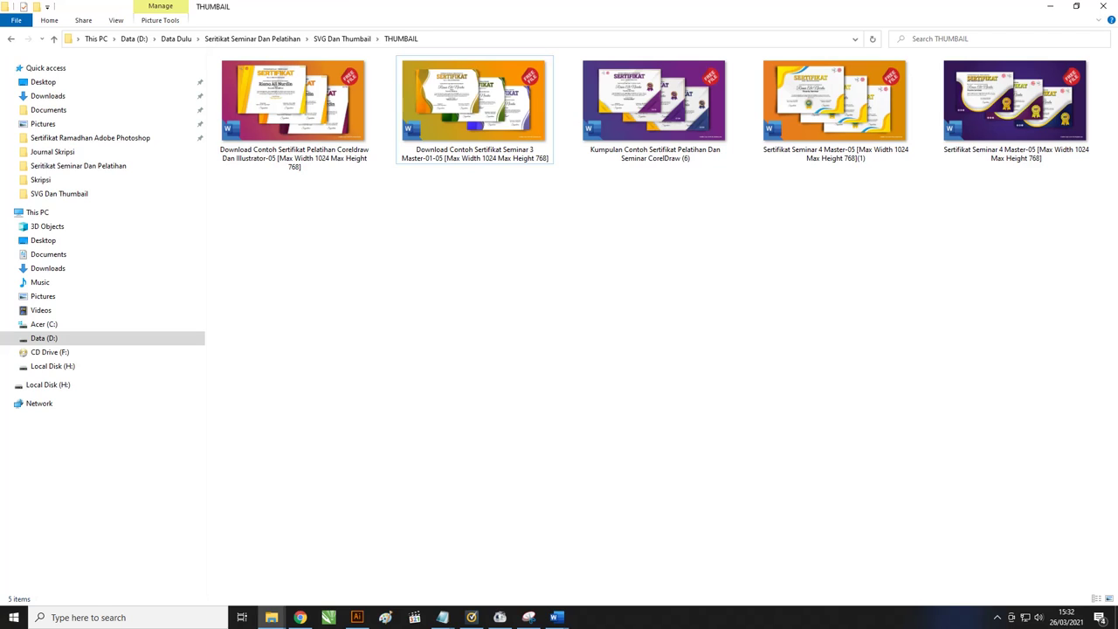
# Browse and select the five certificate thumbnails, then go back up to the SVG Dan Thumbail folder.
pyautogui.click(338, 85)
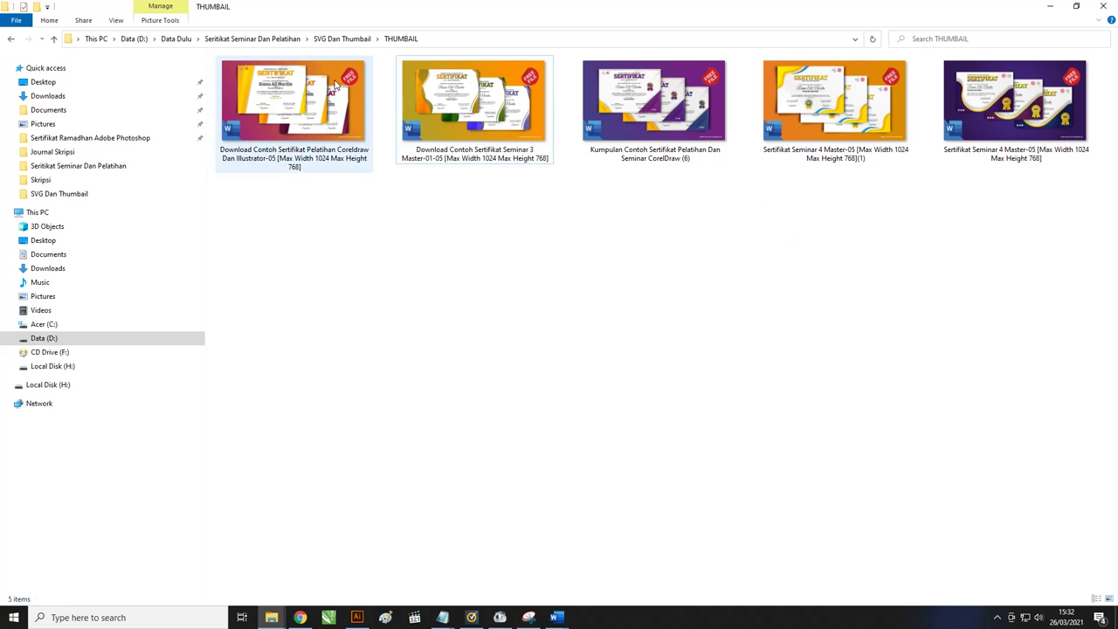
pyautogui.click(293, 109)
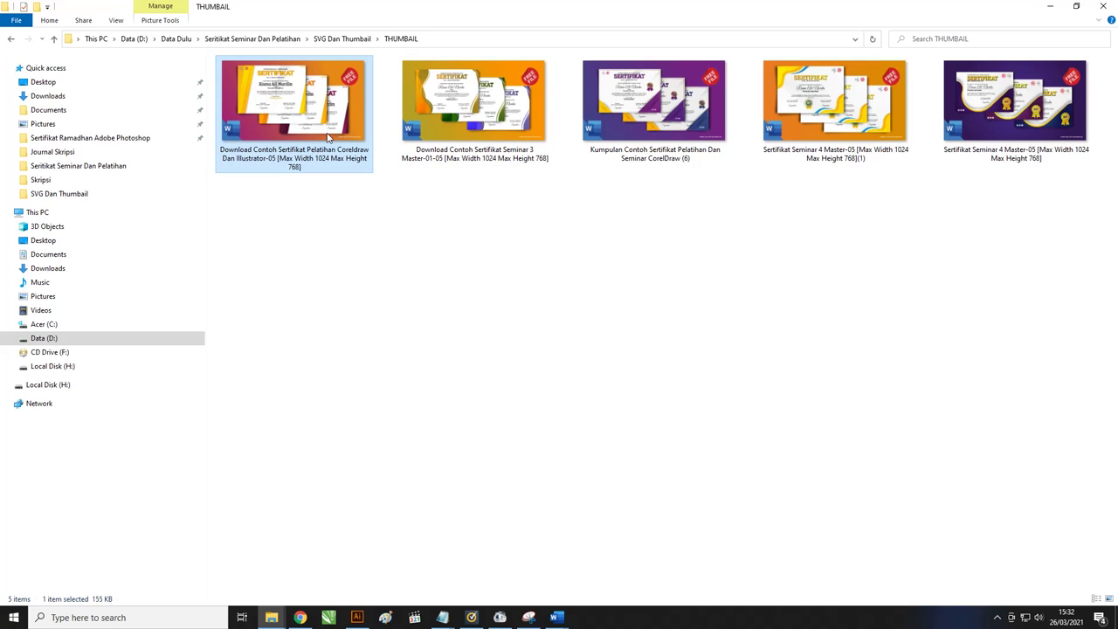
pyautogui.click(599, 149)
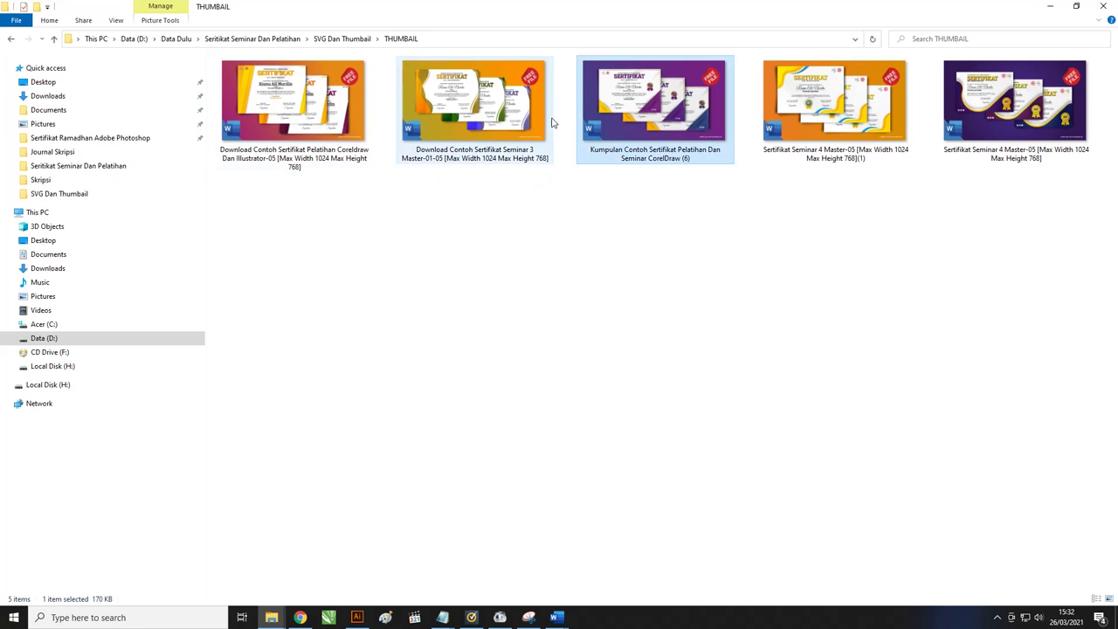
pyautogui.click(505, 101)
pyautogui.click(843, 115)
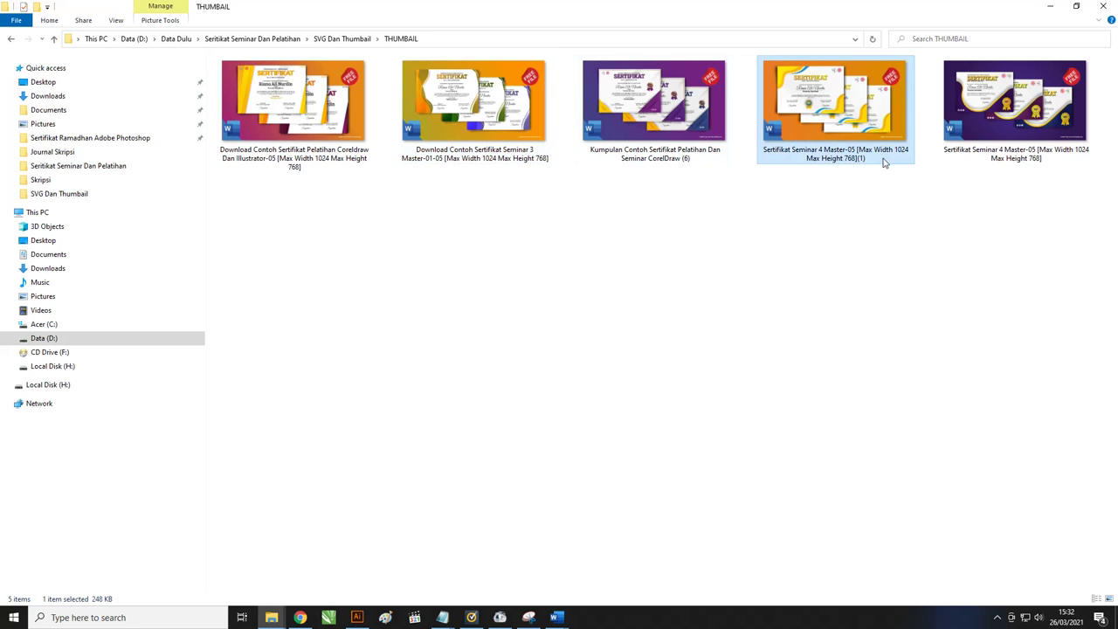
pyautogui.click(997, 137)
pyautogui.moveTo(1043, 255); pyautogui.dragTo(236, 122)
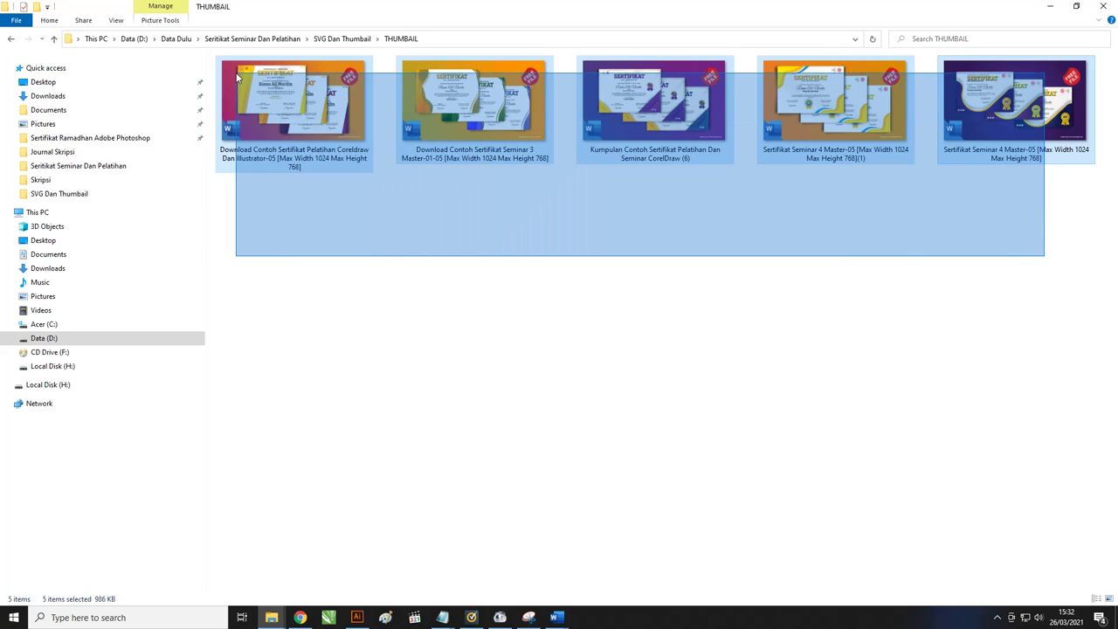
pyautogui.moveTo(293, 100)
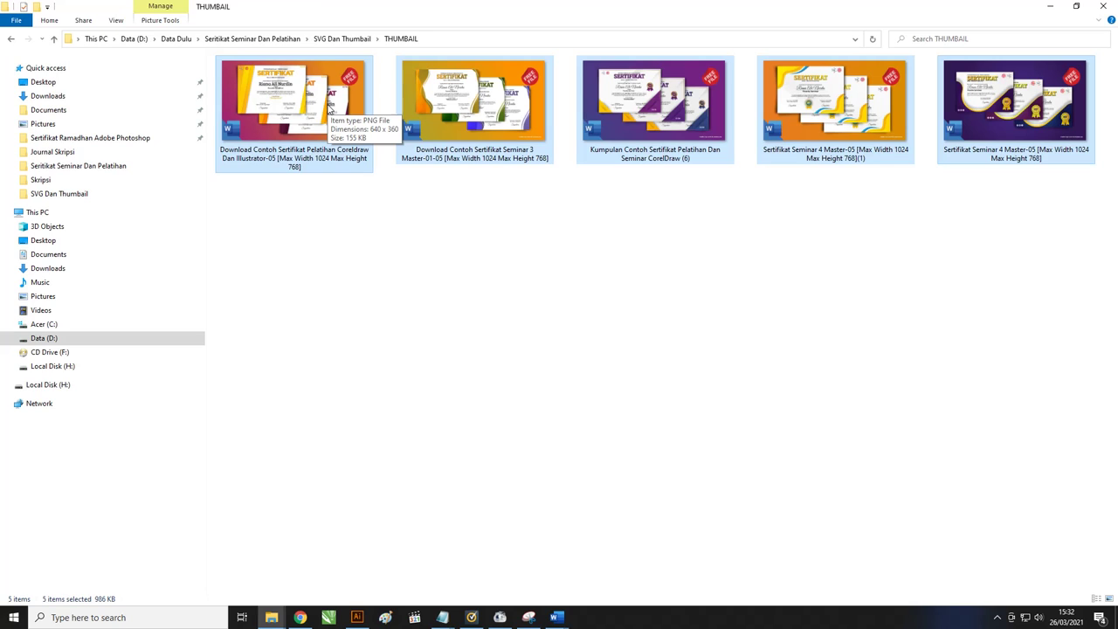
pyautogui.click(342, 39)
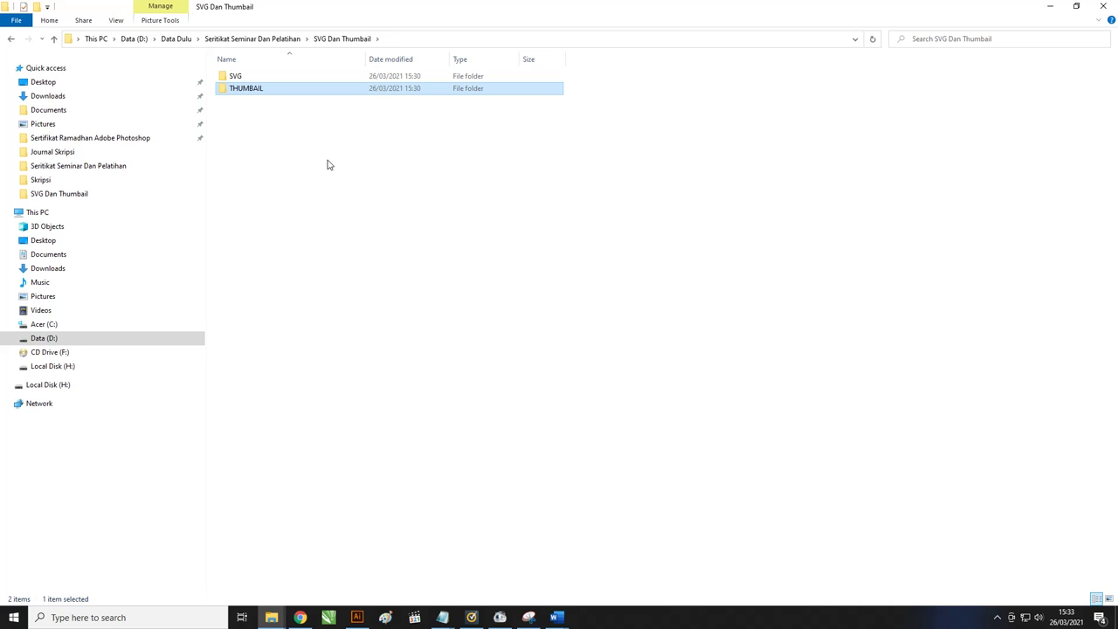
# Switch to the blank Document1 in Word and set its paper size to A4.
pyautogui.click(563, 618)
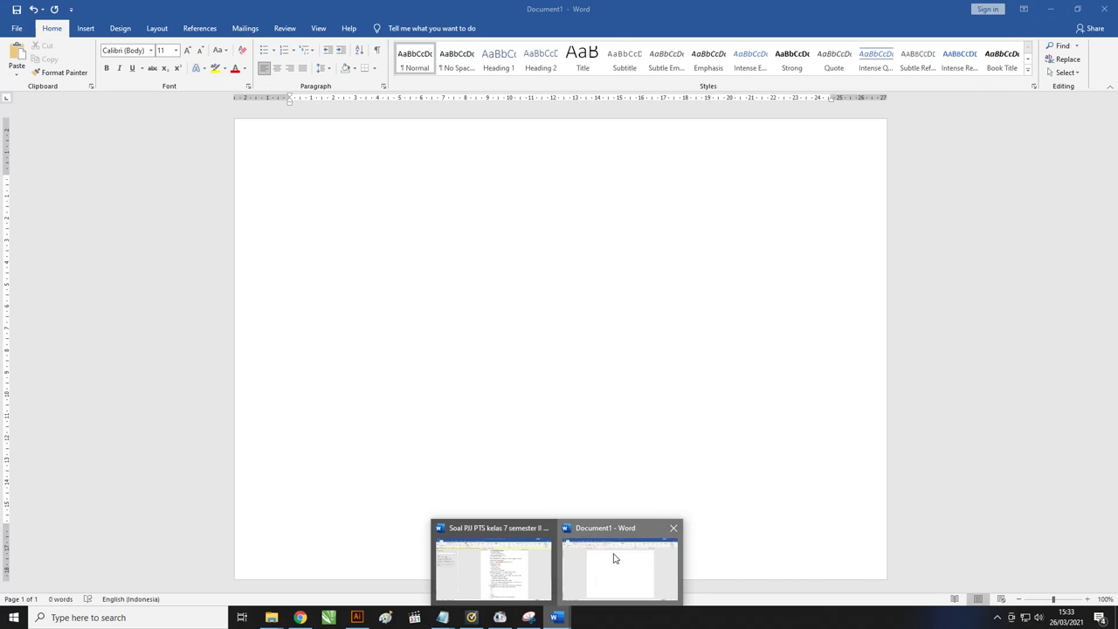
pyautogui.click(611, 561)
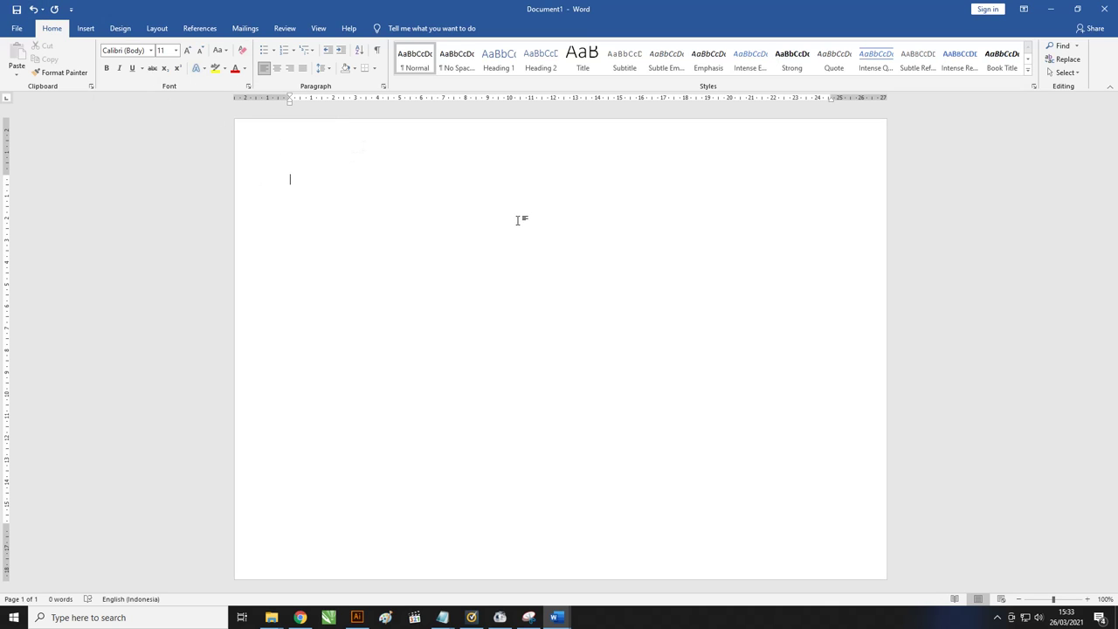
pyautogui.click(164, 32)
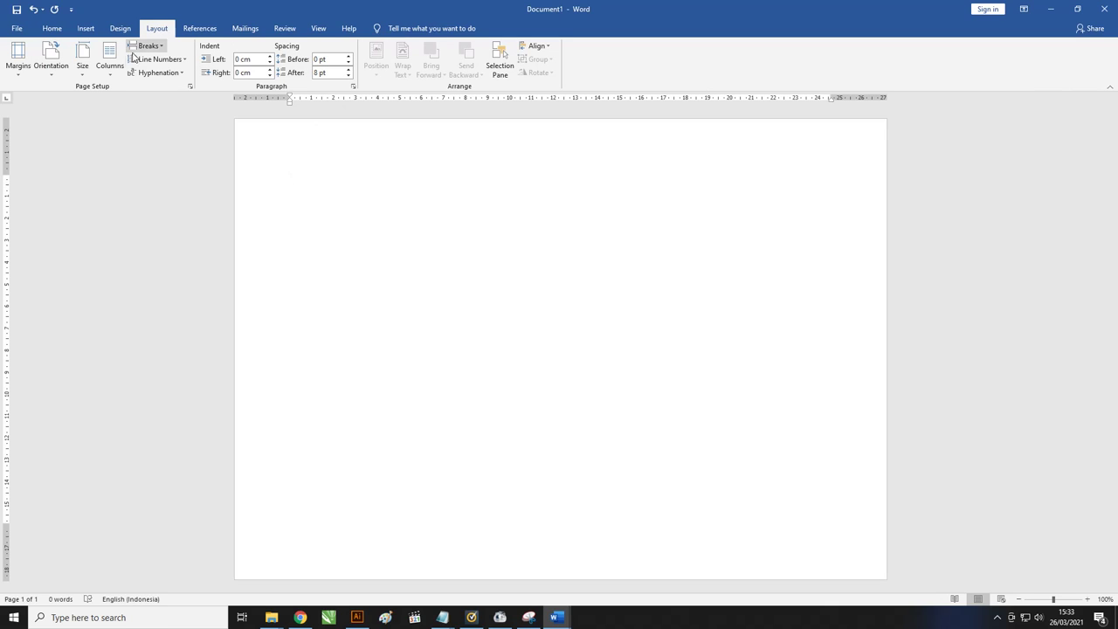
pyautogui.click(87, 68)
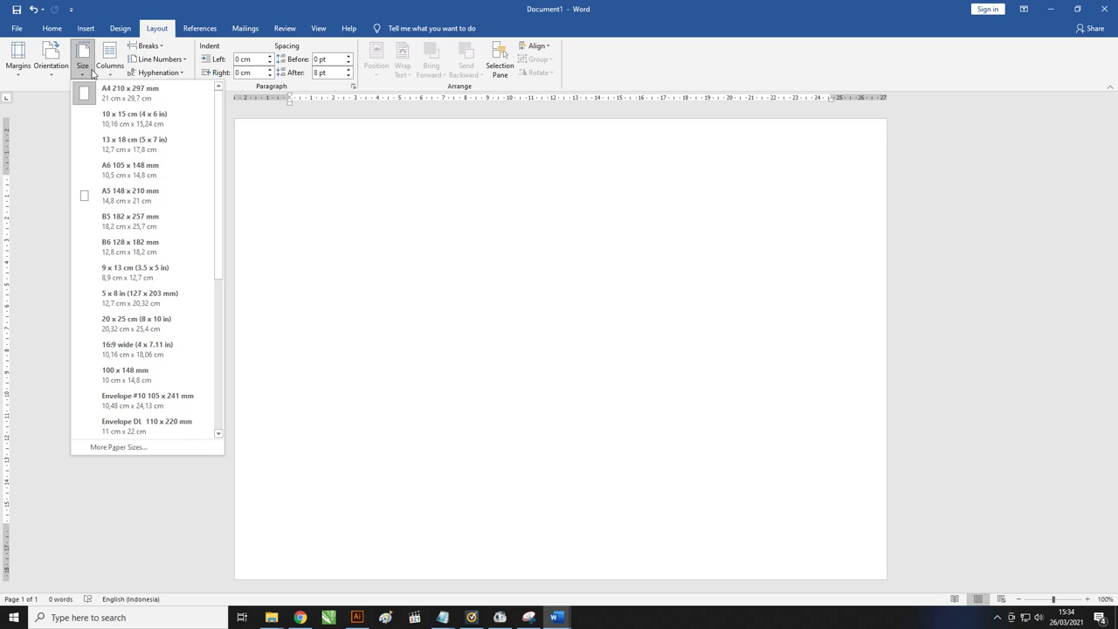
pyautogui.click(115, 101)
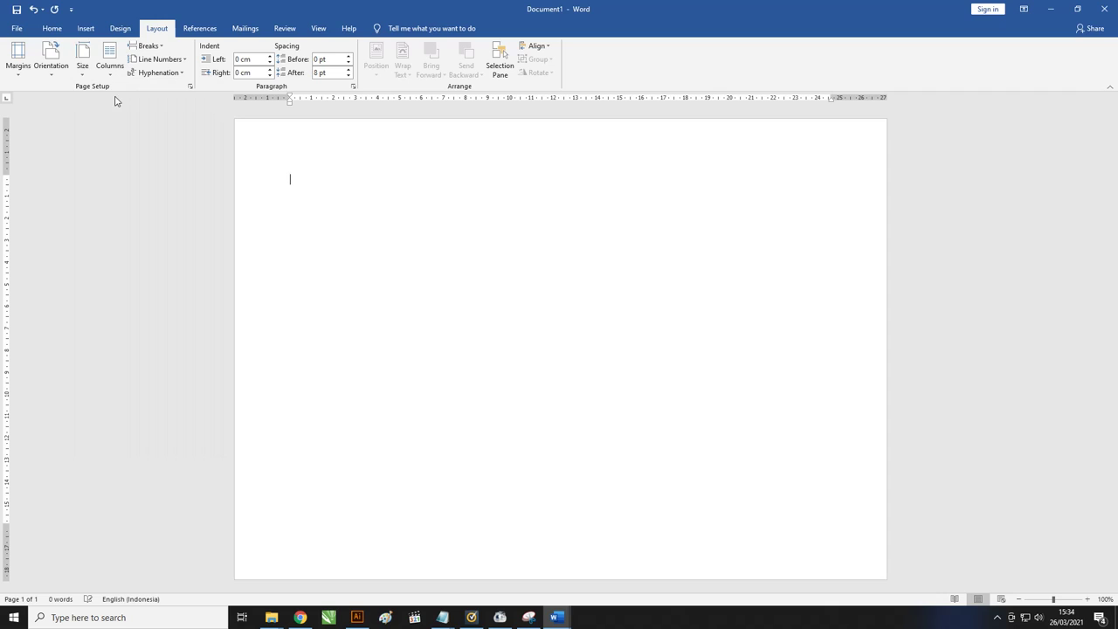
# Set the page orientation to landscape.
pyautogui.click(54, 69)
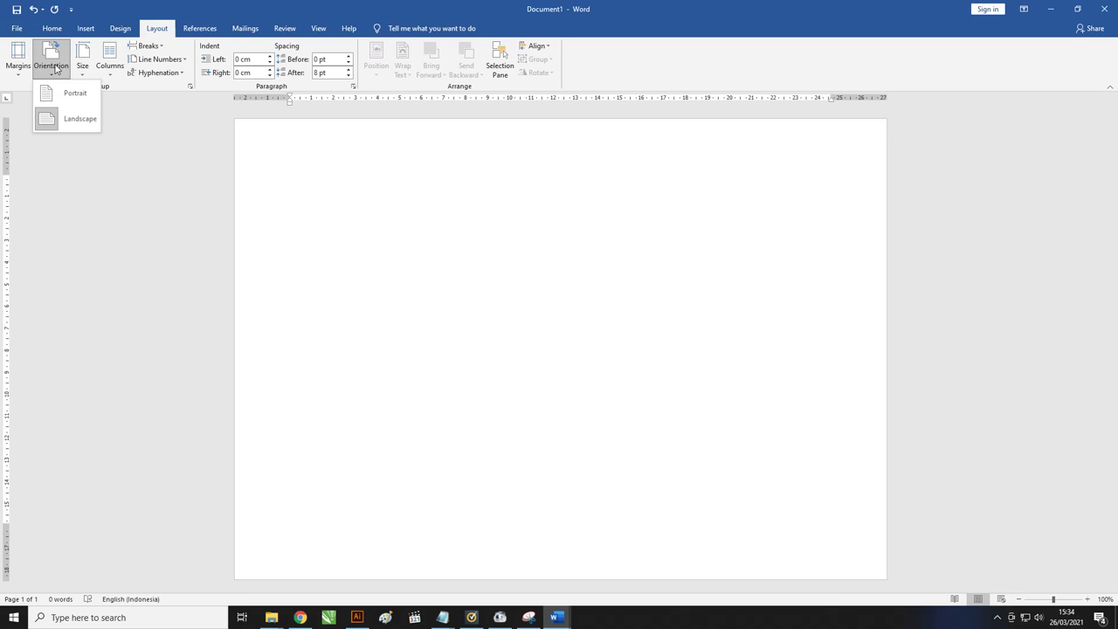
pyautogui.click(78, 120)
pyautogui.click(29, 75)
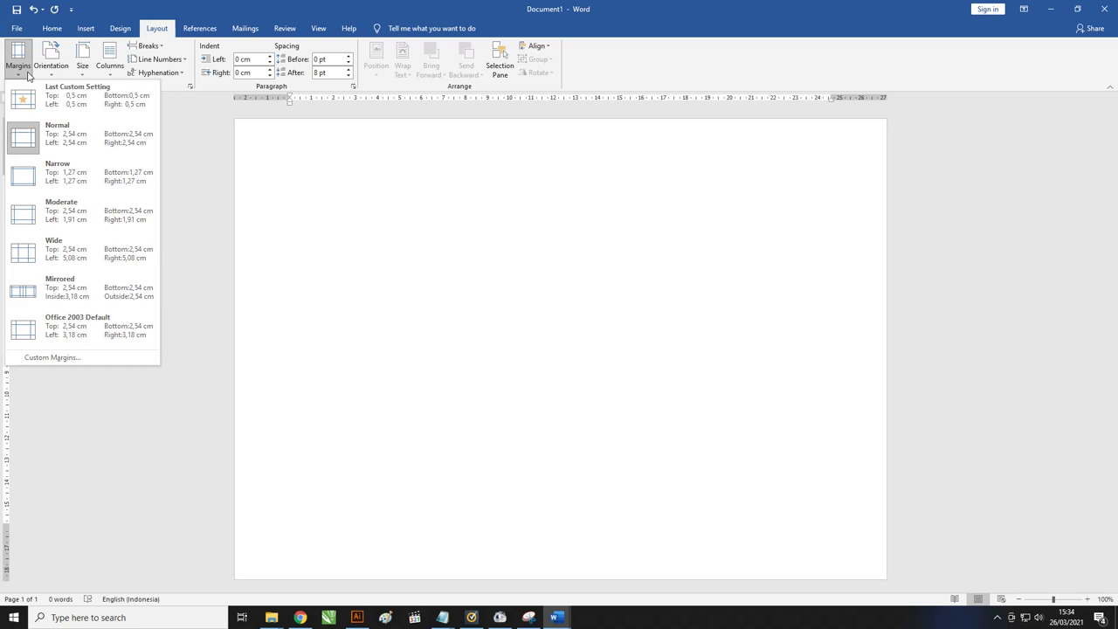
# In Custom Margins, set the top margin to 0,5 cm and copy that value.
pyautogui.click(95, 361)
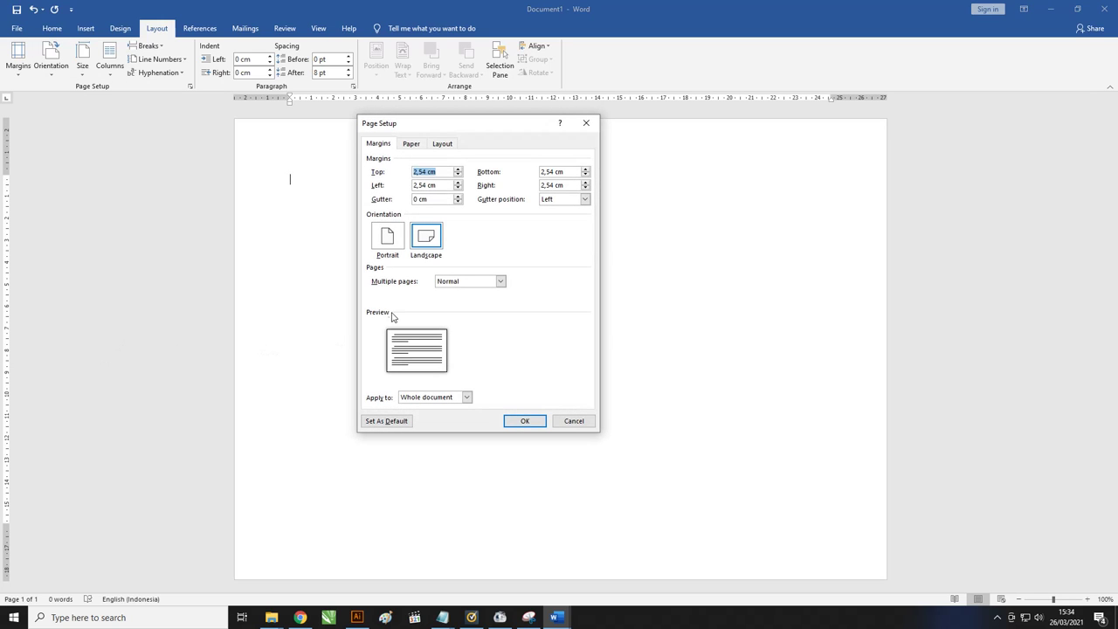
pyautogui.moveTo(461, 123); pyautogui.dragTo(424, 119)
pyautogui.moveTo(410, 167); pyautogui.dragTo(317, 157)
pyautogui.write('0')
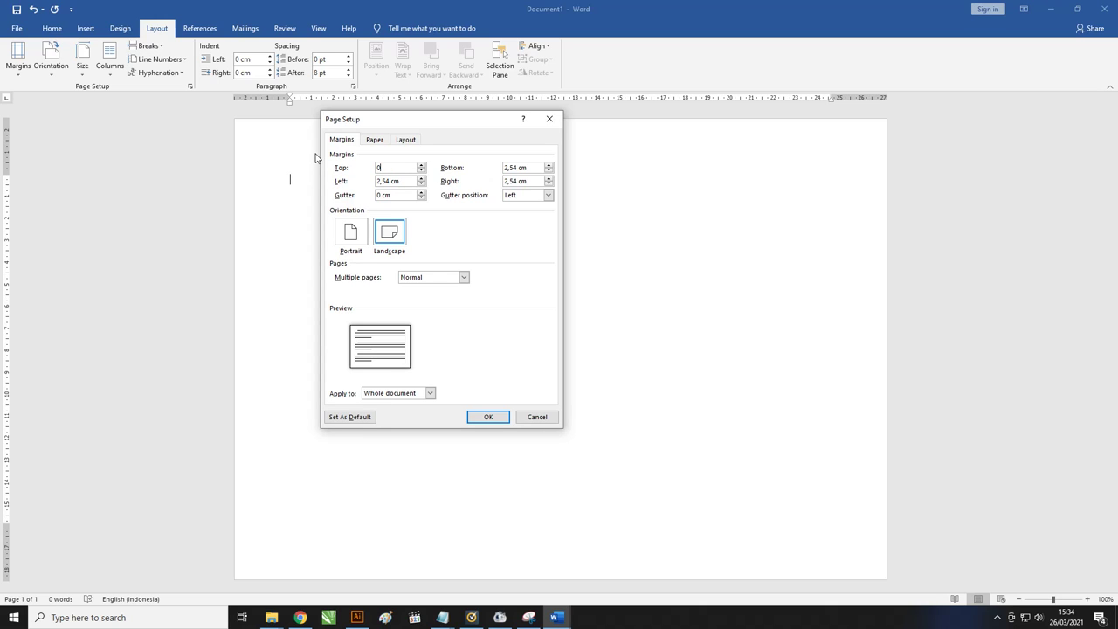
pyautogui.write(',,5')
pyautogui.moveTo(403, 168); pyautogui.dragTo(355, 170)
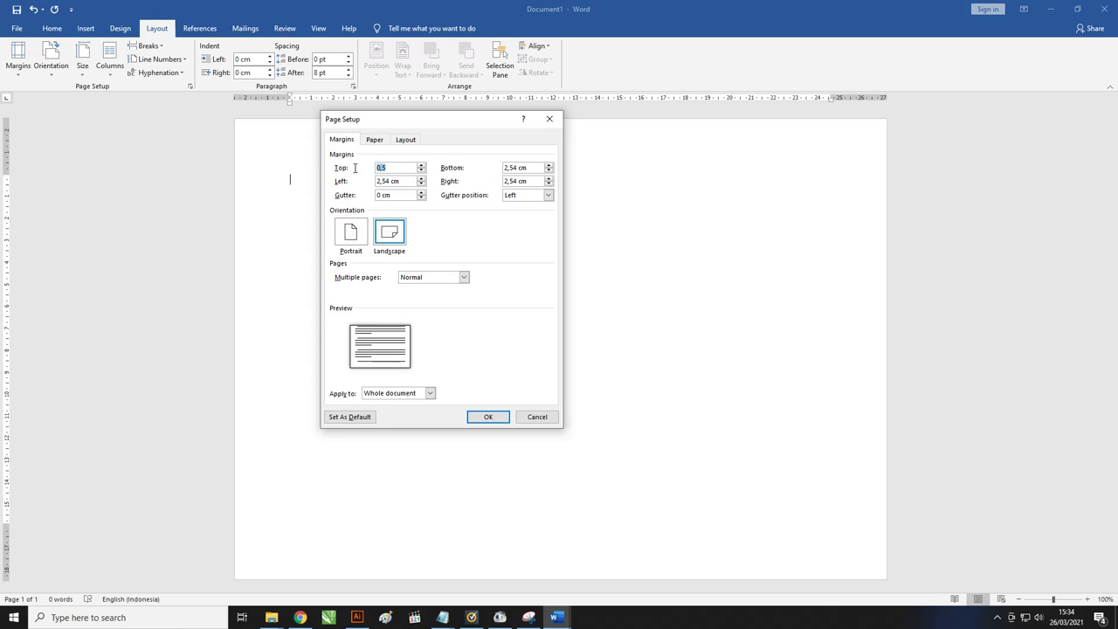
pyautogui.click(396, 168)
pyautogui.write('c')
pyautogui.write('m')
pyautogui.moveTo(398, 165); pyautogui.dragTo(353, 185)
pyautogui.rightClick(385, 165)
pyautogui.click(404, 181)
# Paste 0,5 cm into the left, bottom and right margins and apply the settings.
pyautogui.rightClick(383, 181)
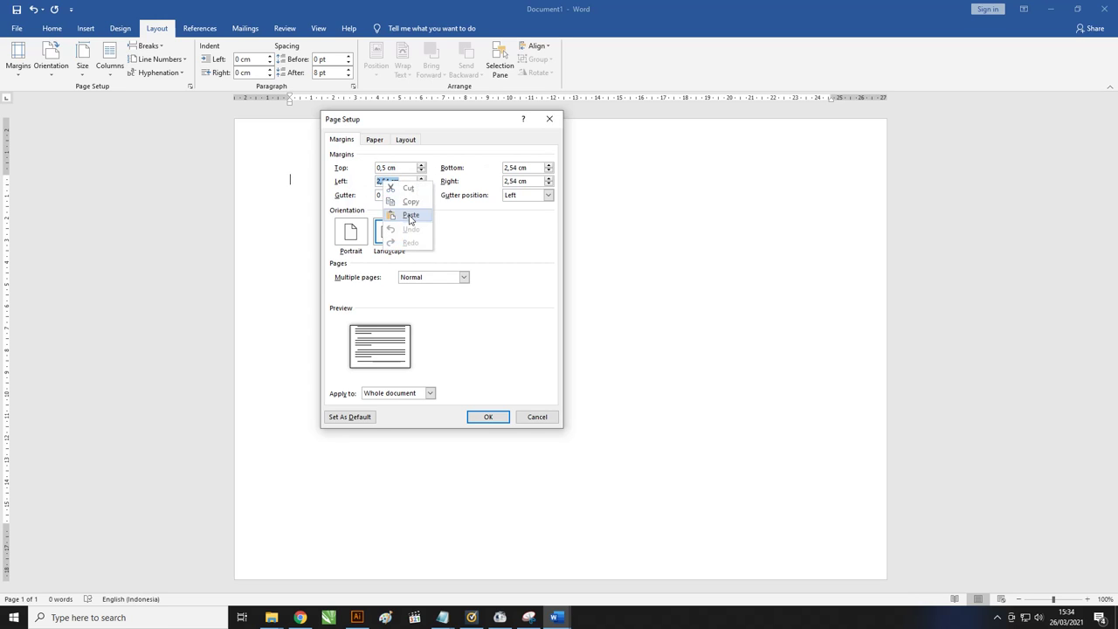
pyautogui.click(410, 214)
pyautogui.moveTo(525, 168); pyautogui.dragTo(503, 167)
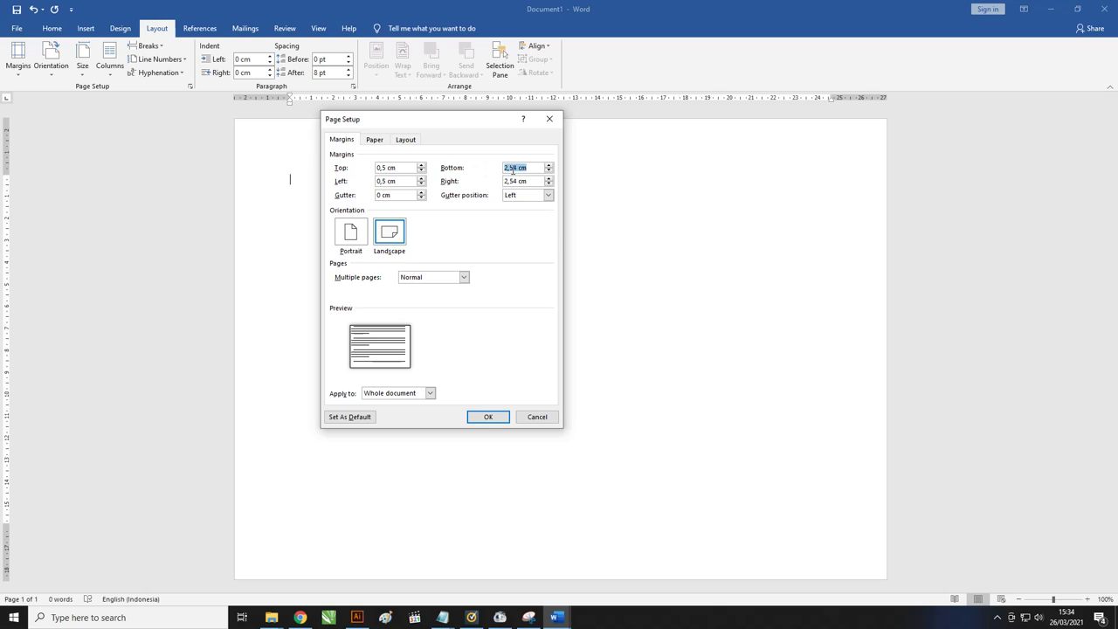
pyautogui.rightClick(513, 169)
pyautogui.click(537, 213)
pyautogui.moveTo(529, 180); pyautogui.dragTo(506, 183)
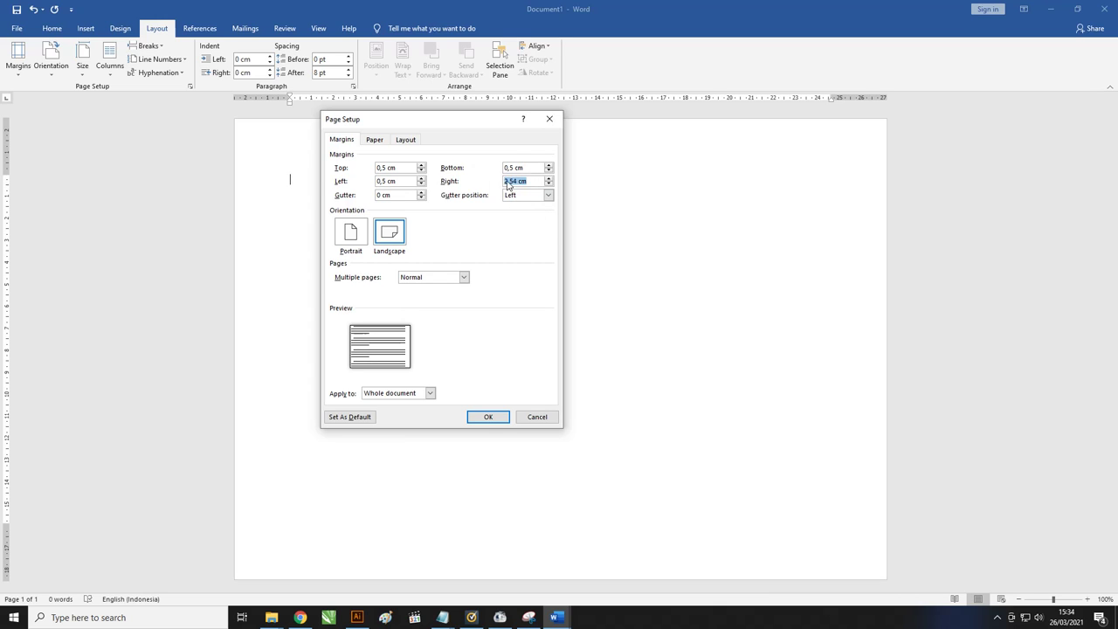
pyautogui.rightClick(507, 184)
pyautogui.click(536, 227)
pyautogui.click(502, 420)
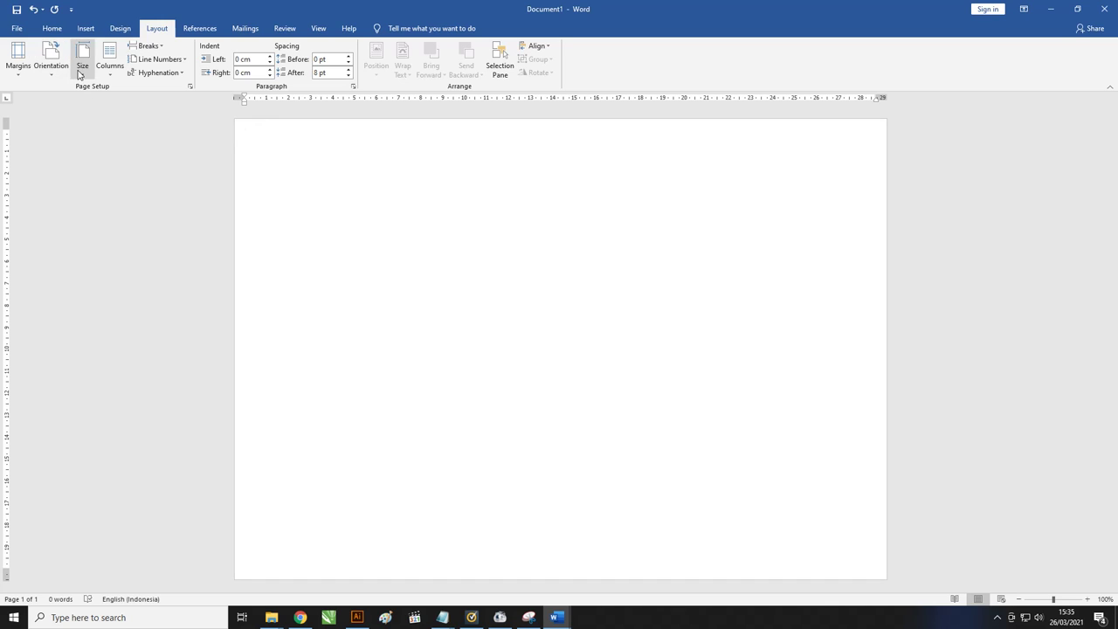
pyautogui.click(16, 28)
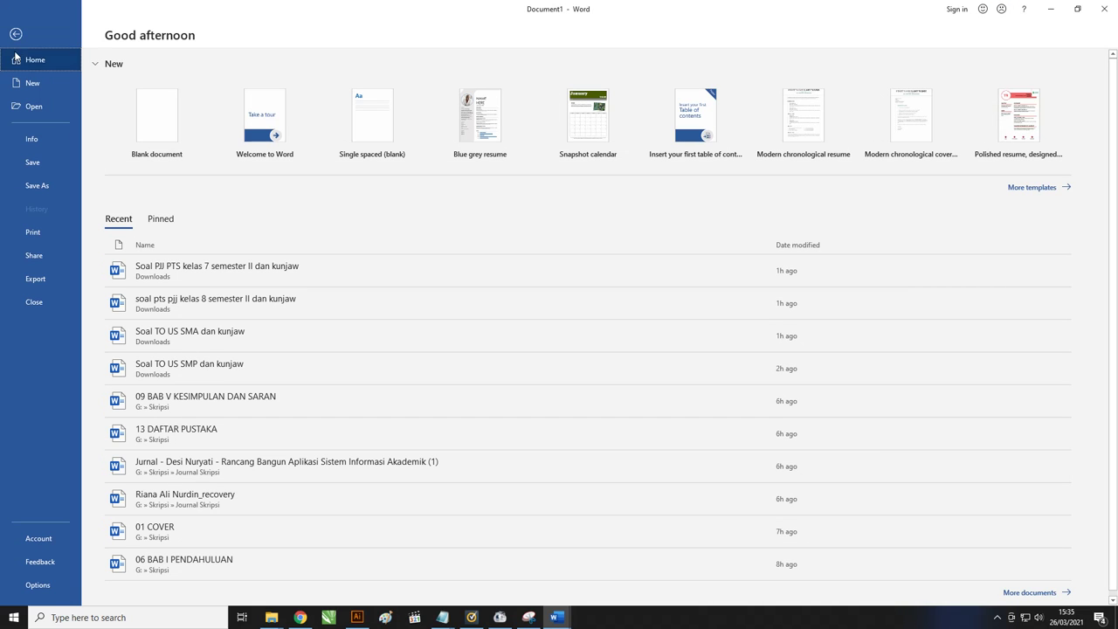
pyautogui.click(16, 34)
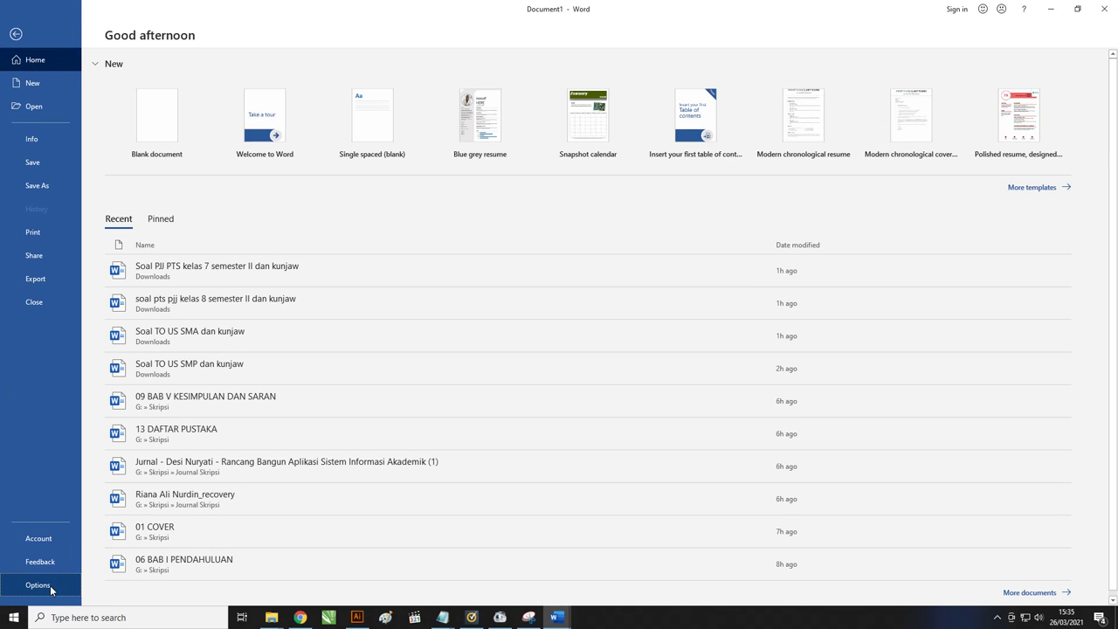
pyautogui.click(38, 585)
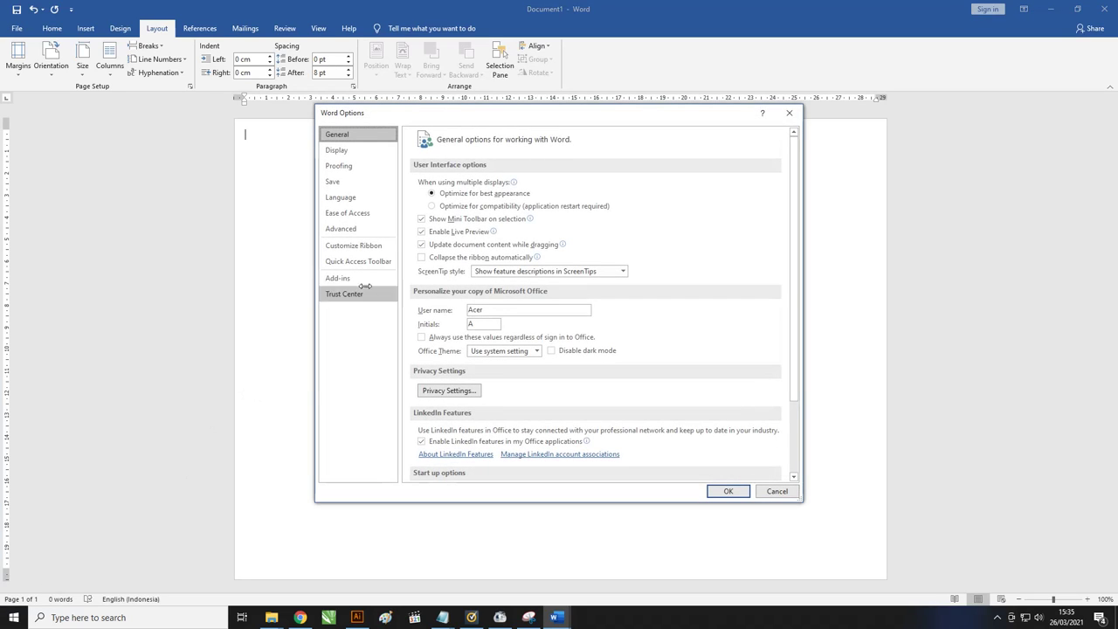
pyautogui.moveTo(464, 114); pyautogui.dragTo(296, 86)
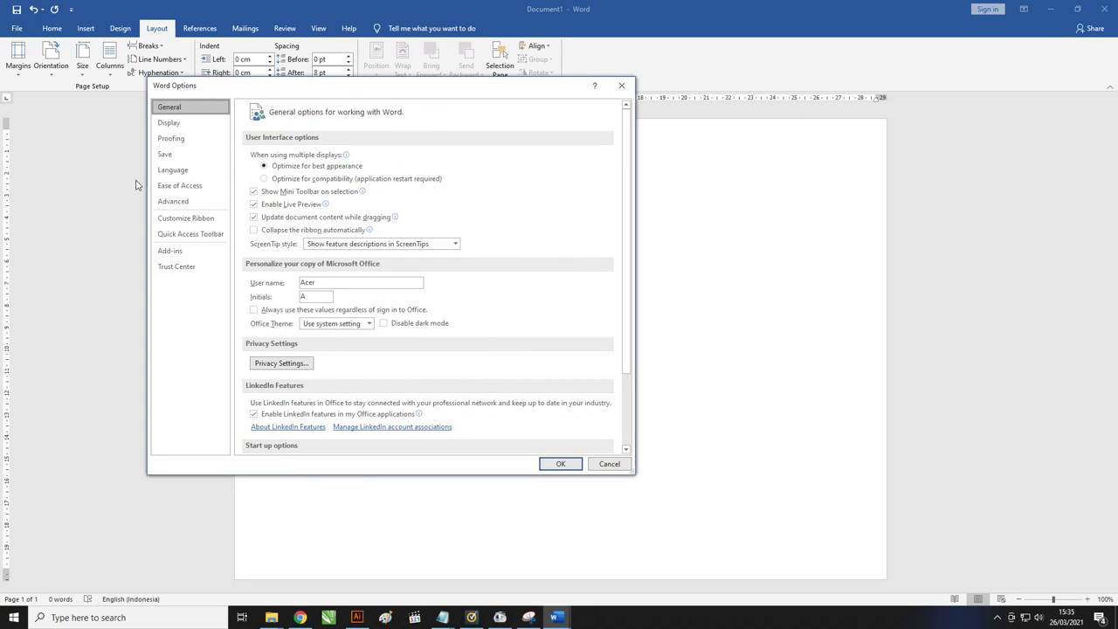
pyautogui.click(184, 203)
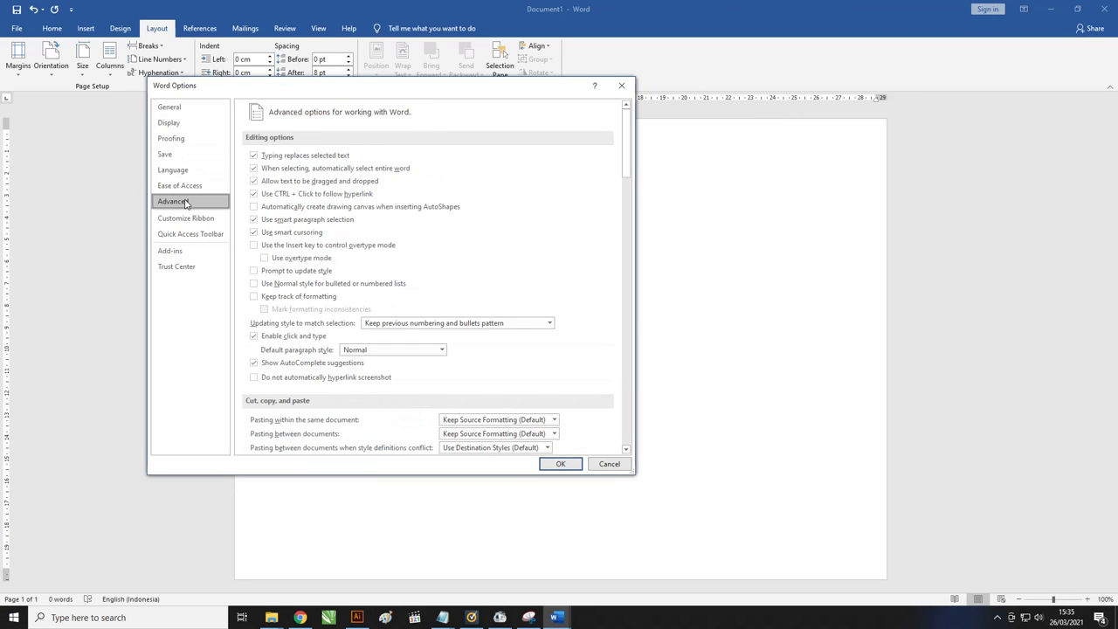
pyautogui.moveTo(625, 159); pyautogui.dragTo(621, 294)
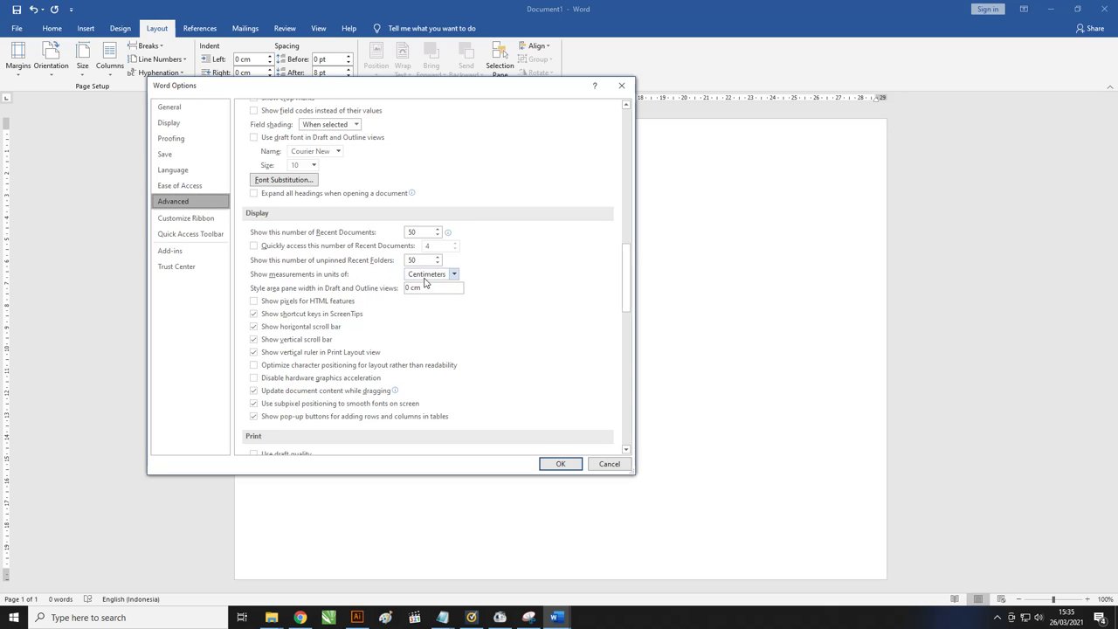
pyautogui.click(575, 469)
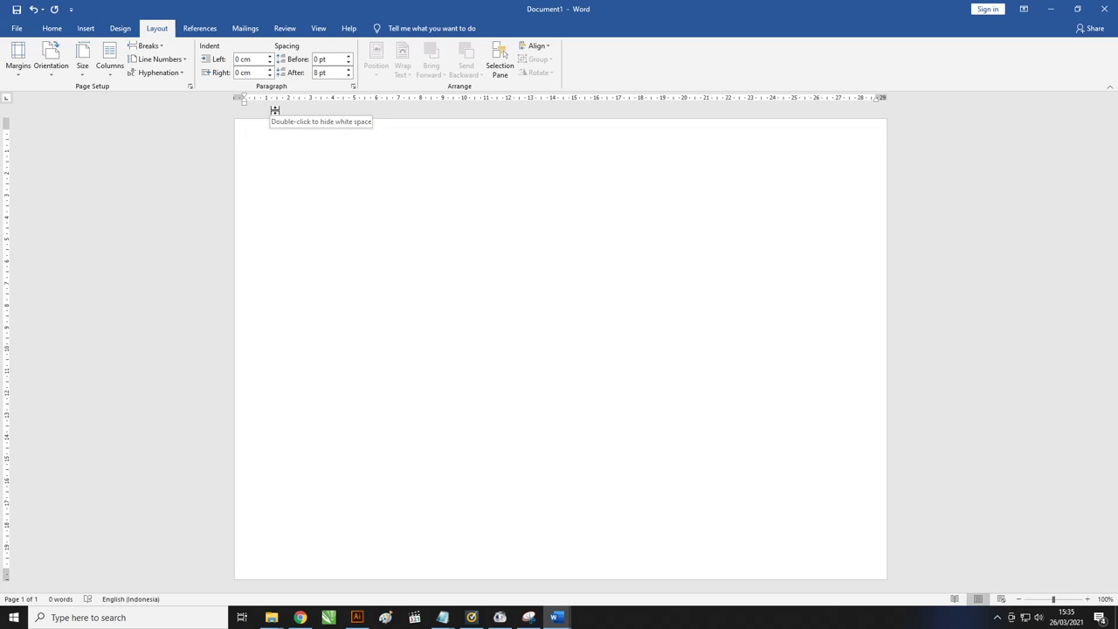
# Open Insert Picture from this device and go to the pasted SVG Dan Thumbail folder path.
pyautogui.click(80, 29)
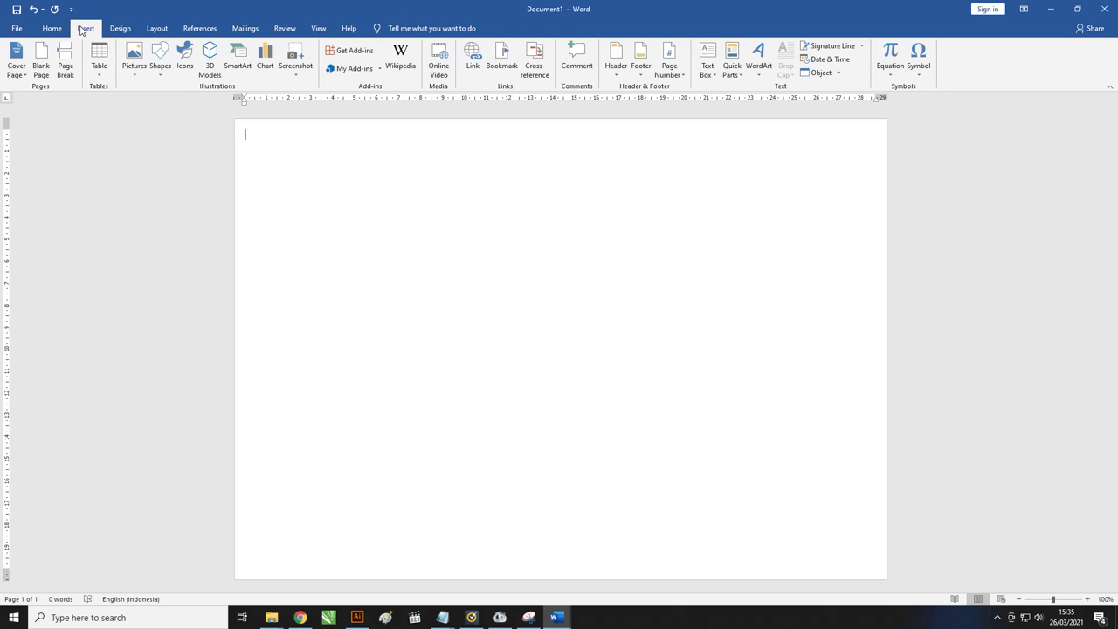
pyautogui.click(139, 61)
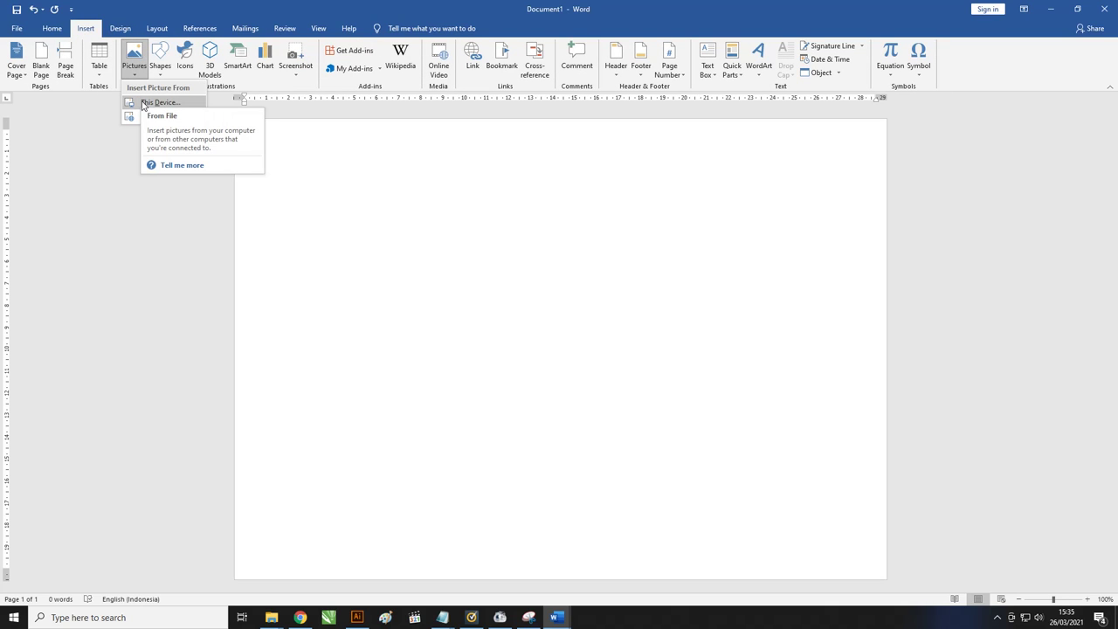
pyautogui.click(144, 103)
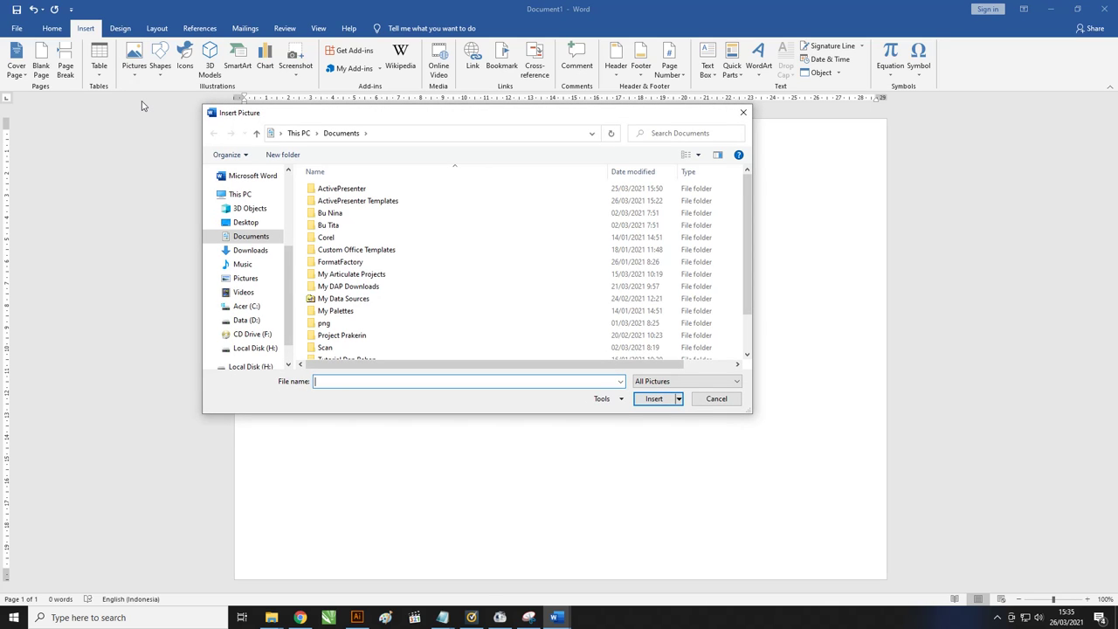
pyautogui.click(393, 133)
pyautogui.hotkey('ctrl', 'v')
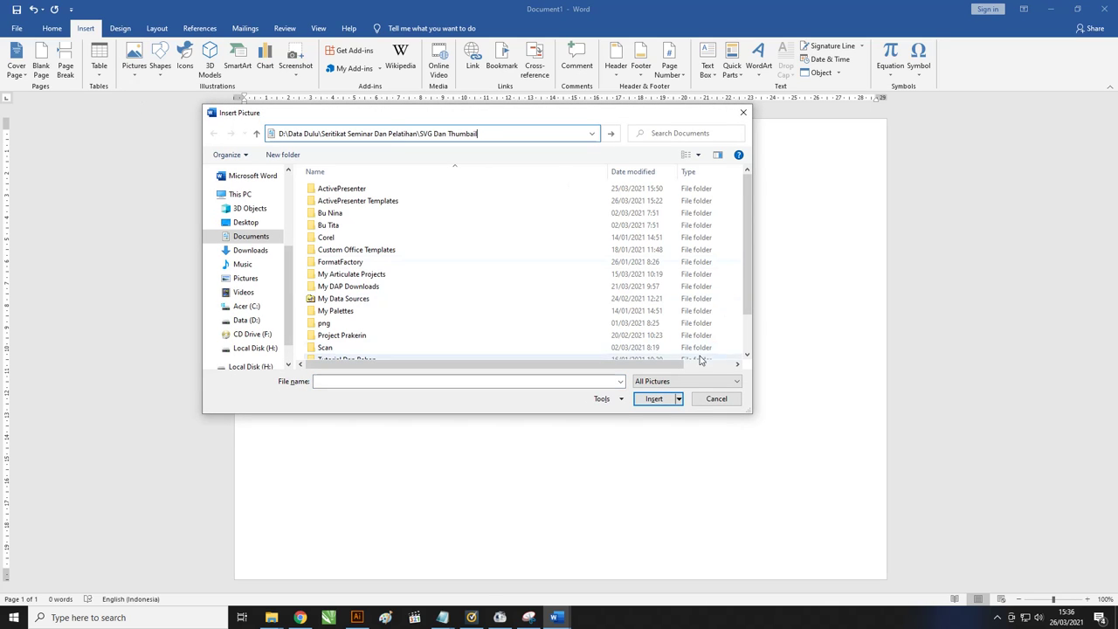
pyautogui.press('Return')
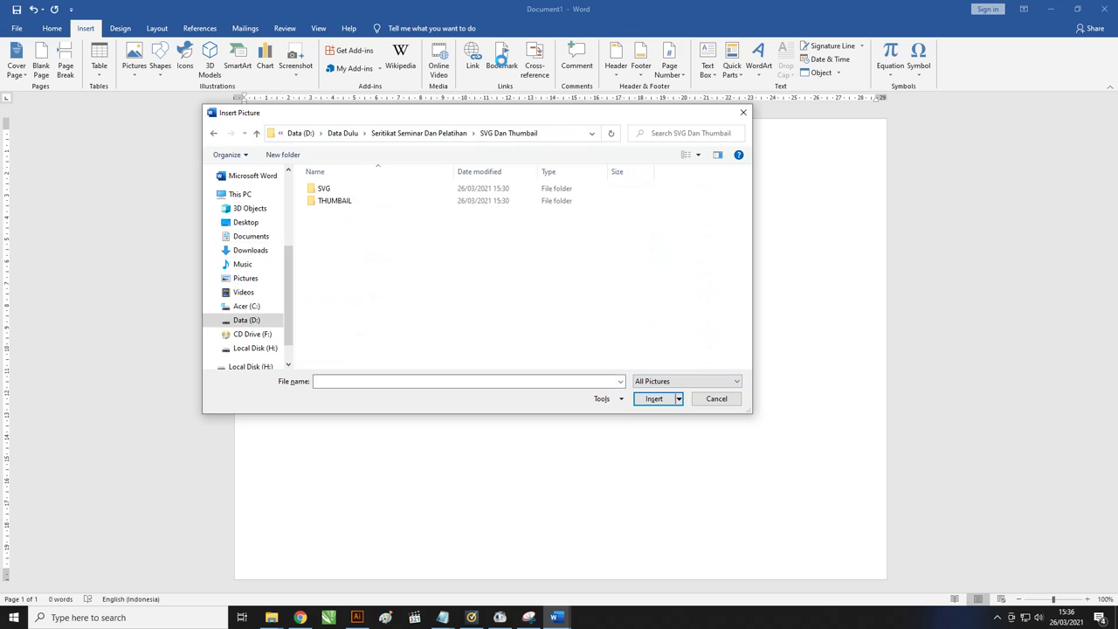
pyautogui.moveTo(486, 119); pyautogui.dragTo(462, 107)
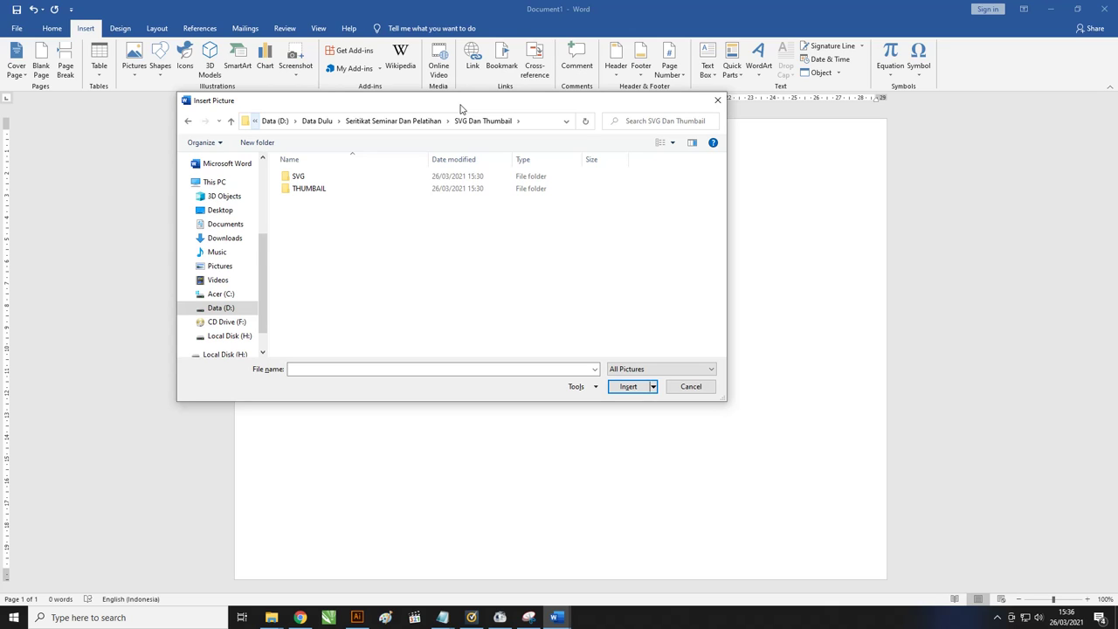
pyautogui.moveTo(462, 108); pyautogui.dragTo(430, 113)
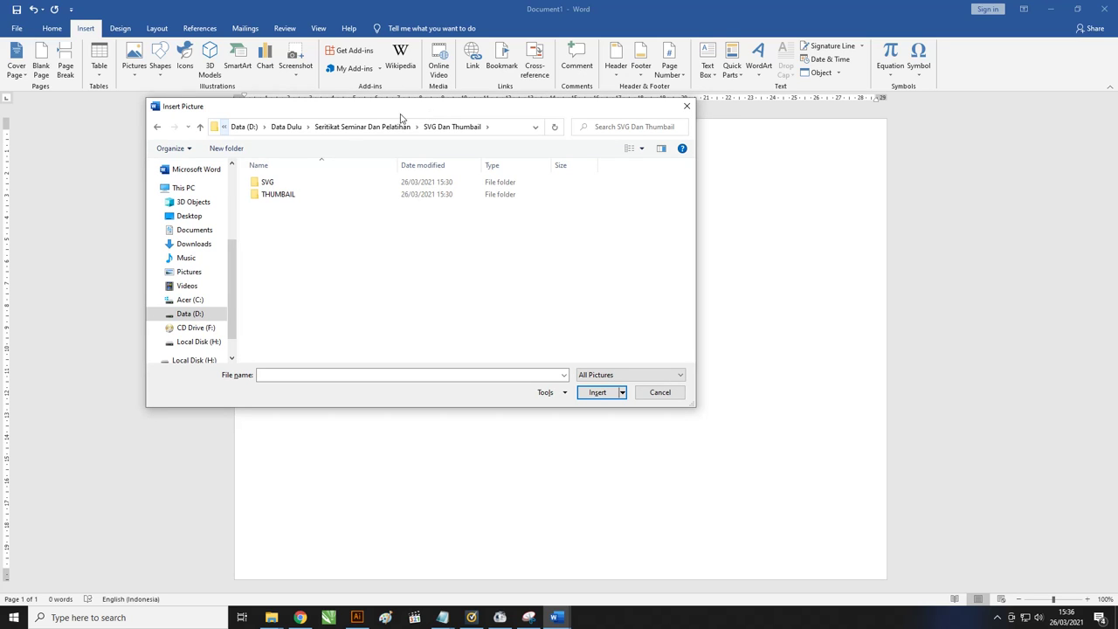
pyautogui.moveTo(420, 112)
pyautogui.mouseDown()
pyautogui.moveTo(426, 101)
pyautogui.moveTo(385, 97)
pyautogui.mouseUp()
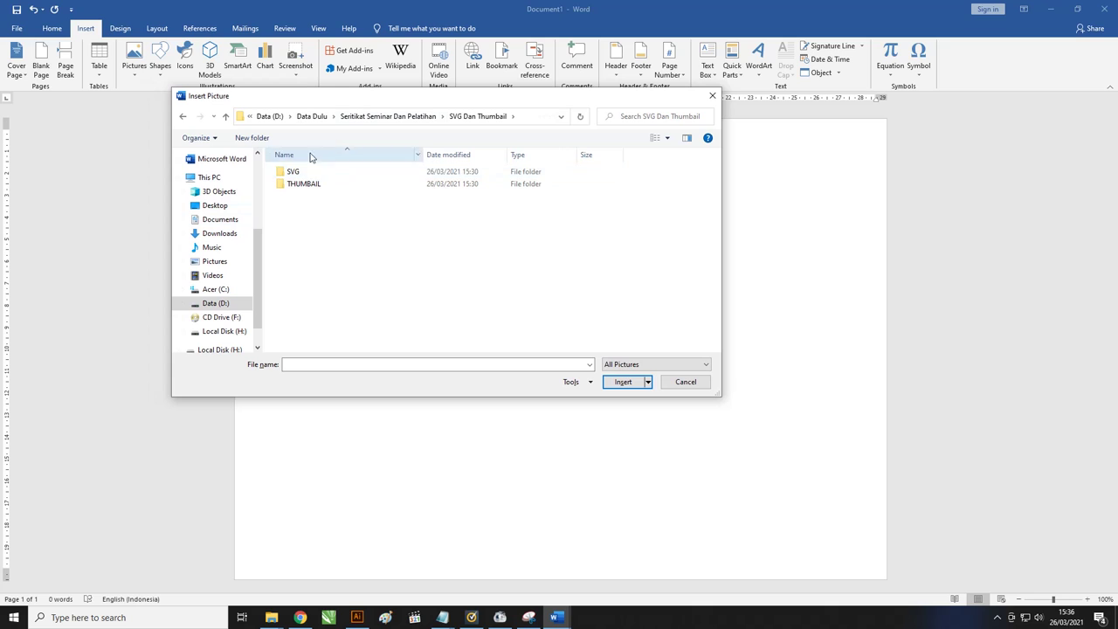
# From the SVG folder, insert the Sertifikat Pelatihan 2 Word 01_benar-01 certificate graphic.
pyautogui.doubleClick(293, 172)
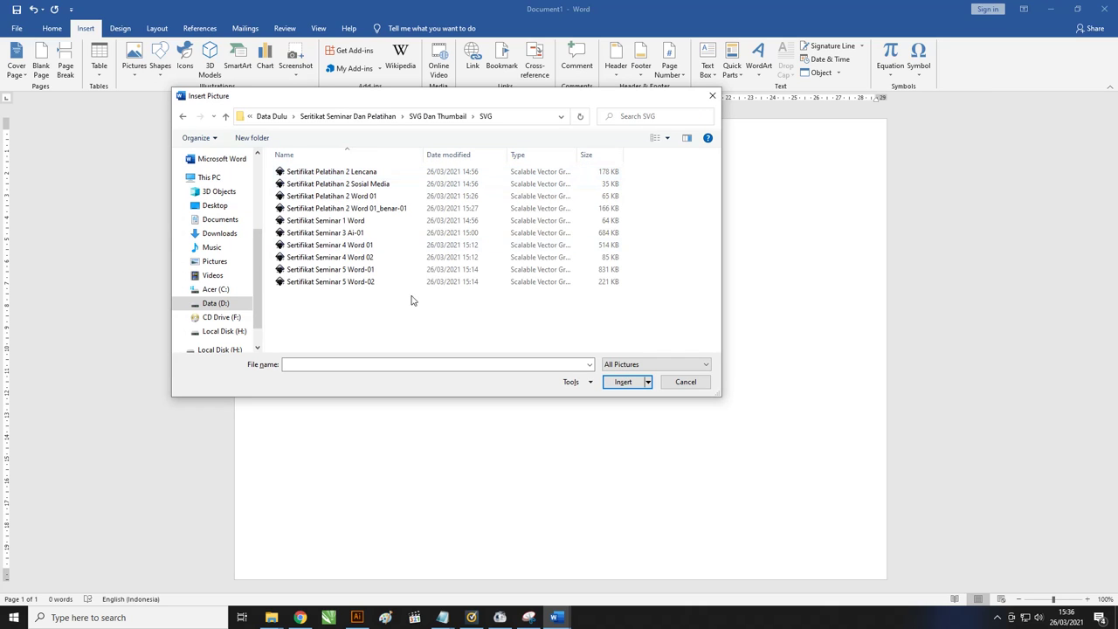
pyautogui.moveTo(384, 326); pyautogui.dragTo(332, 166)
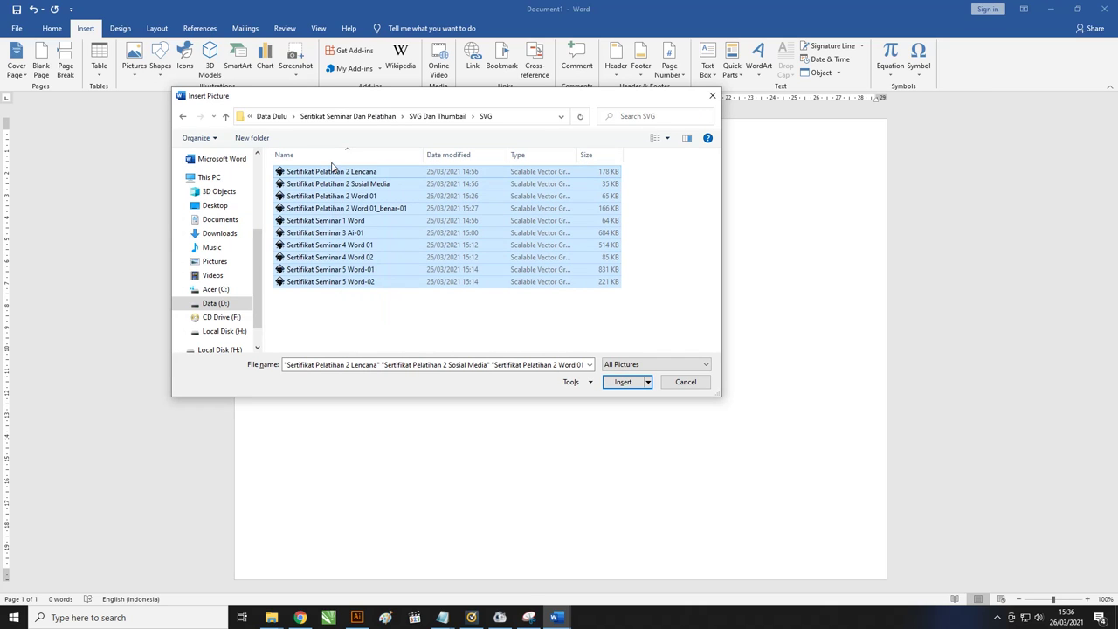
pyautogui.click(372, 318)
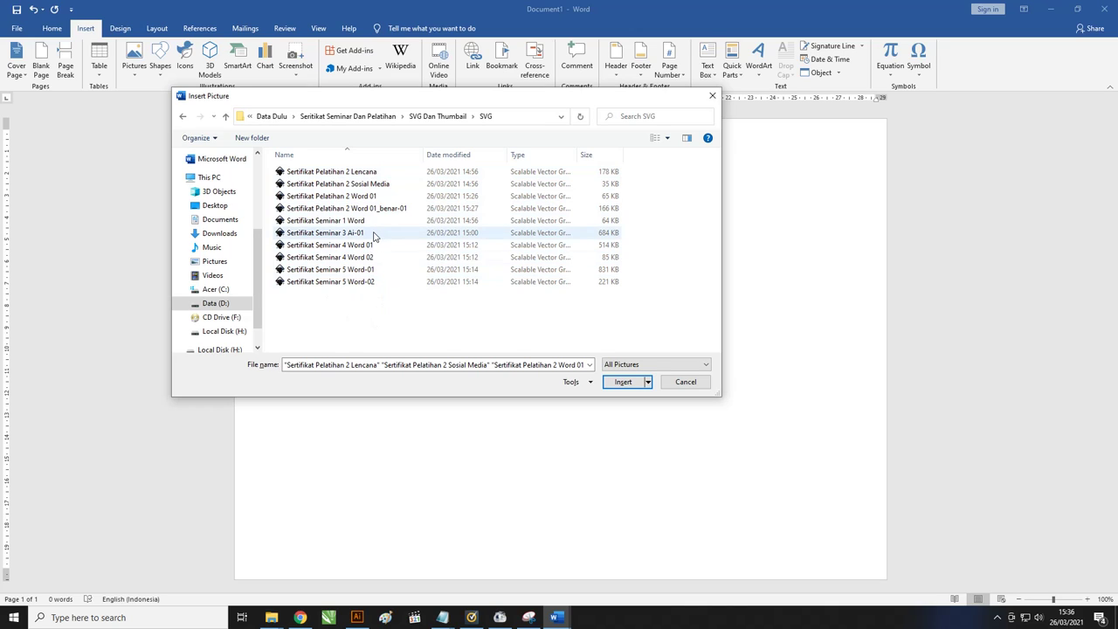
pyautogui.moveTo(372, 234)
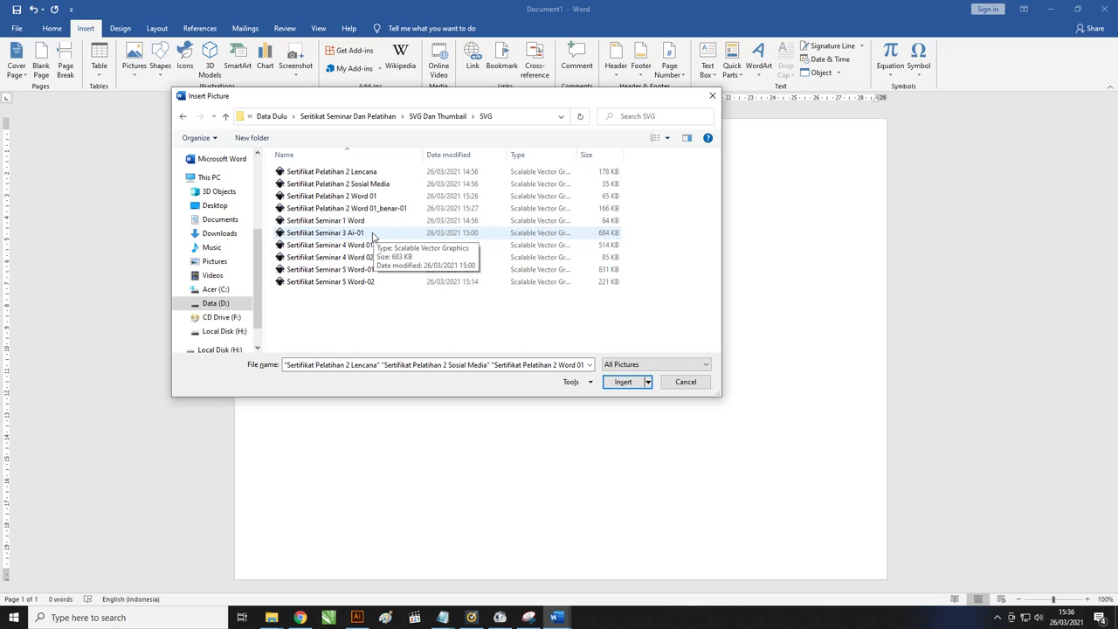
pyautogui.click(382, 185)
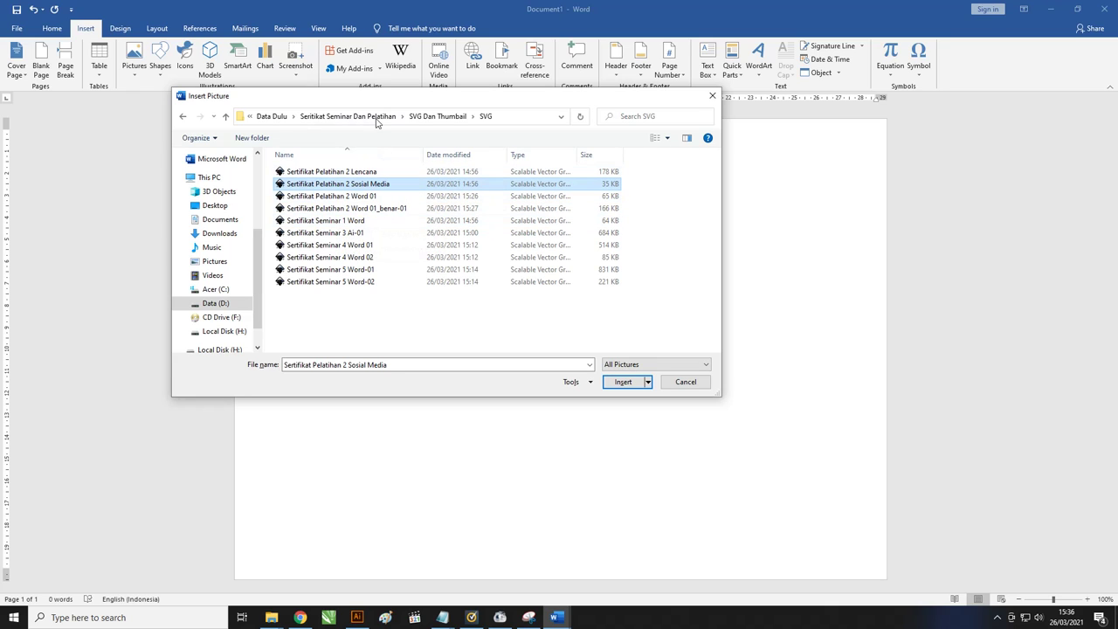
pyautogui.moveTo(381, 96); pyautogui.dragTo(387, 95)
pyautogui.click(374, 209)
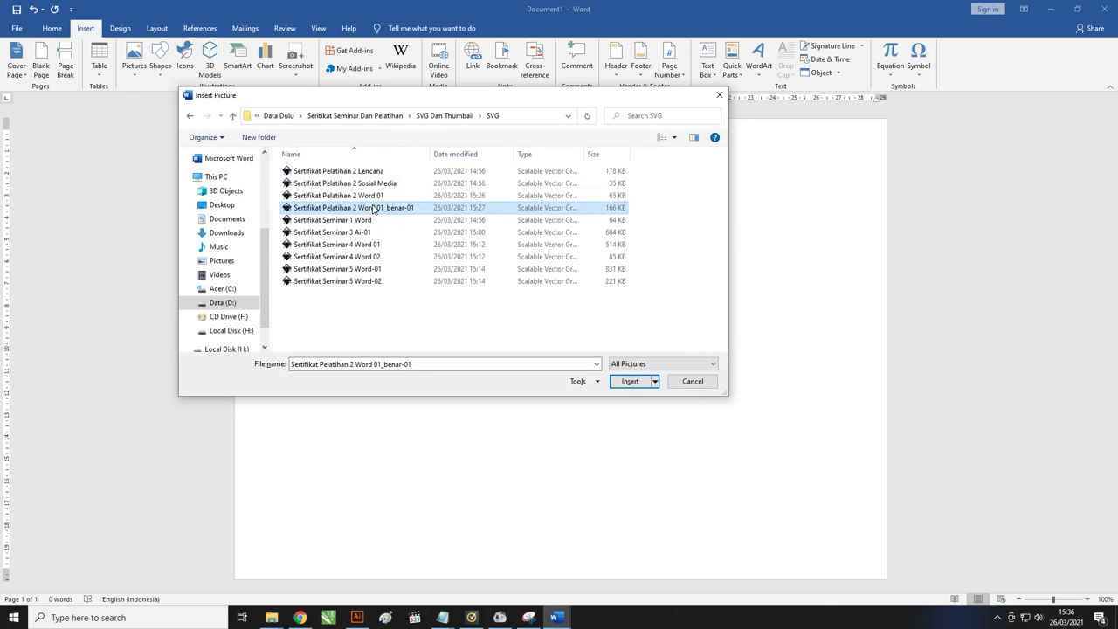
pyautogui.click(629, 382)
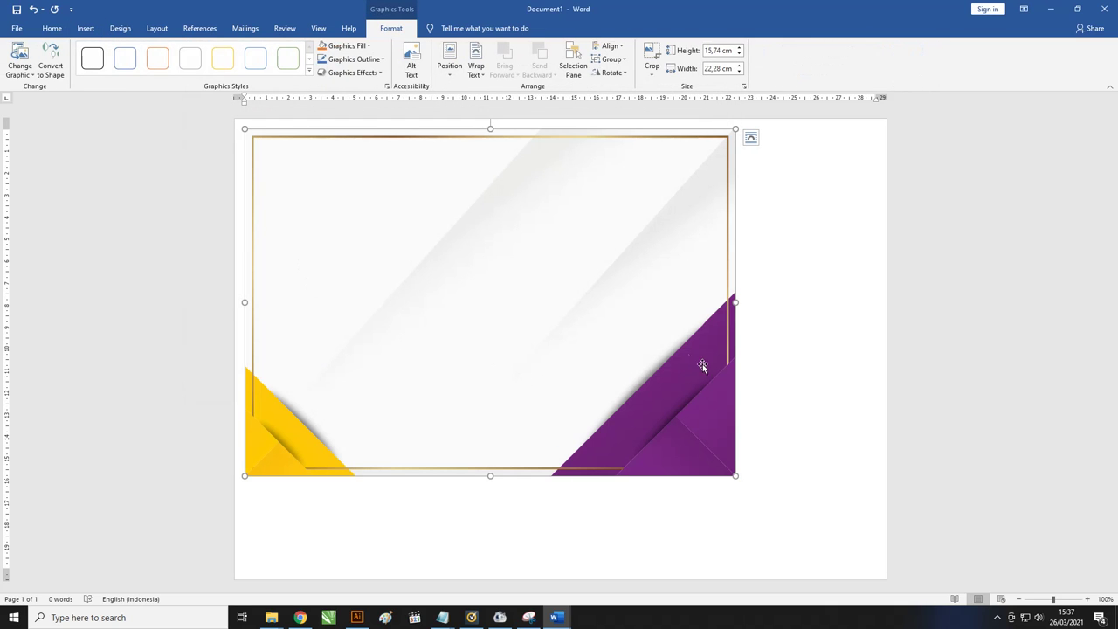
pyautogui.click(796, 419)
pyautogui.click(610, 314)
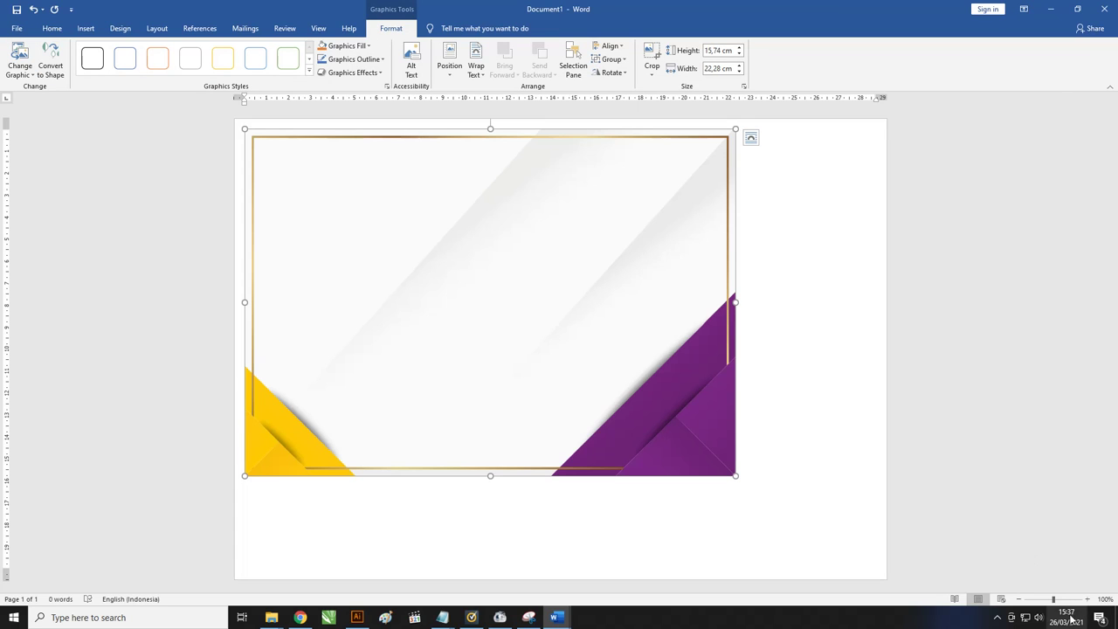
pyautogui.moveTo(1053, 600); pyautogui.dragTo(1058, 600)
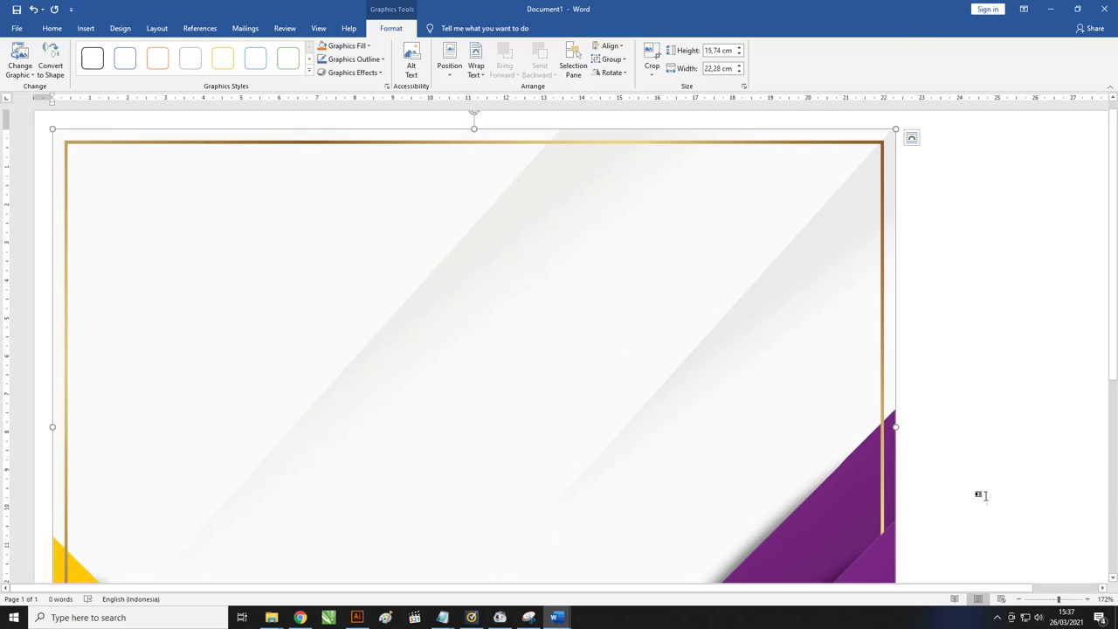
pyautogui.scroll(-3, 1115, 425)
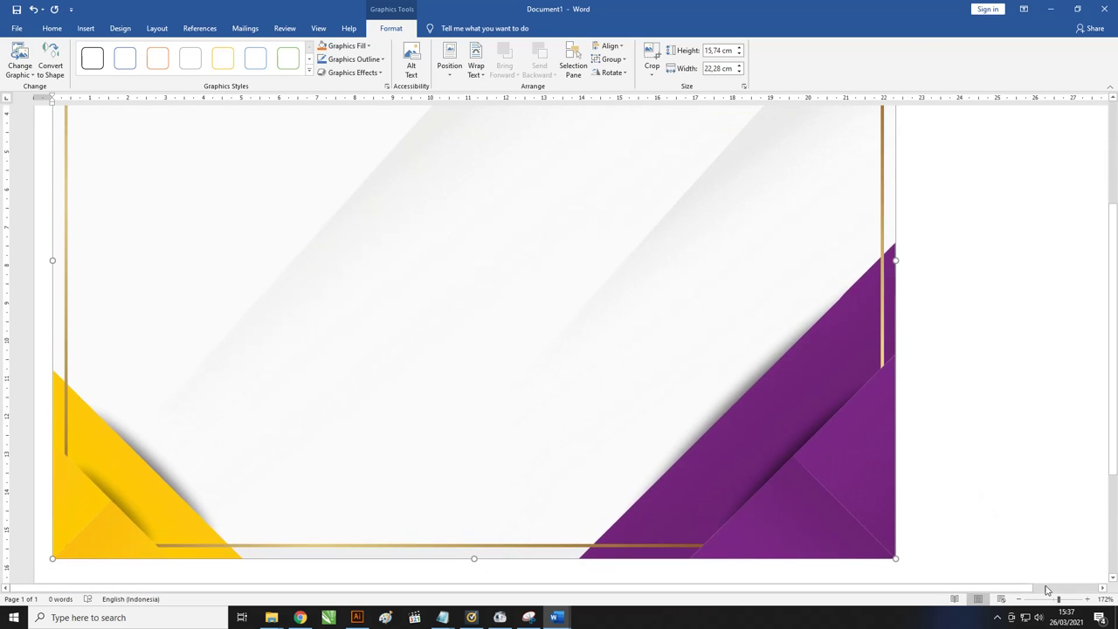
pyautogui.moveTo(1059, 601); pyautogui.dragTo(1063, 600)
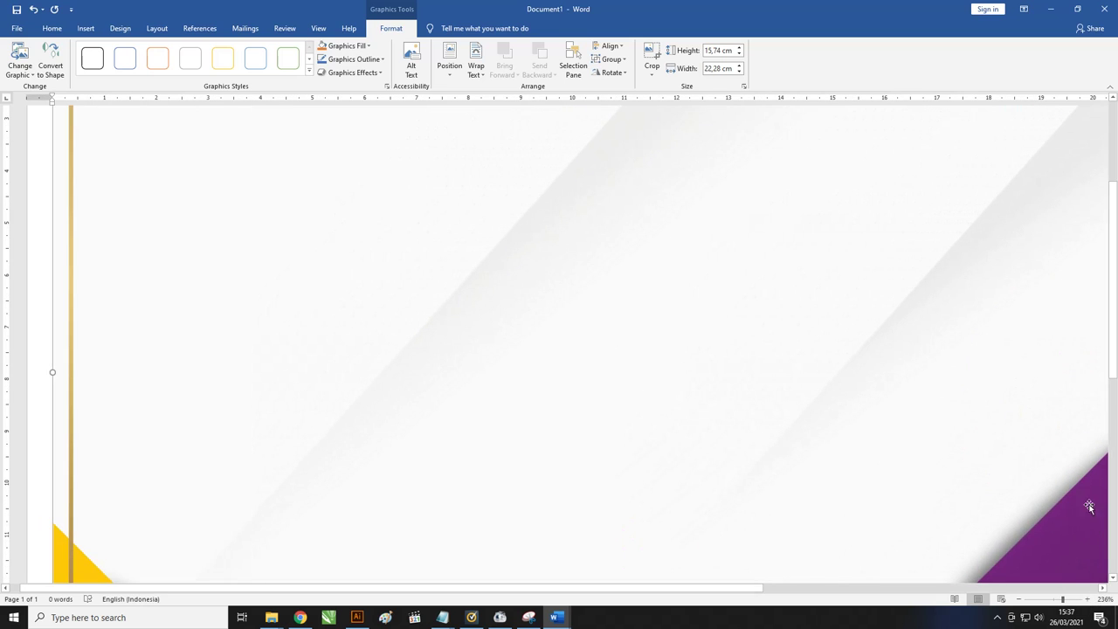
pyautogui.scroll(-5, 1115, 310)
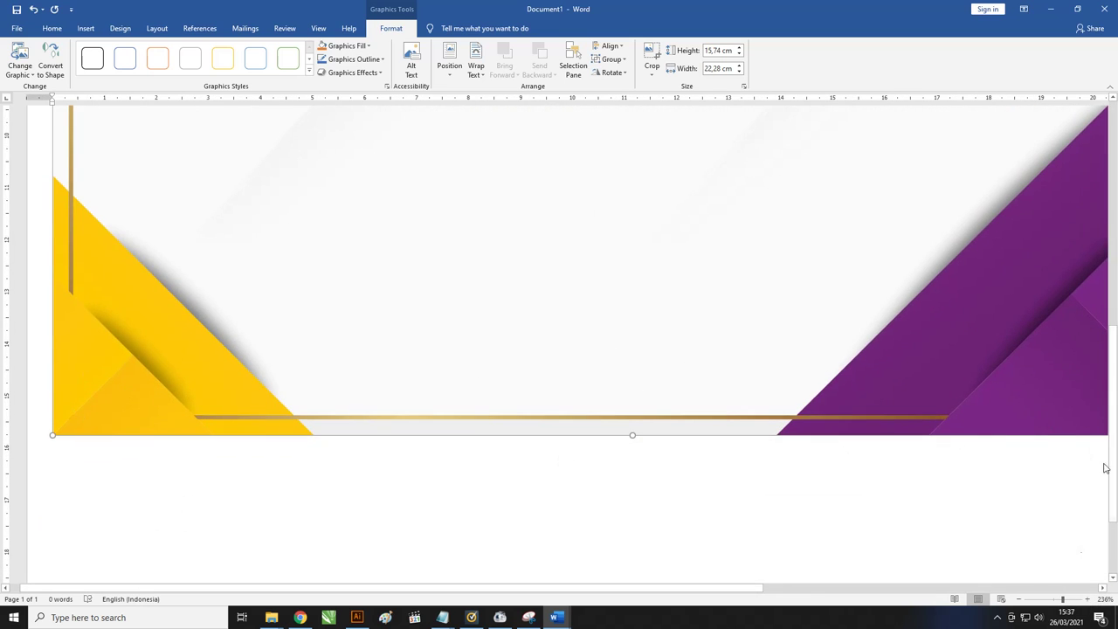
pyautogui.moveTo(1064, 603); pyautogui.dragTo(1081, 601)
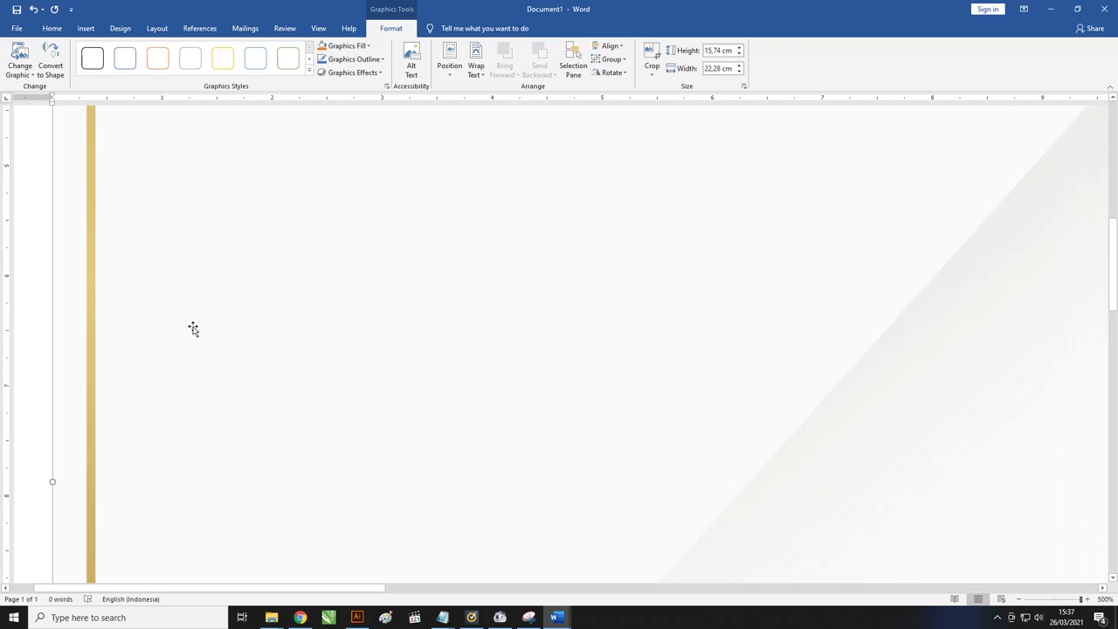
pyautogui.scroll(-6, 87, 275)
pyautogui.scroll(-4, 94, 274)
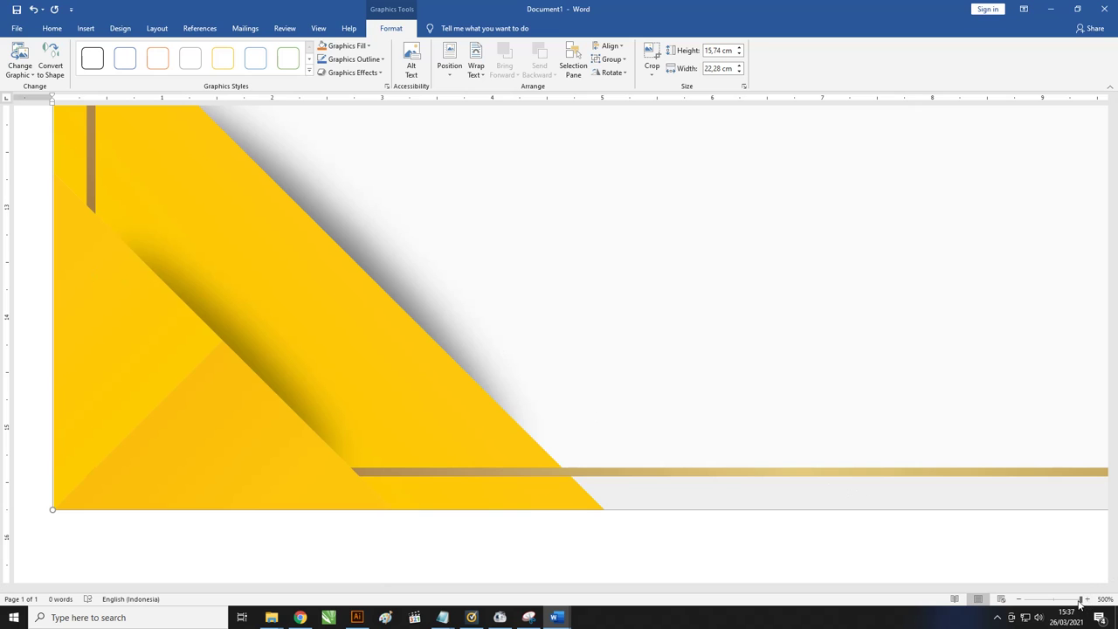
pyautogui.moveTo(1081, 600); pyautogui.dragTo(1053, 603)
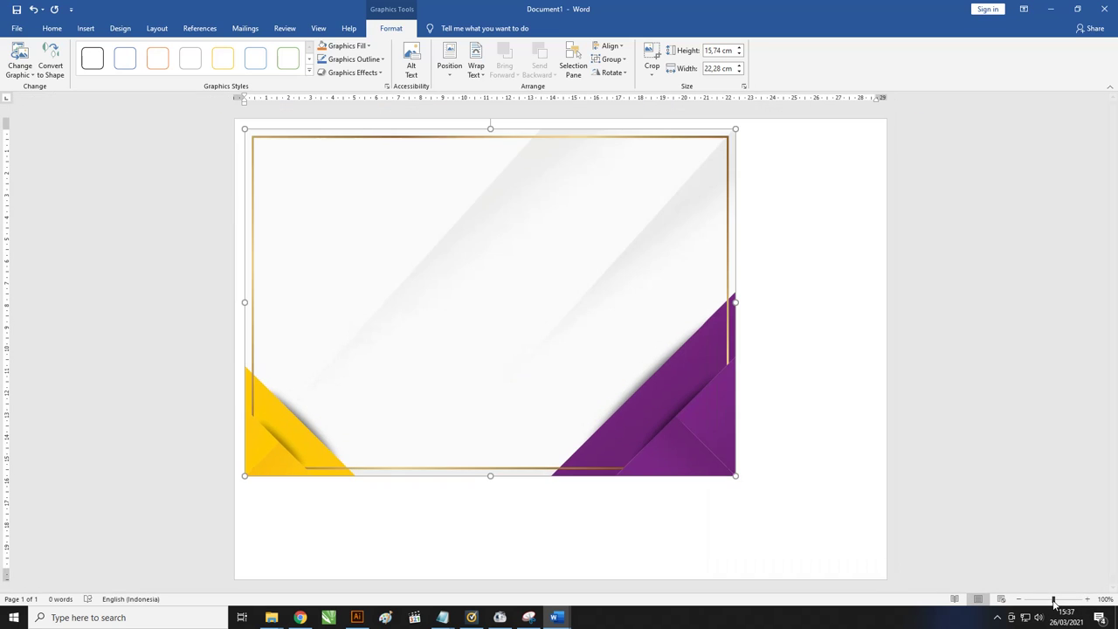
# Insert the orange wave graphic Sertifikat Seminar 3 Ai-01 from this device.
pyautogui.click(85, 28)
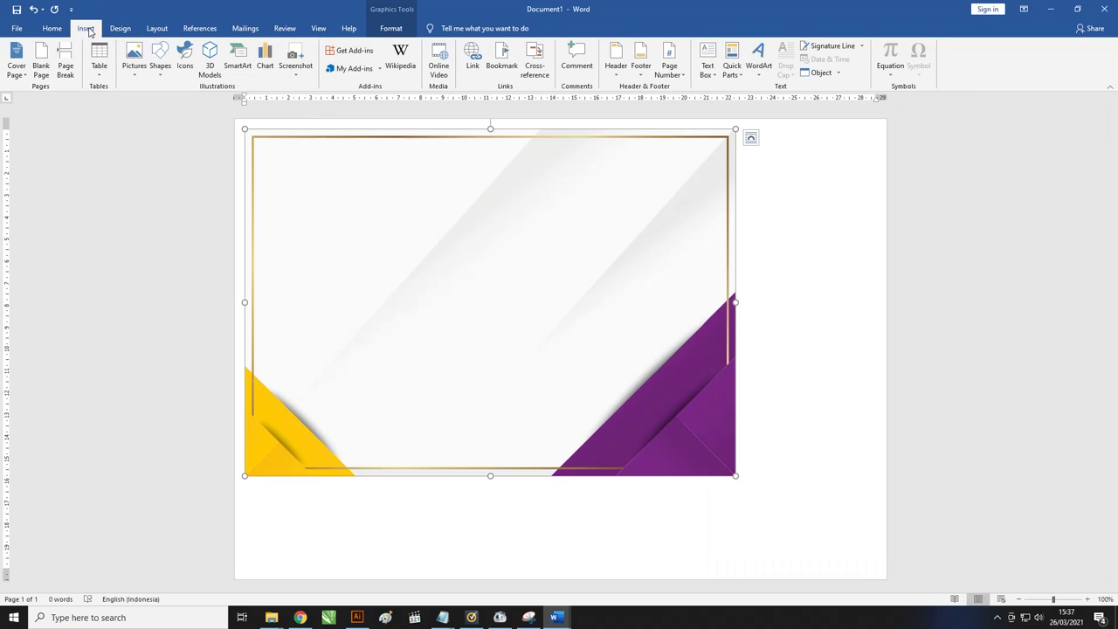
pyautogui.click(131, 64)
pyautogui.click(157, 102)
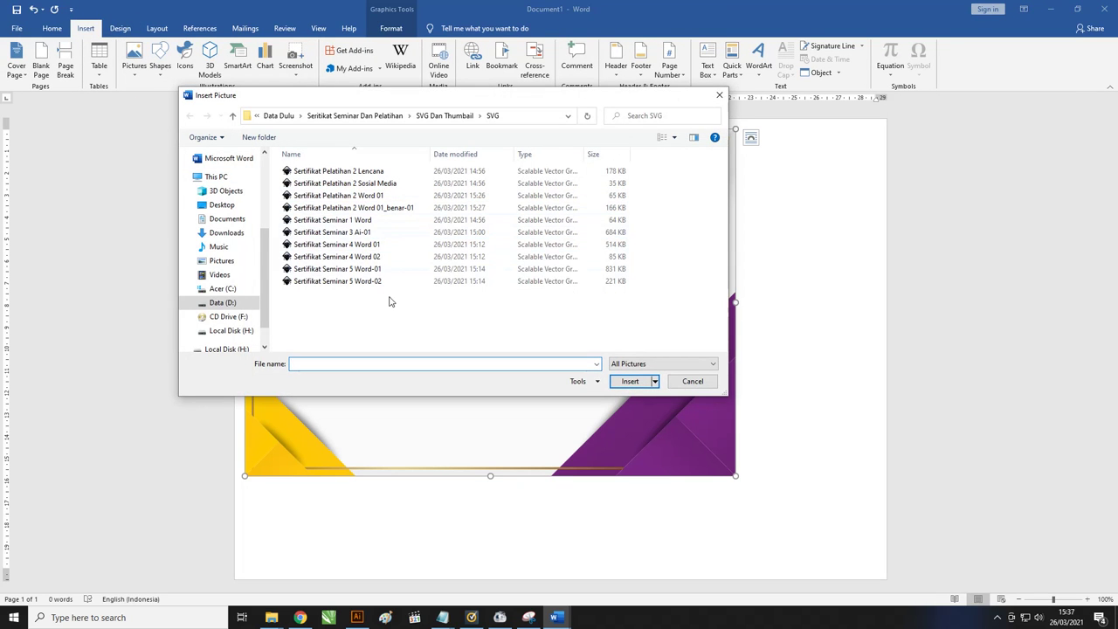
pyautogui.click(373, 233)
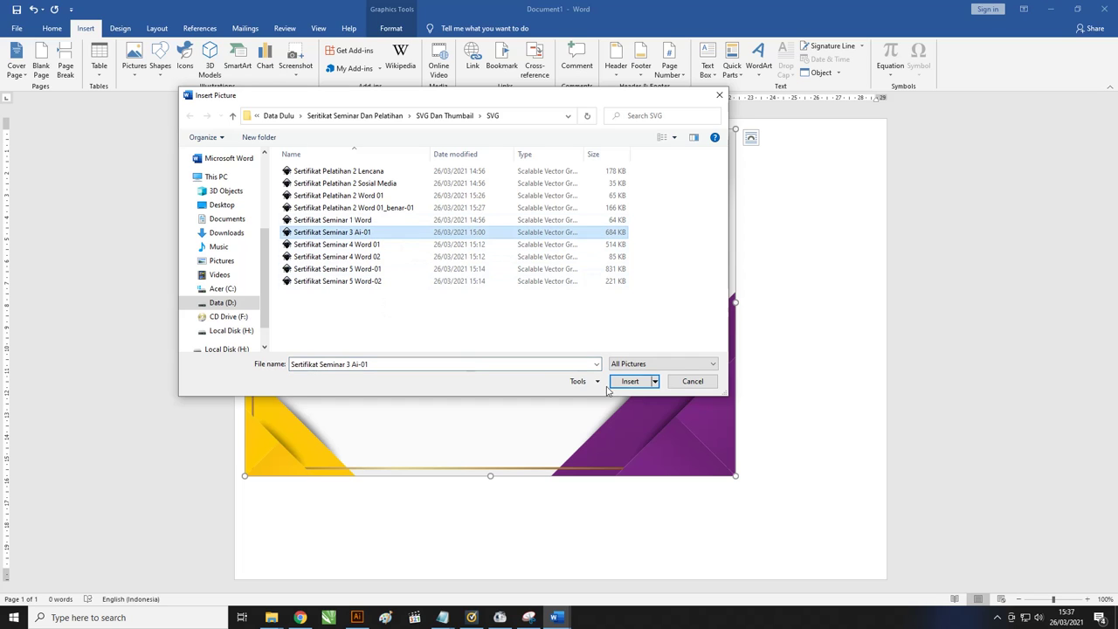
pyautogui.click(630, 381)
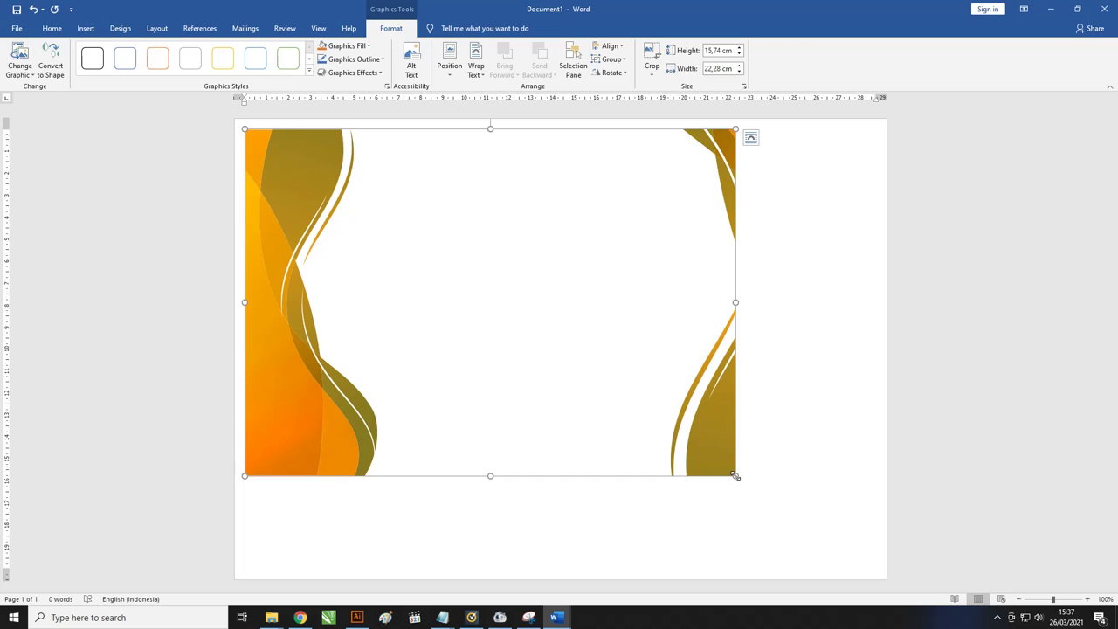
# Enlarge the orange graphic to fill the page, check it zoomed in, then delete it.
pyautogui.moveTo(736, 476); pyautogui.dragTo(931, 579)
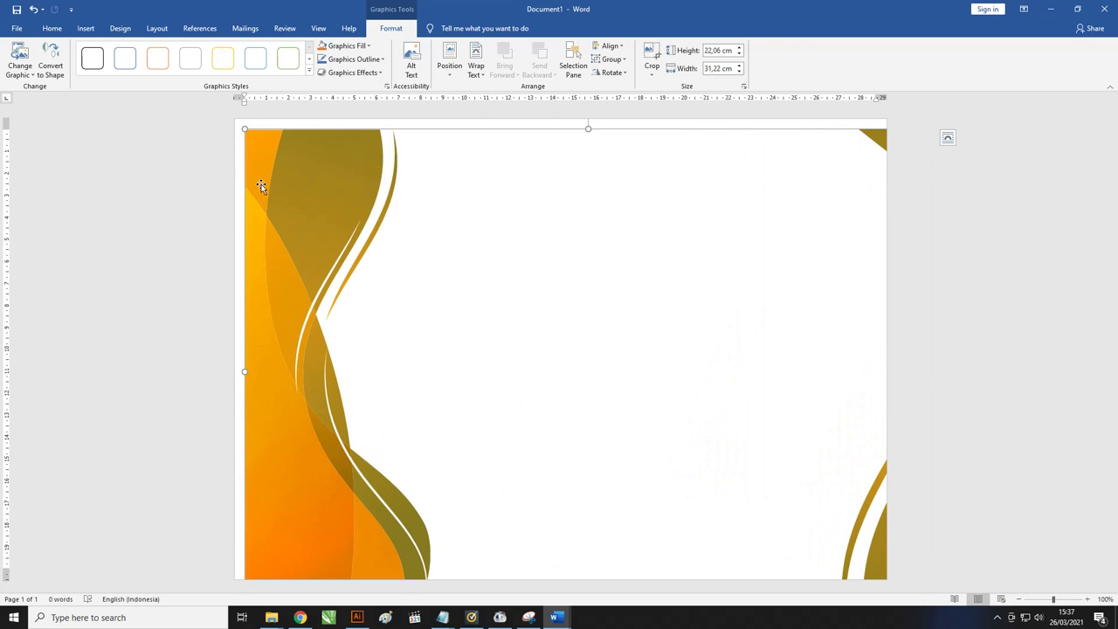
pyautogui.click(1060, 599)
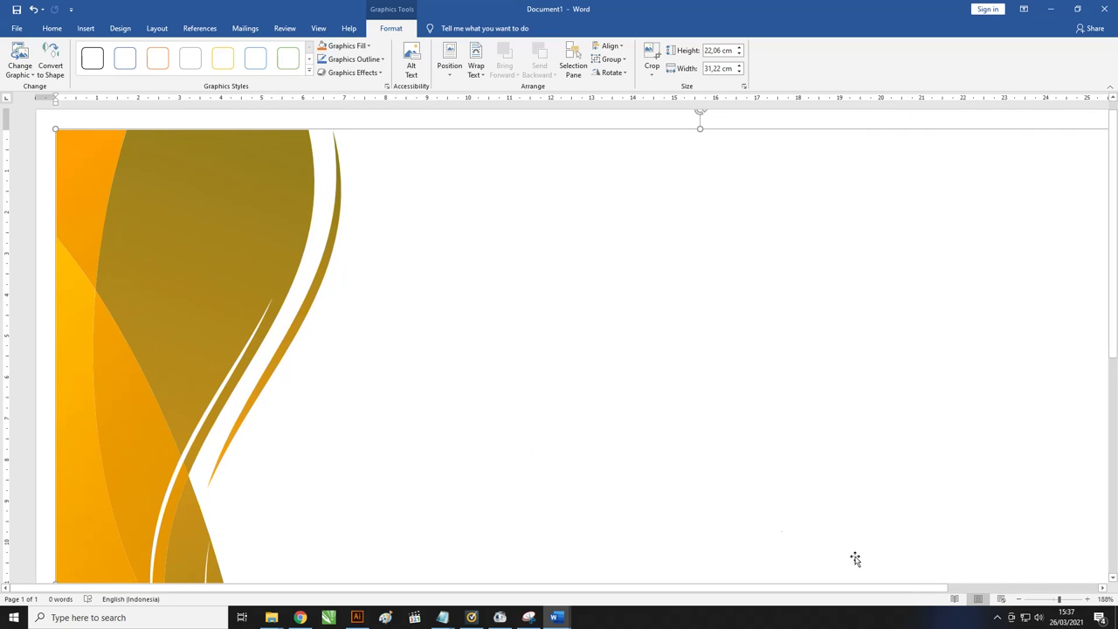
pyautogui.click(1062, 599)
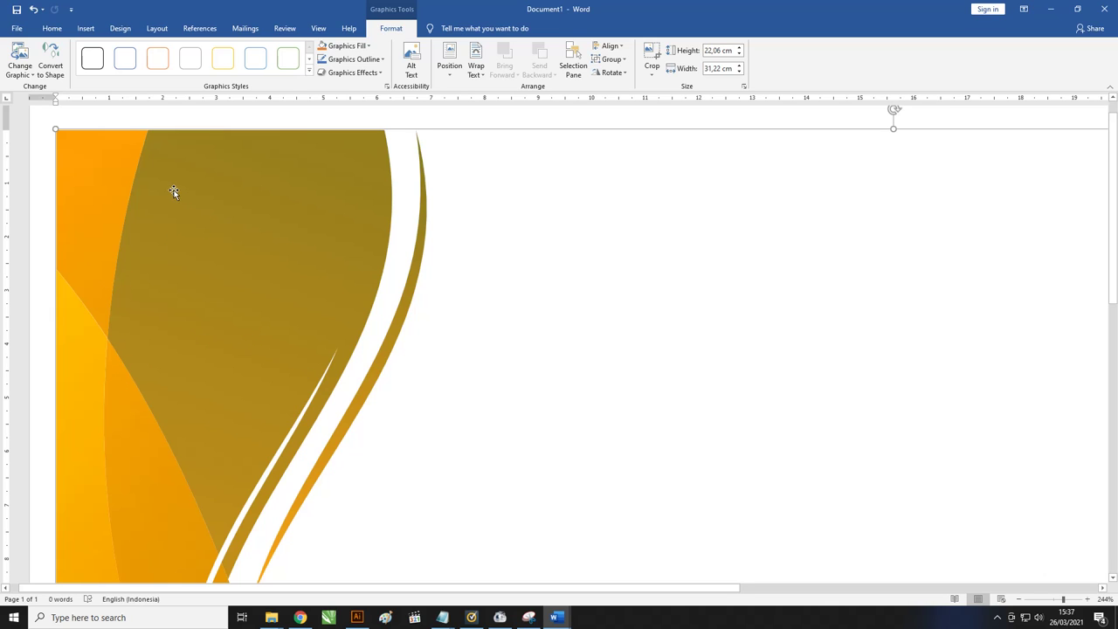
pyautogui.click(1019, 599)
pyautogui.click(1018, 599)
pyautogui.click(1018, 599)
pyautogui.click(1018, 599)
pyautogui.click(1019, 599)
pyautogui.click(1018, 599)
pyautogui.click(1018, 599)
pyautogui.click(1018, 599)
pyautogui.click(1018, 599)
pyautogui.click(1019, 599)
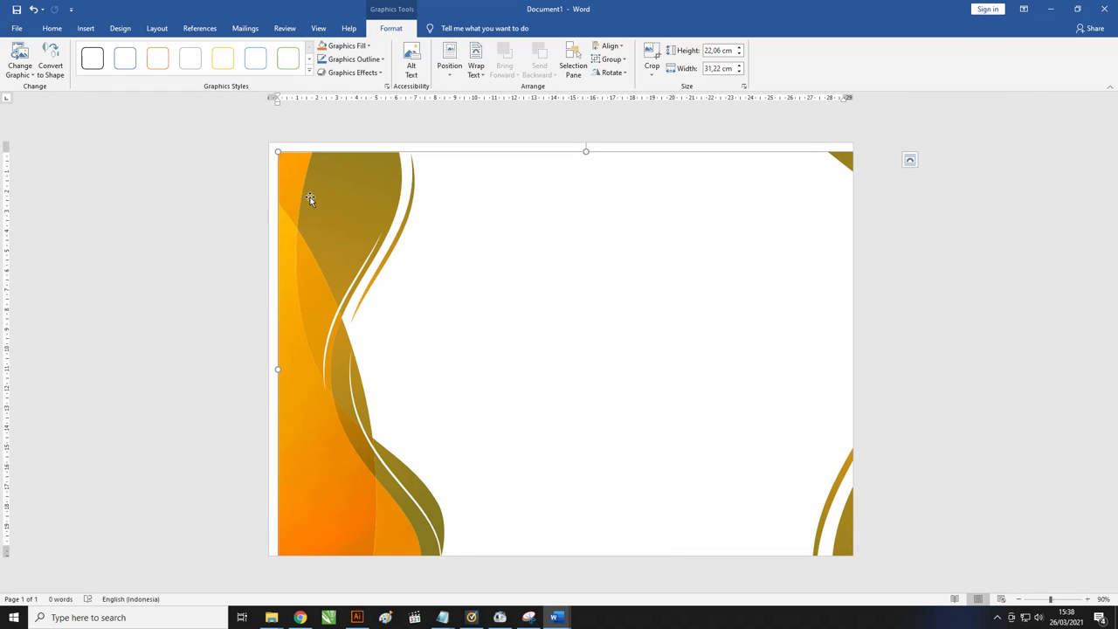
pyautogui.press('Delete')
# Insert the Sertifikat Pelatihan 2 Word 01_benar-01 certificate graphic from this device.
pyautogui.click(86, 28)
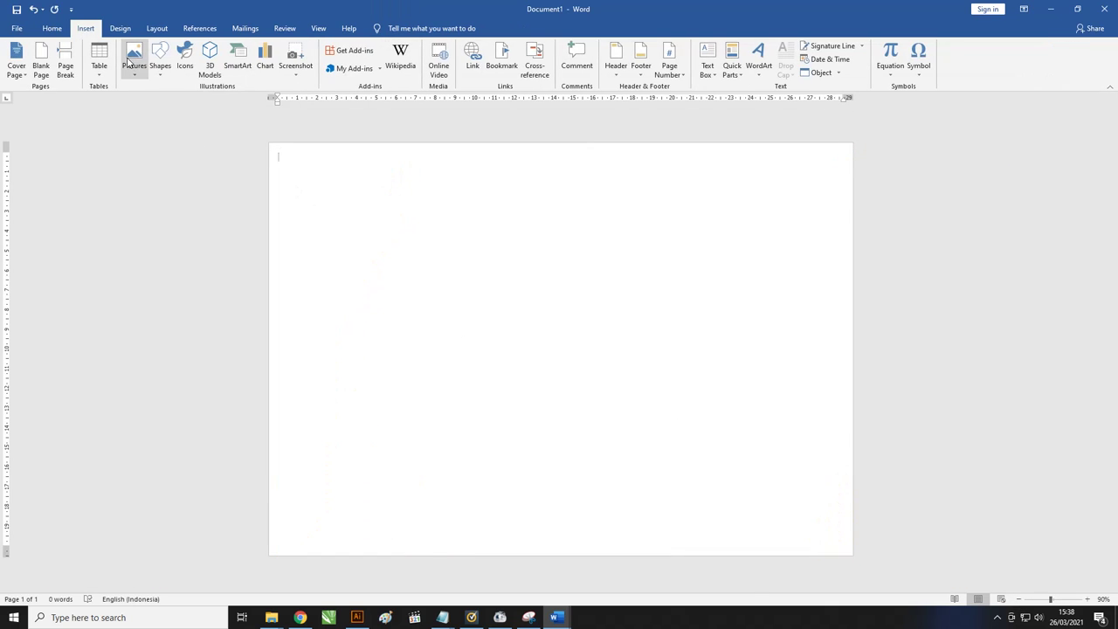
pyautogui.click(132, 61)
pyautogui.click(148, 102)
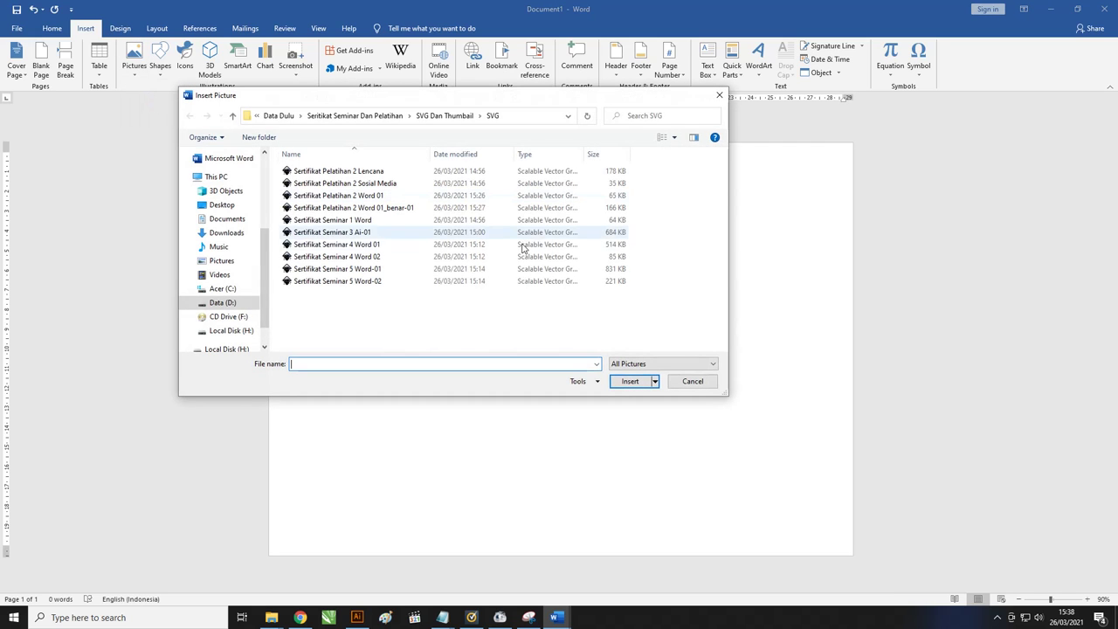
pyautogui.click(357, 210)
pyautogui.click(613, 385)
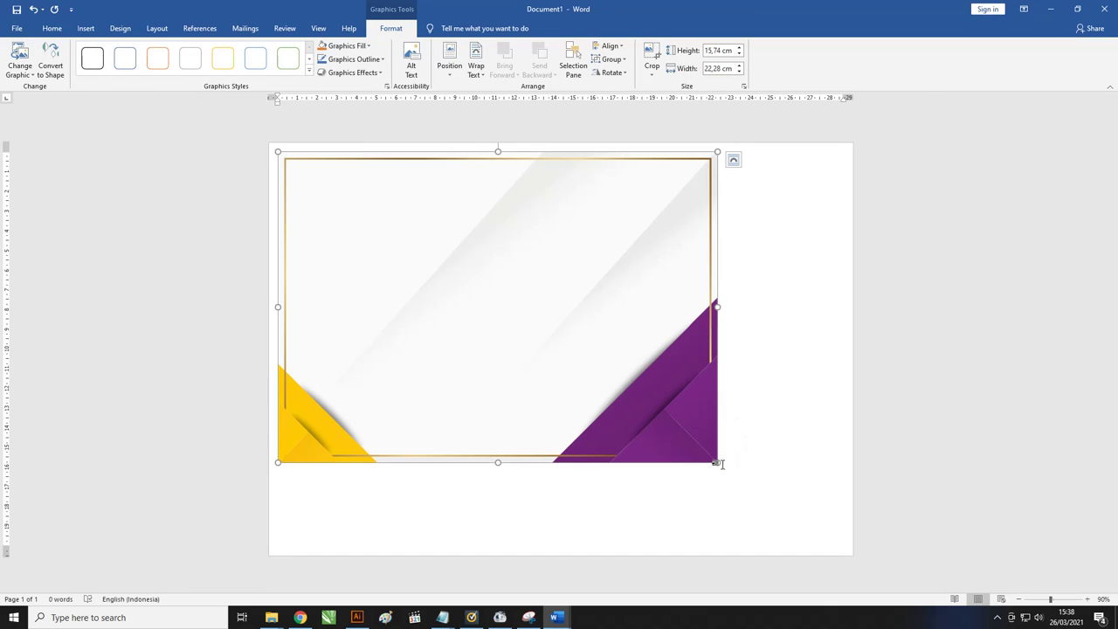
# Set the background height to 21 cm and position it Middle Center on the page.
pyautogui.click(710, 51)
pyautogui.click(720, 51)
pyautogui.write('21')
pyautogui.press('Return')
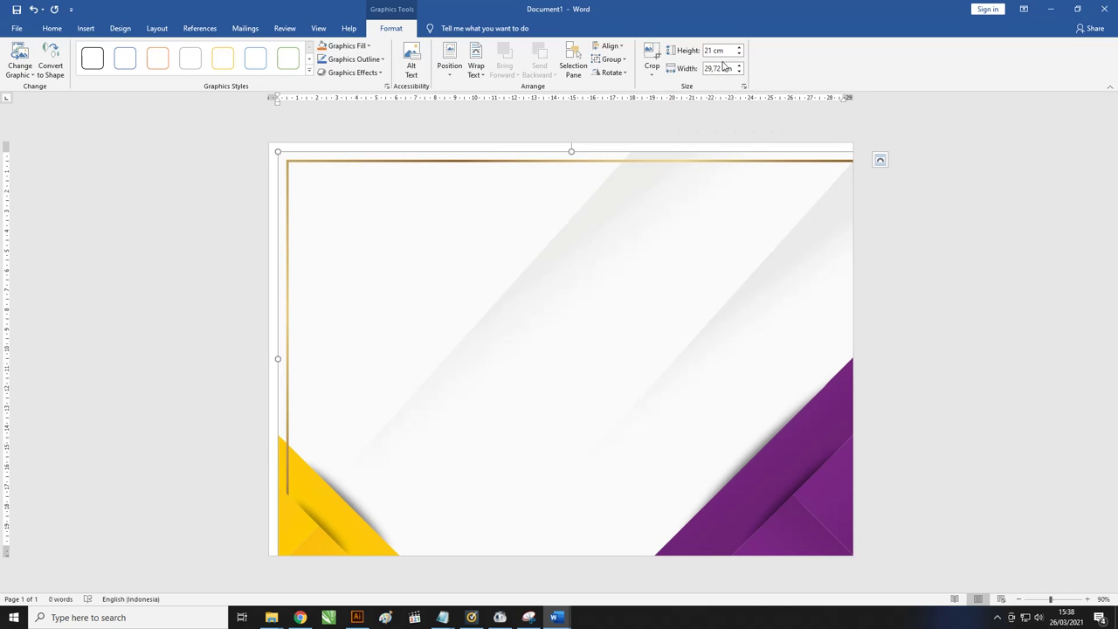
pyautogui.click(723, 68)
pyautogui.press('Return')
pyautogui.click(448, 61)
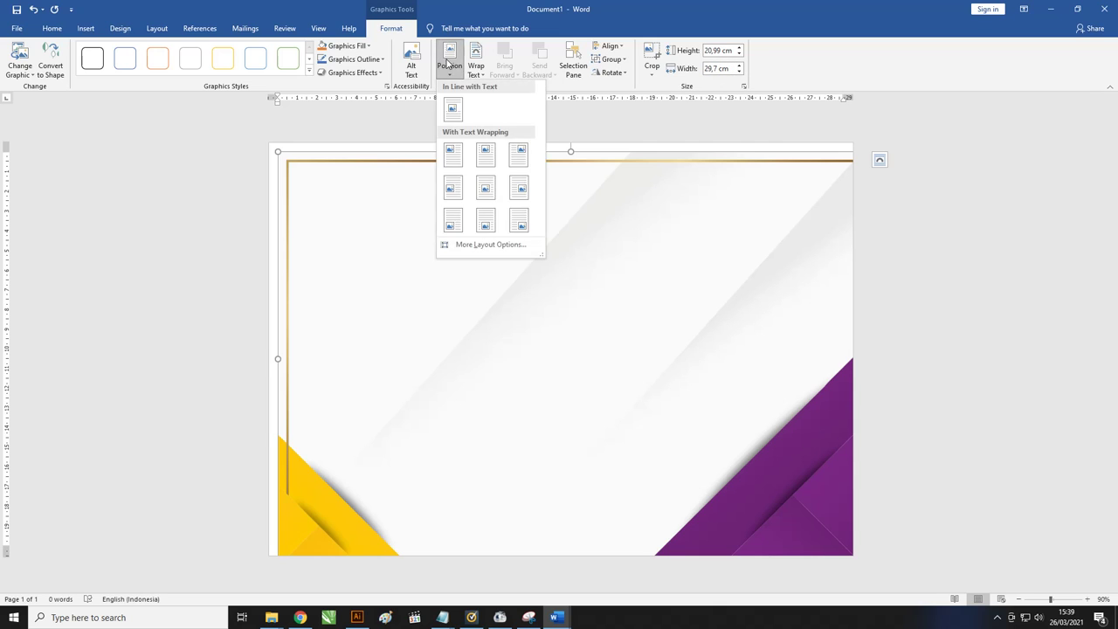
pyautogui.click(487, 184)
pyautogui.click(889, 234)
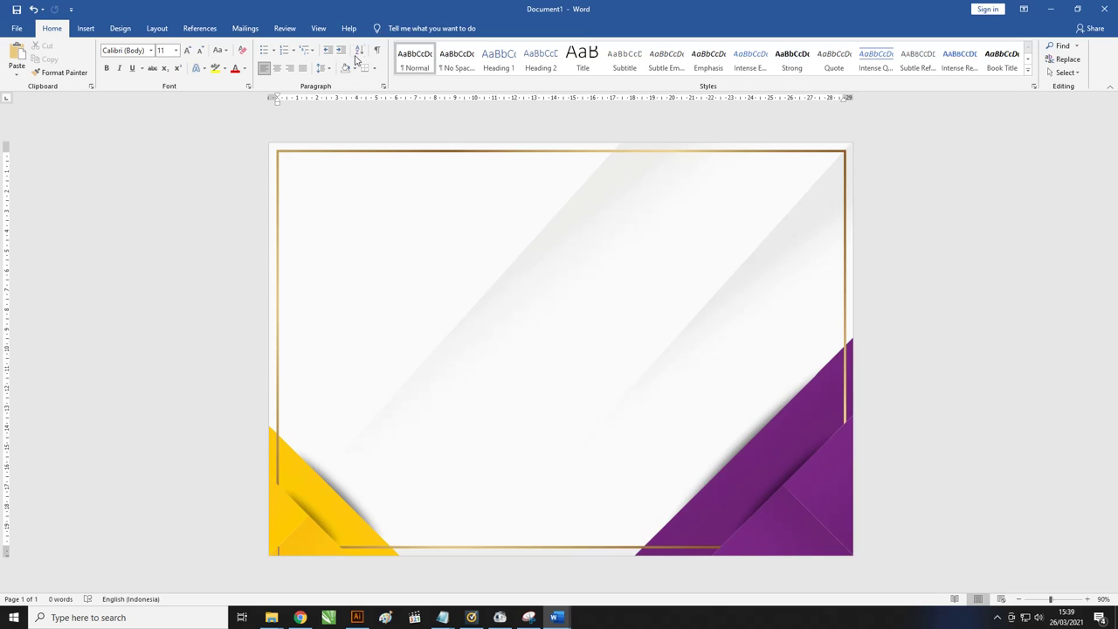
# Insert the Sertifikat Pelatihan 2 Word 01 graphic and glance at its position options without changing them.
pyautogui.click(88, 29)
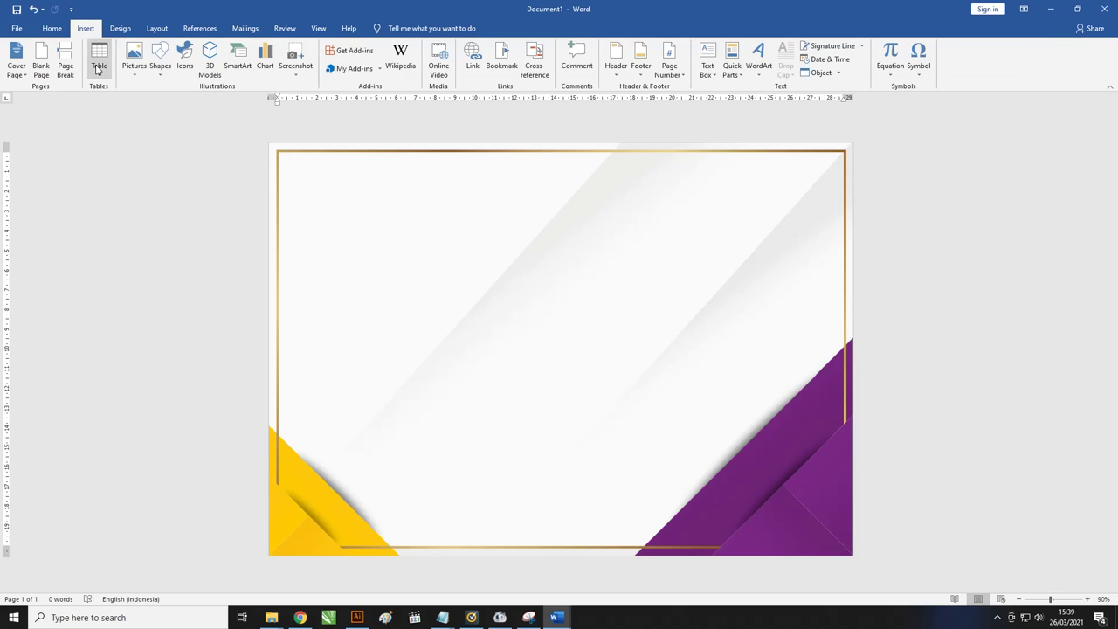
pyautogui.click(136, 58)
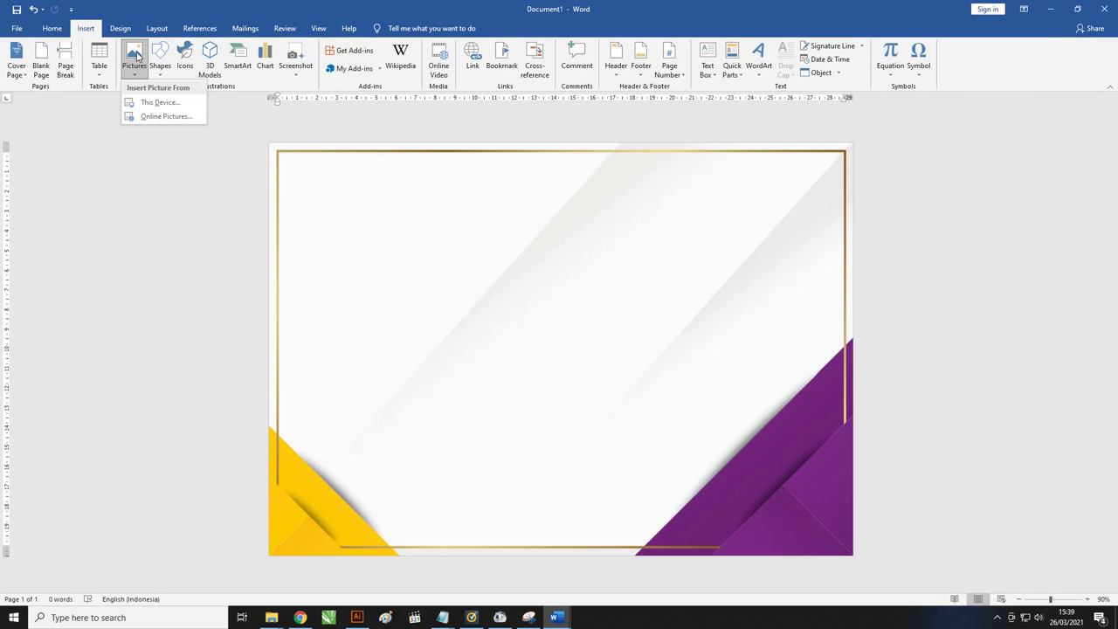
pyautogui.click(157, 103)
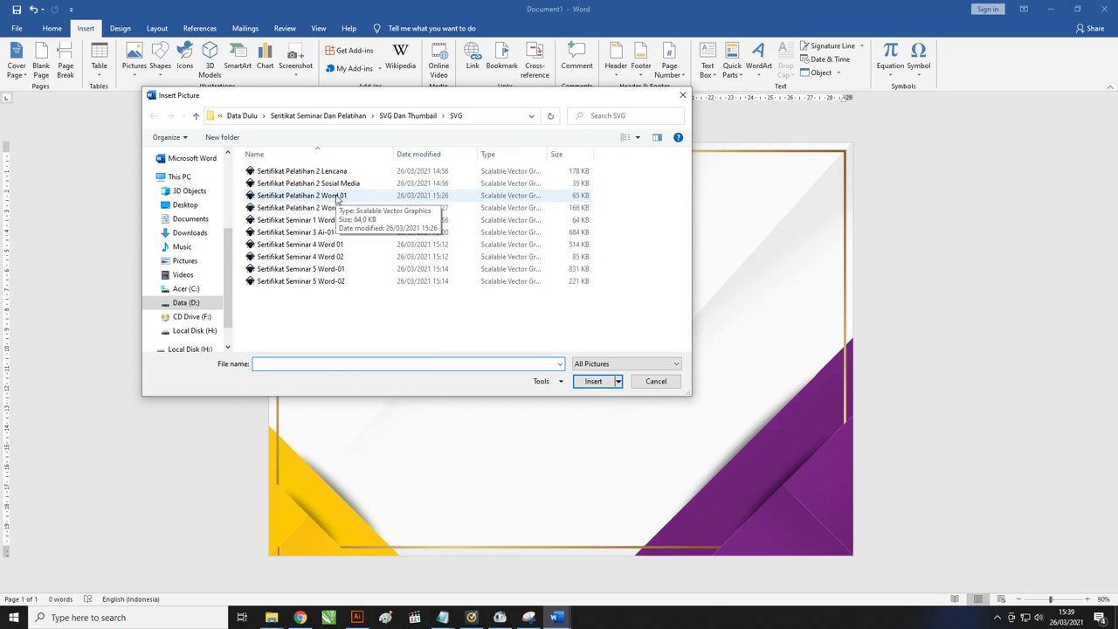
pyautogui.click(337, 197)
pyautogui.click(597, 380)
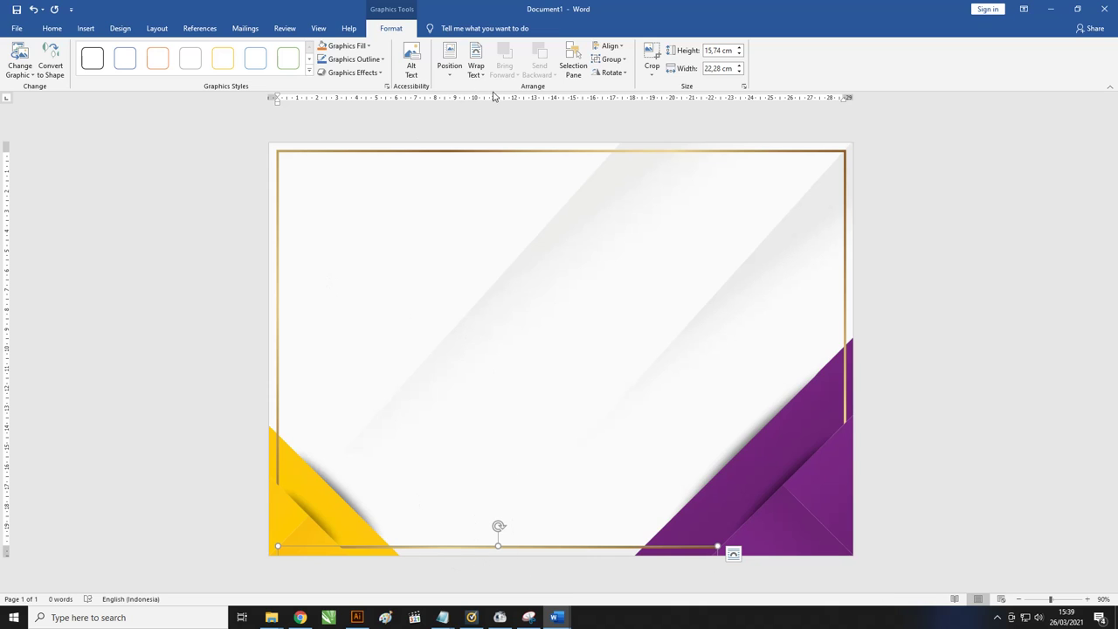
pyautogui.click(451, 75)
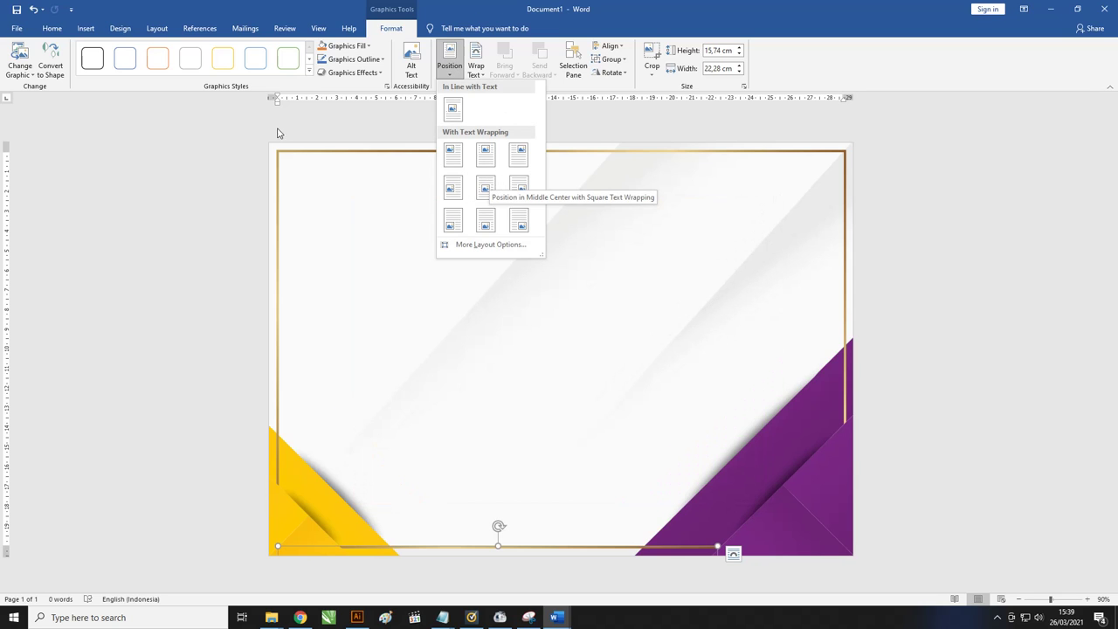
pyautogui.click(138, 209)
pyautogui.click(372, 382)
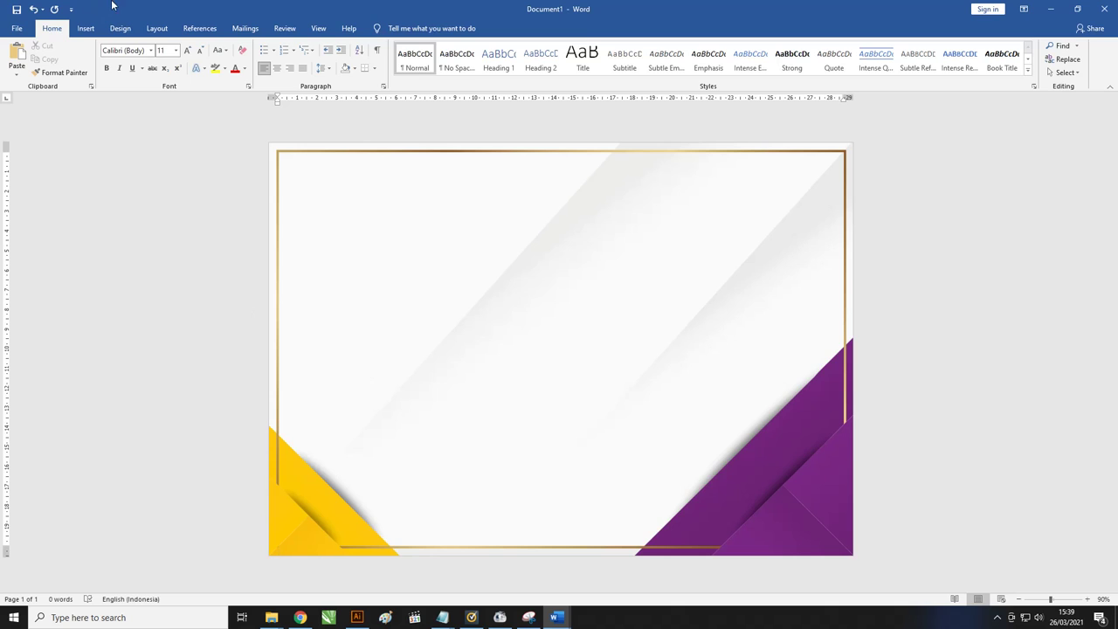
# Browse for a picture again and choose the Sertifikat Pelatihan 2 Lencana file.
pyautogui.click(85, 28)
pyautogui.click(134, 57)
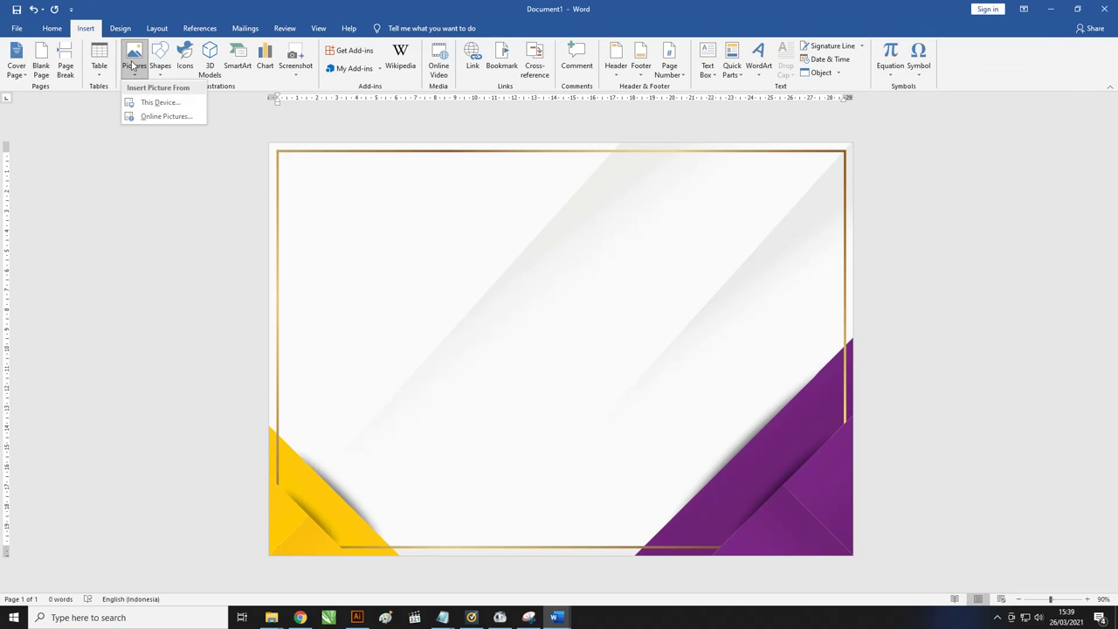
pyautogui.click(156, 103)
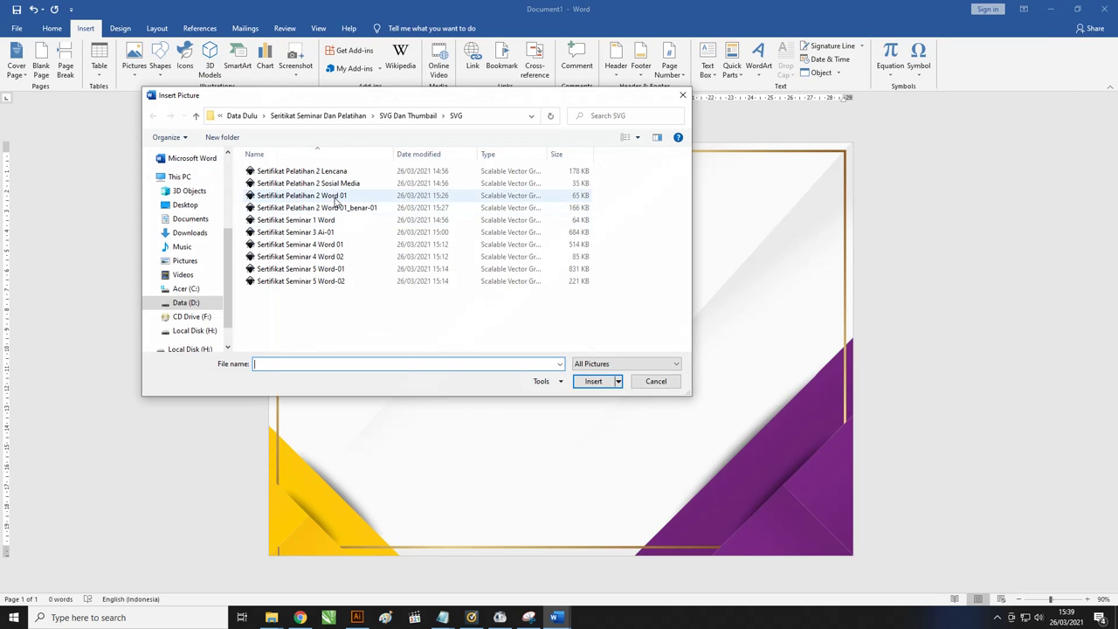
pyautogui.click(336, 172)
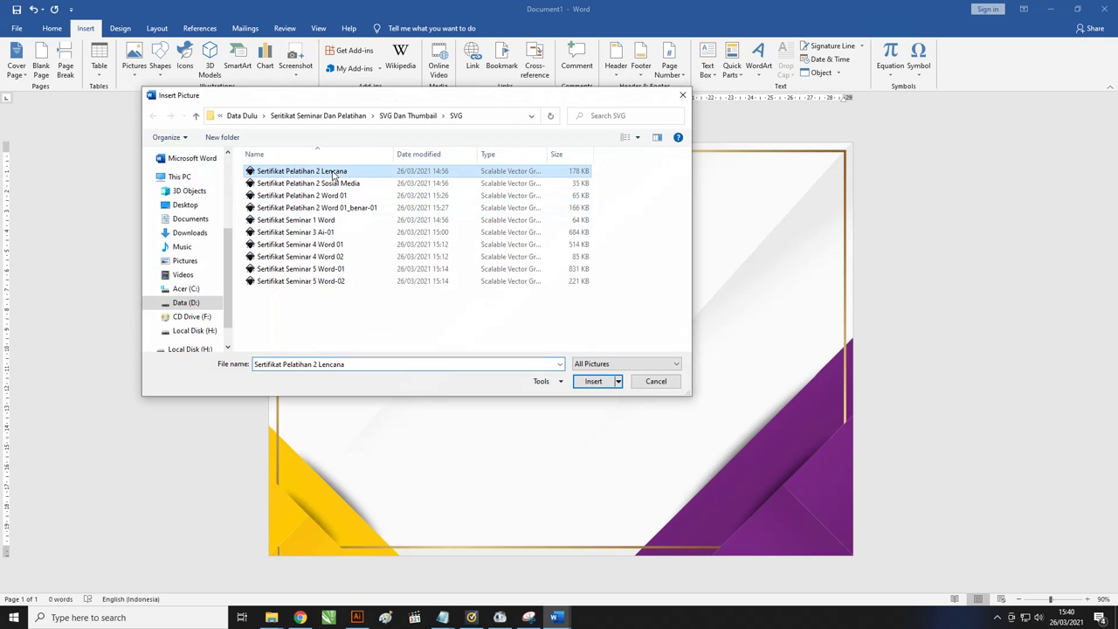
# Insert the Lencana badge, centre it, shrink it to about a third, and move it upper right.
pyautogui.click(592, 381)
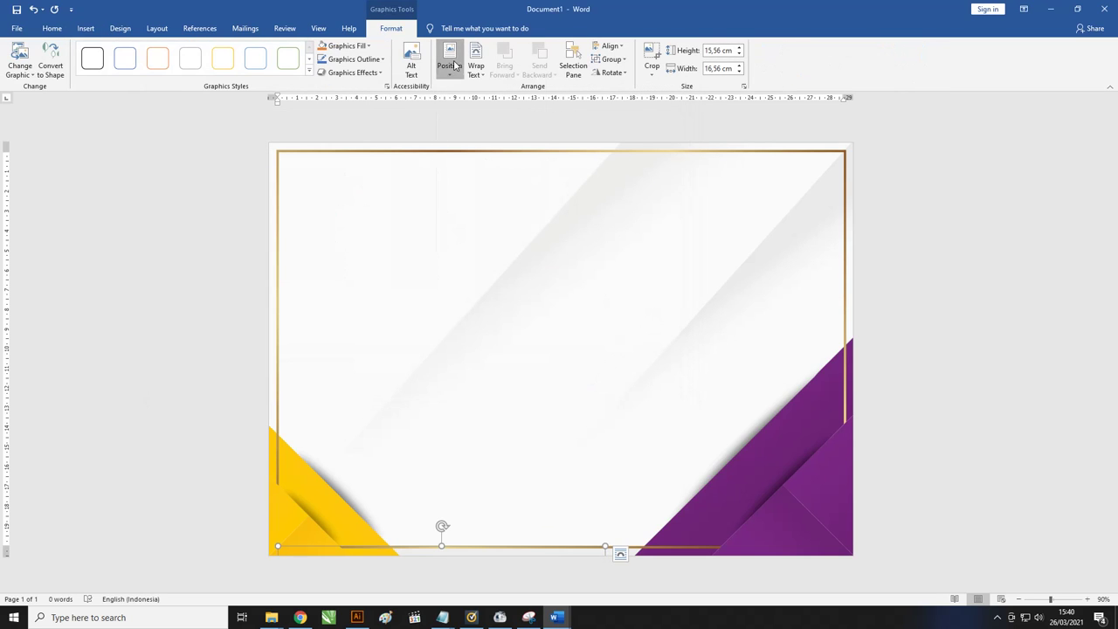
pyautogui.click(453, 64)
pyautogui.click(486, 187)
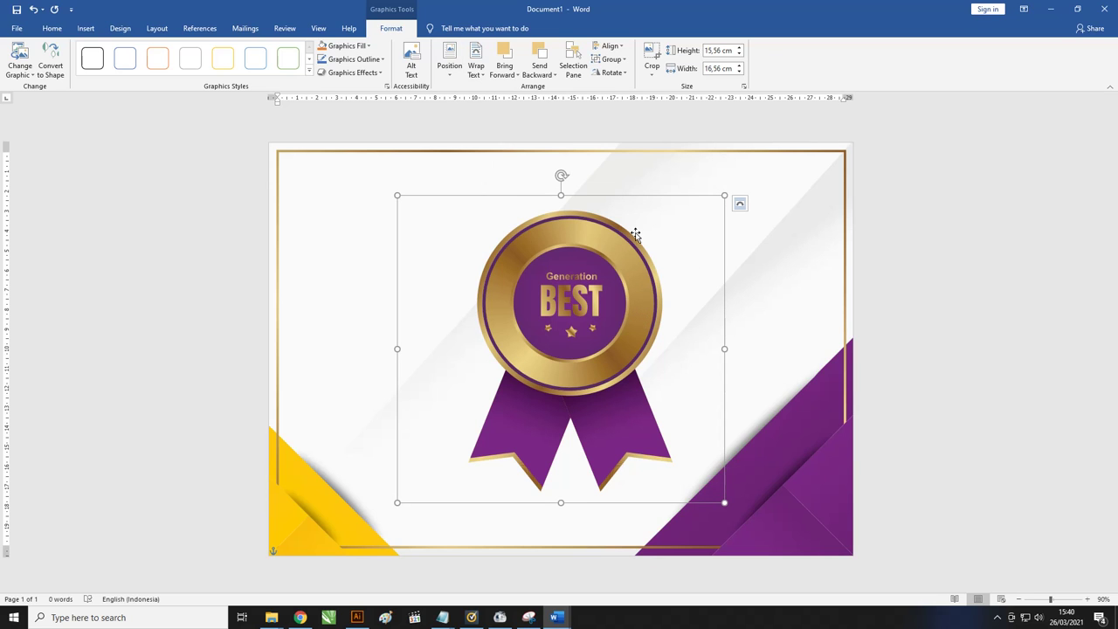
pyautogui.moveTo(723, 502)
pyautogui.mouseDown()
pyautogui.moveTo(657, 425)
pyautogui.moveTo(481, 307)
pyautogui.mouseUp()
pyautogui.moveTo(567, 228); pyautogui.dragTo(682, 289)
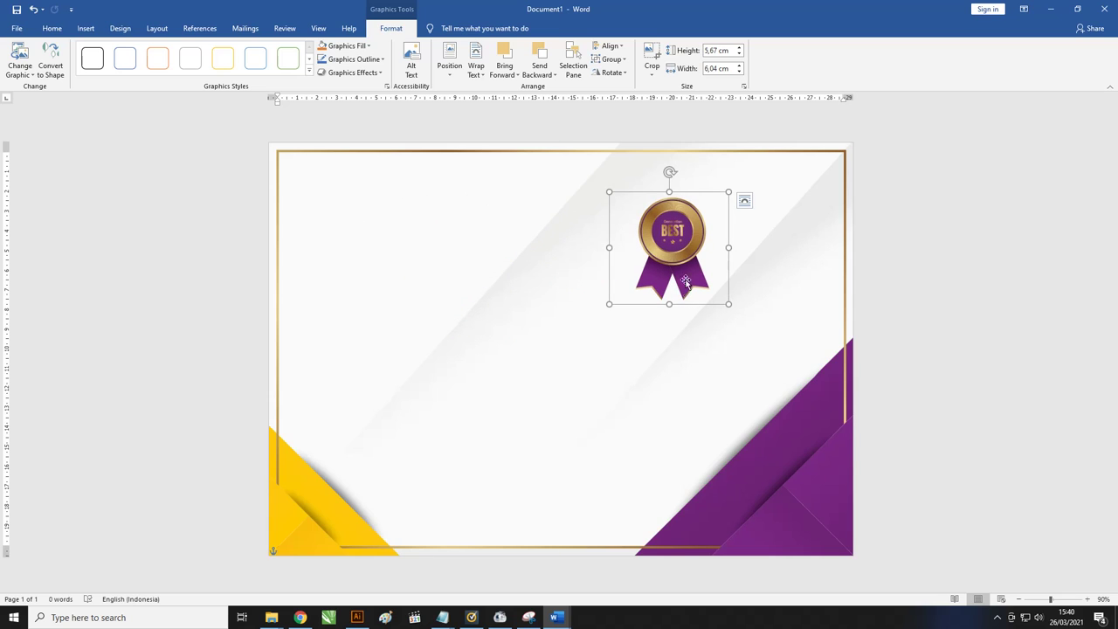
pyautogui.moveTo(682, 288); pyautogui.dragTo(633, 309)
# Set the badge to In Front of Text and place it right, above the purple corner.
pyautogui.click(476, 68)
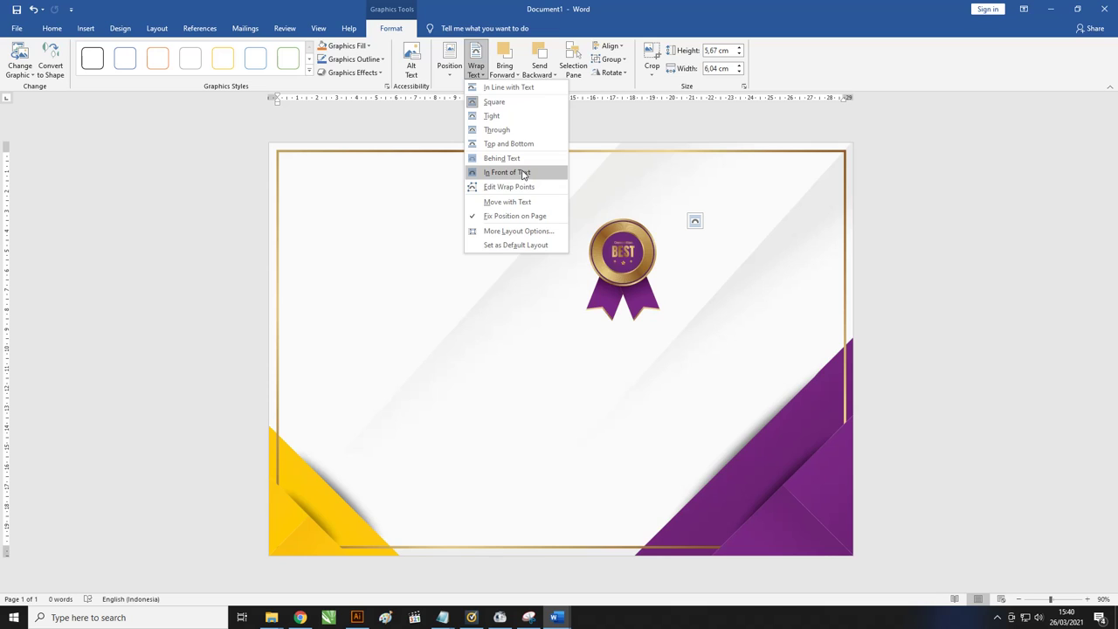
pyautogui.click(522, 174)
pyautogui.moveTo(624, 253); pyautogui.dragTo(777, 308)
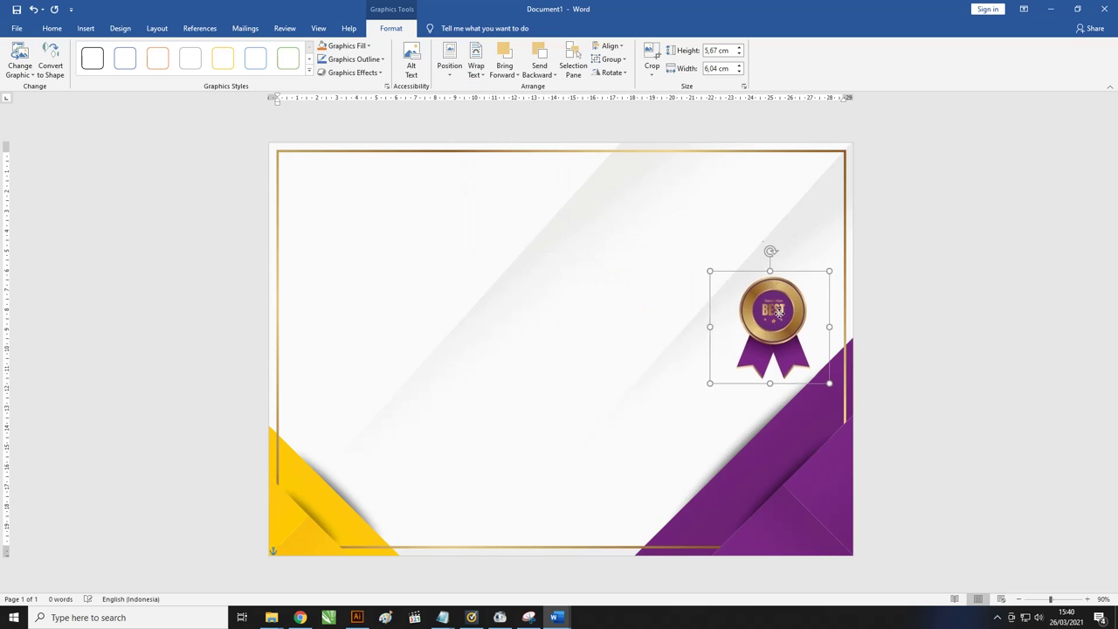
# Set the certificate background to Behind Text and nudge the badge slightly left.
pyautogui.click(342, 169)
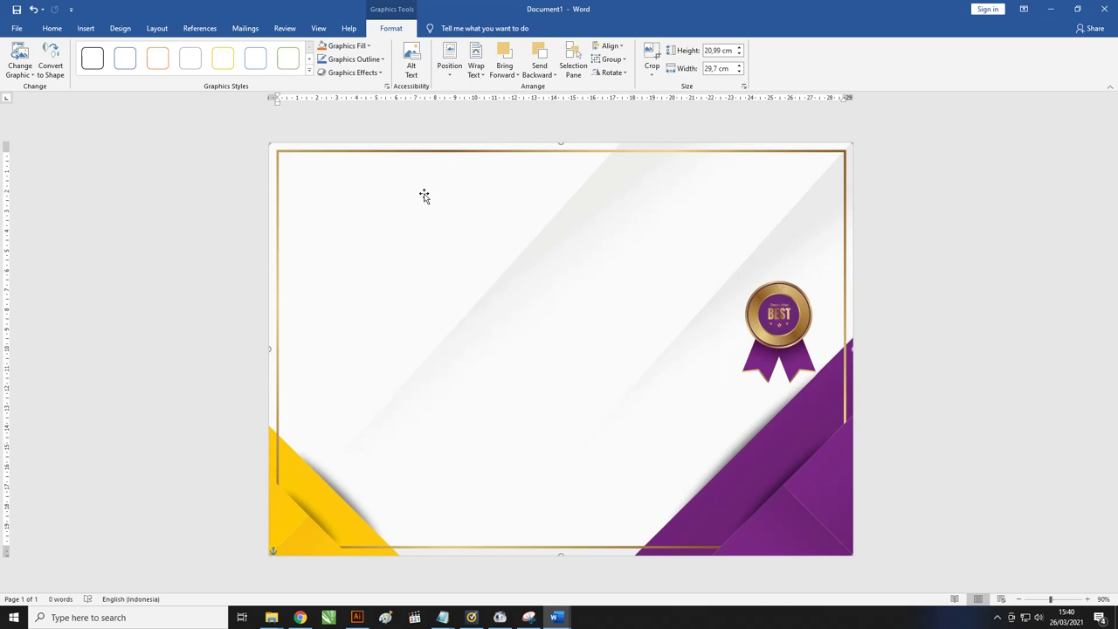
pyautogui.click(473, 76)
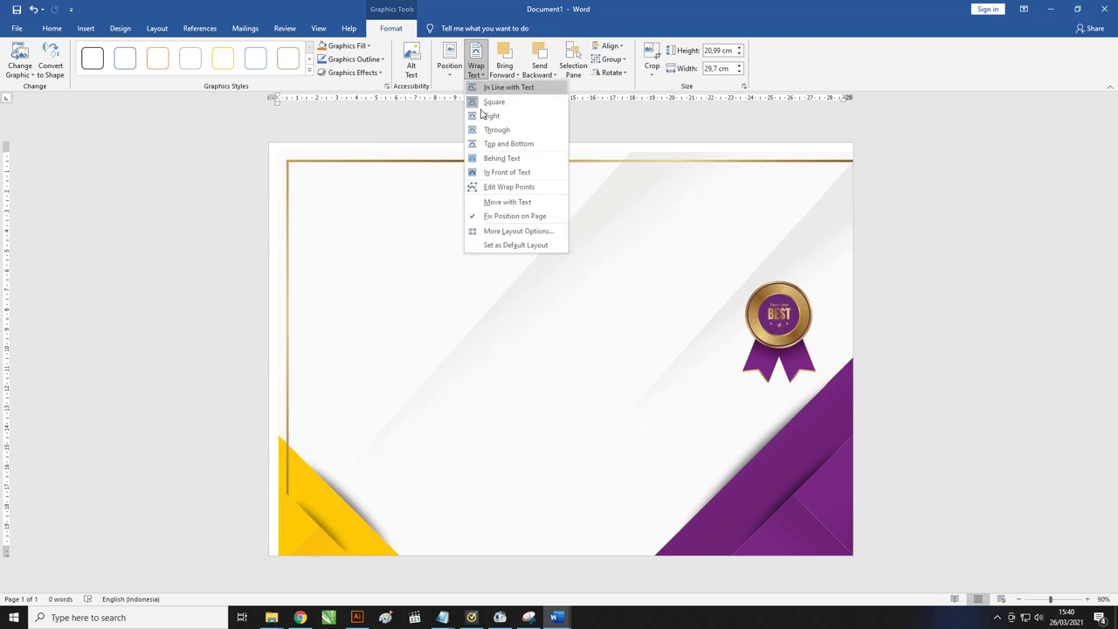
pyautogui.click(503, 159)
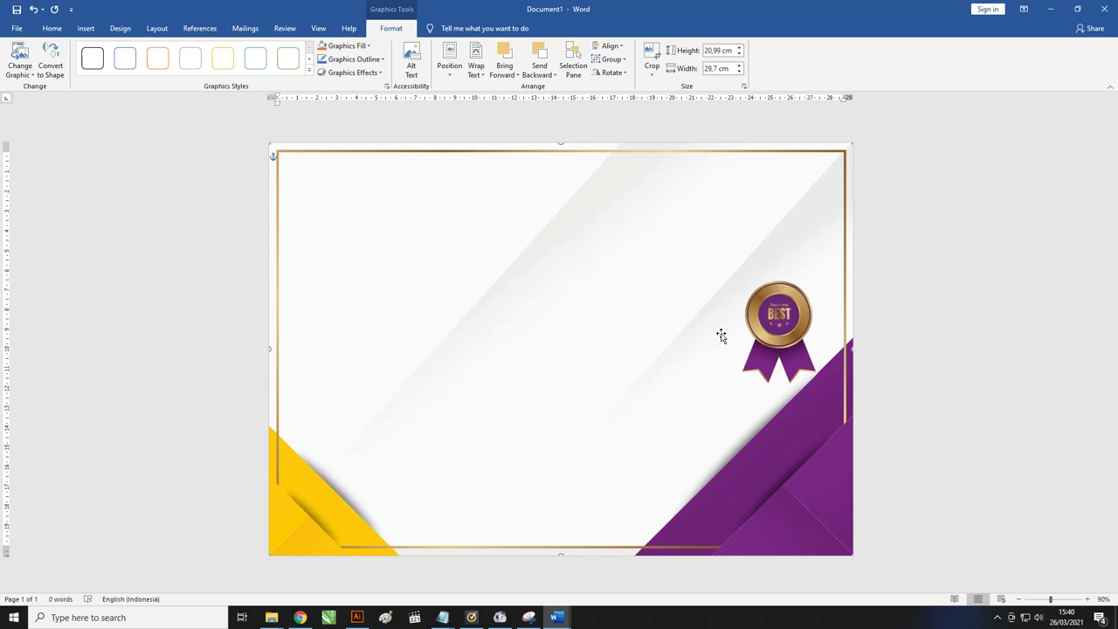
pyautogui.moveTo(776, 325); pyautogui.dragTo(760, 325)
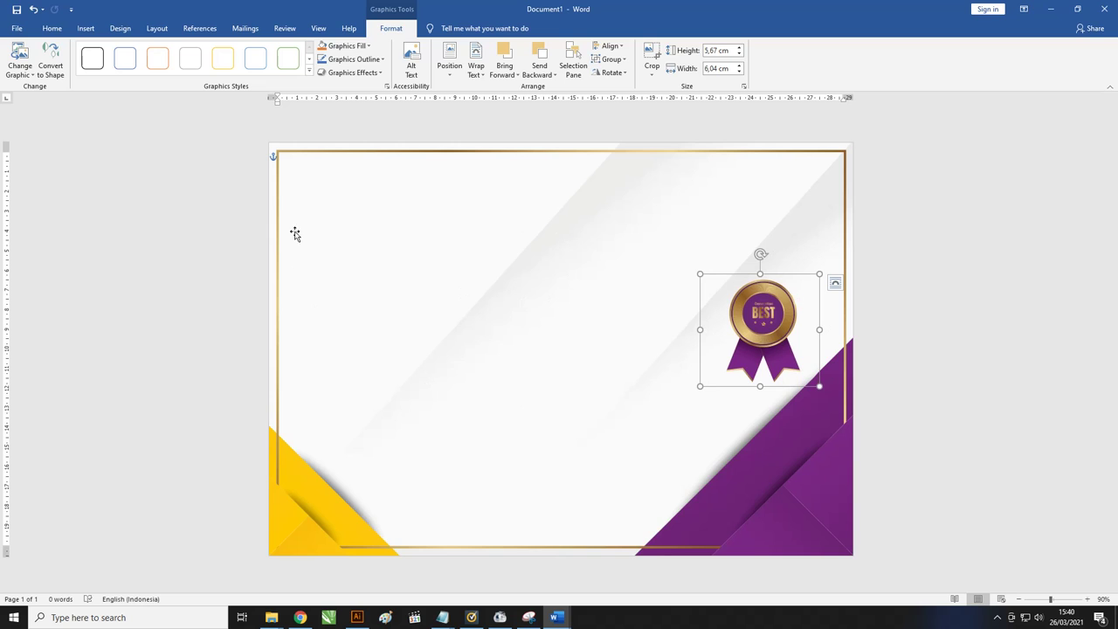
pyautogui.click(956, 266)
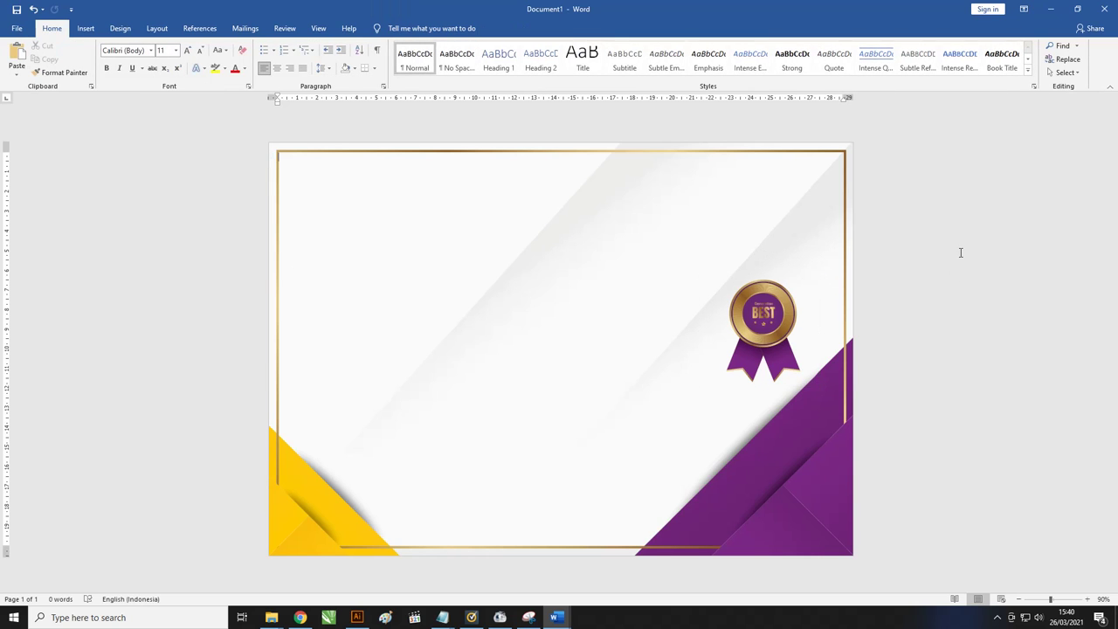
pyautogui.click(791, 309)
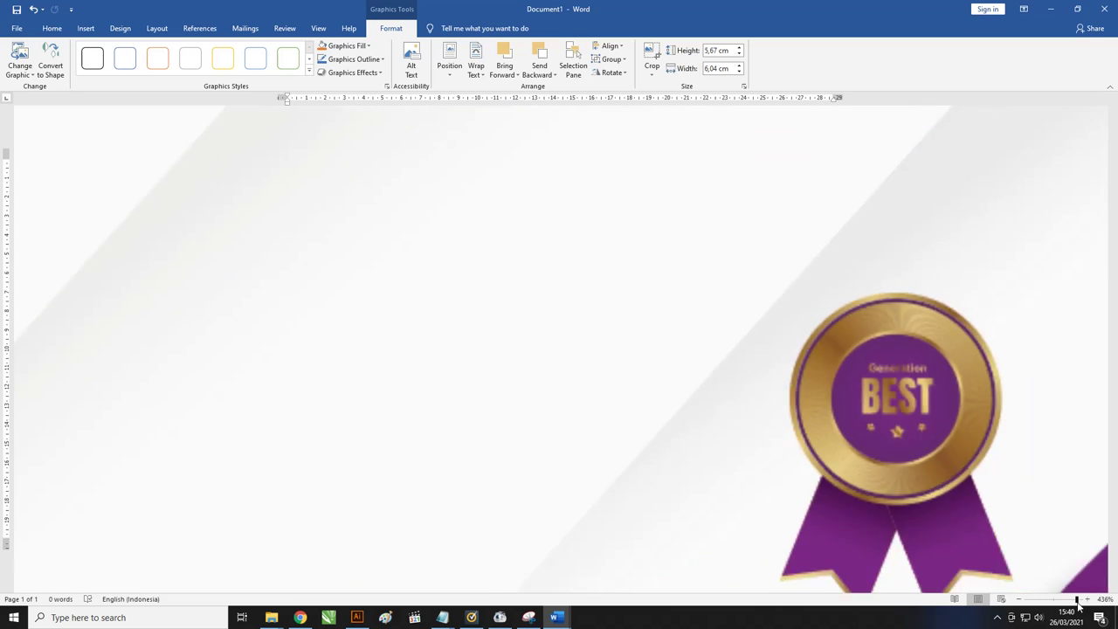
pyautogui.moveTo(1050, 601); pyautogui.dragTo(1112, 602)
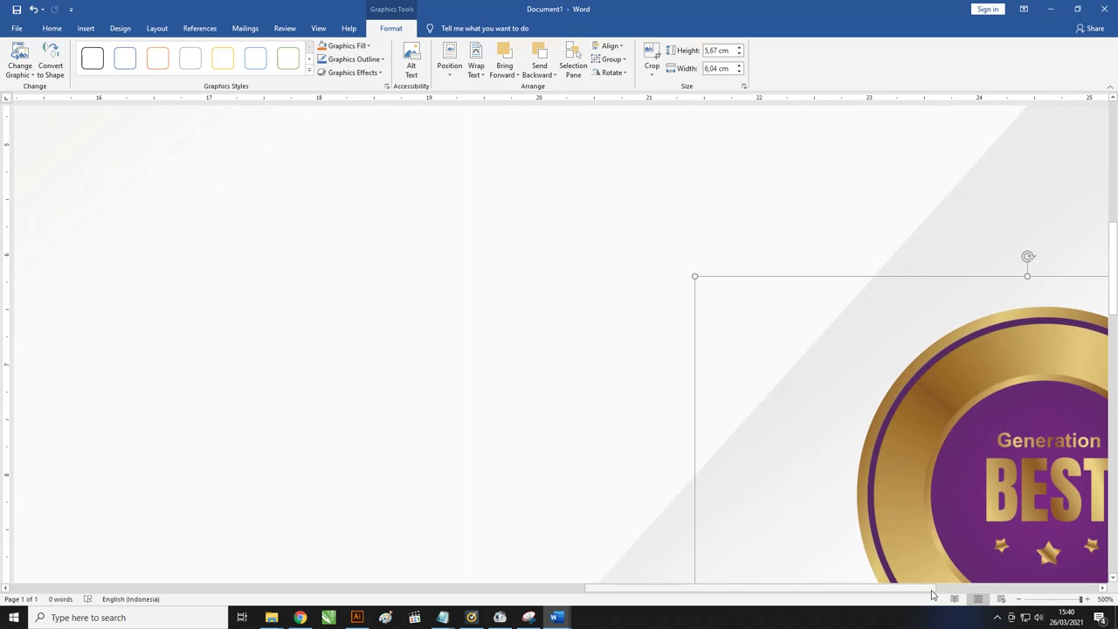
pyautogui.moveTo(964, 586); pyautogui.dragTo(1041, 587)
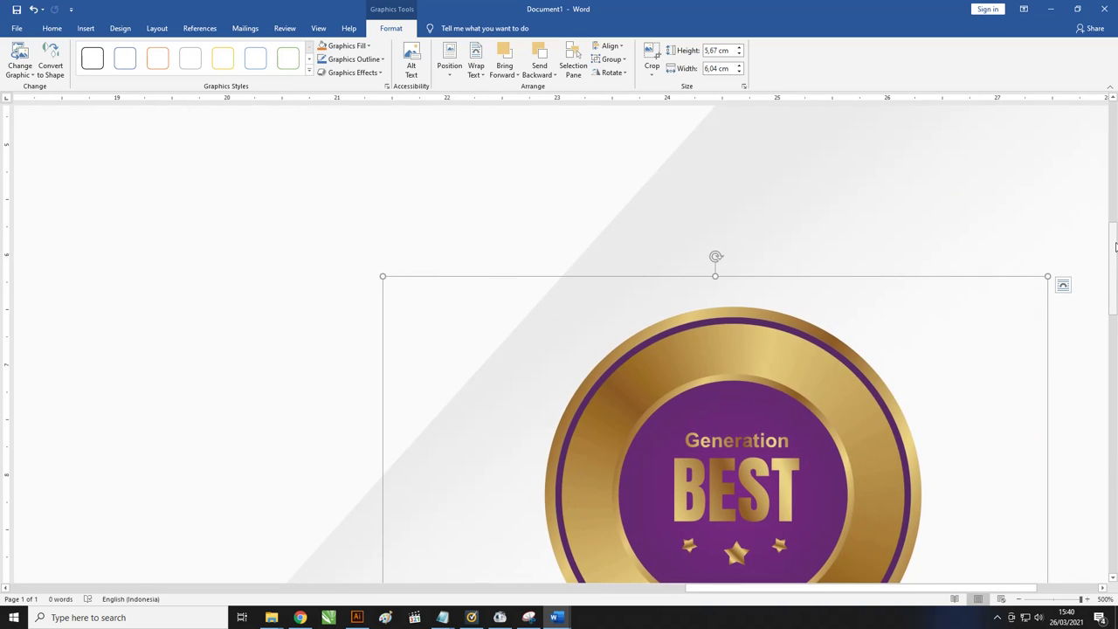
pyautogui.moveTo(1113, 253); pyautogui.dragTo(1112, 282)
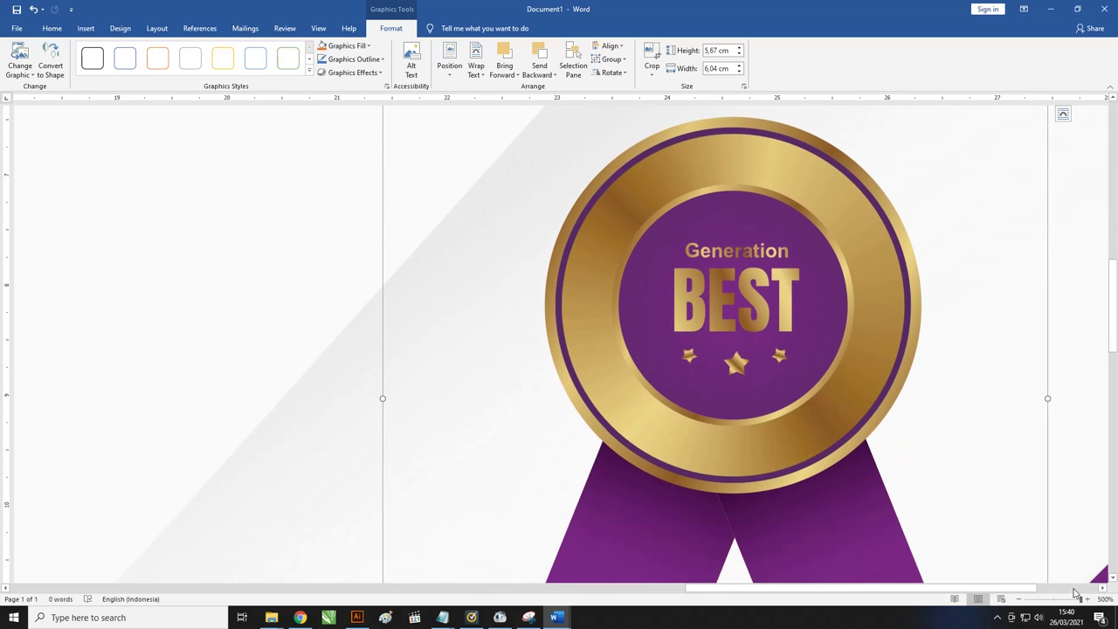
pyautogui.moveTo(1080, 599); pyautogui.dragTo(1052, 601)
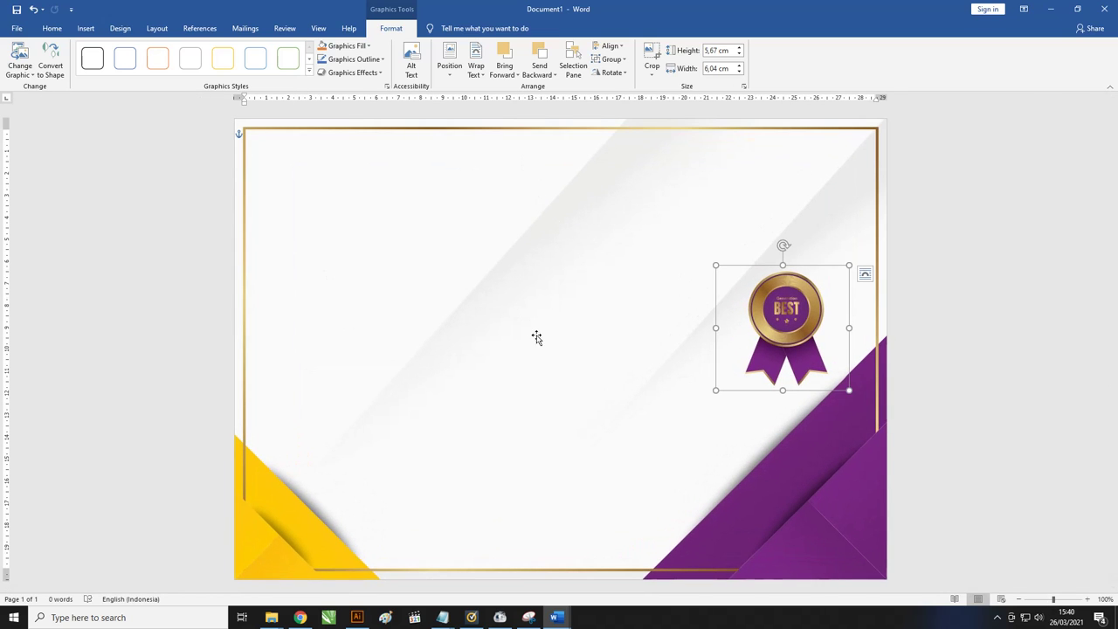
# Draw a text box spanning the area inside the certificate's gold frame.
pyautogui.click(77, 28)
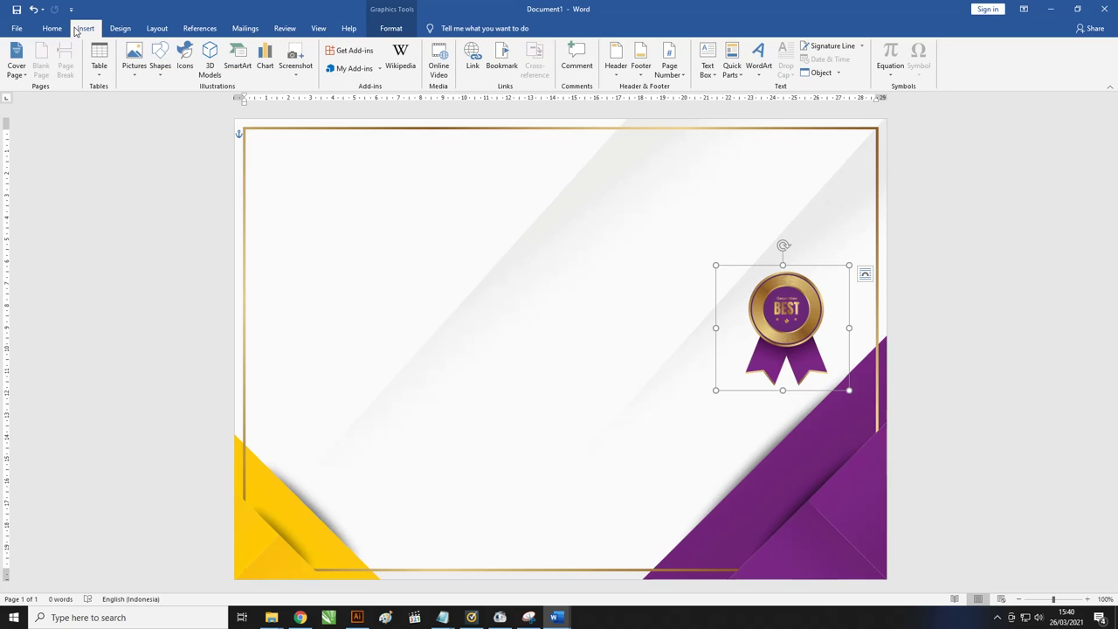
pyautogui.click(157, 79)
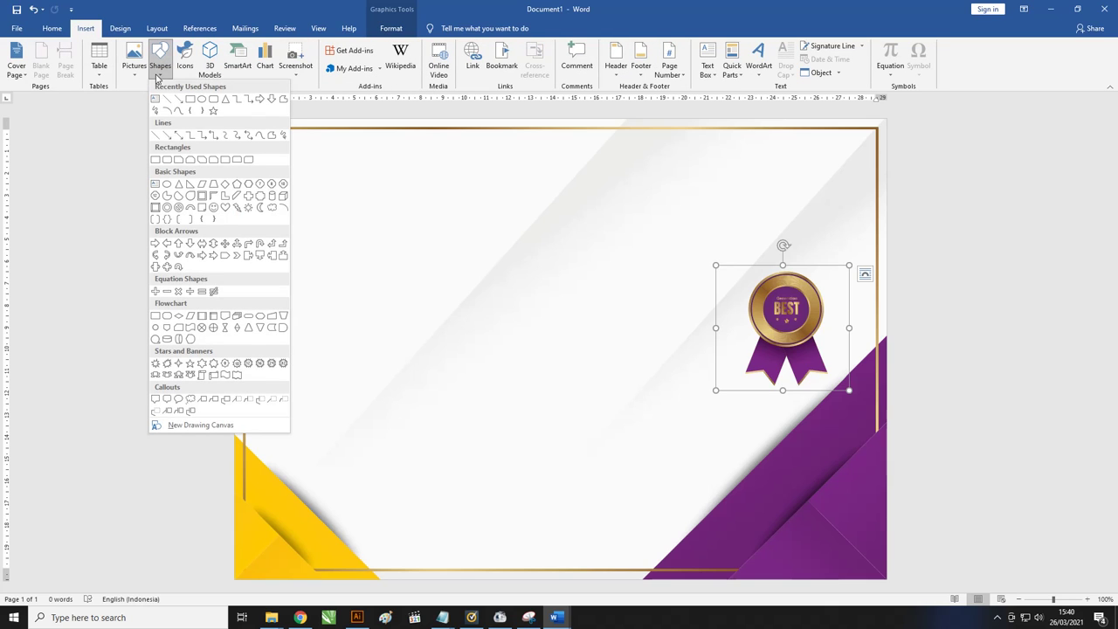
pyautogui.click(154, 99)
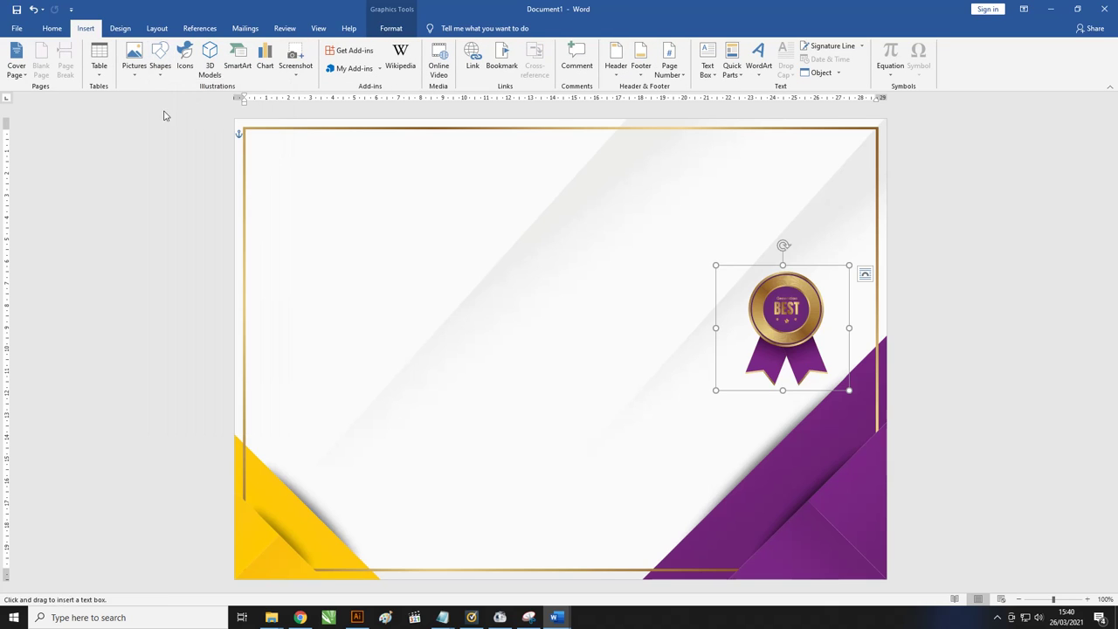
pyautogui.moveTo(251, 134)
pyautogui.mouseDown()
pyautogui.moveTo(881, 550)
pyautogui.moveTo(872, 557)
pyautogui.mouseUp()
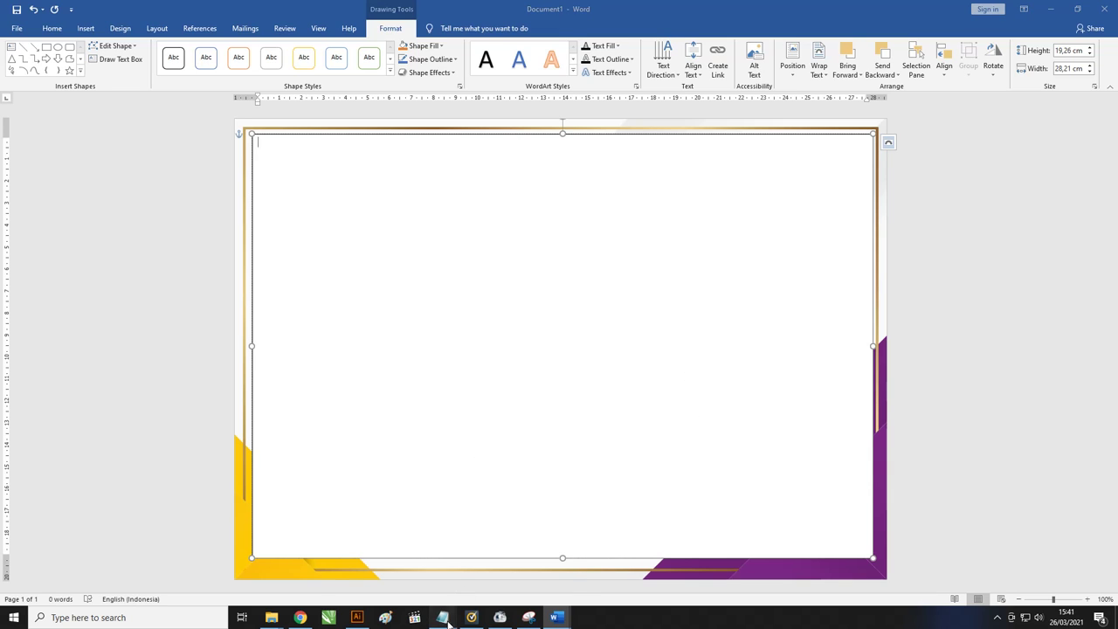
# Copy all the certificate wording from the Notepad window.
pyautogui.moveTo(443, 618)
pyautogui.click(489, 559)
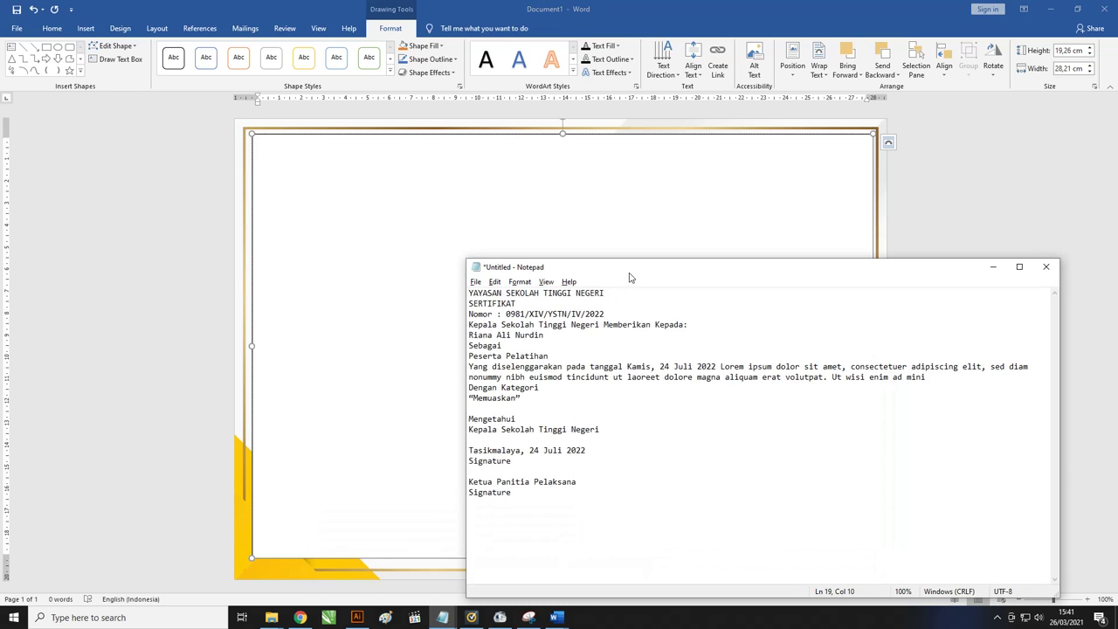
pyautogui.moveTo(628, 277); pyautogui.dragTo(484, 206)
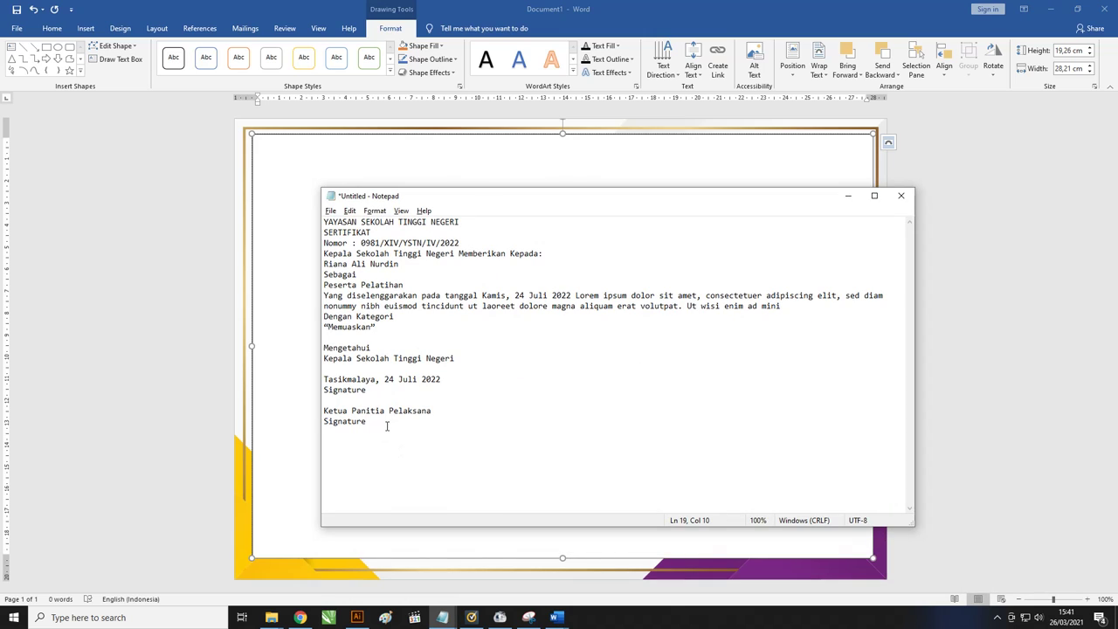
pyautogui.moveTo(386, 425); pyautogui.dragTo(274, 209)
pyautogui.rightClick(336, 263)
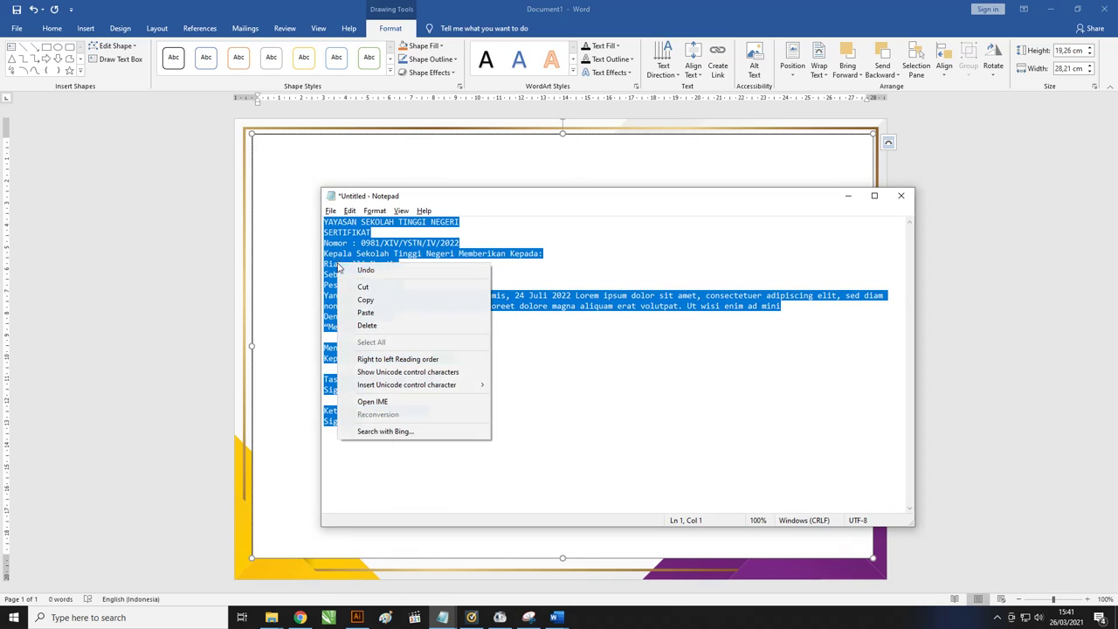
pyautogui.click(356, 297)
pyautogui.click(299, 189)
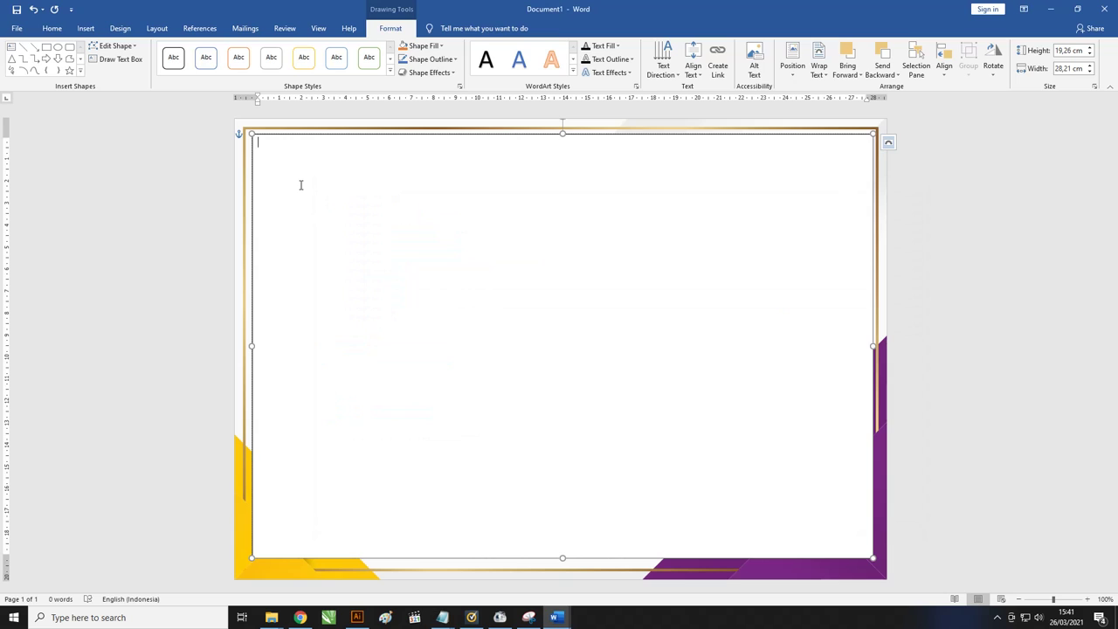
# Paste the wording into the text box, remove space after paragraphs, and centre every line.
pyautogui.hotkey('ctrl', 'v')
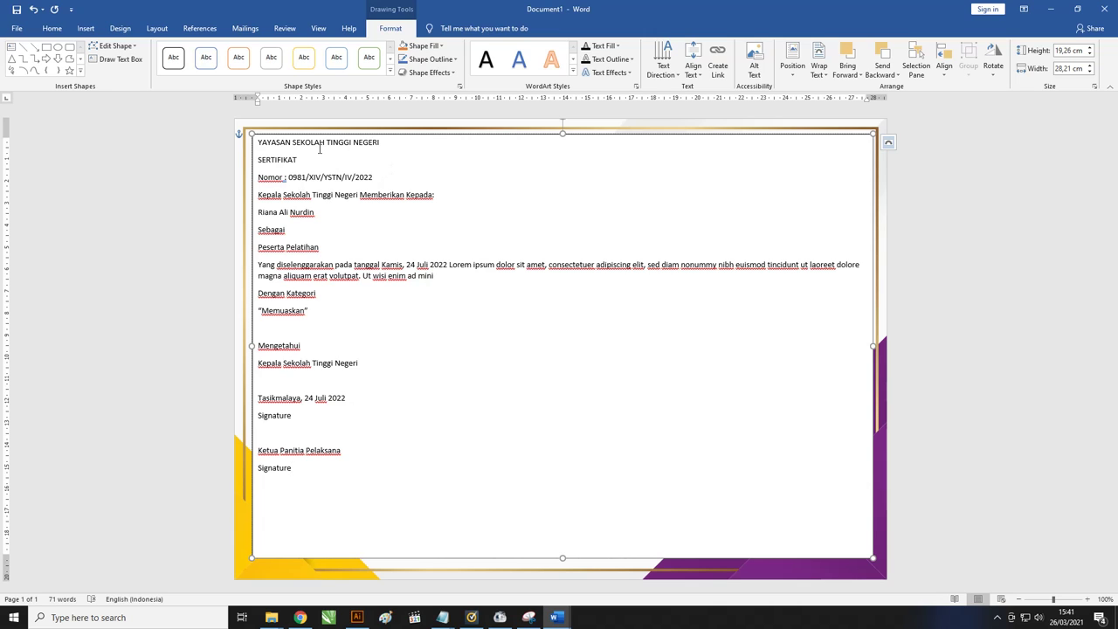
pyautogui.moveTo(326, 479); pyautogui.dragTo(286, 135)
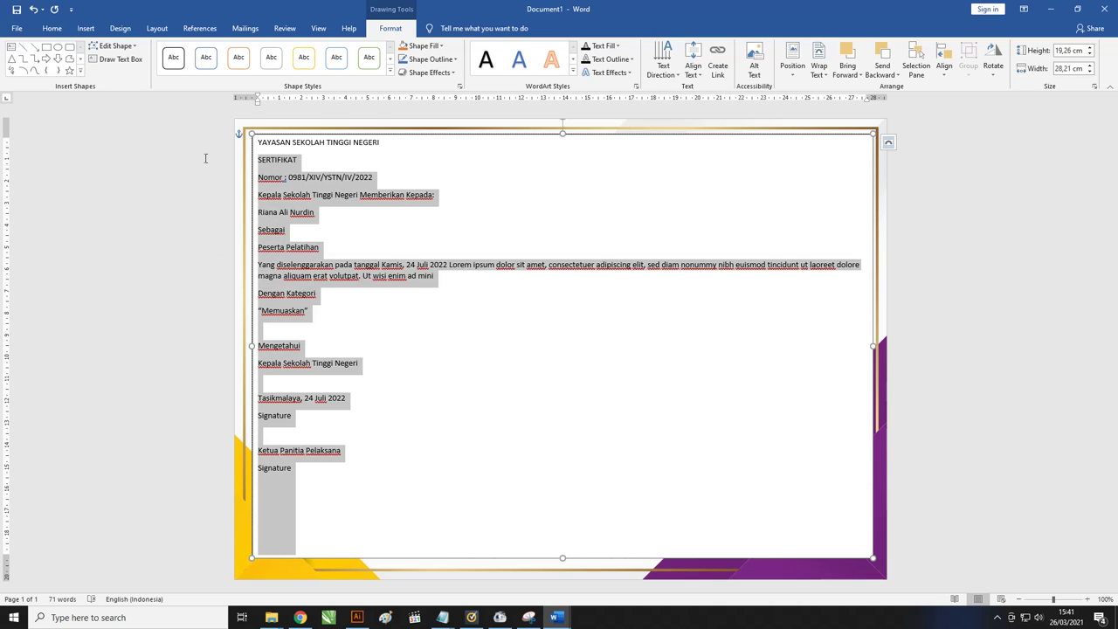
pyautogui.click(53, 28)
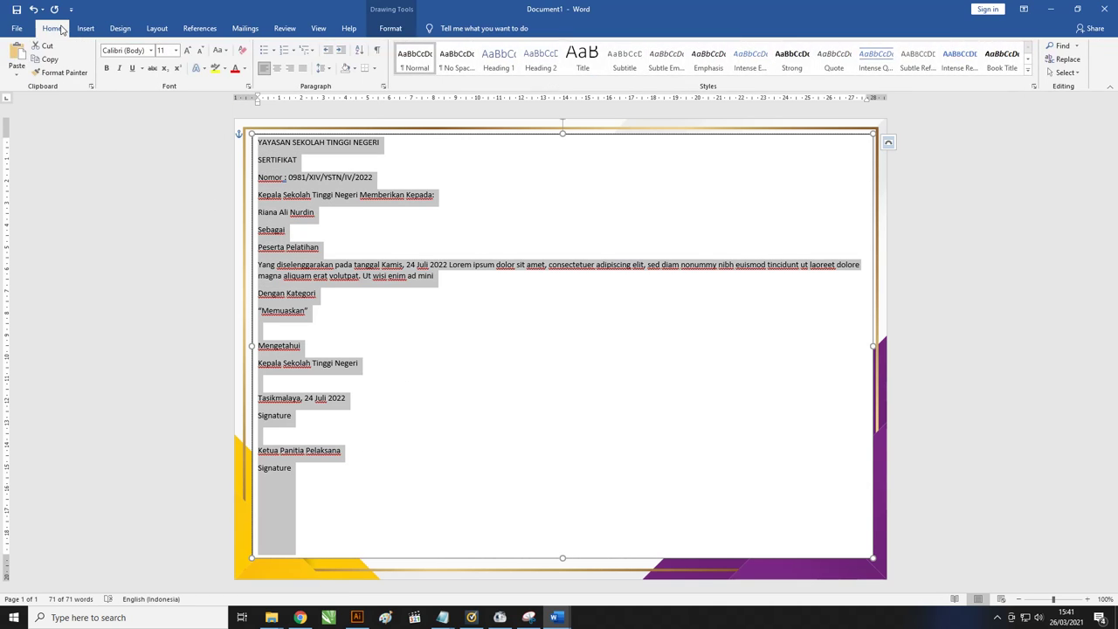
pyautogui.click(327, 70)
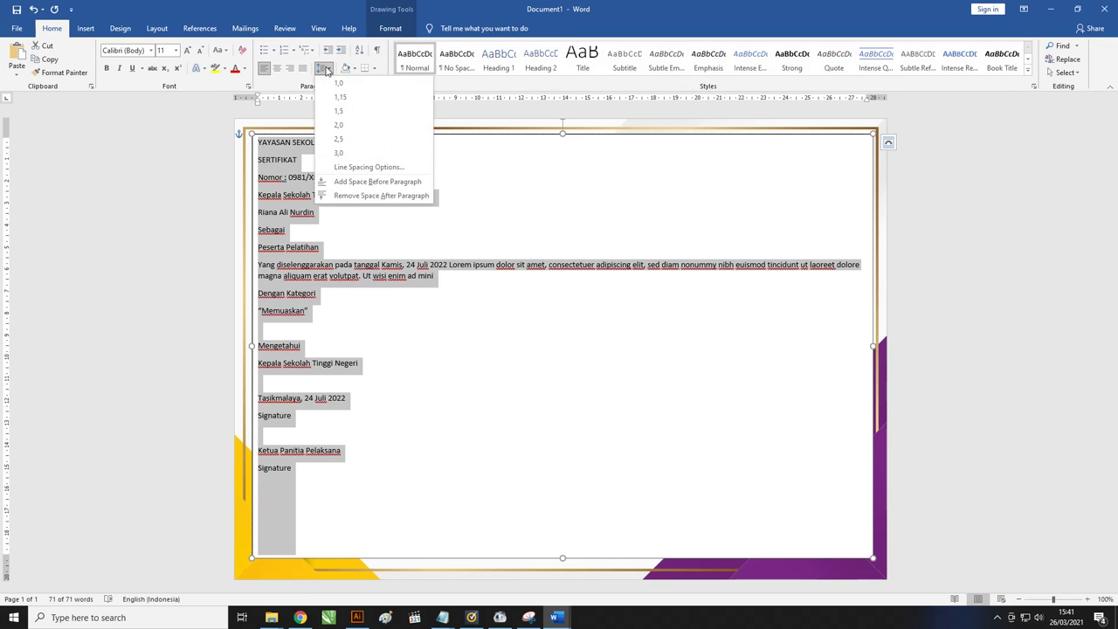
pyautogui.click(355, 196)
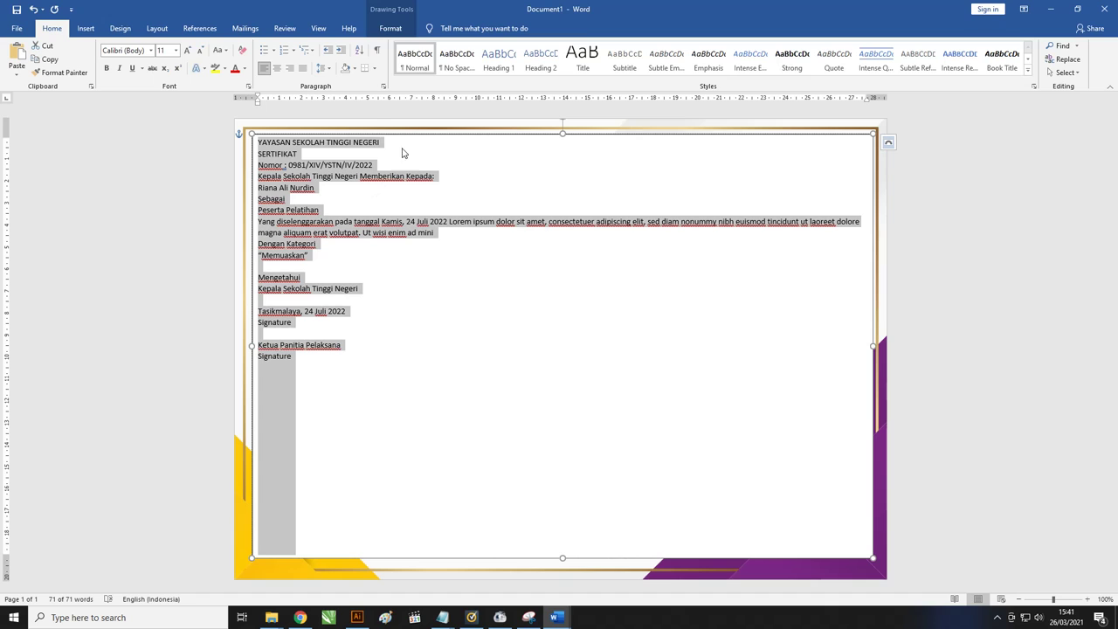
pyautogui.click(277, 68)
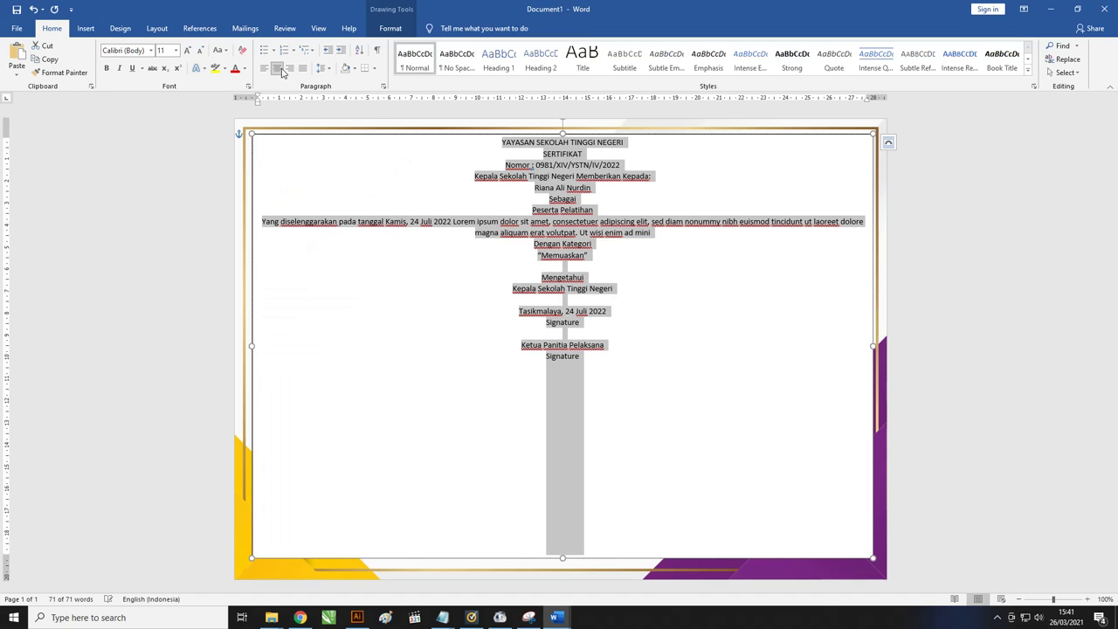
pyautogui.click(563, 200)
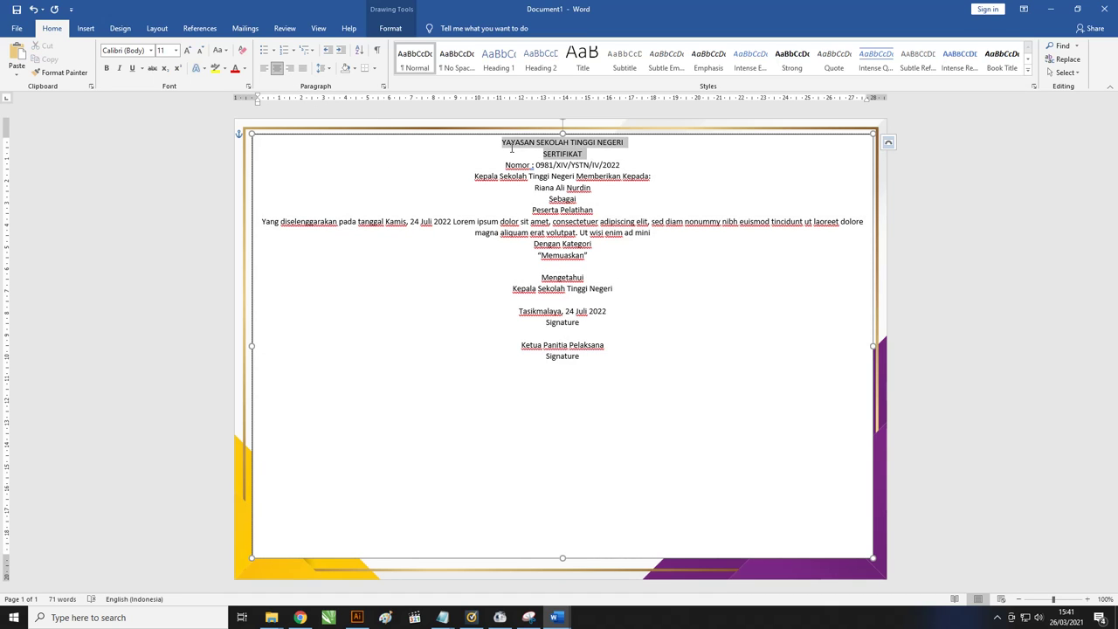
pyautogui.moveTo(533, 147); pyautogui.dragTo(542, 154)
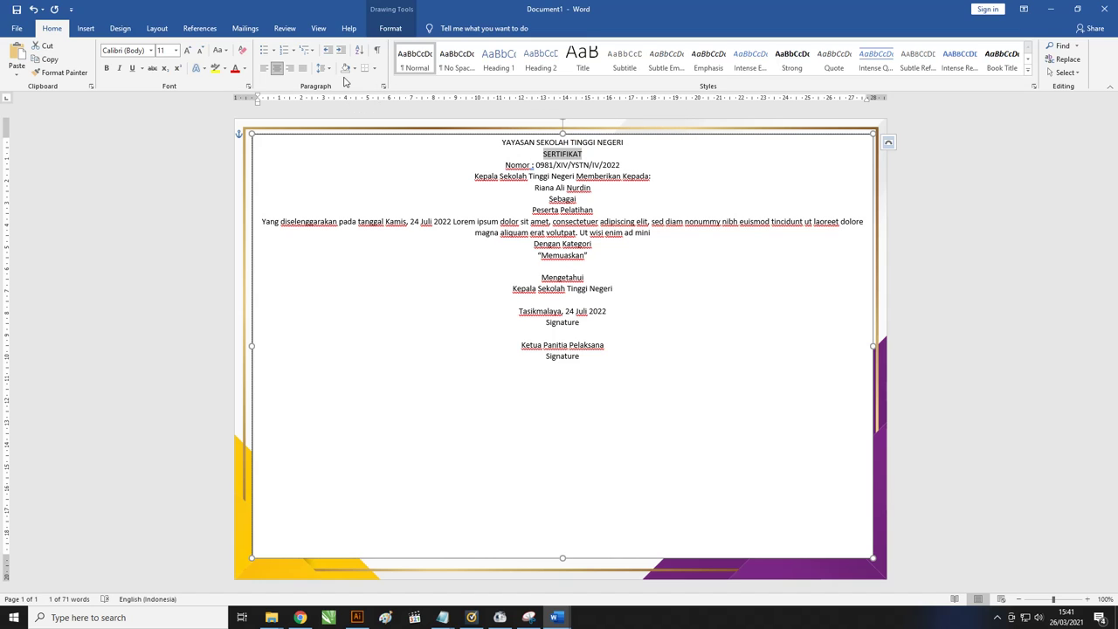
# Set the SERTIFIKAT title to 72 pt.
pyautogui.click(176, 51)
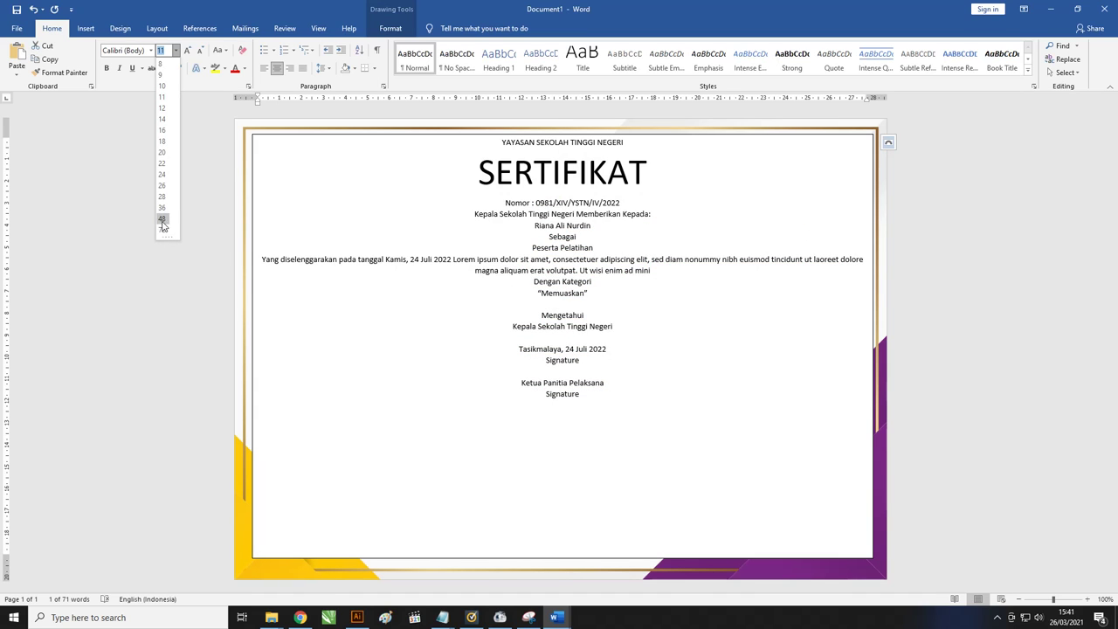
pyautogui.click(161, 231)
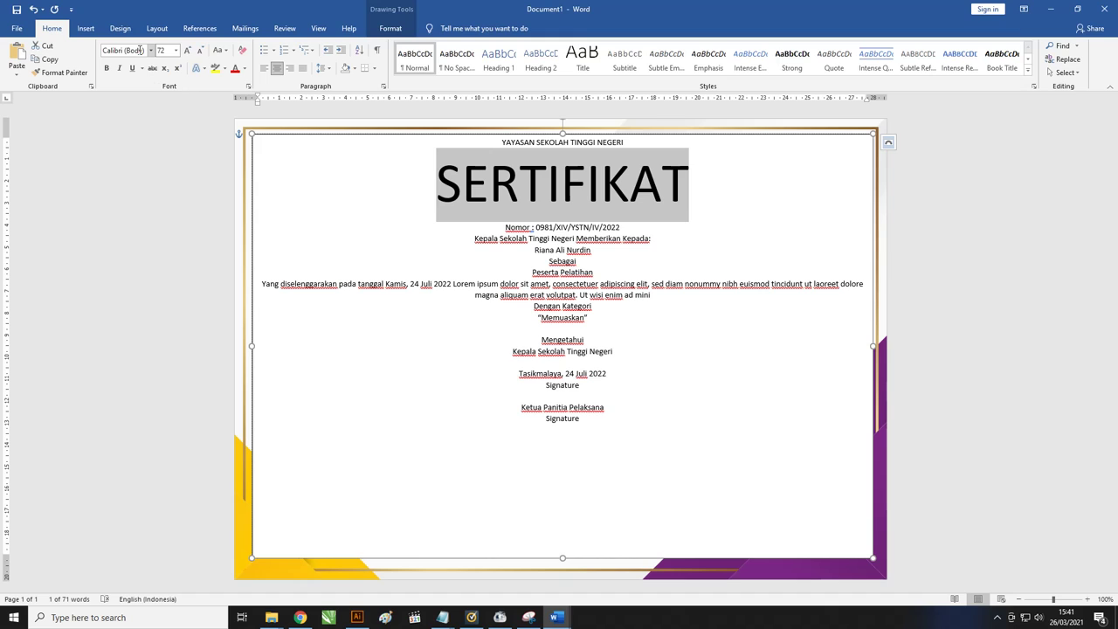
pyautogui.click(528, 204)
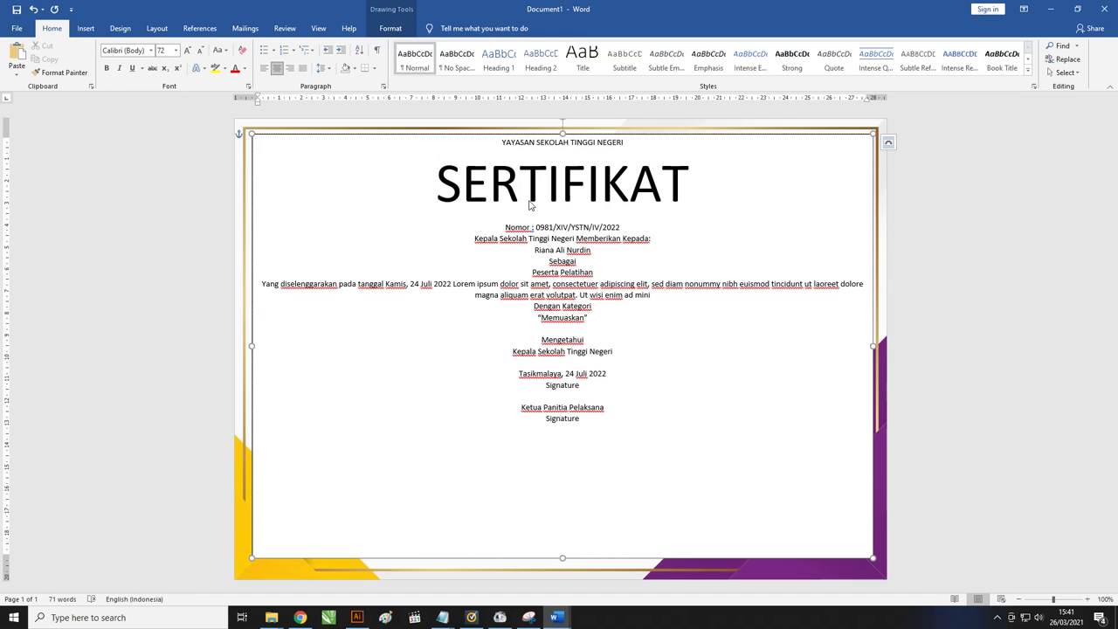
# Change all the text in the certificate text box to Arial.
pyautogui.hotkey('ctrl', 'a')
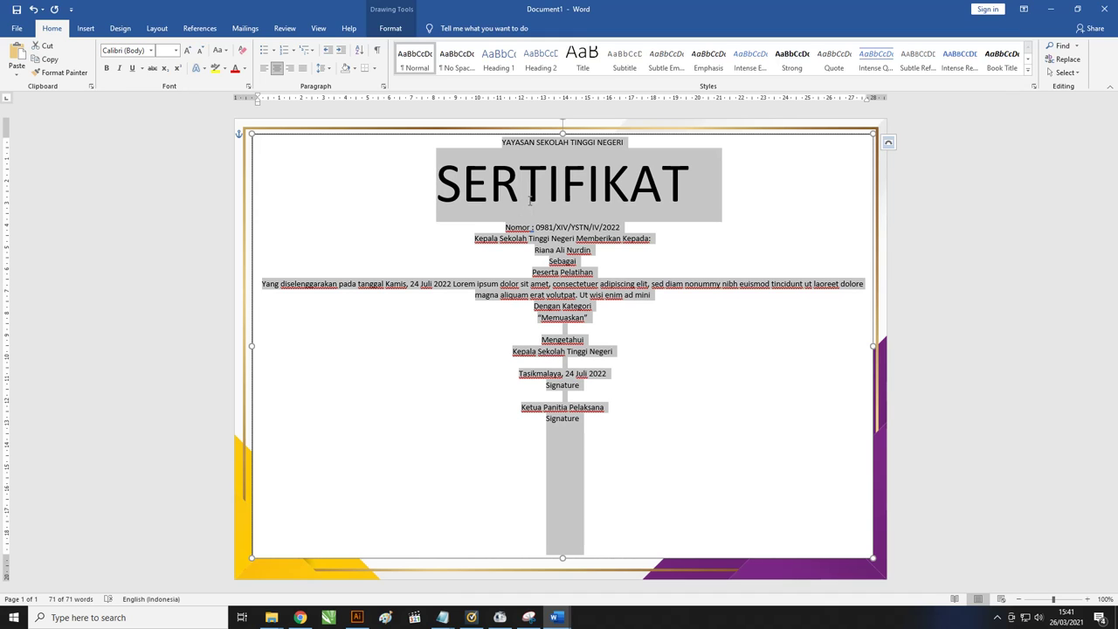
pyautogui.click(135, 54)
pyautogui.write('Arial')
pyautogui.press('Return')
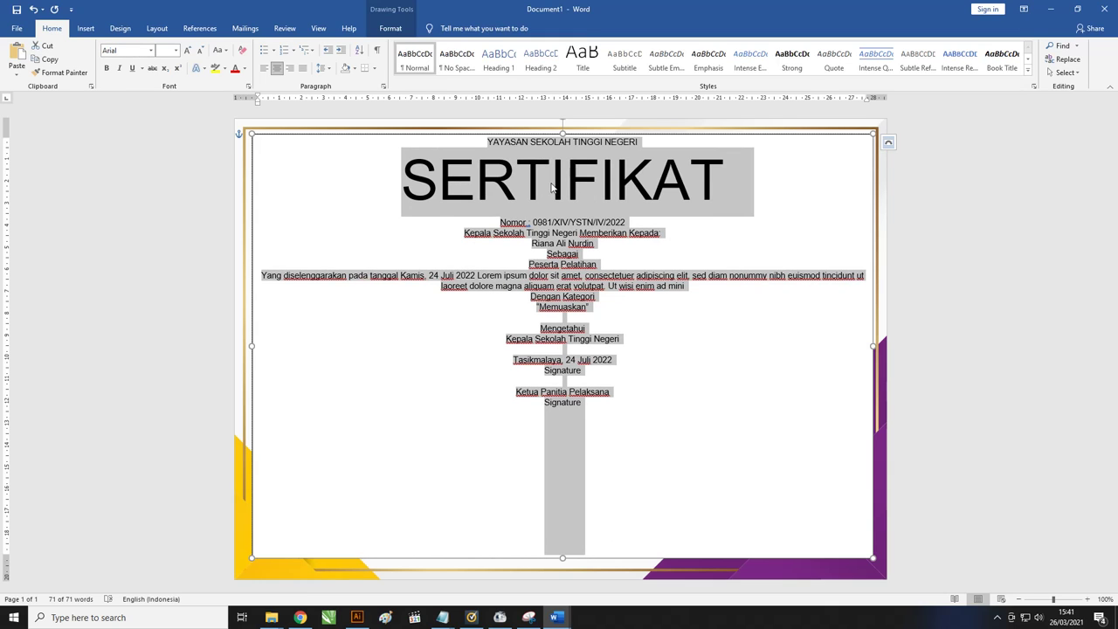
pyautogui.click(552, 187)
pyautogui.moveTo(458, 137); pyautogui.dragTo(643, 141)
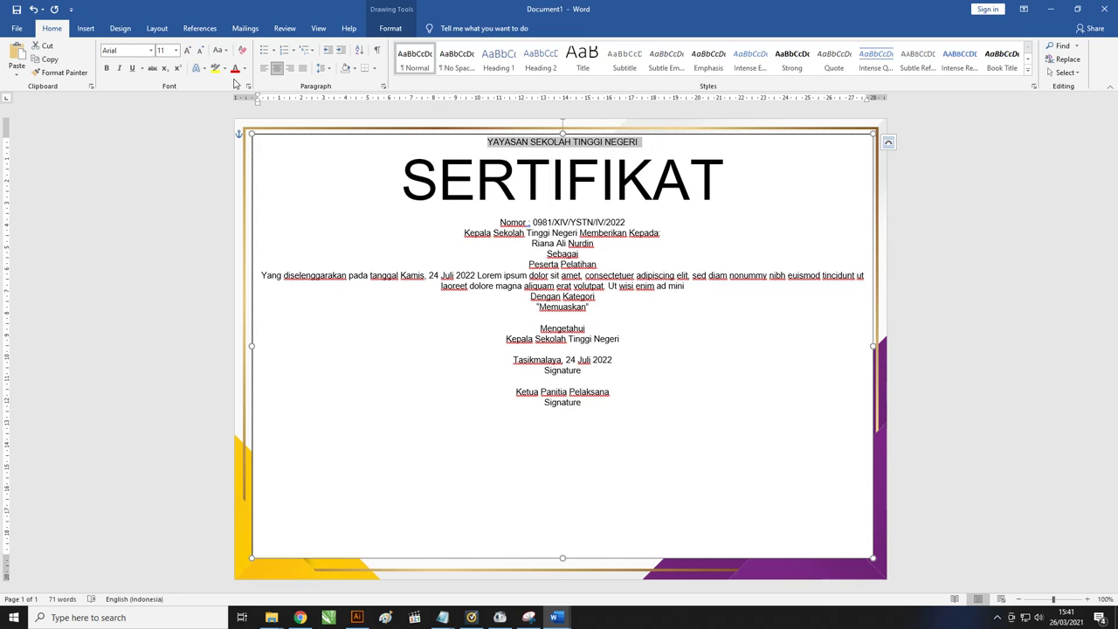
# Make the YAYASAN SEKOLAH TINGGI NEGERI line and the Nomor line bold.
pyautogui.click(107, 68)
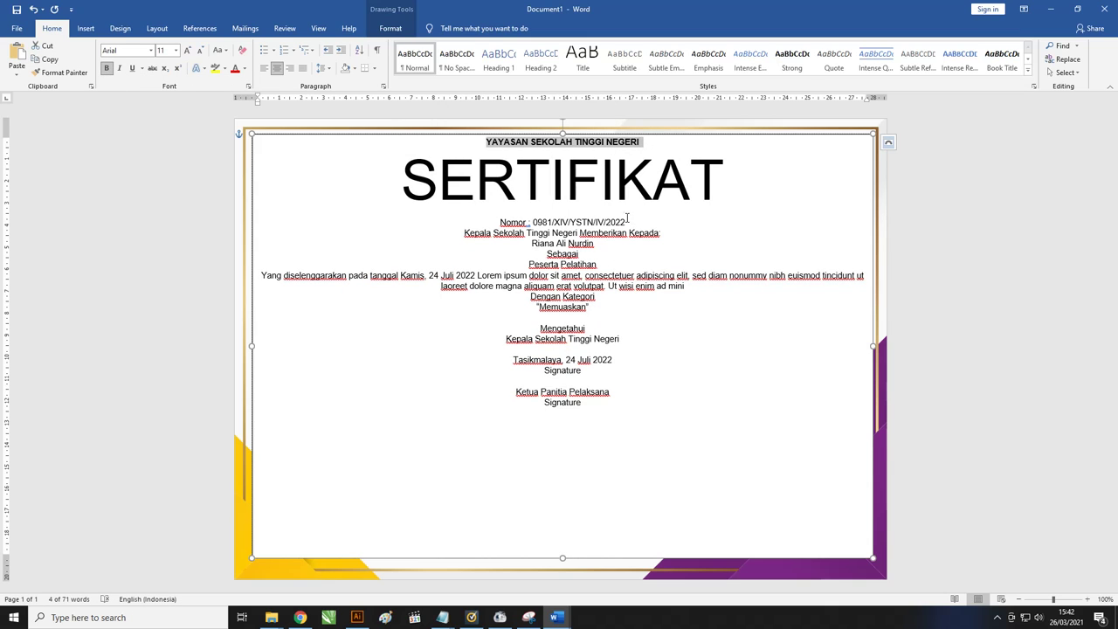
pyautogui.moveTo(627, 222); pyautogui.dragTo(499, 223)
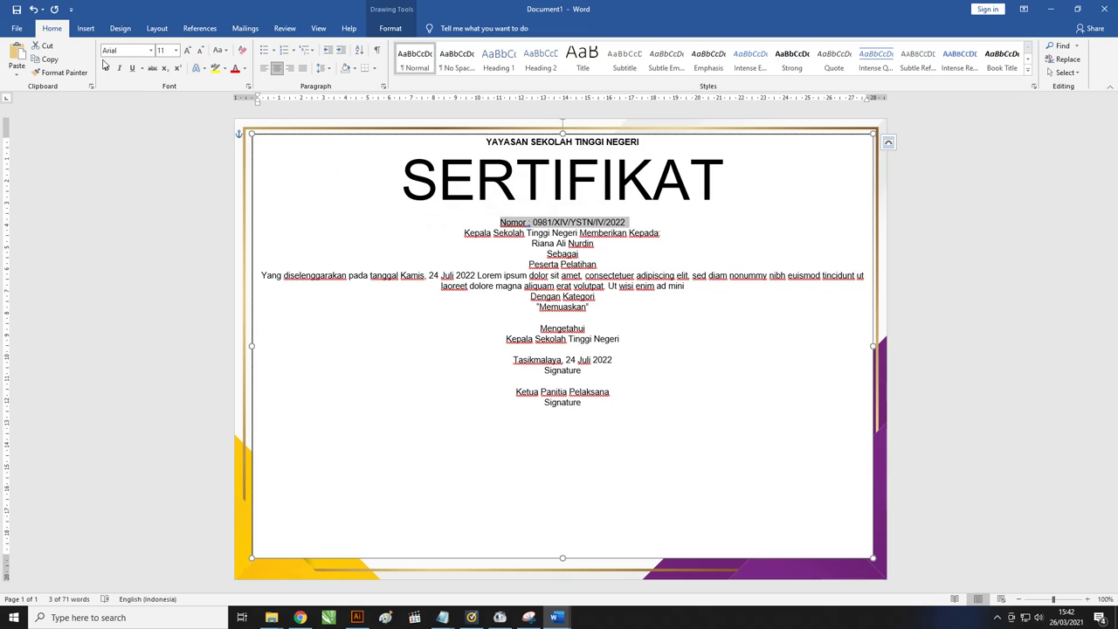
pyautogui.click(520, 287)
pyautogui.moveTo(636, 221); pyautogui.dragTo(499, 223)
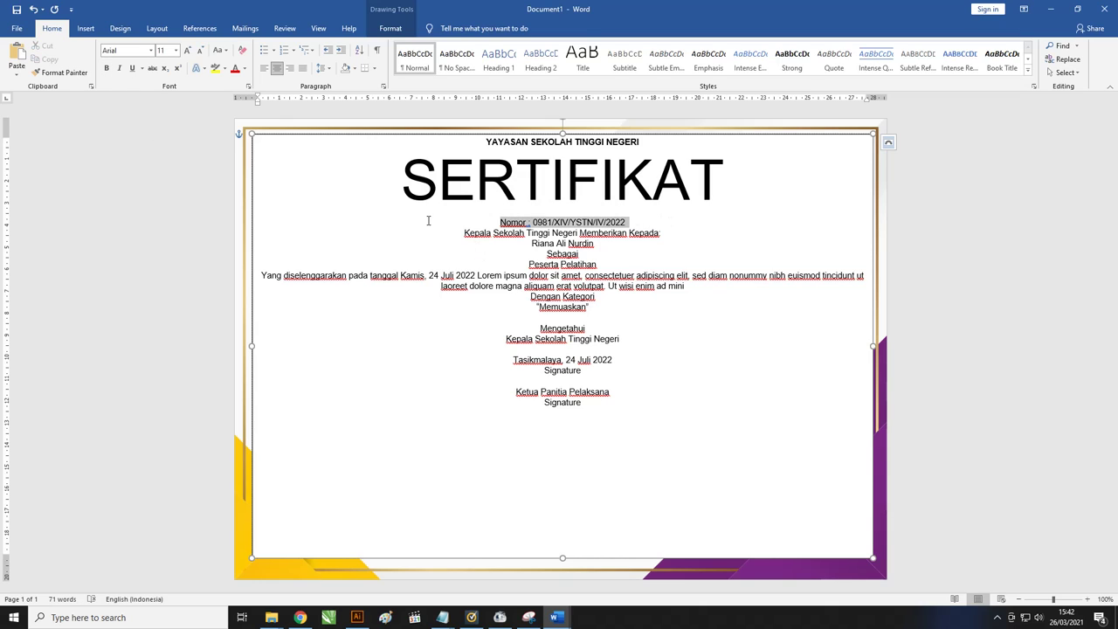
pyautogui.click(106, 68)
pyautogui.click(504, 276)
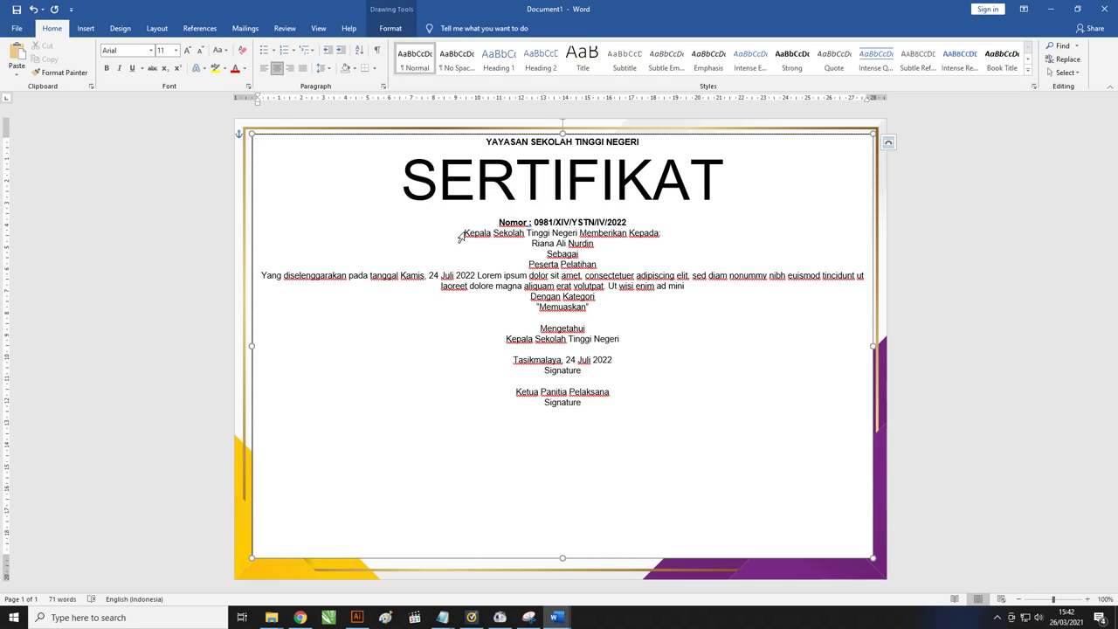
# Add blank space above the Kepala Sekolah Tinggi Negeri Memberikan Kepada line and bold it.
pyautogui.click(464, 232)
pyautogui.press('Return')
pyautogui.press('Return')
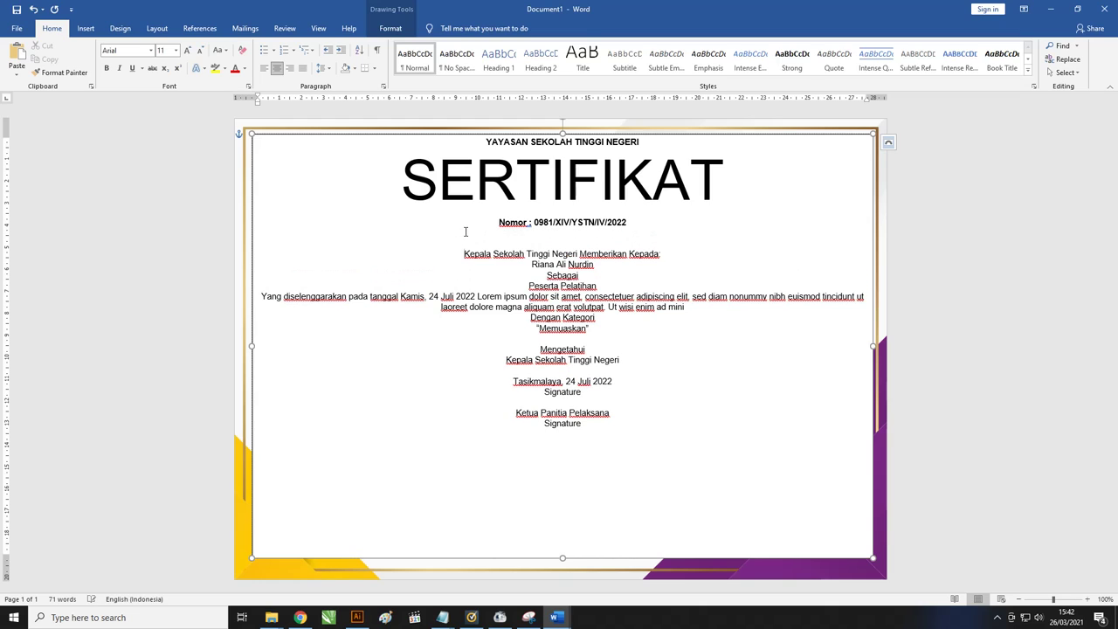
pyautogui.moveTo(684, 258); pyautogui.dragTo(463, 255)
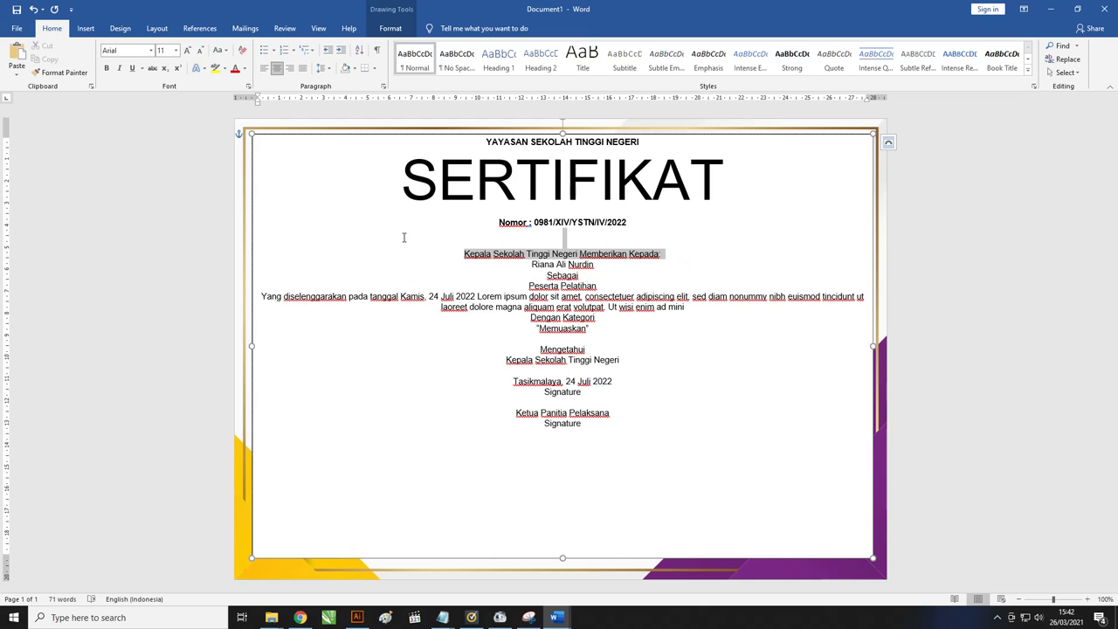
pyautogui.click(107, 68)
pyautogui.click(527, 285)
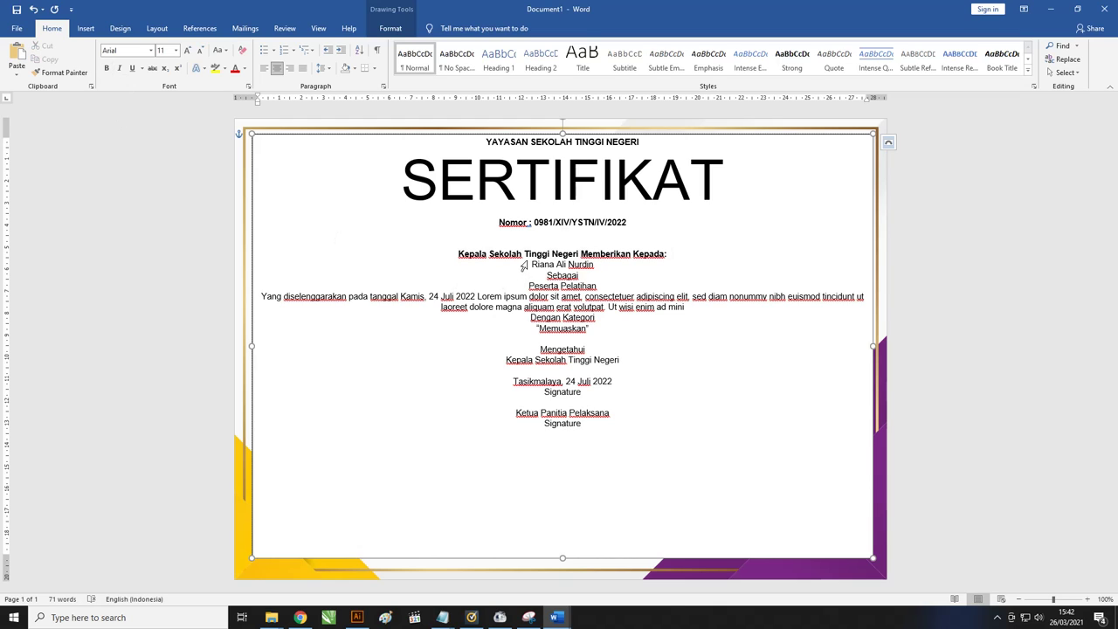
# Enlarge the recipient name to 48 pt and make the word Sebagai bold.
pyautogui.moveTo(531, 263); pyautogui.dragTo(599, 265)
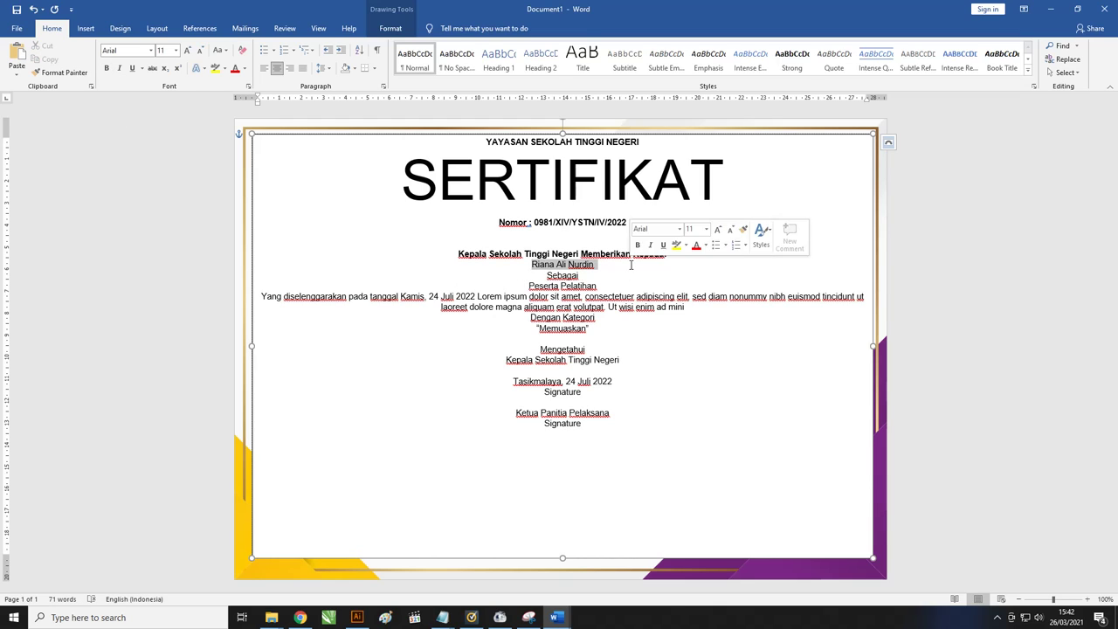
pyautogui.click(176, 49)
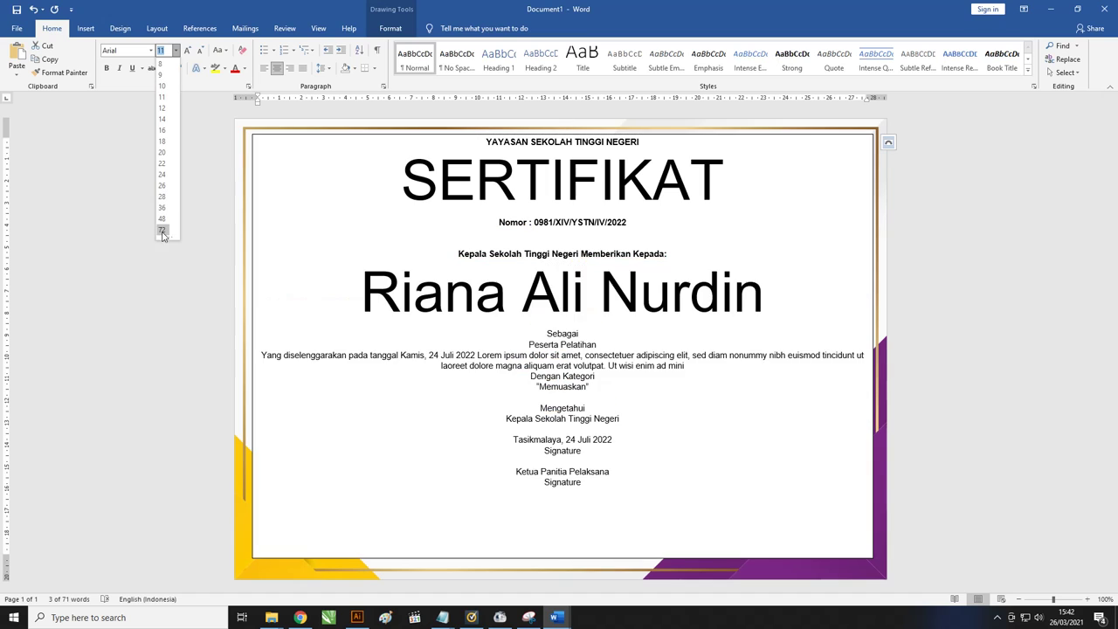
pyautogui.click(162, 220)
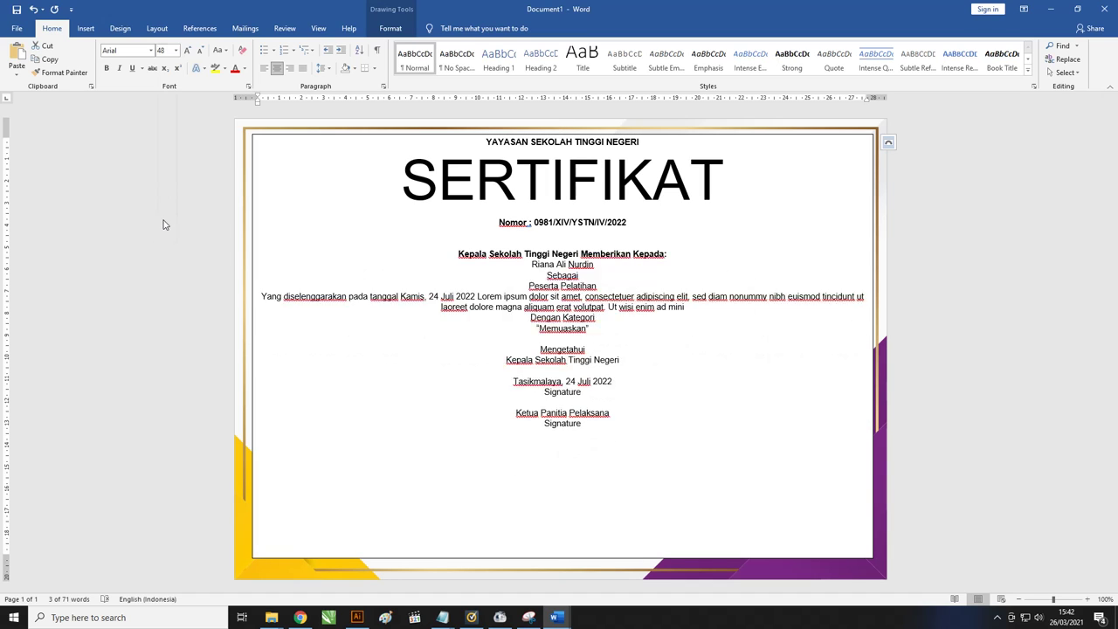
pyautogui.click(581, 322)
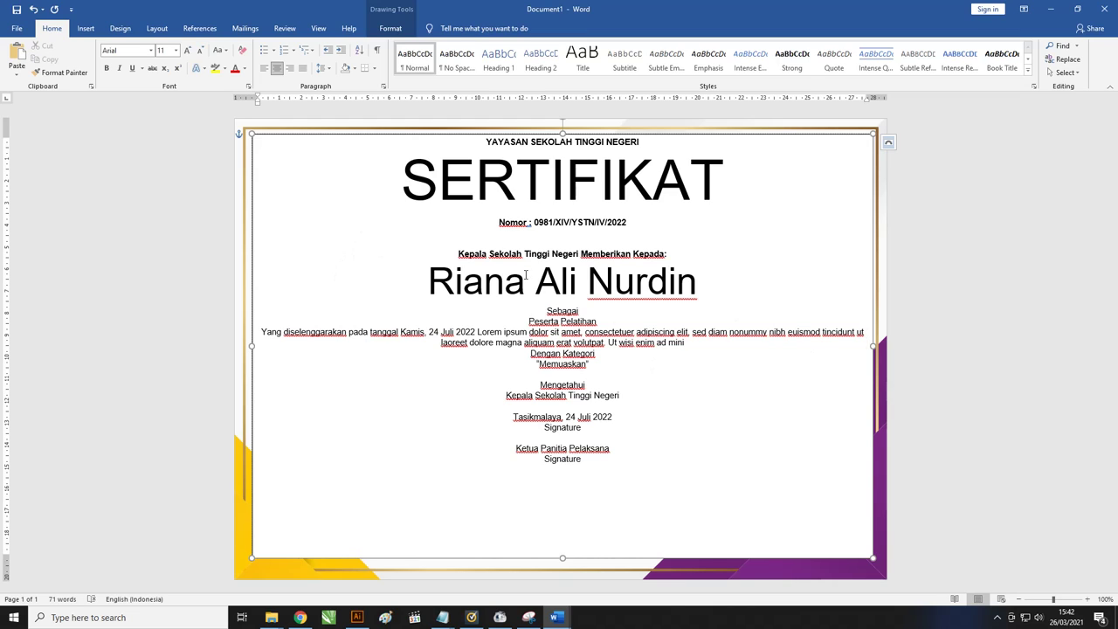
pyautogui.moveTo(598, 312); pyautogui.dragTo(487, 310)
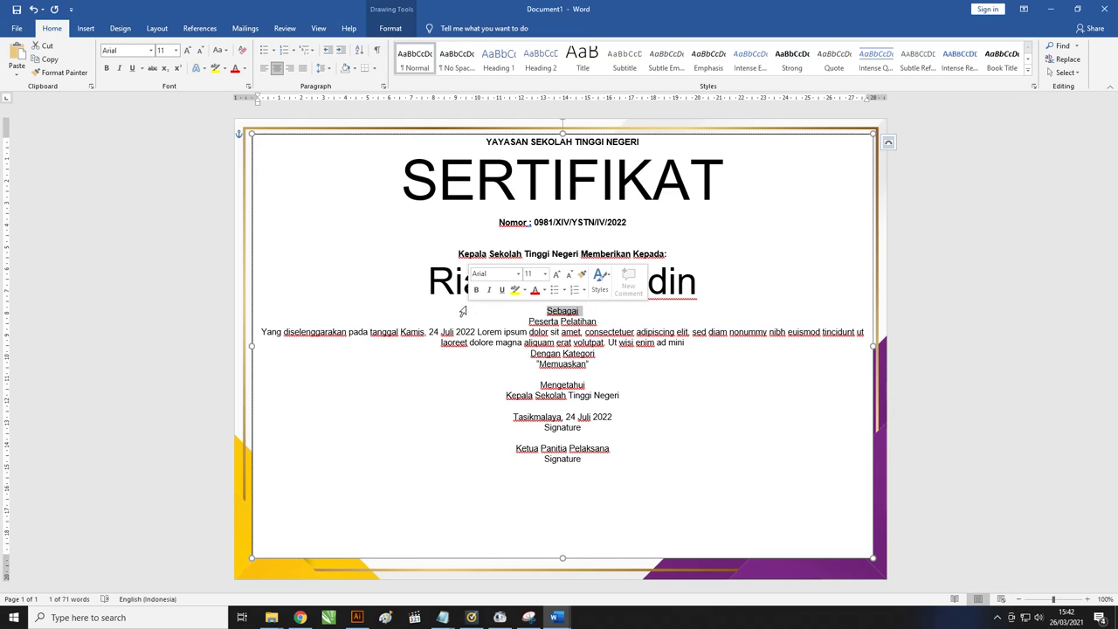
pyautogui.hotkey('ctrl', 'b')
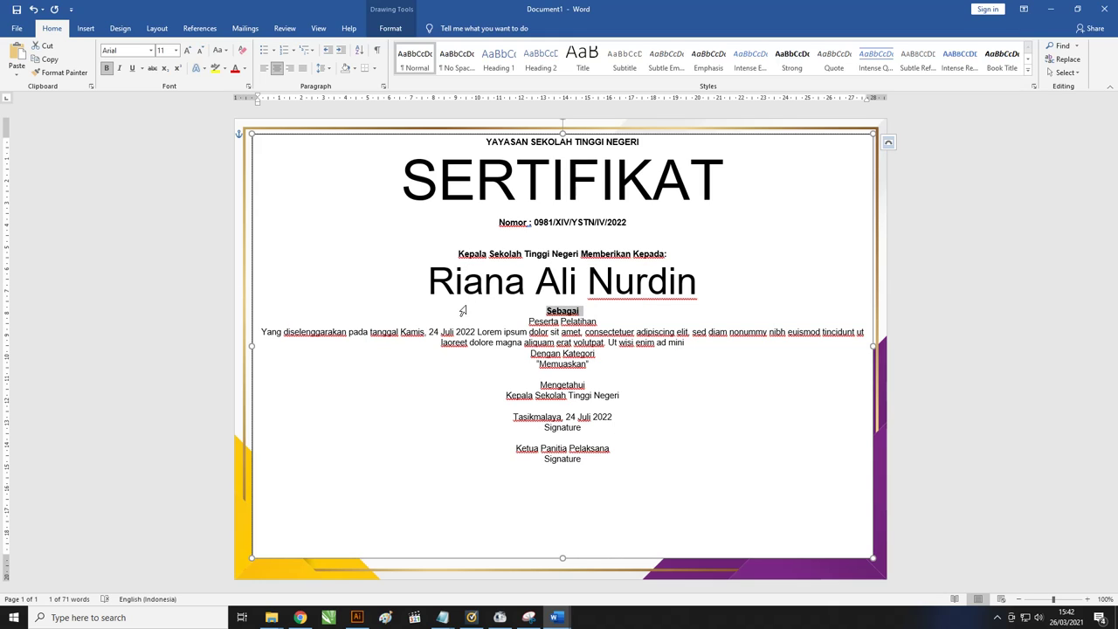
# Set Peserta Pelatihan to 28 pt and add an empty line after it.
pyautogui.moveTo(603, 321); pyautogui.dragTo(528, 321)
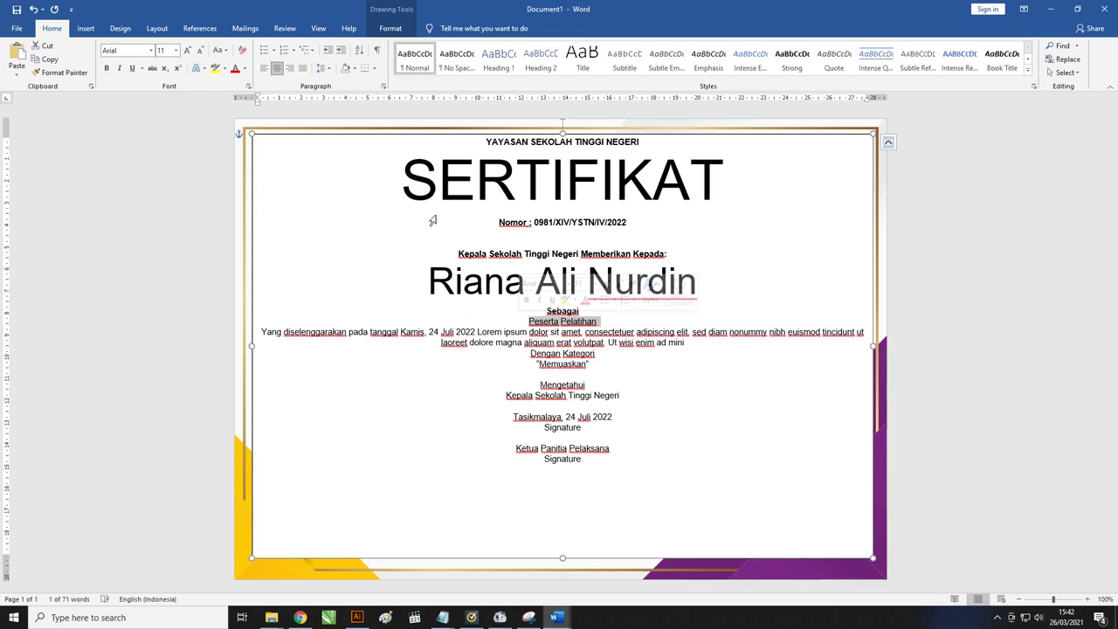
pyautogui.click(176, 51)
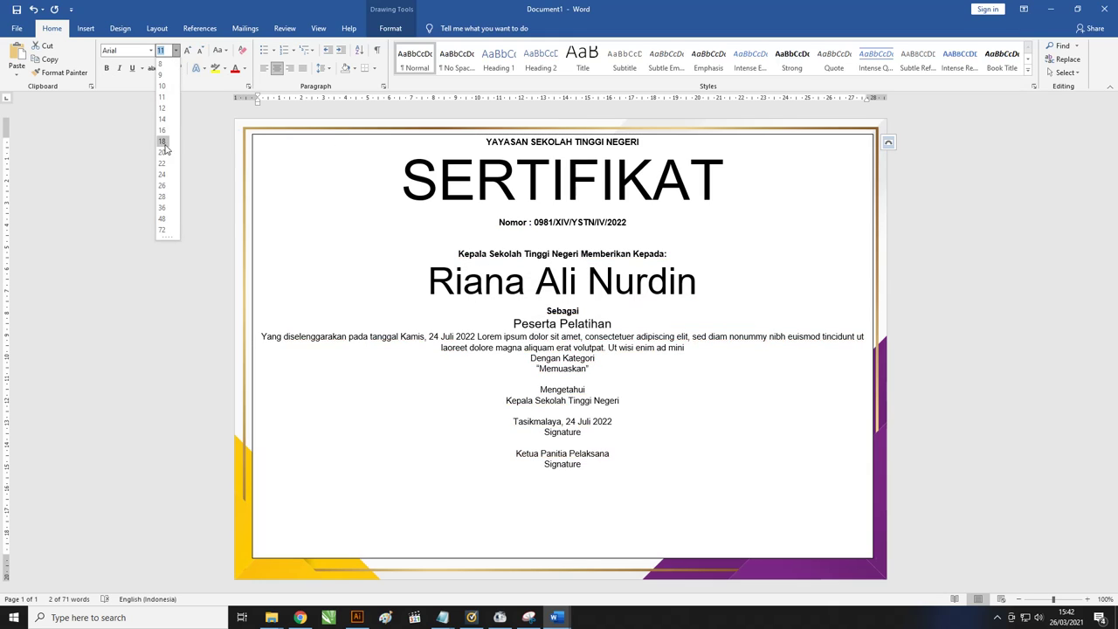
pyautogui.click(162, 197)
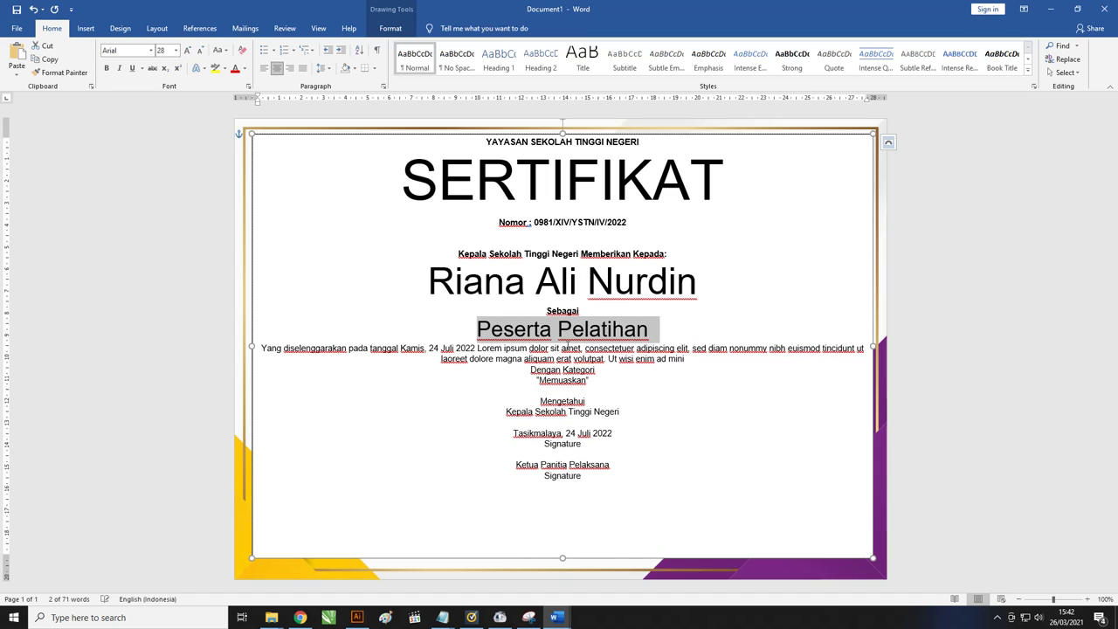
pyautogui.click(669, 344)
pyautogui.press('Return')
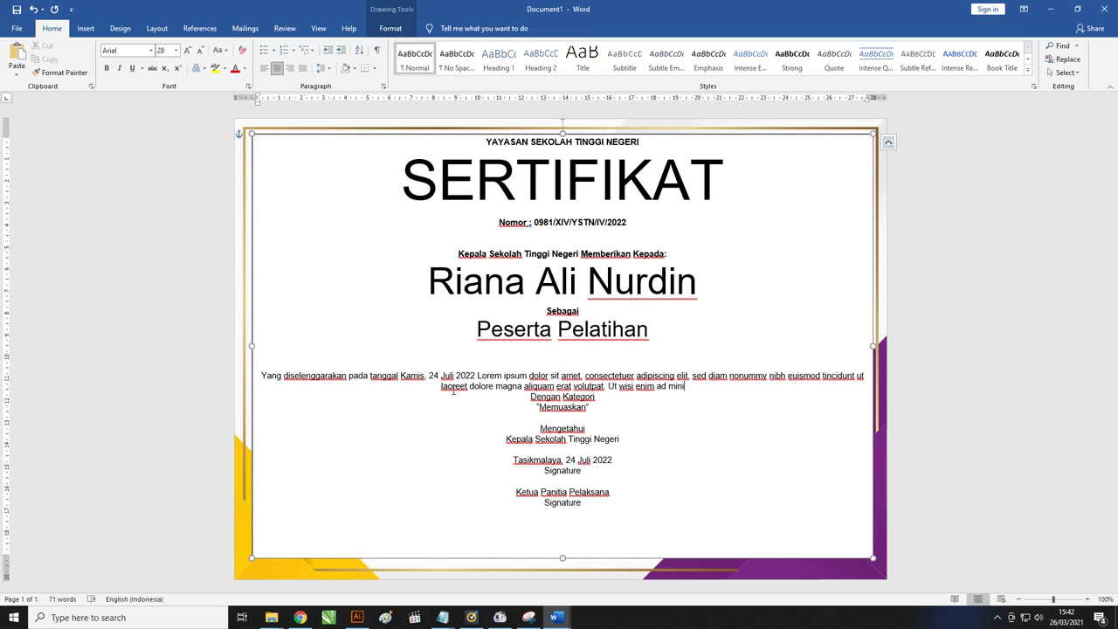
# Narrow the Yang diselenggarakan paragraph with left and right indents, first line aligned.
pyautogui.moveTo(685, 387); pyautogui.dragTo(260, 373)
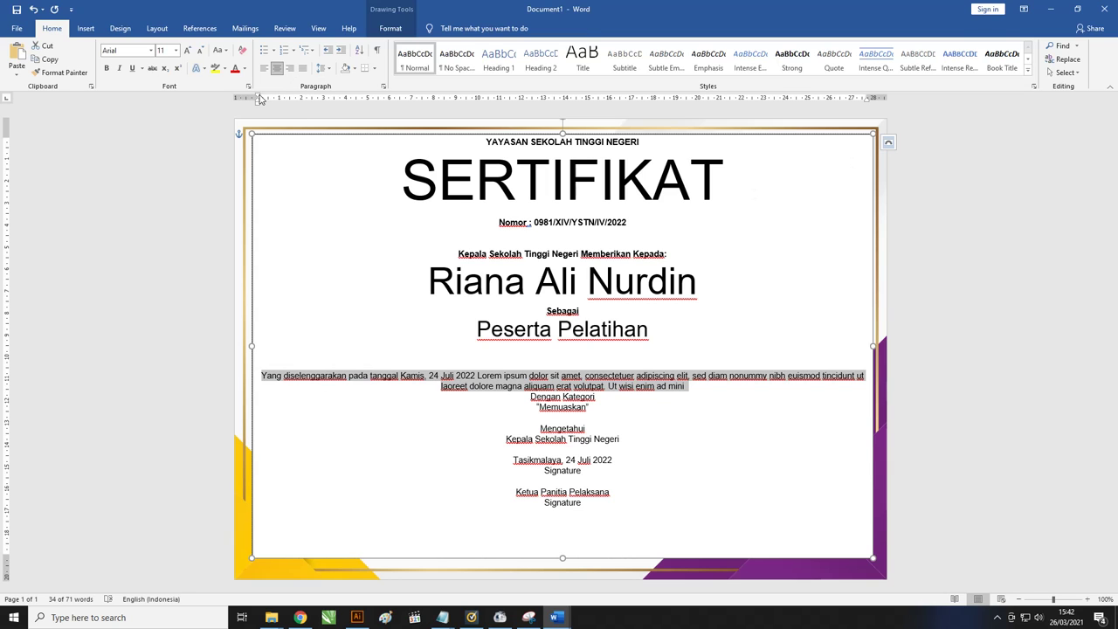
pyautogui.moveTo(259, 99); pyautogui.dragTo(356, 111)
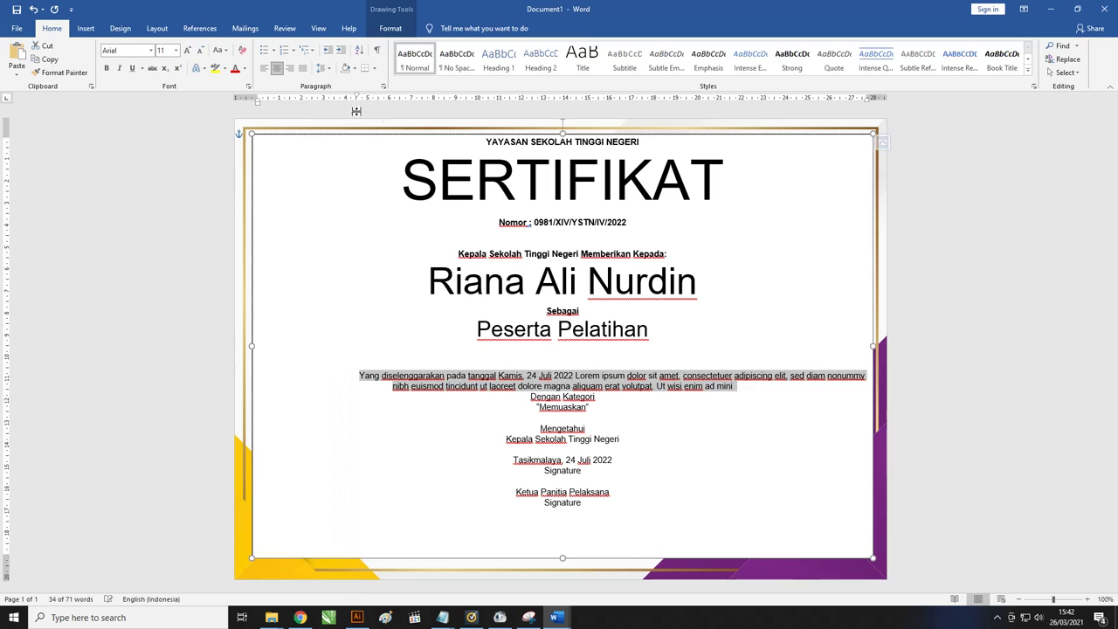
pyautogui.moveTo(872, 101); pyautogui.dragTo(735, 111)
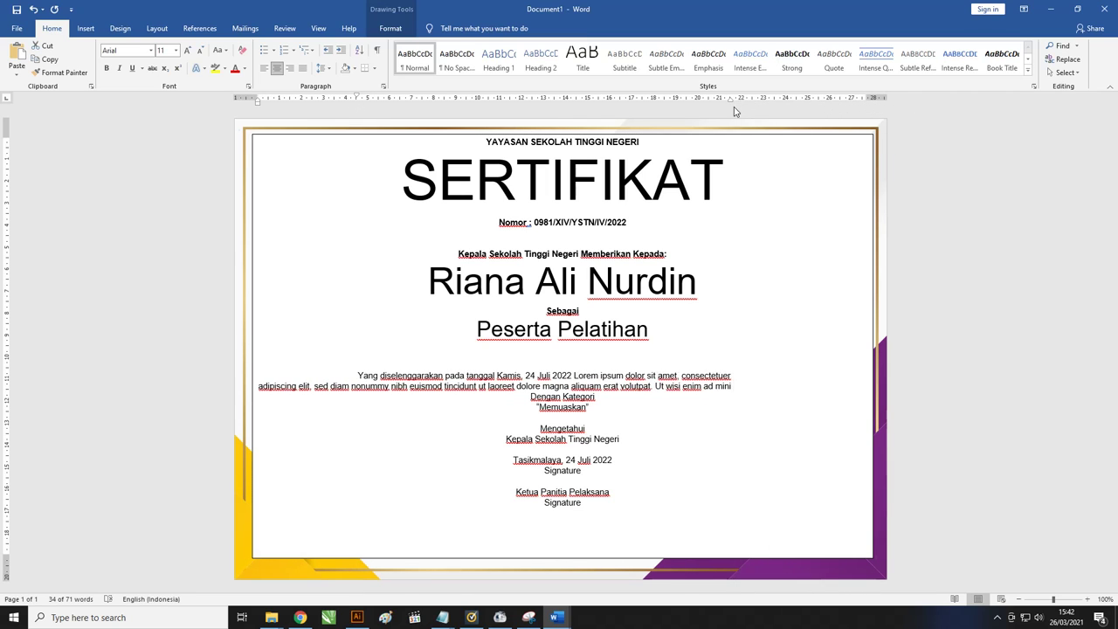
pyautogui.moveTo(257, 102); pyautogui.dragTo(384, 103)
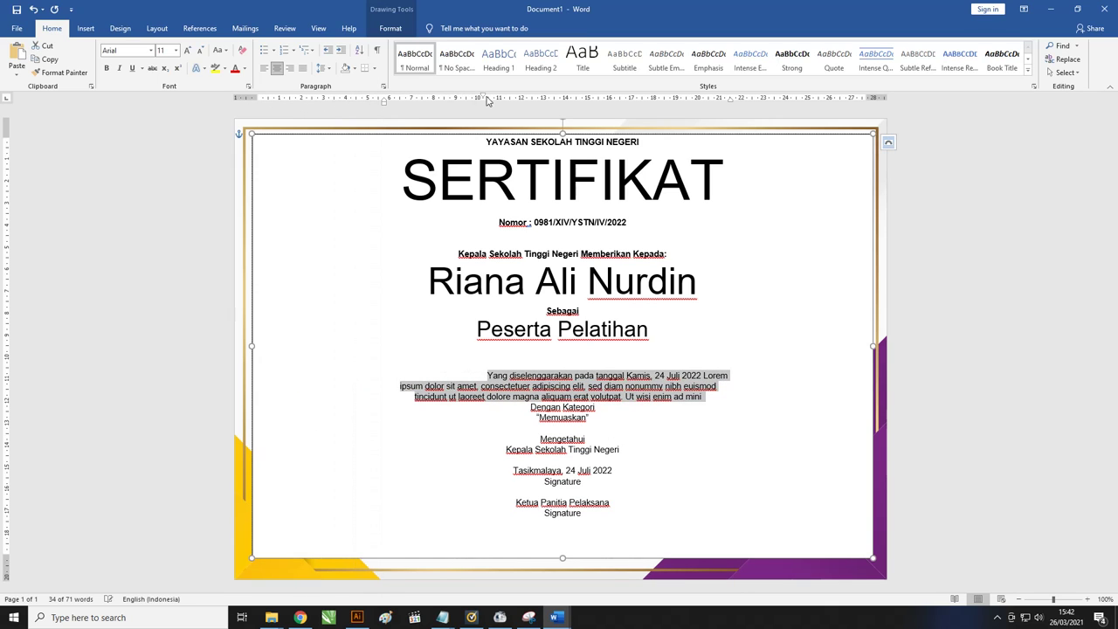
pyautogui.moveTo(487, 101); pyautogui.dragTo(384, 101)
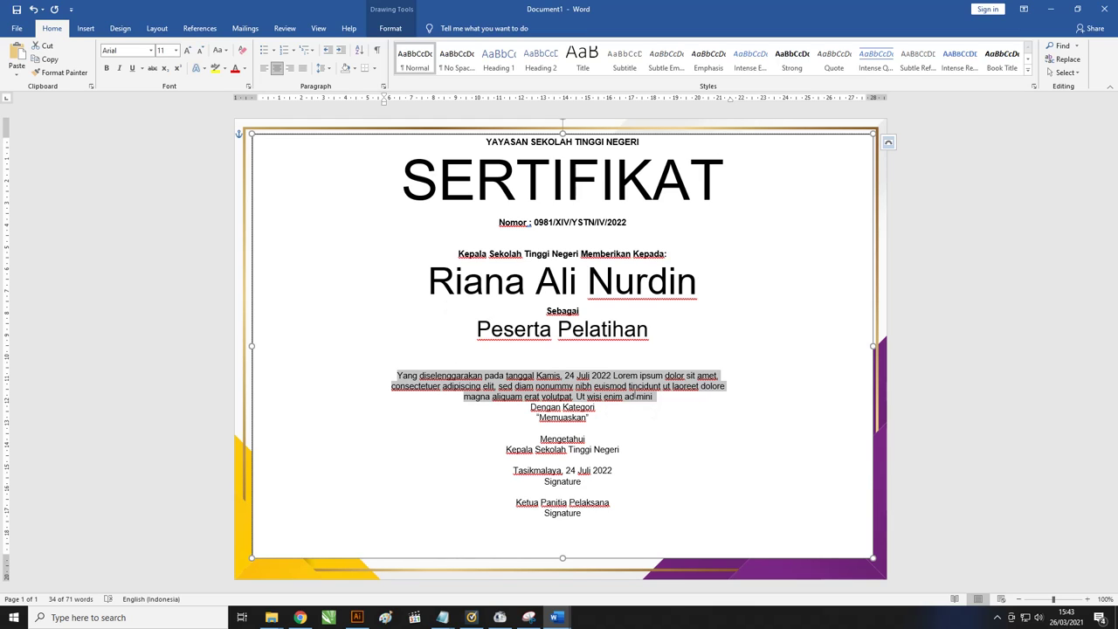
pyautogui.click(686, 385)
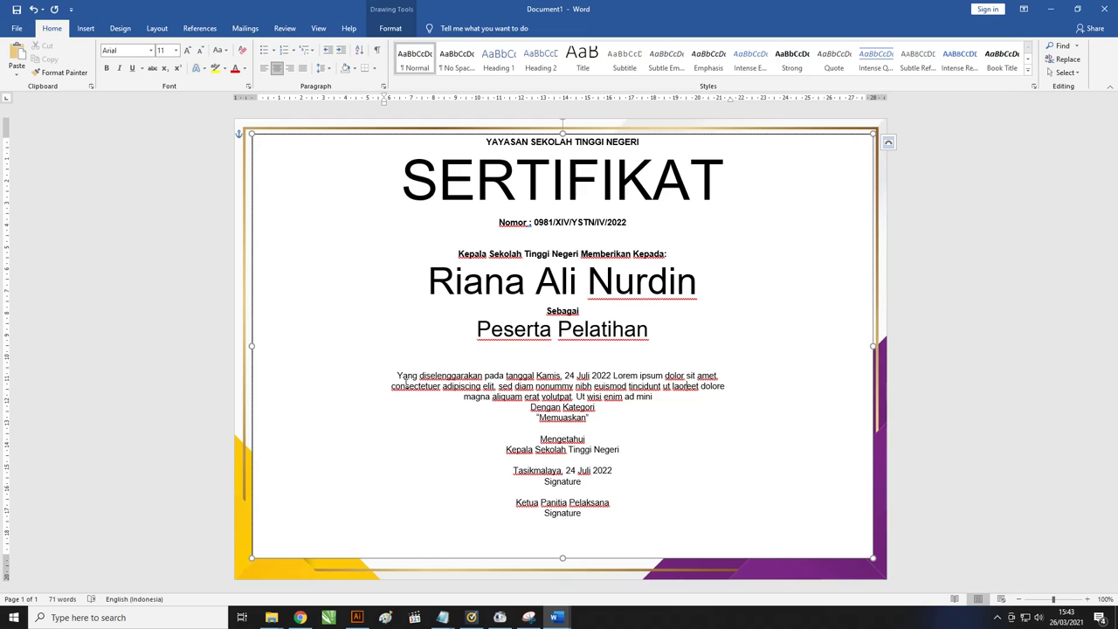
# Remove the empty line below Peserta Pelatihan and make “Memuaskan” bold.
pyautogui.click(615, 350)
pyautogui.press('Delete')
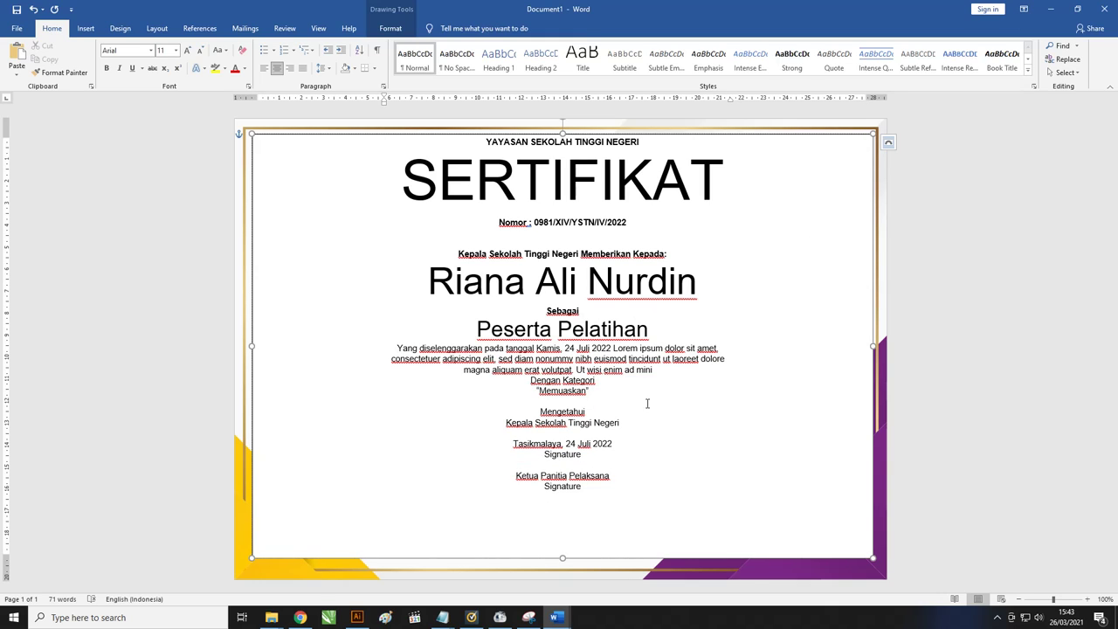
pyautogui.moveTo(596, 391); pyautogui.dragTo(533, 390)
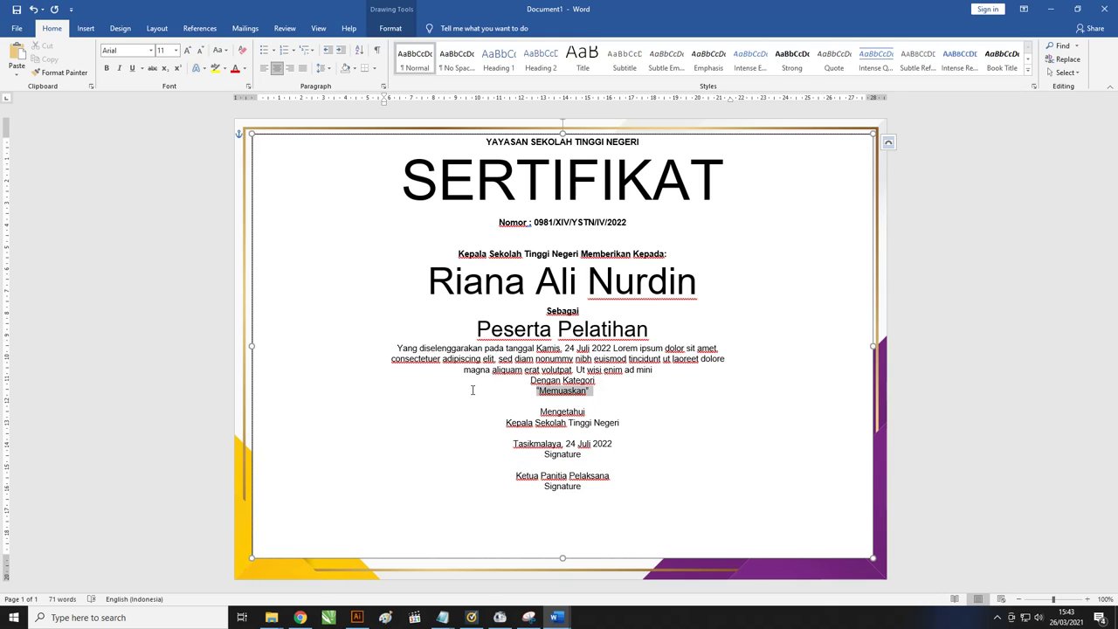
pyautogui.click(106, 68)
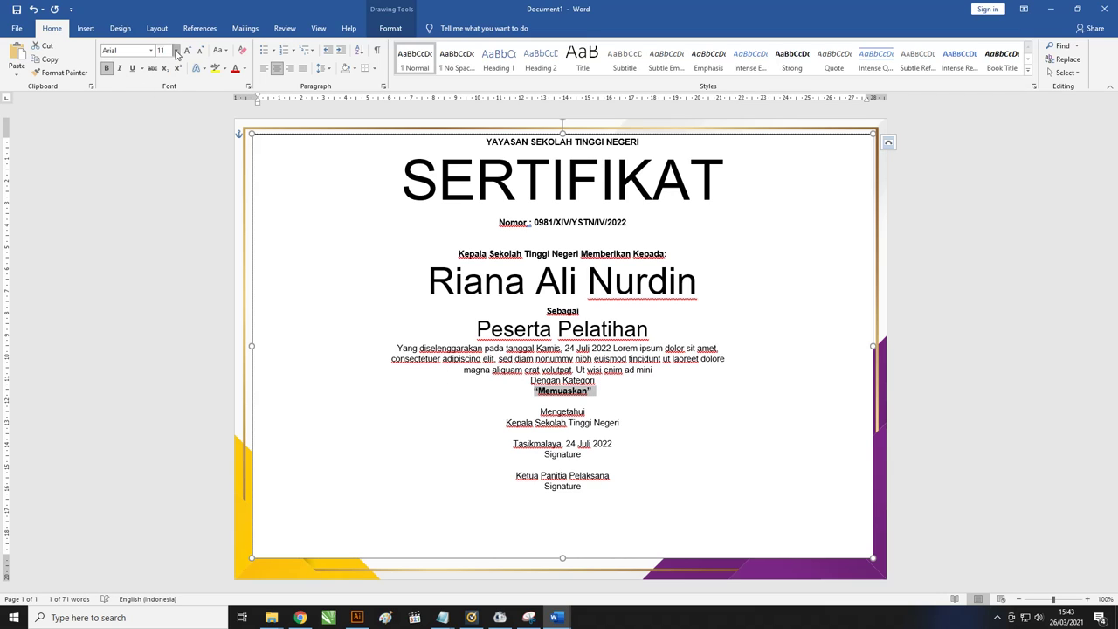
# Set “Memuaskan” to 24 pt.
pyautogui.click(175, 50)
pyautogui.press('Escape')
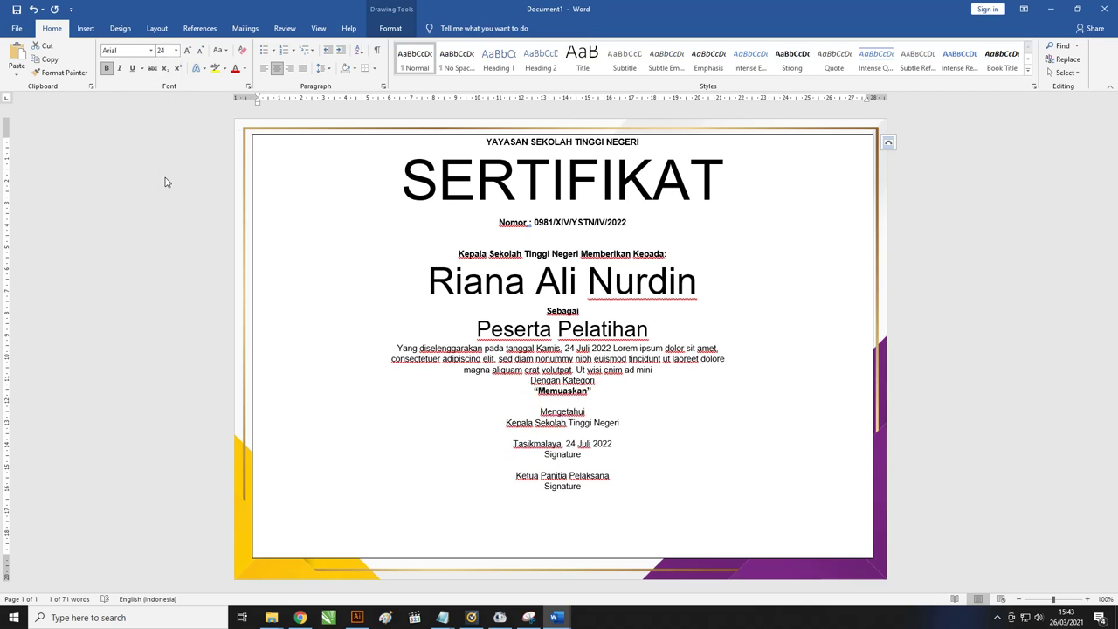
pyautogui.click(563, 443)
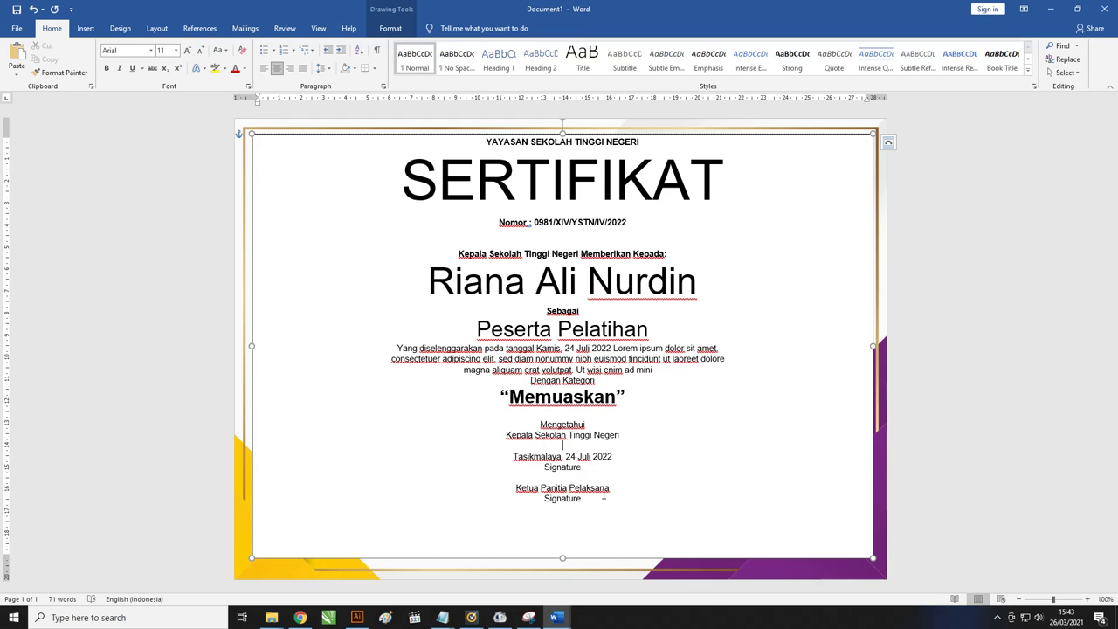
# Cut the Kepala Sekolah Tinggi Negeri line from under Mengetahui.
pyautogui.moveTo(587, 468); pyautogui.dragTo(491, 452)
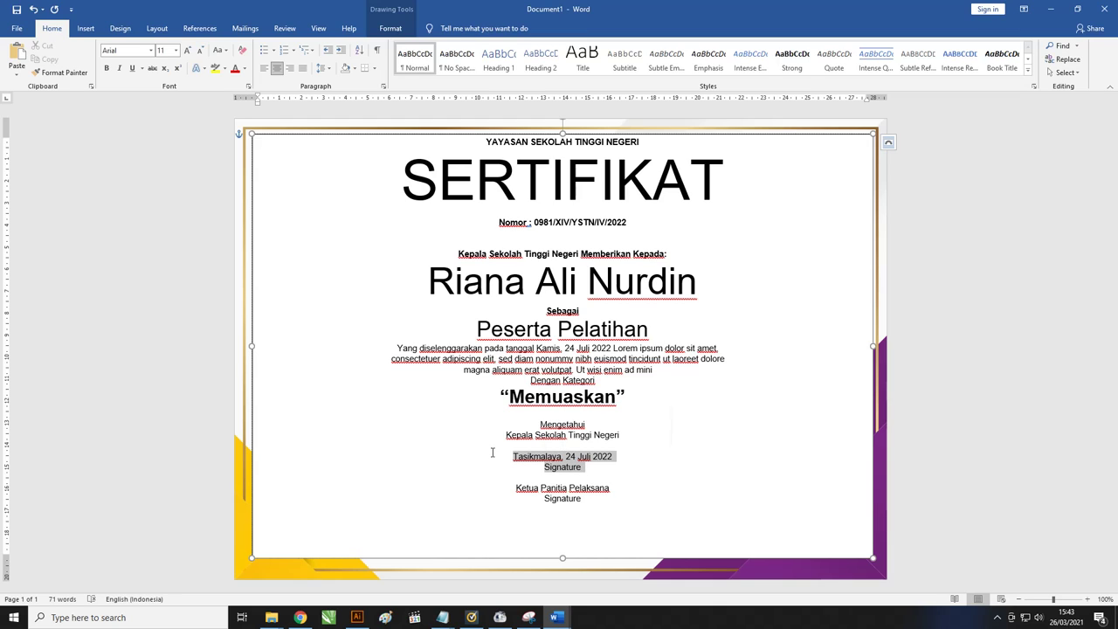
pyautogui.click(578, 469)
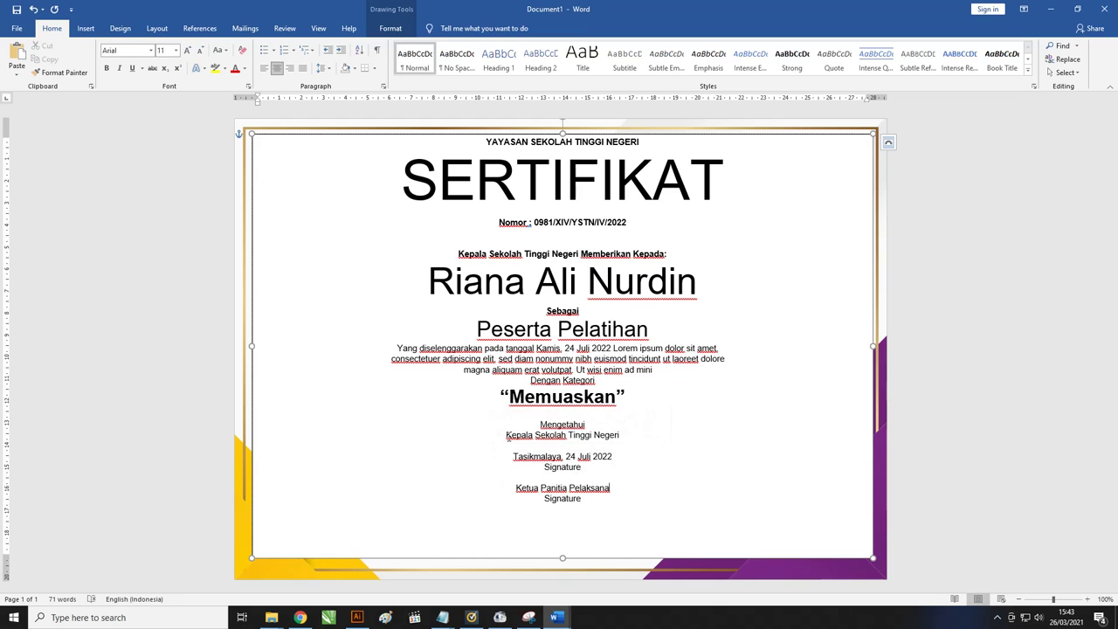
pyautogui.moveTo(506, 435); pyautogui.dragTo(630, 436)
pyautogui.hotkey('ctrl', 'c')
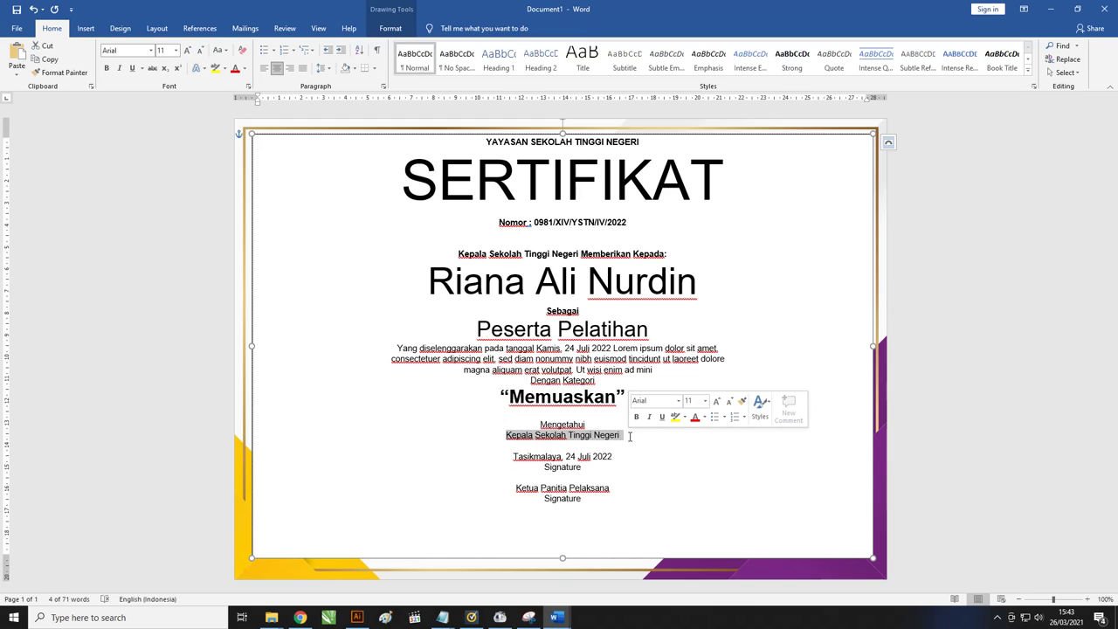
pyautogui.press('Delete')
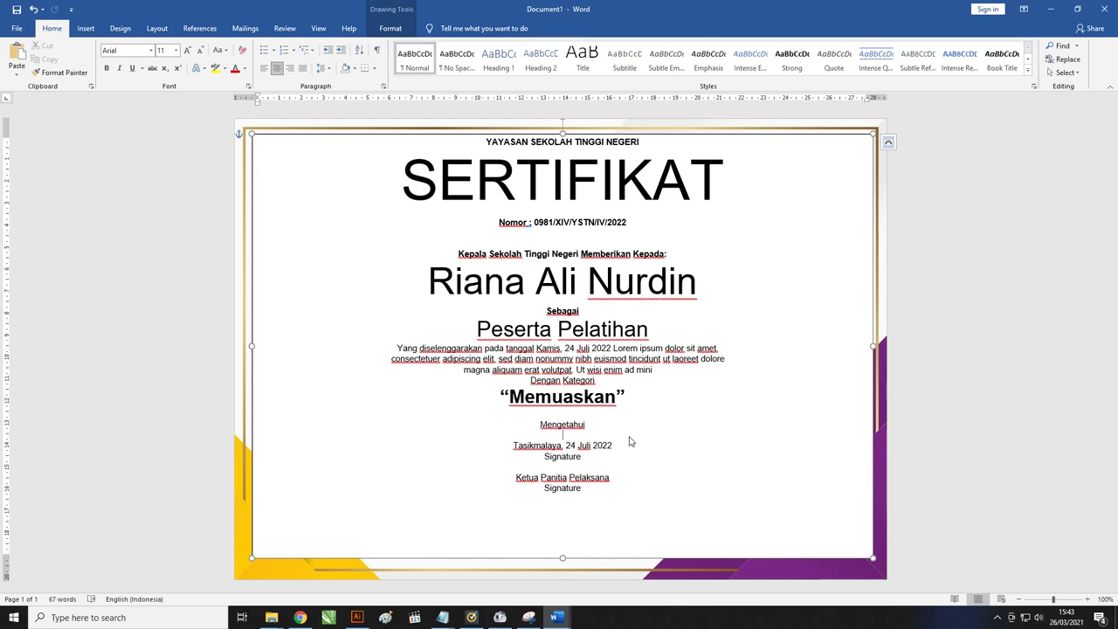
# Place Kepala Sekolah Tinggi Negeri beside Ketua Panitia Pelaksana, each with a Signature, and left-align the date.
pyautogui.click(621, 480)
pyautogui.hotkey('ctrl', 'v')
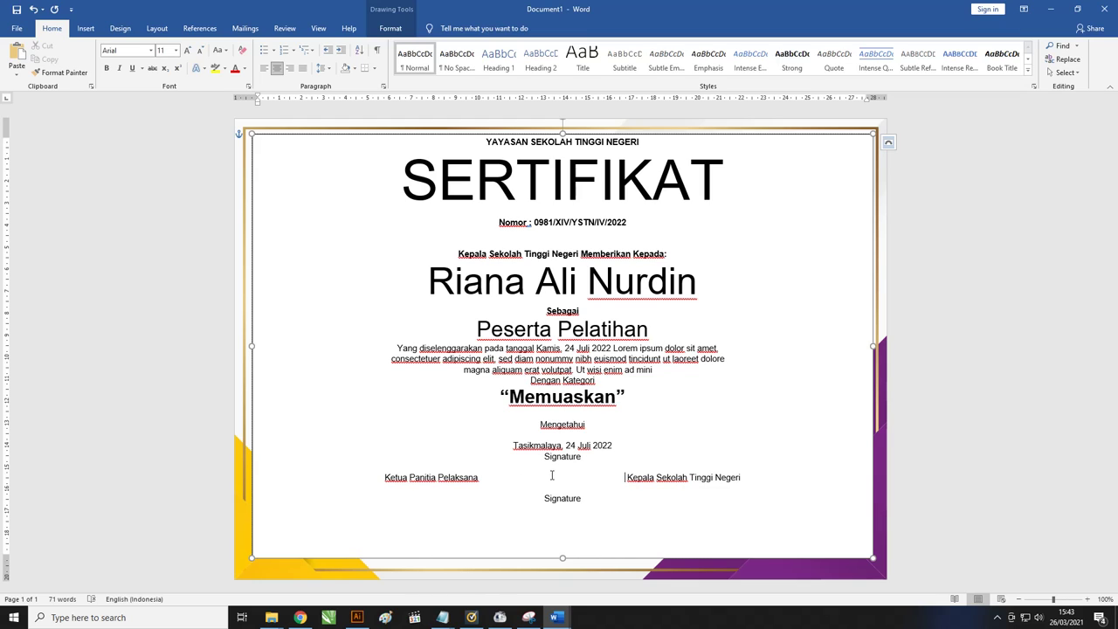
pyautogui.moveTo(587, 460); pyautogui.dragTo(532, 458)
pyautogui.hotkey('ctrl', 'c')
pyautogui.press('Delete')
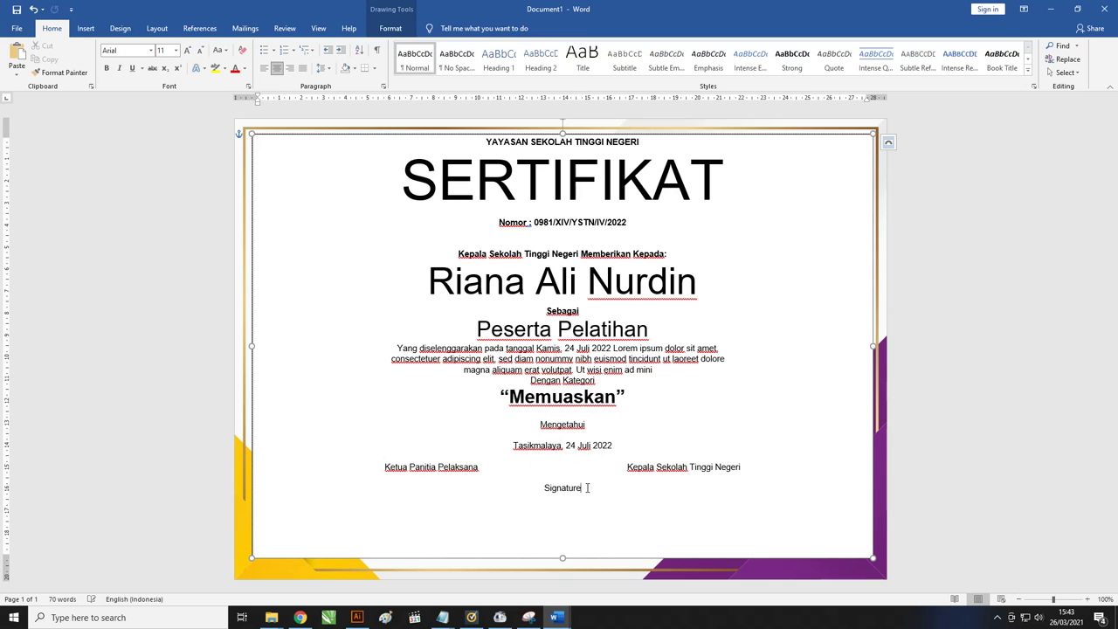
pyautogui.hotkey('ctrl', 'v')
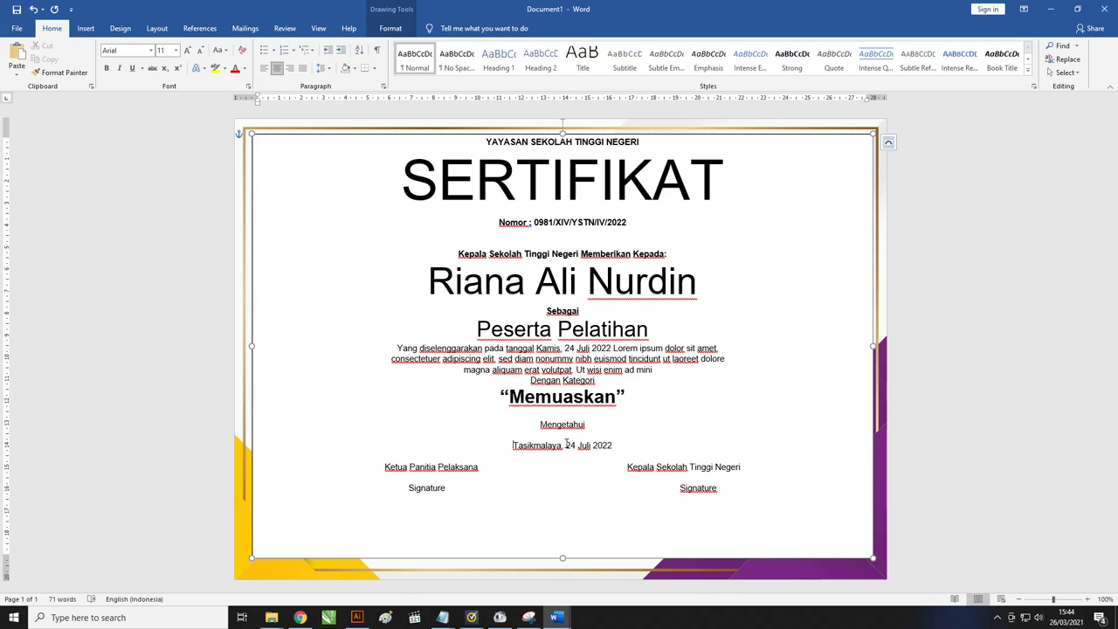
pyautogui.hotkey('ctrl', 'l')
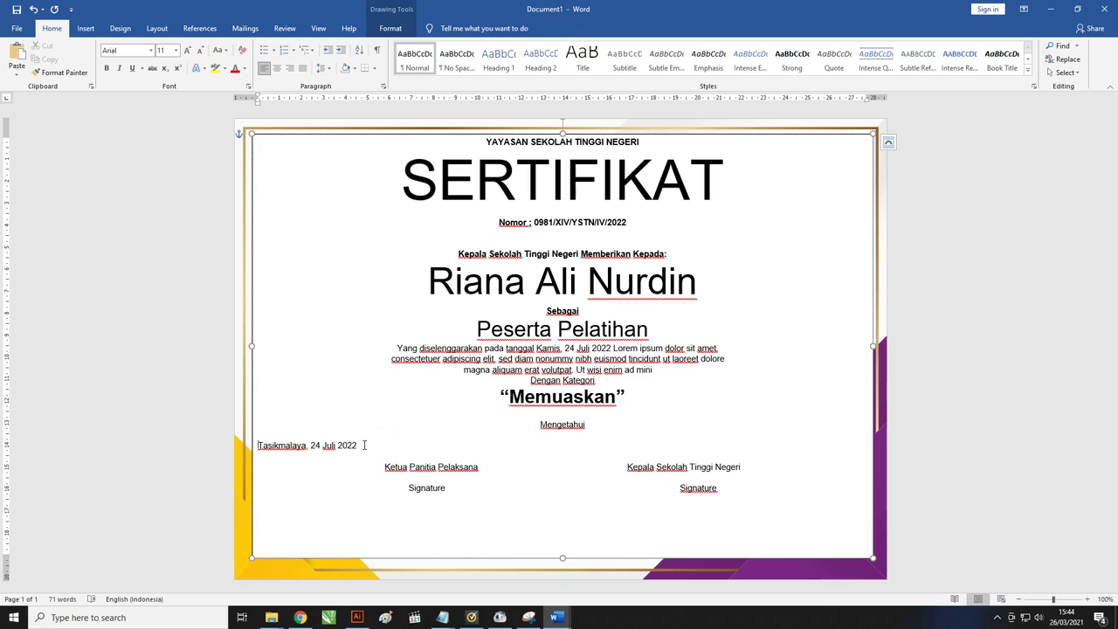
# Delete the empty line under Mengetahui and tab the date line toward the right.
pyautogui.moveTo(365, 445); pyautogui.dragTo(241, 434)
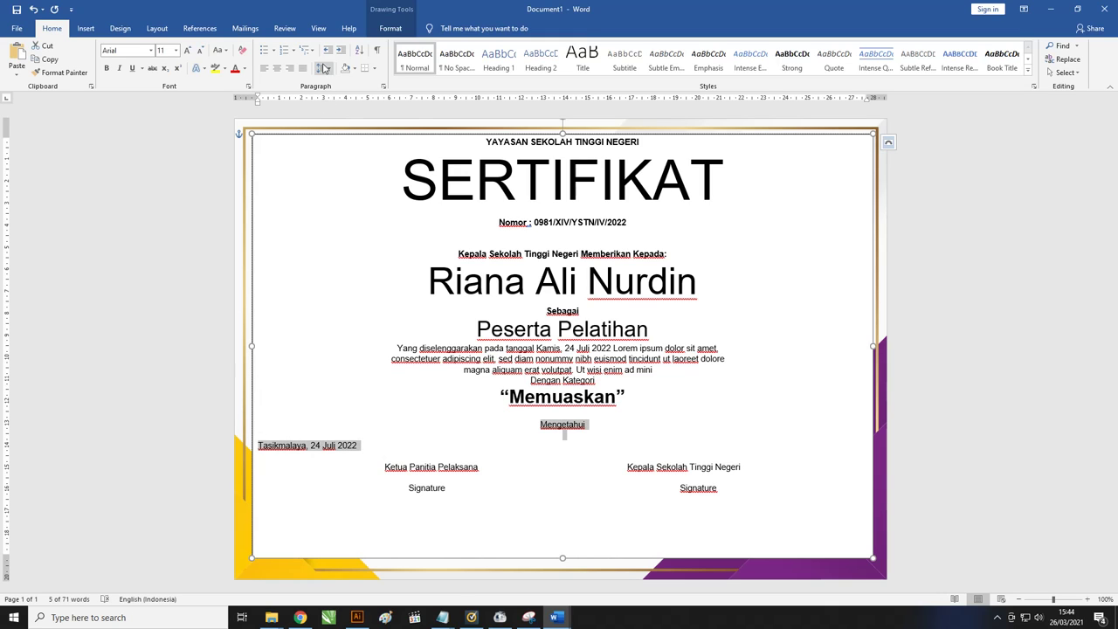
pyautogui.click(323, 68)
pyautogui.click(562, 425)
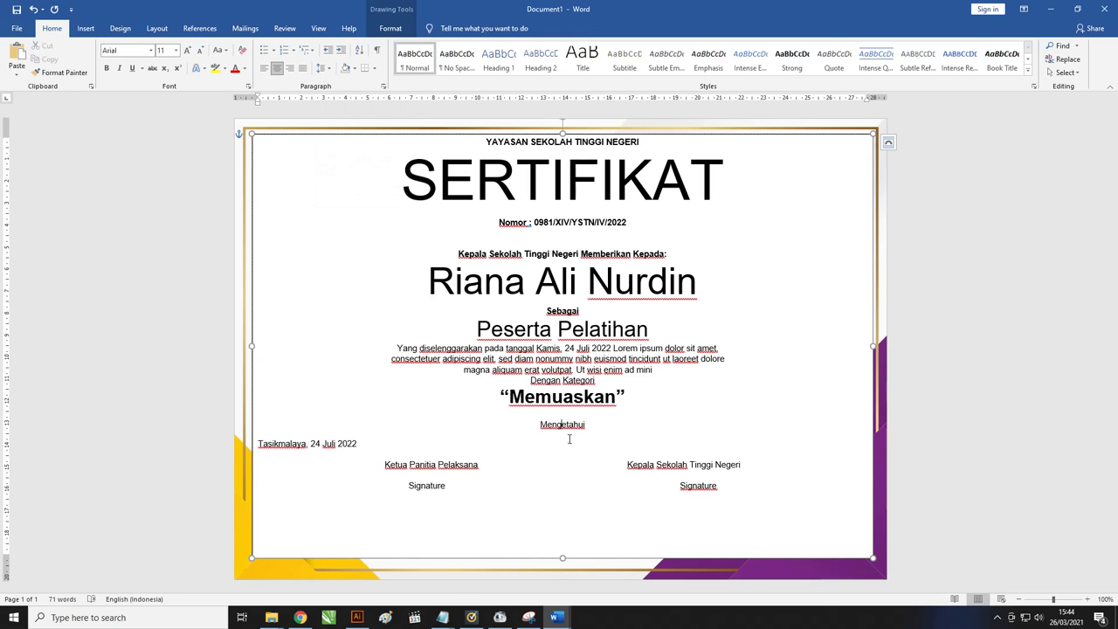
pyautogui.press('Delete')
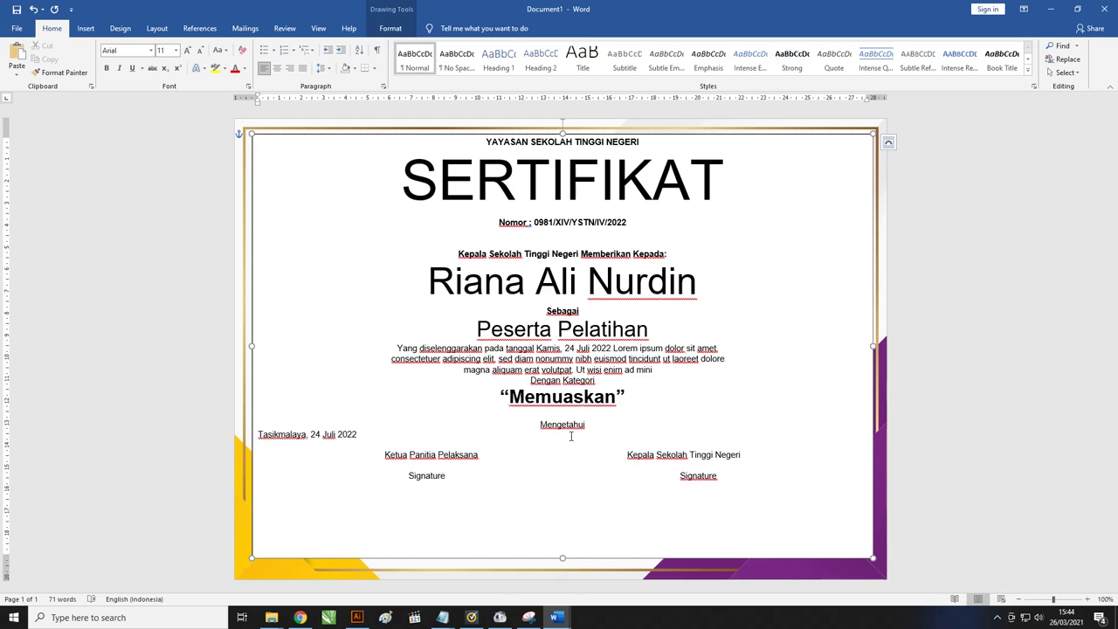
pyautogui.press('Tab')
pyautogui.press('Tab')
pyautogui.press('Tab')
pyautogui.press('Tab')
pyautogui.press('Tab')
pyautogui.press('Tab')
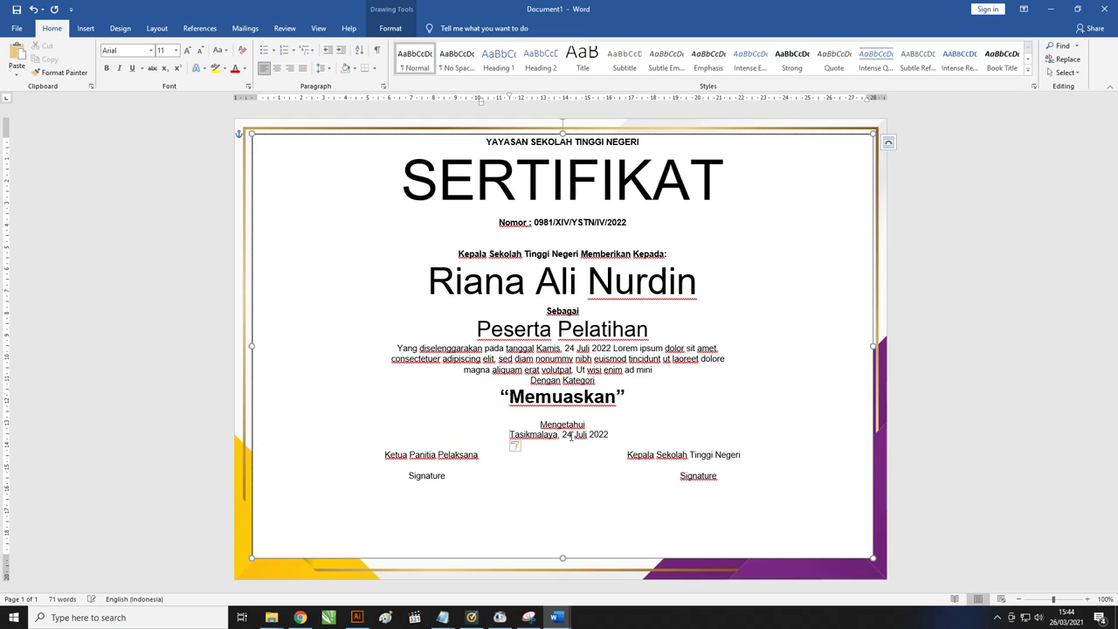
pyautogui.press('Tab')
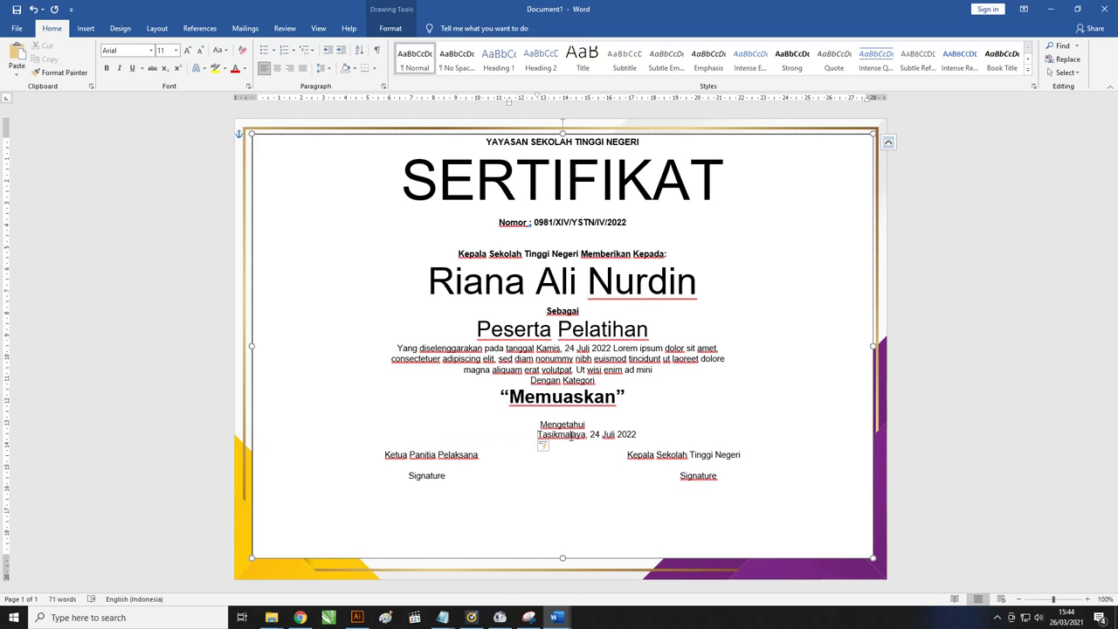
pyautogui.moveTo(533, 426); pyautogui.dragTo(643, 434)
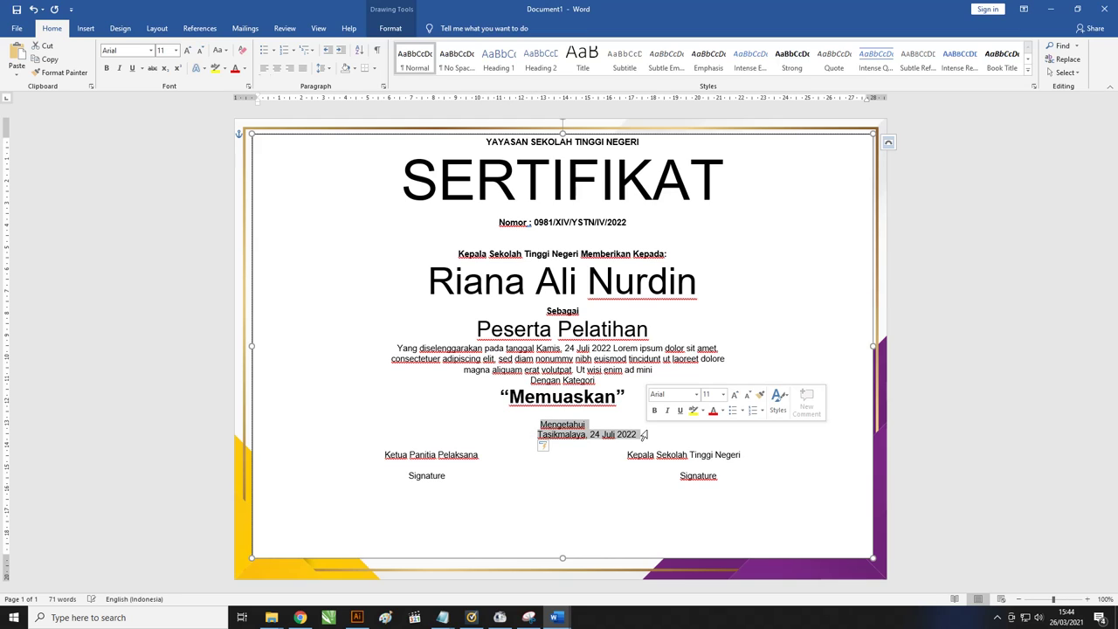
pyautogui.press('Tab')
pyautogui.press('Tab')
pyautogui.press('Tab')
pyautogui.press('Tab')
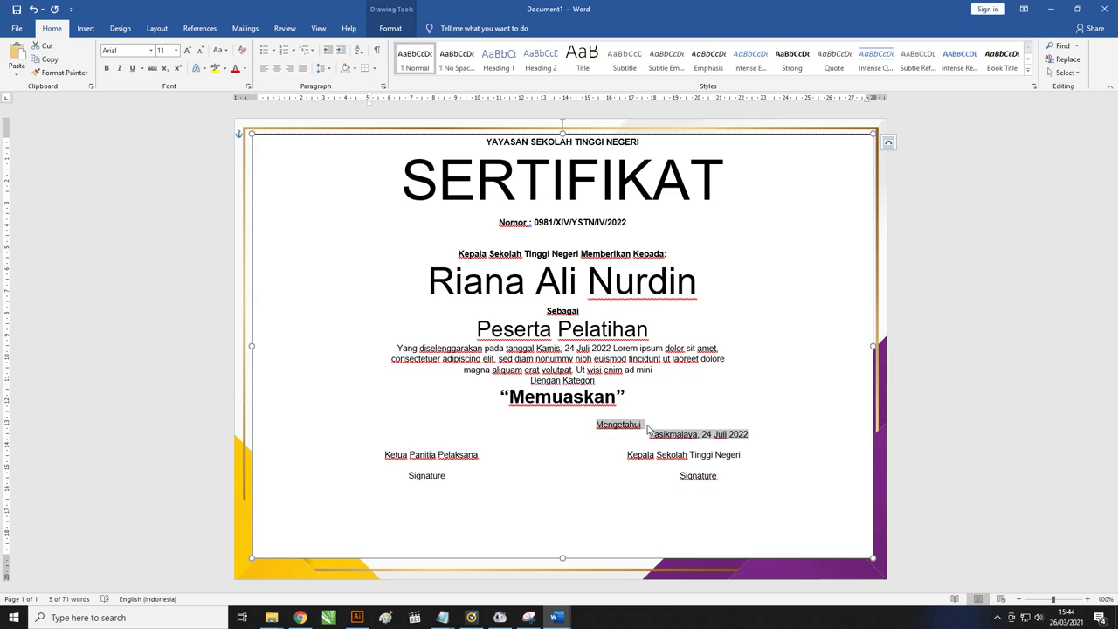
pyautogui.hotkey('ctrl', 'z')
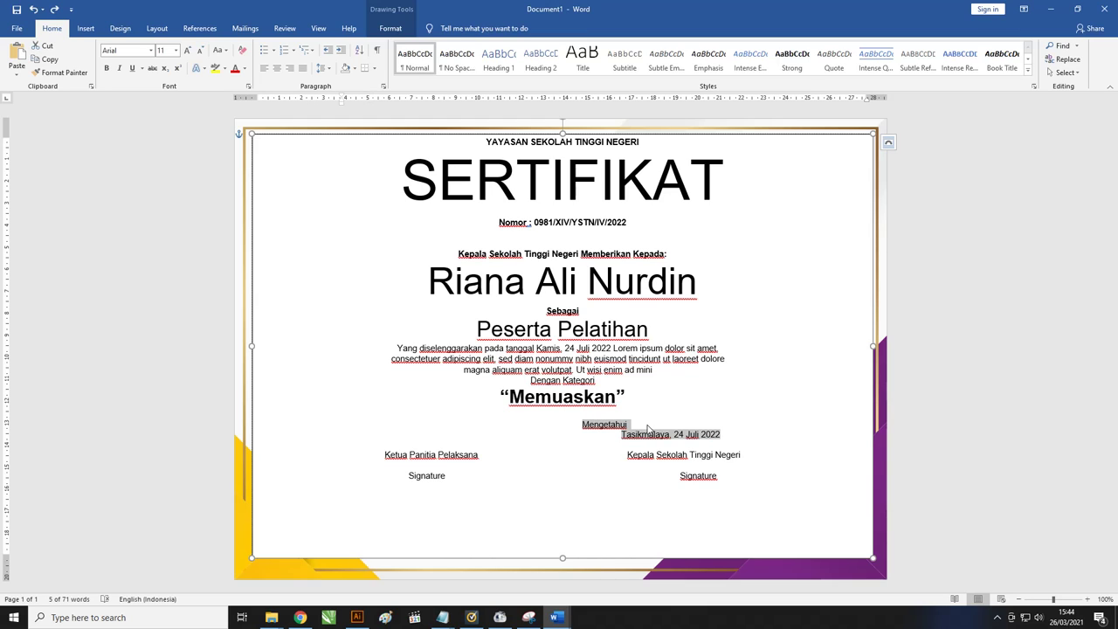
# Move Mengetahui to the right column, remove the blank line below the date, and left-align.
pyautogui.click(648, 427)
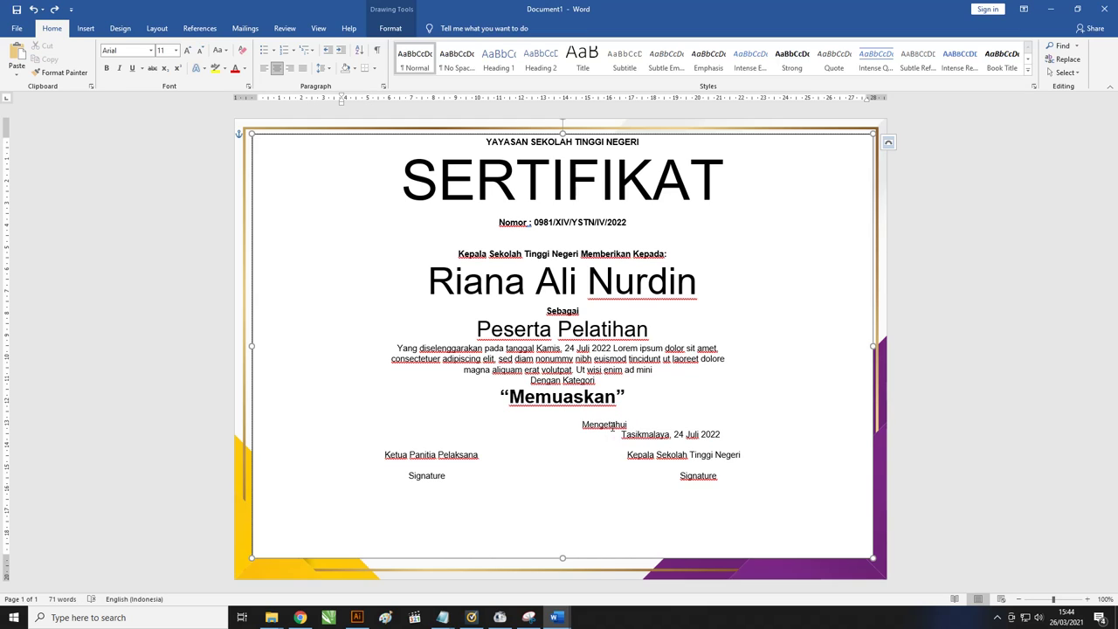
pyautogui.press('Tab')
pyautogui.press('Tab')
pyautogui.press('Tab')
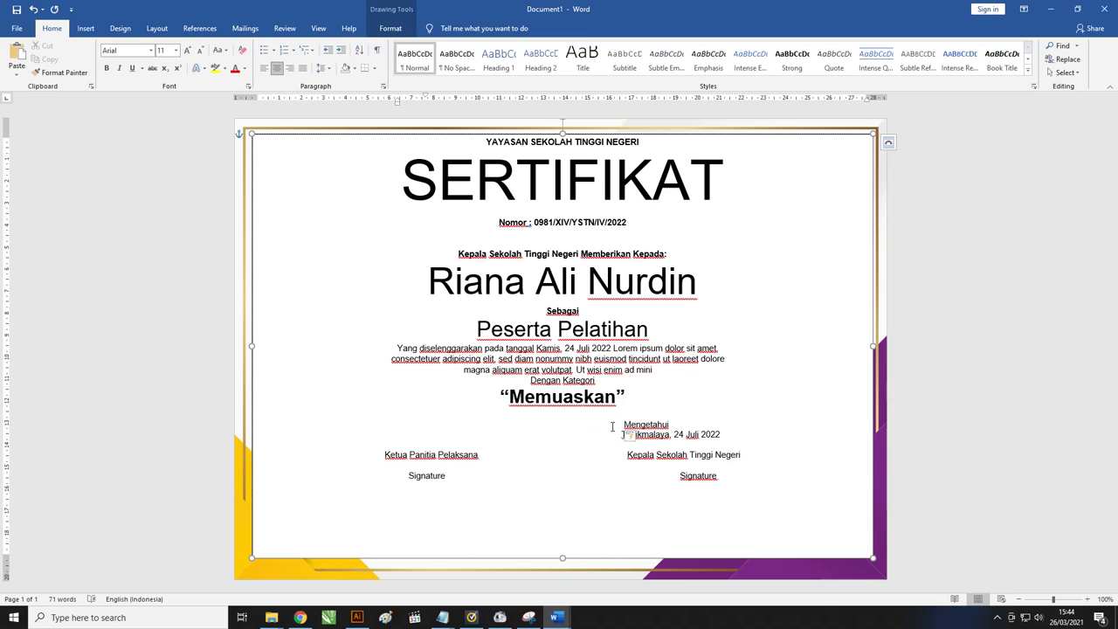
pyautogui.press('Down')
pyautogui.press('Down')
pyautogui.press('Delete')
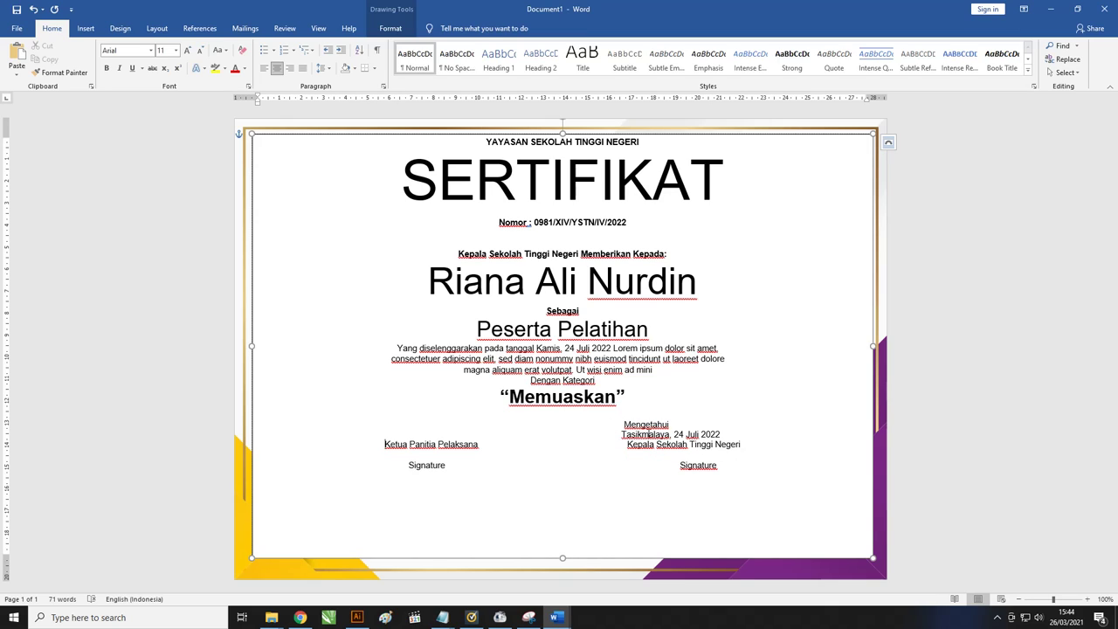
pyautogui.click(623, 424)
pyautogui.hotkey('ctrl', 'l')
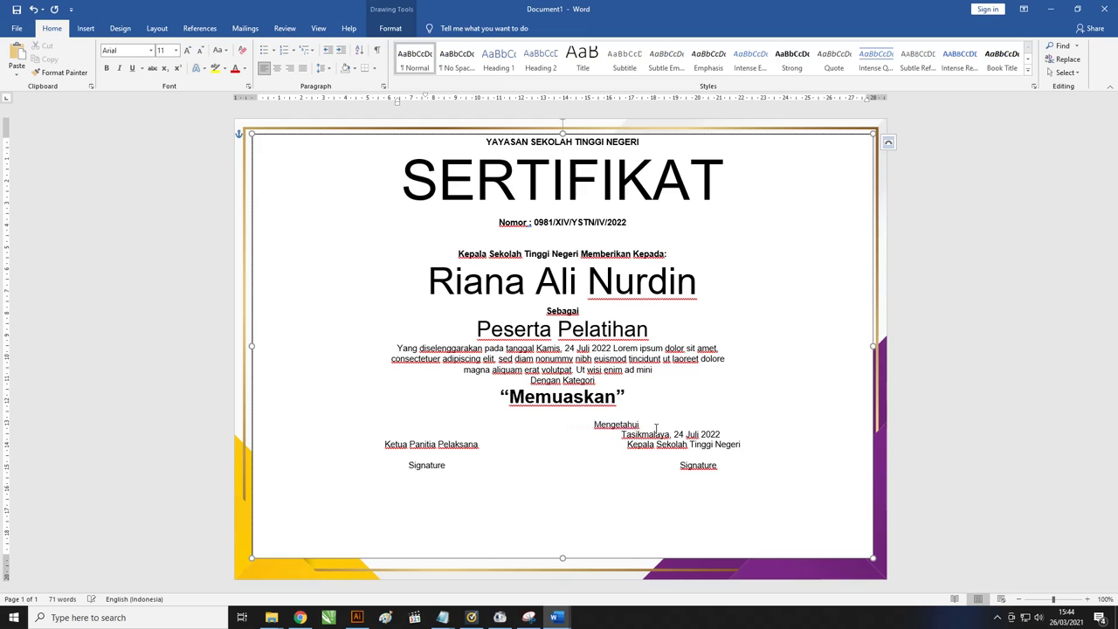
# Remove extra spaces before Mengetahui and between the two signatory titles.
pyautogui.press('BackSpace')
pyautogui.click(636, 448)
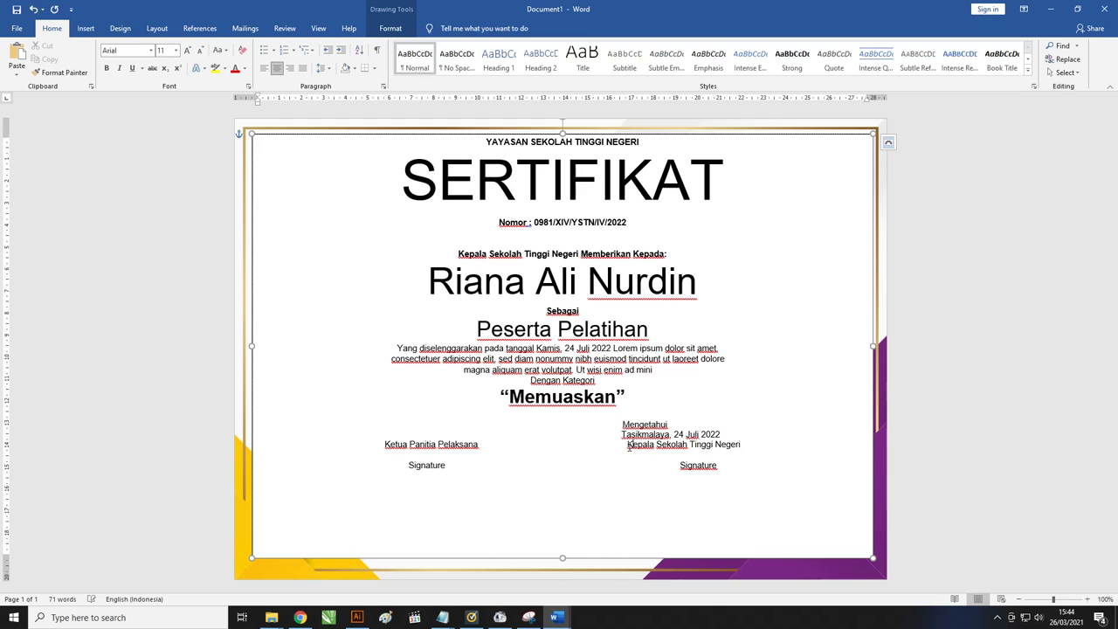
pyautogui.press('BackSpace')
pyautogui.press('BackSpace')
pyautogui.press('BackSpace')
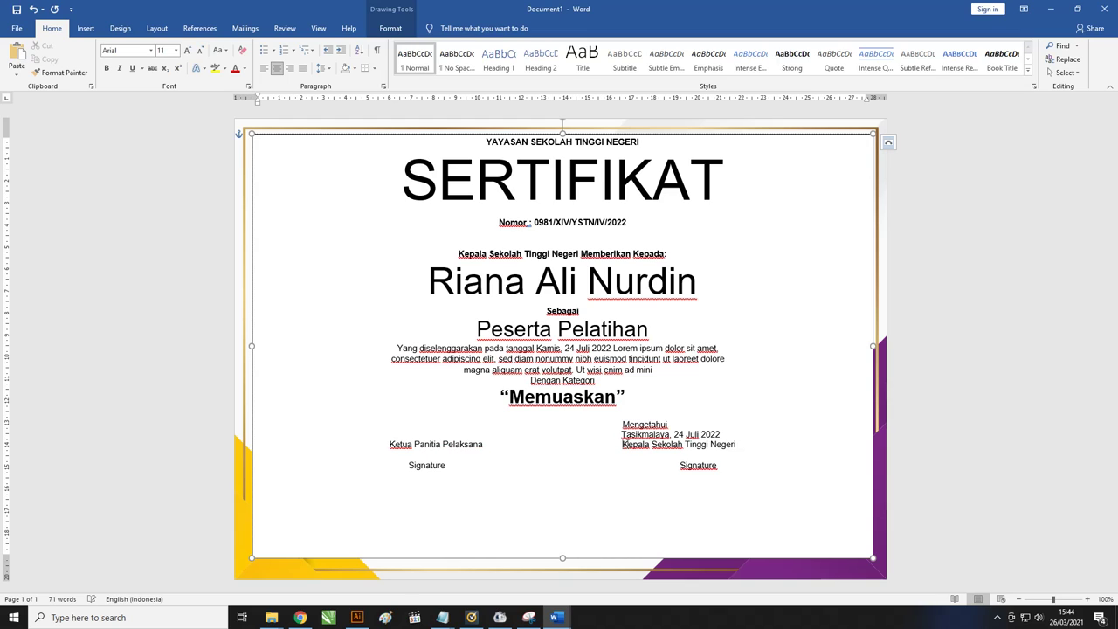
pyautogui.press('BackSpace')
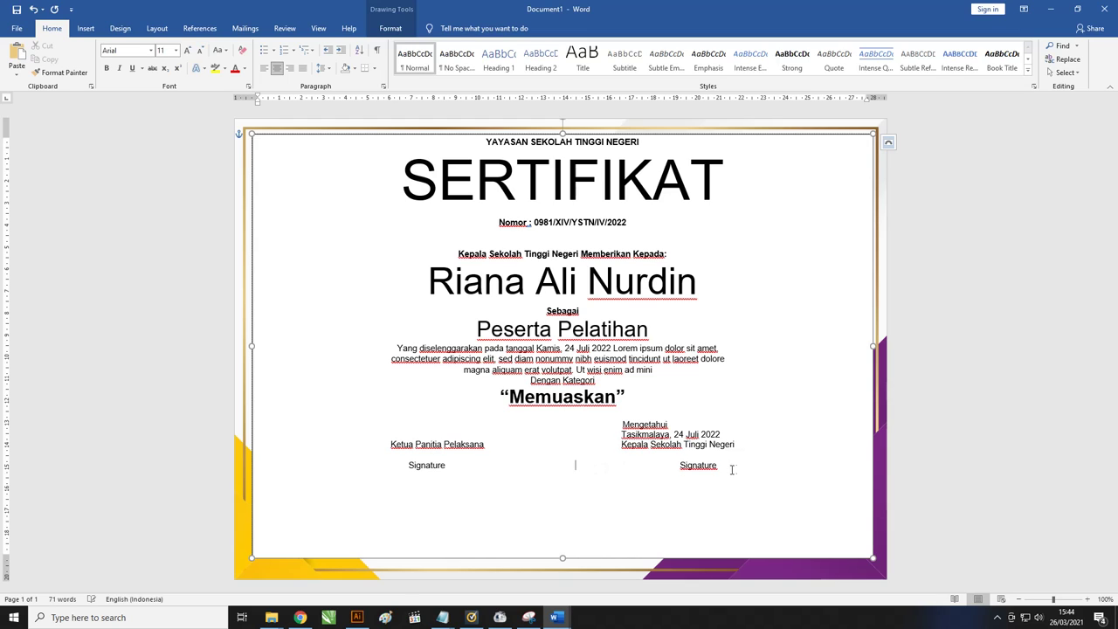
# Set both Signature lines to Great Vibes at 28 pt.
pyautogui.moveTo(731, 470); pyautogui.dragTo(265, 466)
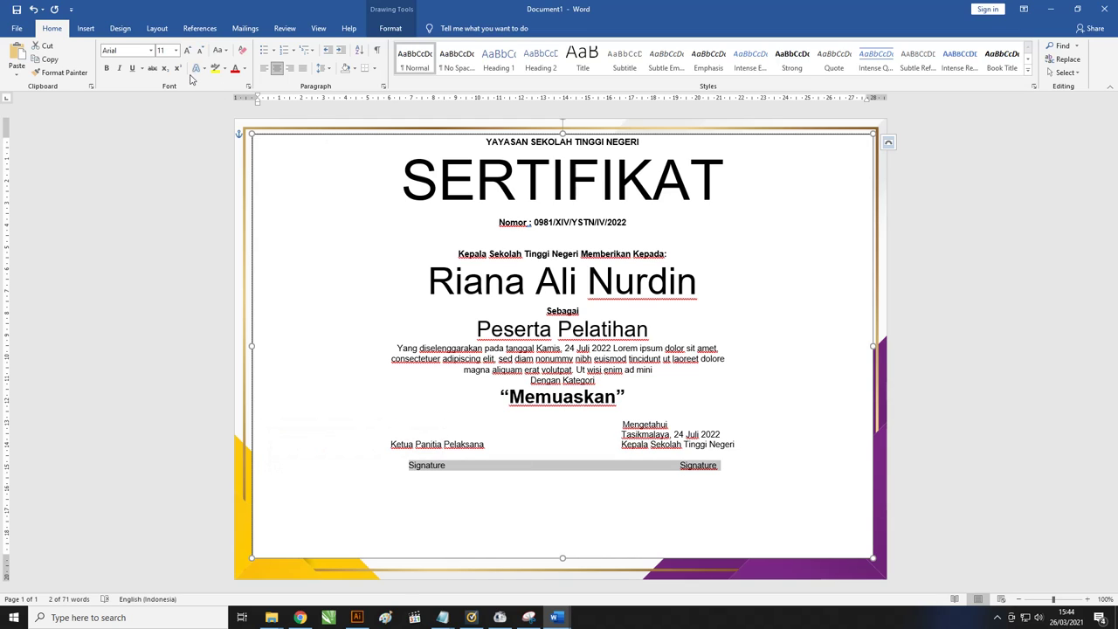
pyautogui.click(143, 53)
pyautogui.write('Great Vibes')
pyautogui.press('Return')
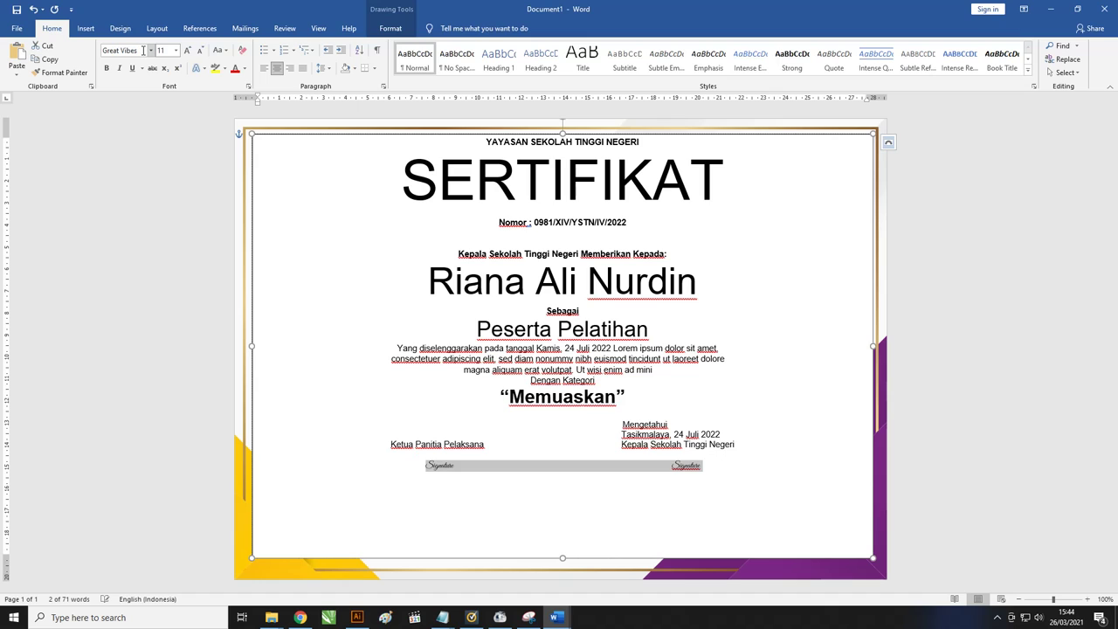
pyautogui.click(176, 49)
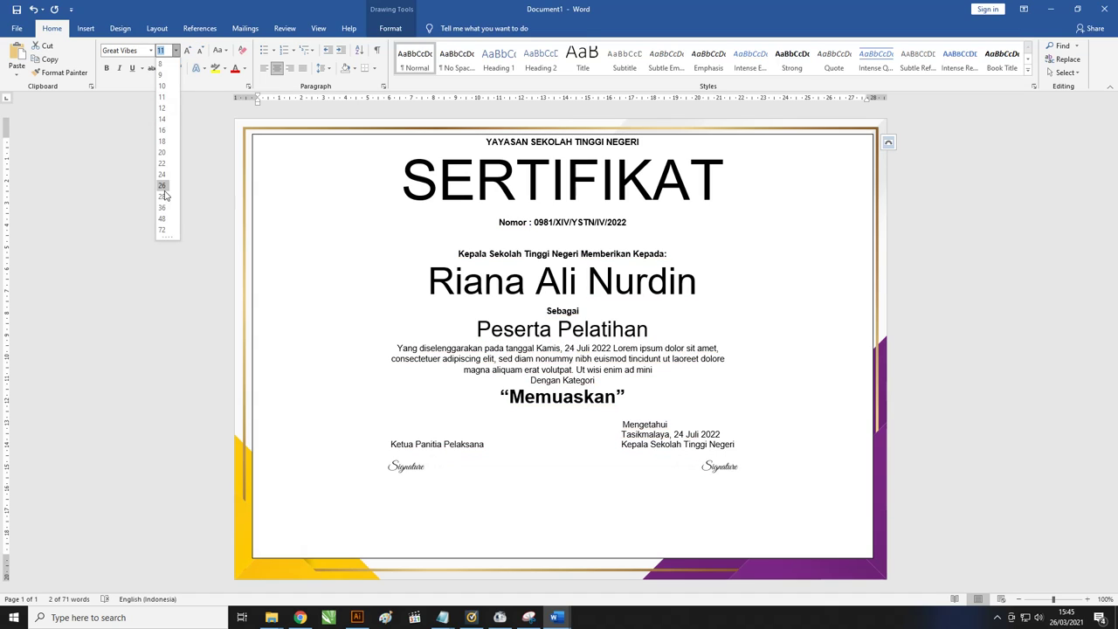
pyautogui.click(161, 217)
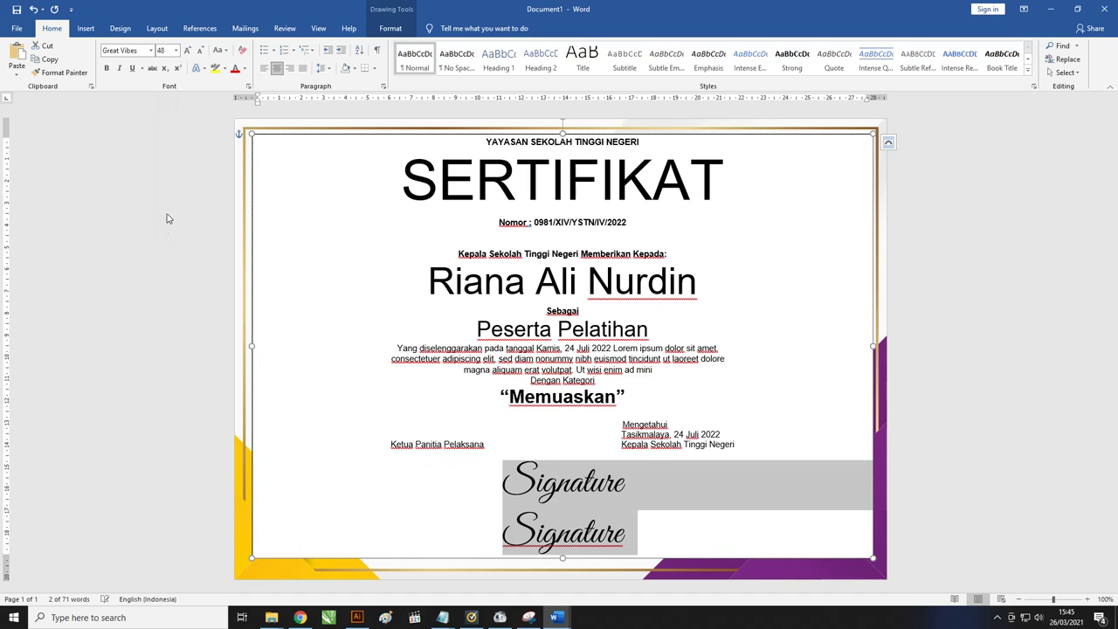
pyautogui.click(176, 49)
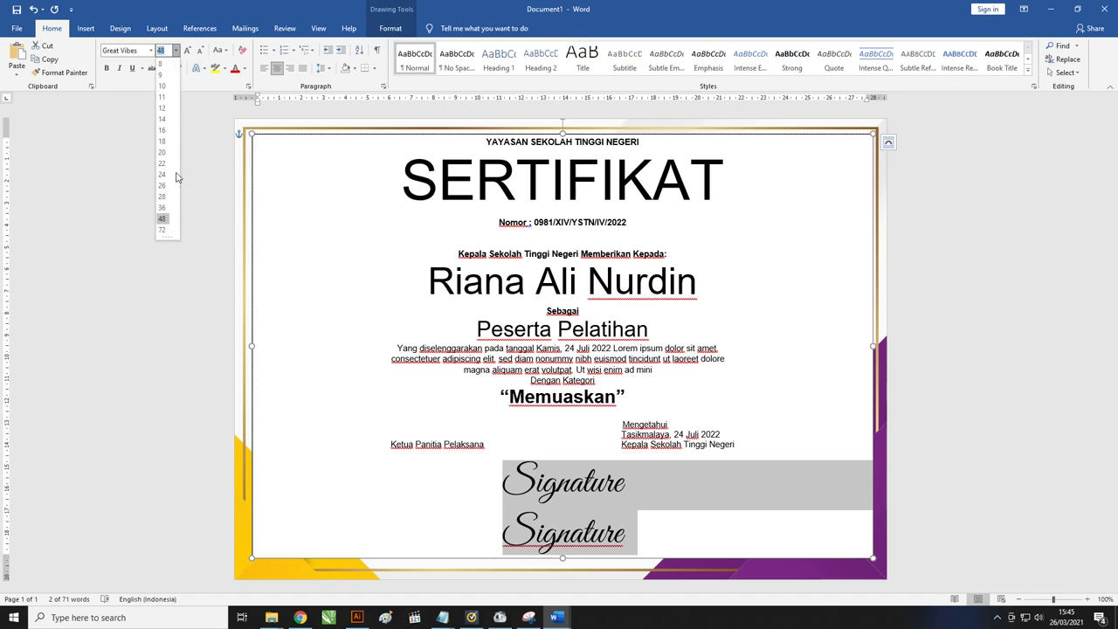
pyautogui.click(161, 197)
pyautogui.click(604, 476)
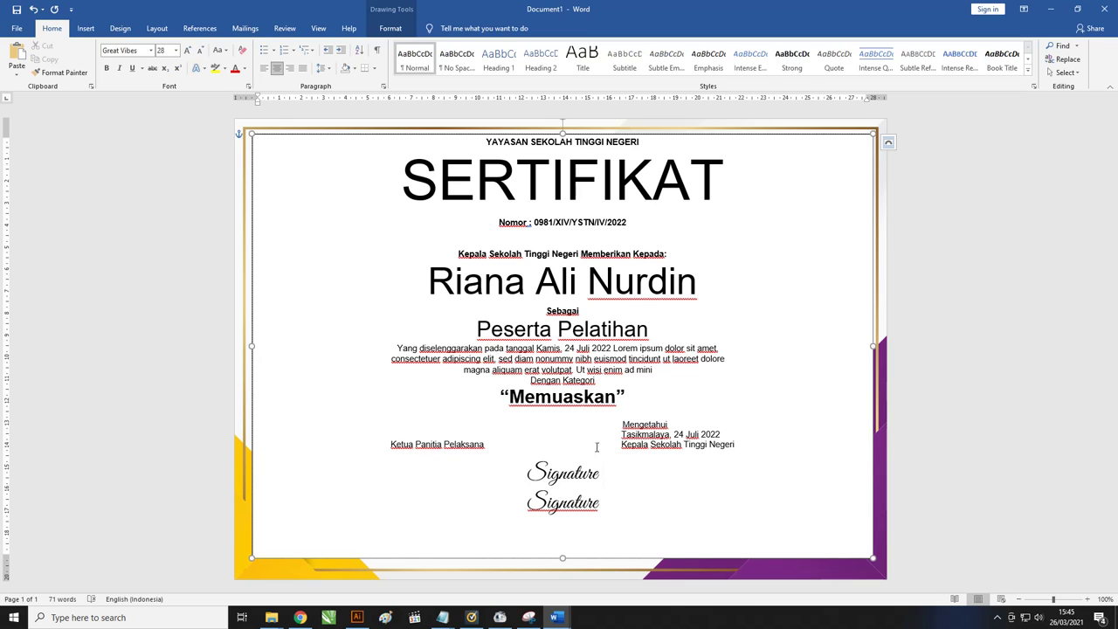
# Join the two Signatures onto one line and pull them toward the centre.
pyautogui.moveTo(606, 474); pyautogui.dragTo(719, 468)
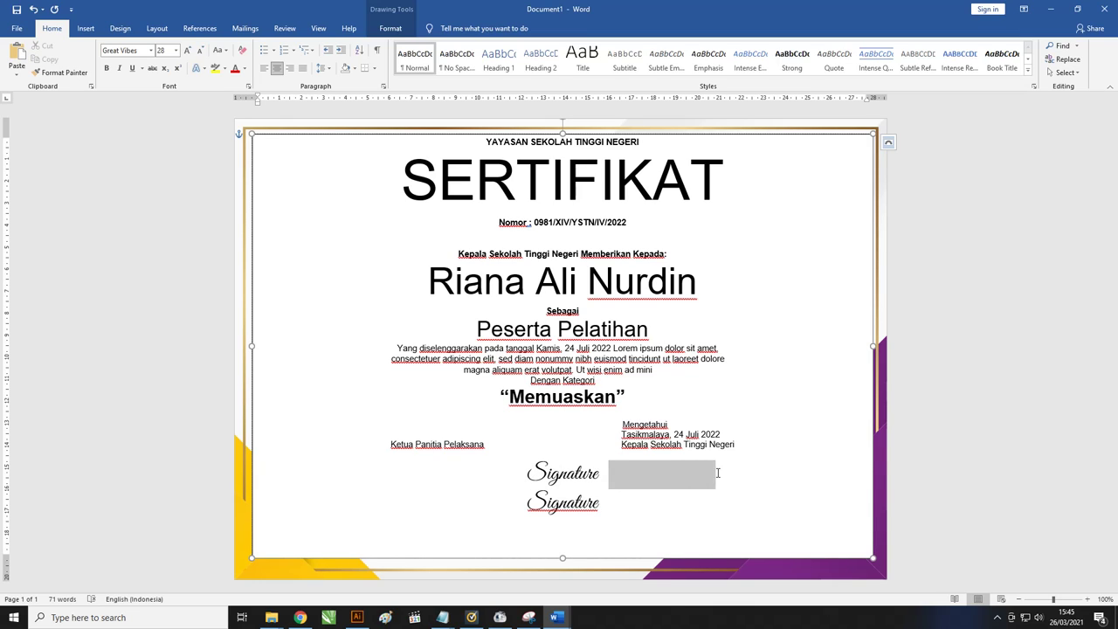
pyautogui.press('Delete')
pyautogui.press('Delete')
pyautogui.press('Delete')
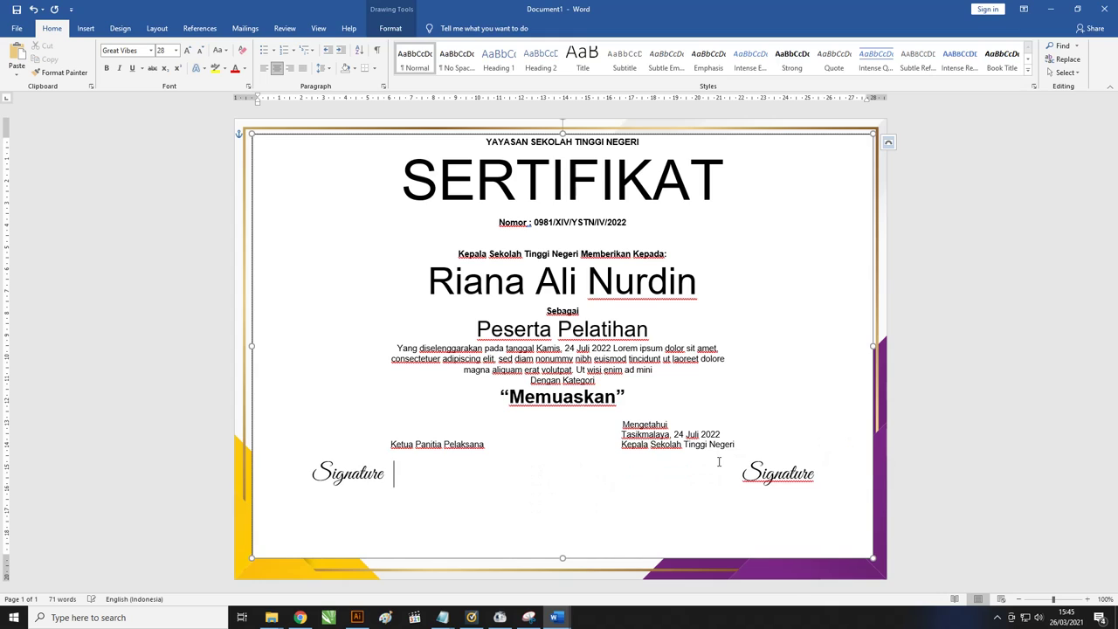
pyautogui.press('Delete')
pyautogui.press('Delete')
pyautogui.press('Delete')
pyautogui.press('Delete')
pyautogui.press('Delete')
pyautogui.press('Delete')
pyautogui.press('Delete')
pyautogui.press('Delete')
pyautogui.press('Delete')
pyautogui.press('Delete')
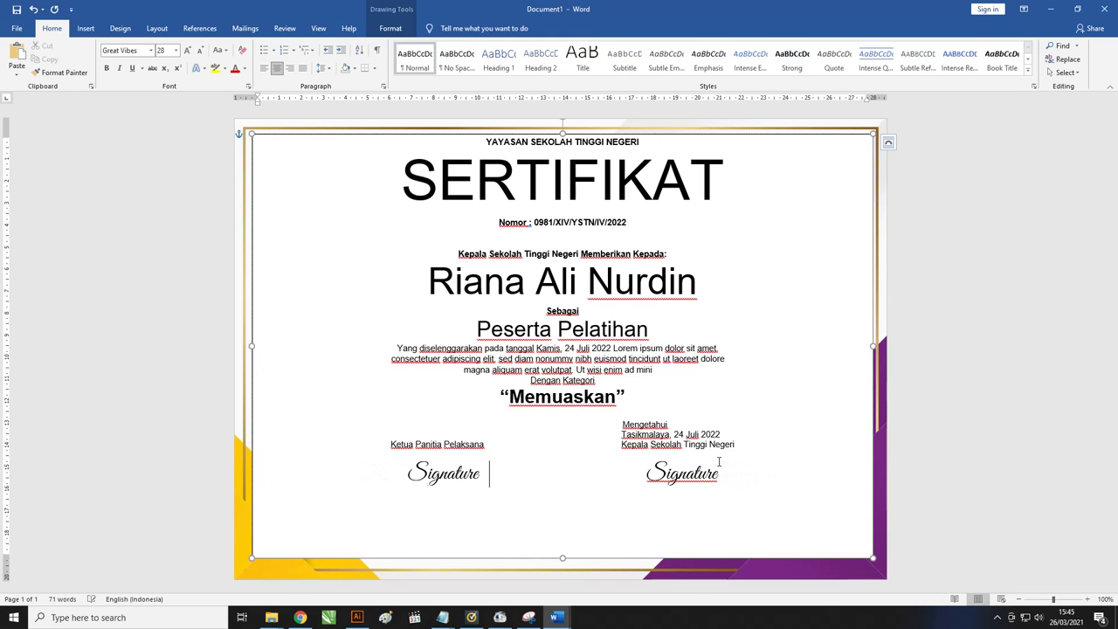
pyautogui.press('Delete')
pyautogui.press('Delete')
pyautogui.press('Delete')
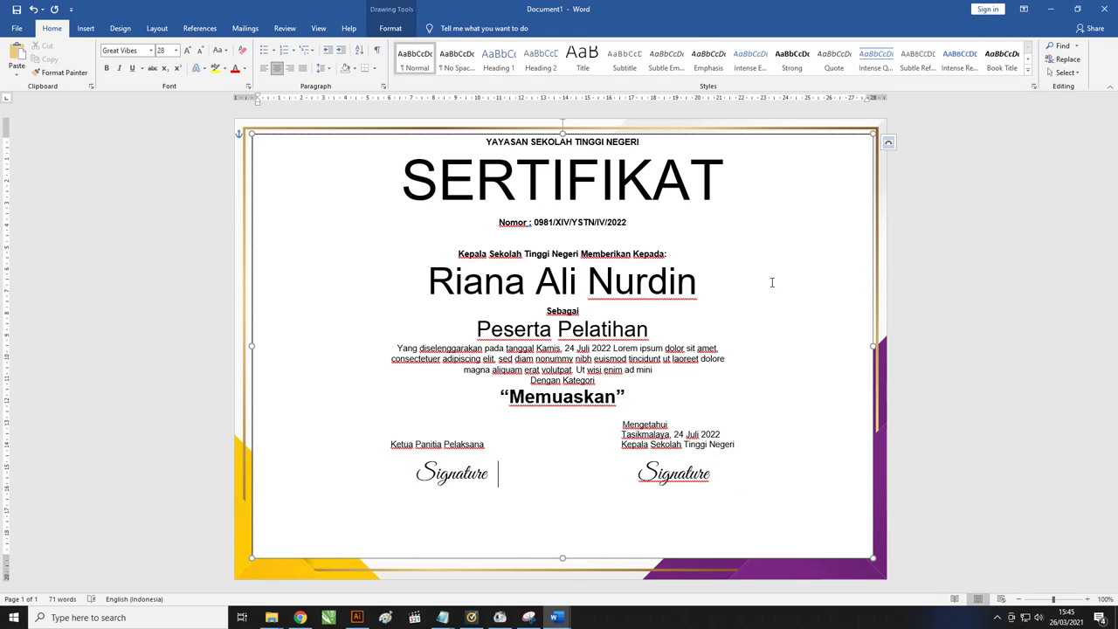
pyautogui.click(773, 282)
# Change the SERTIFIKAT title to Great Vibes and switch it from all caps to 'Sertifikat'.
pyautogui.moveTo(709, 185); pyautogui.dragTo(362, 174)
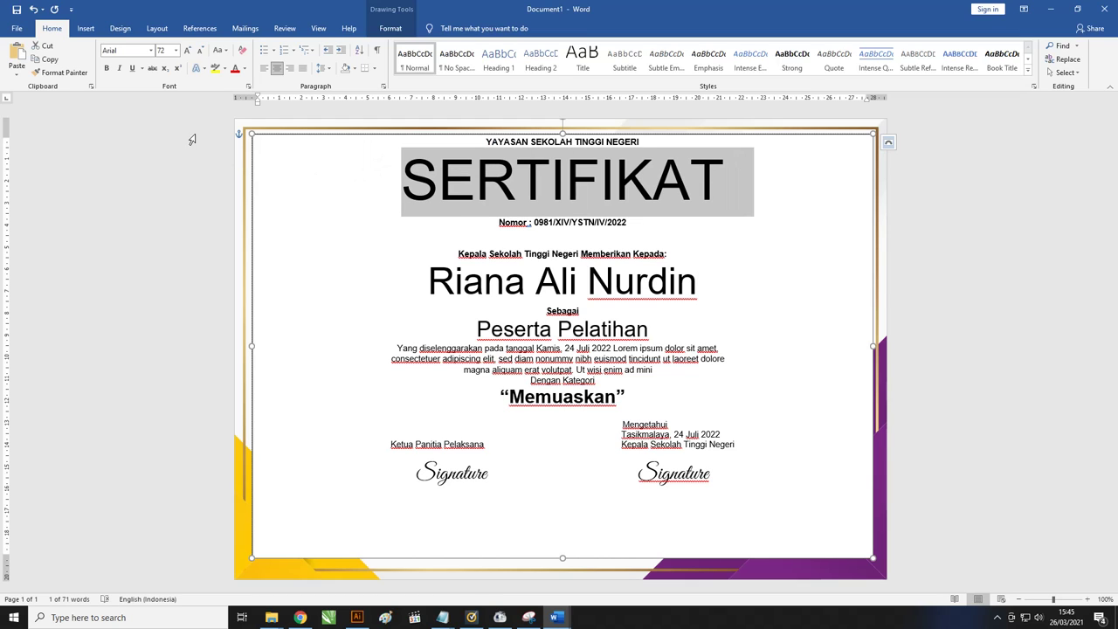
pyautogui.click(141, 51)
pyautogui.write('Great Vibes')
pyautogui.press('Return')
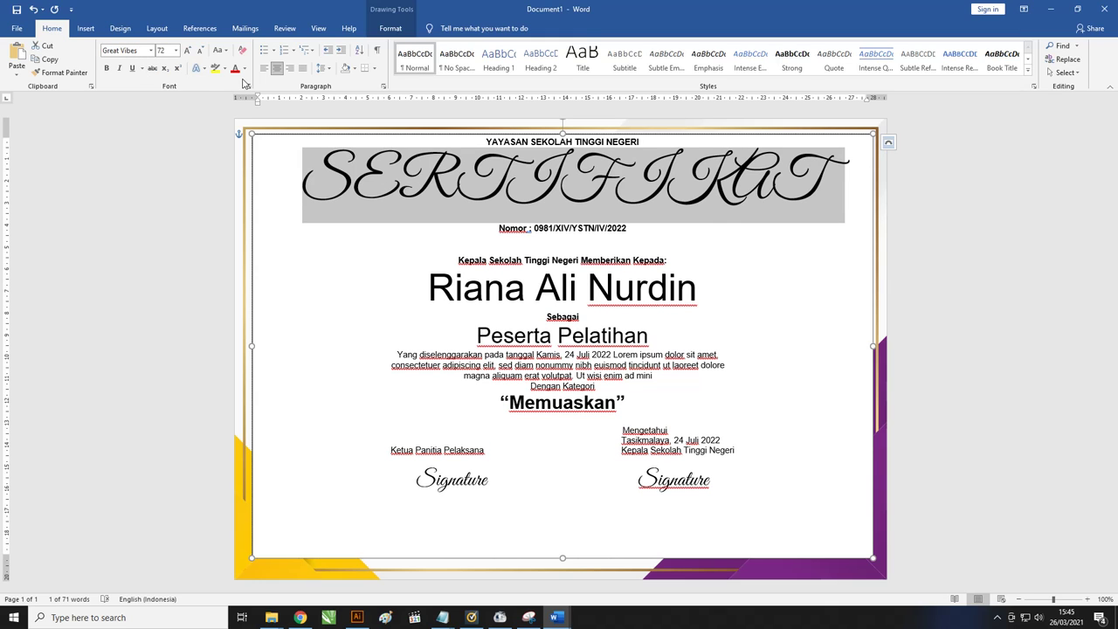
pyautogui.hotkey('ctrl', 'shift', 'a')
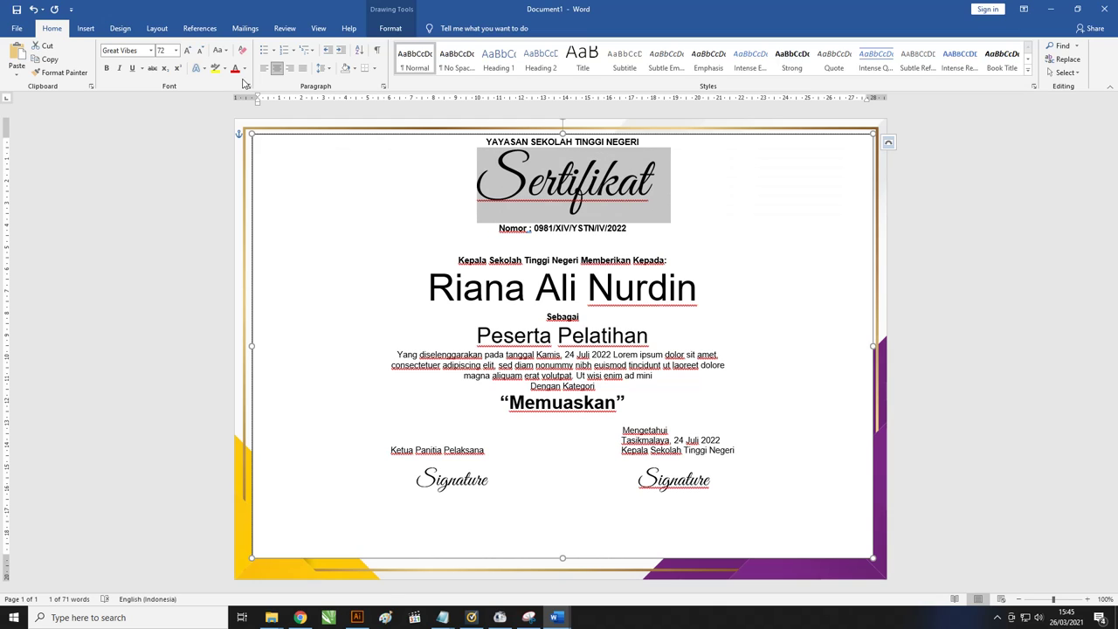
pyautogui.click(482, 306)
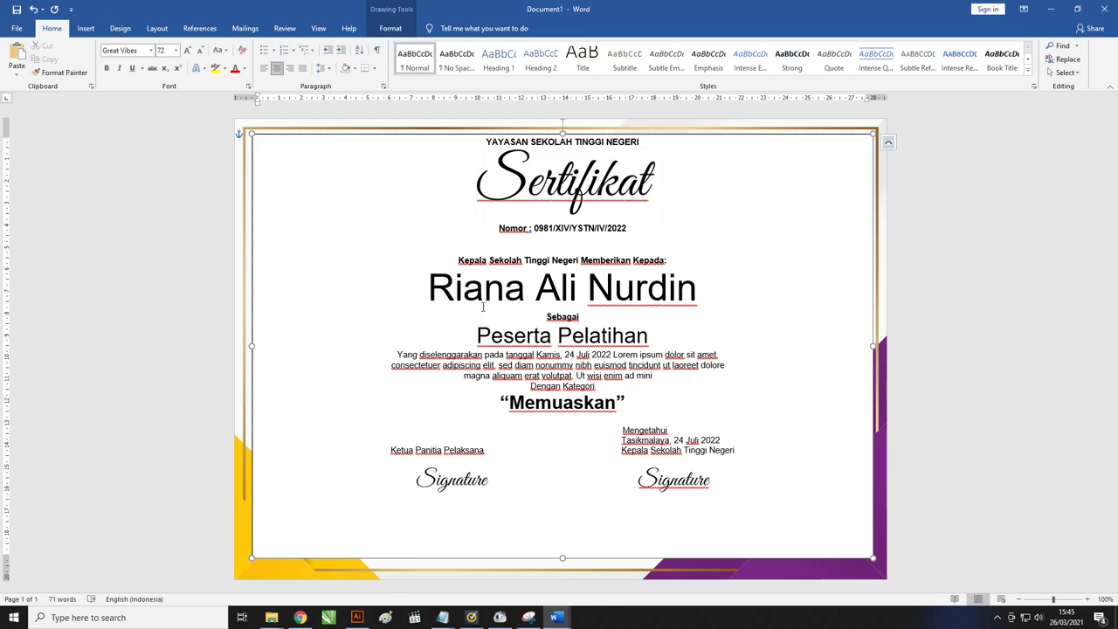
pyautogui.moveTo(428, 288); pyautogui.dragTo(726, 286)
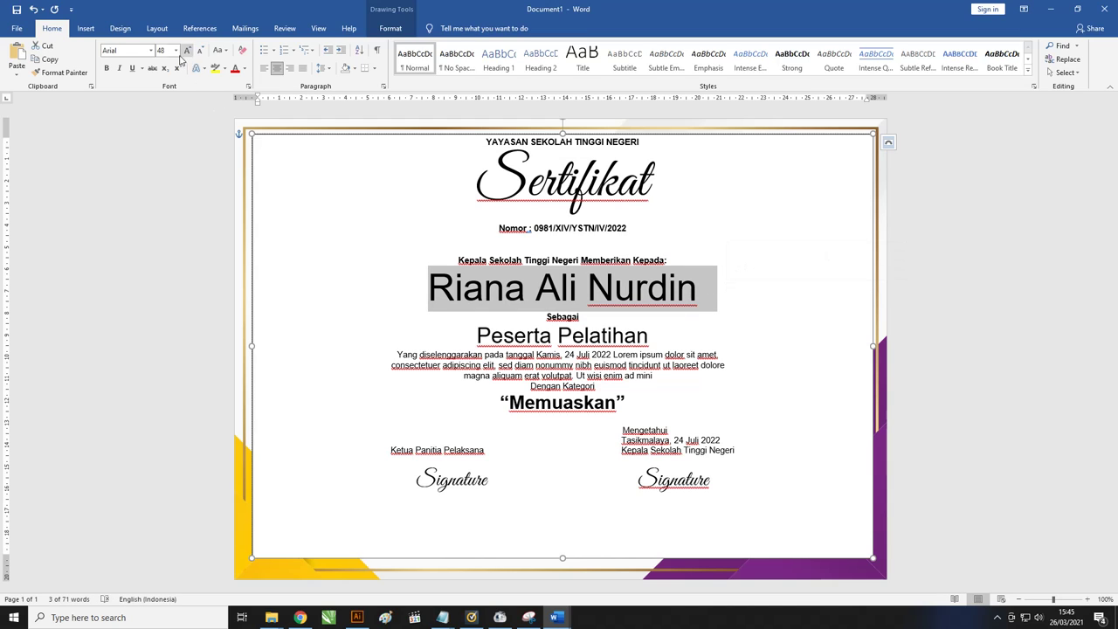
# Set the recipient name in Bree Serif.
pyautogui.click(130, 52)
pyautogui.write('Bree Serif')
pyautogui.press('Return')
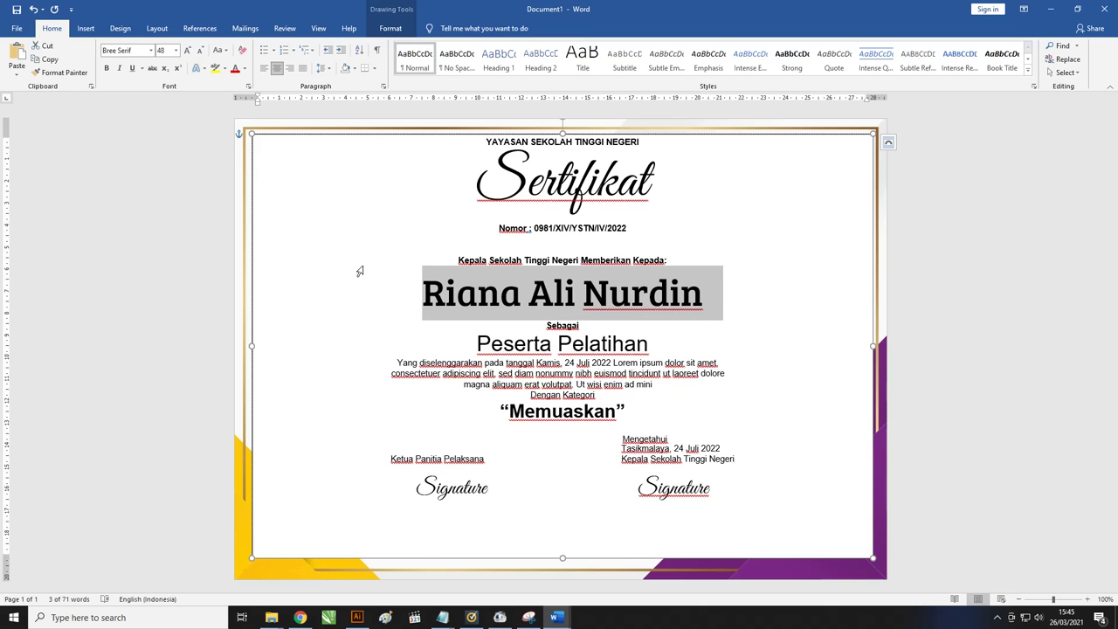
pyautogui.click(567, 303)
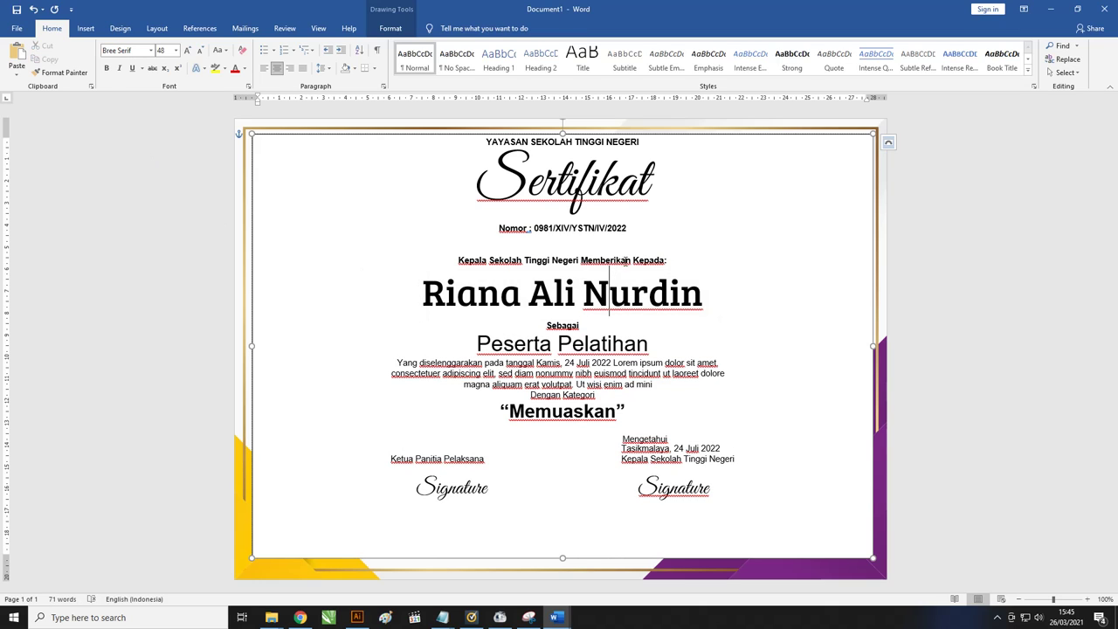
# Select the certificate text box and bring up its Shape Fill options.
pyautogui.click(686, 140)
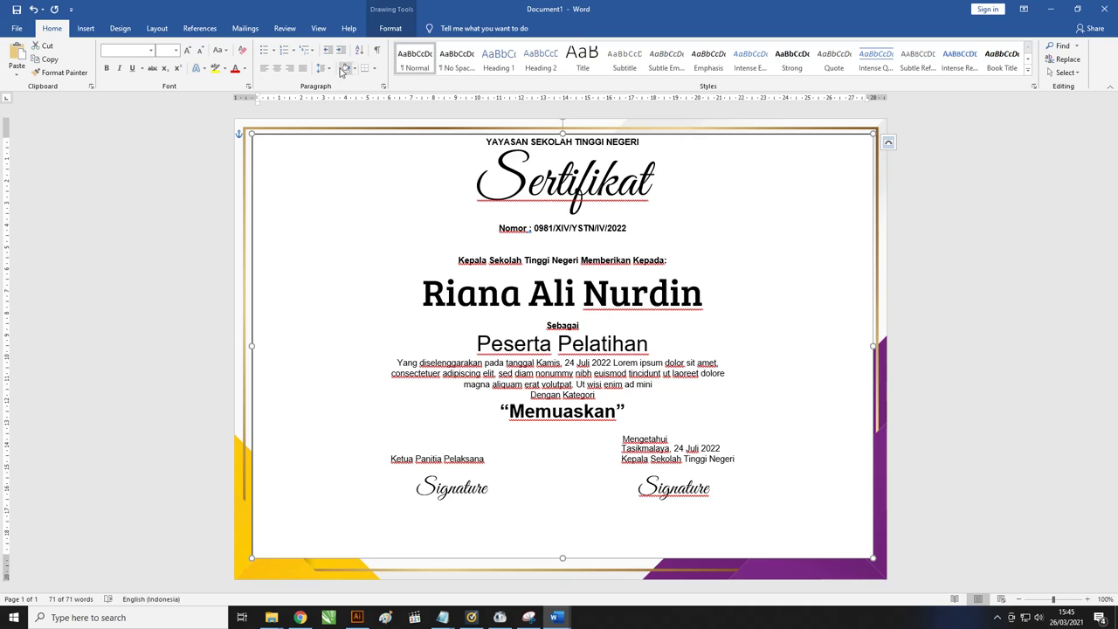
pyautogui.click(389, 28)
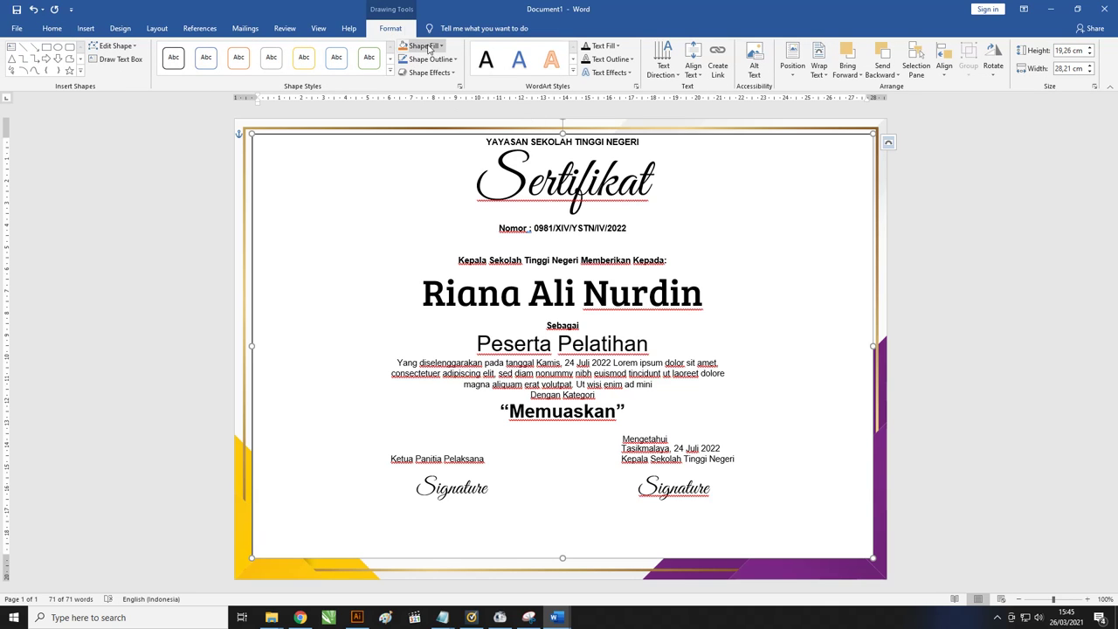
pyautogui.click(428, 48)
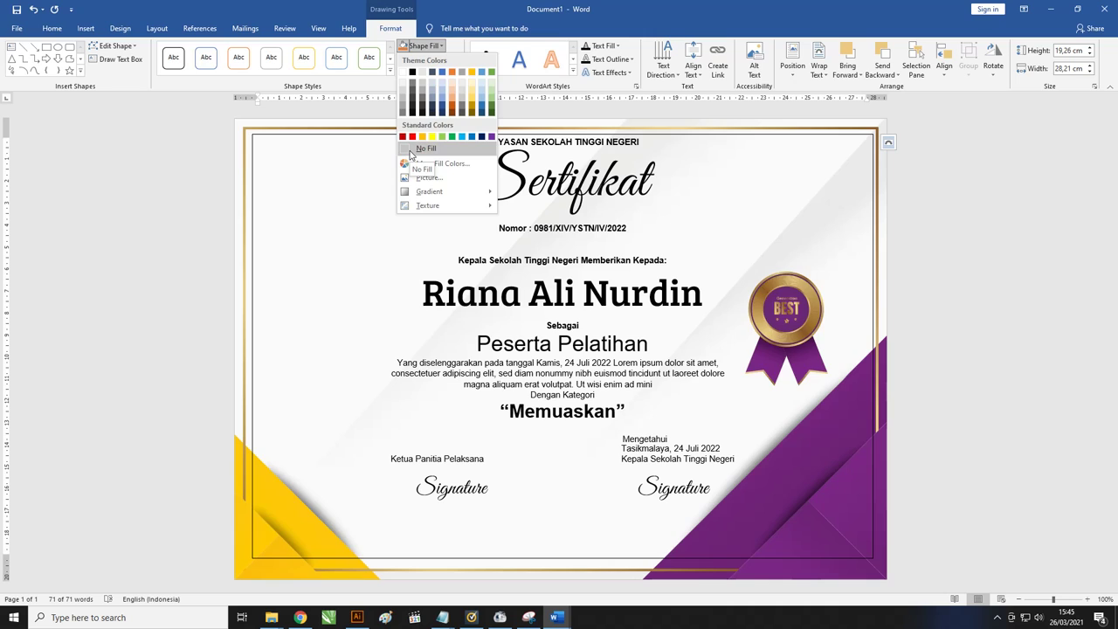
# Give the certificate text box No Fill and No Outline.
pyautogui.click(419, 149)
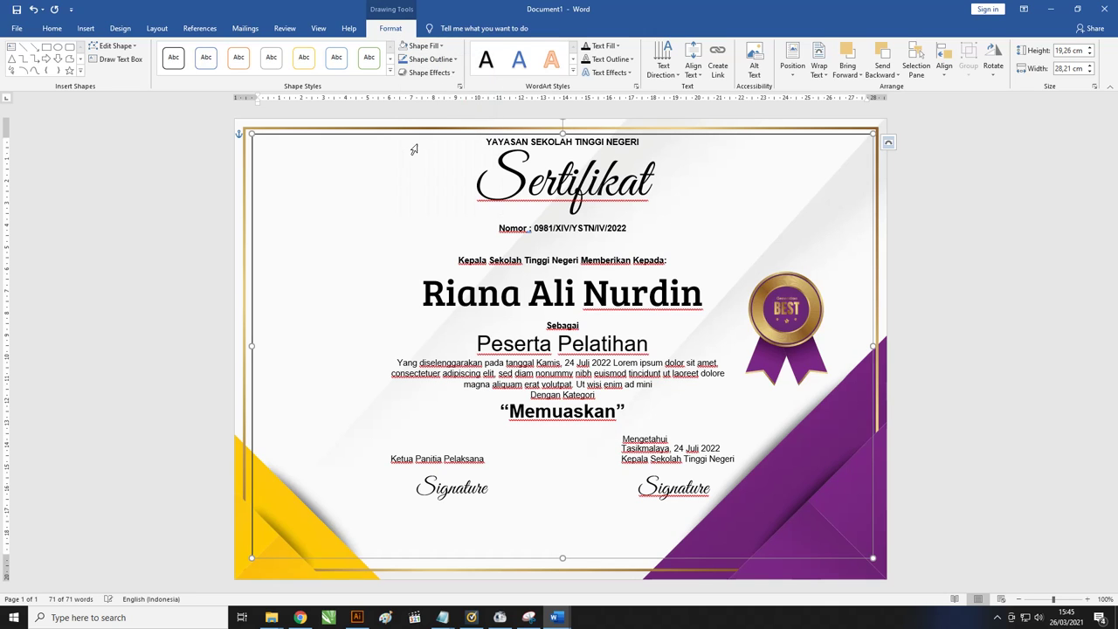
pyautogui.click(430, 58)
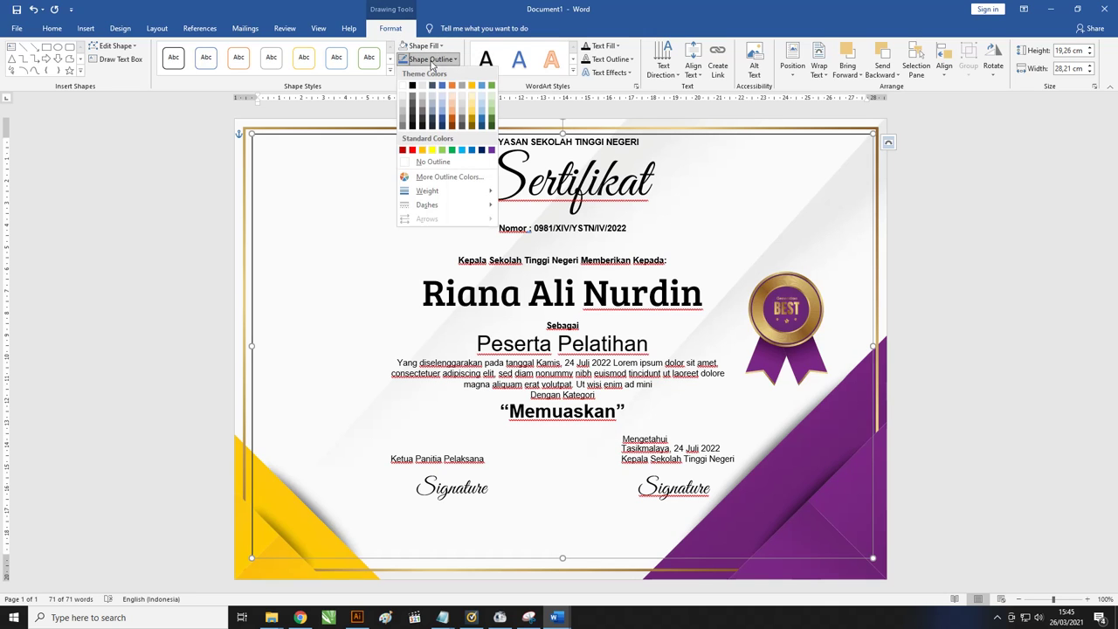
pyautogui.click(440, 162)
pyautogui.click(925, 295)
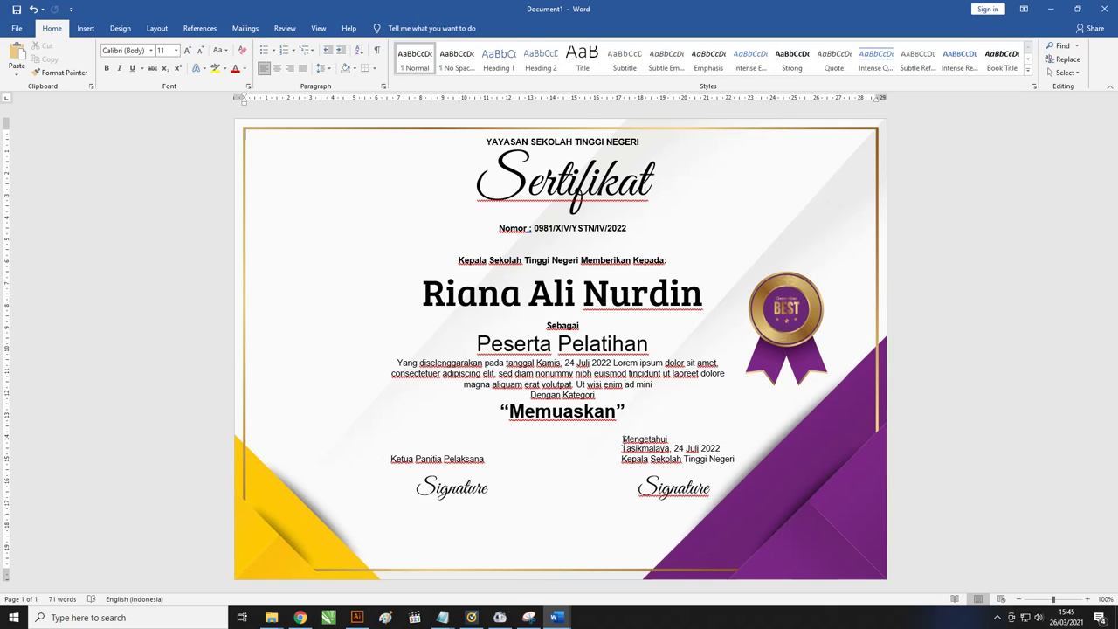
pyautogui.click(646, 357)
# Make the 'Peserta Pelatihan' line bold.
pyautogui.moveTo(623, 341); pyautogui.dragTo(419, 341)
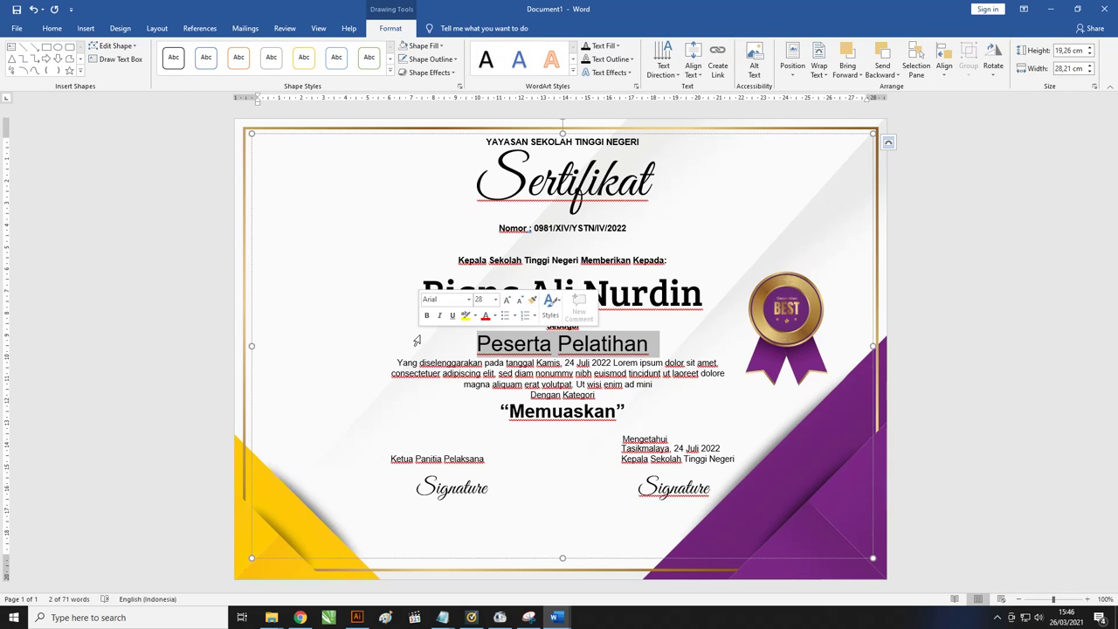
pyautogui.hotkey('ctrl', 'b')
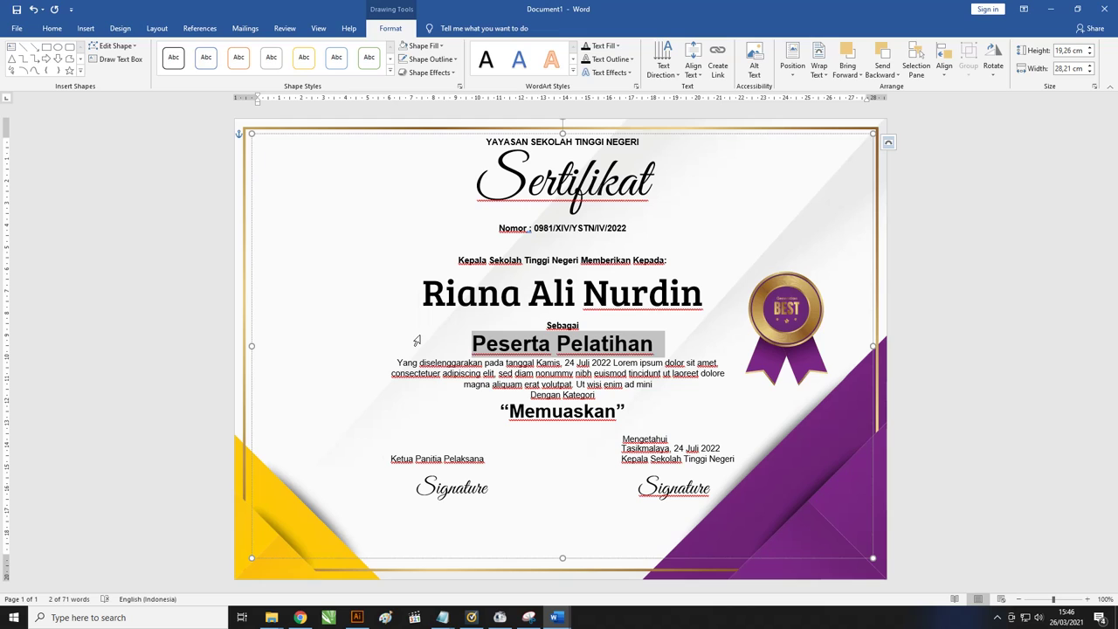
pyautogui.click(551, 346)
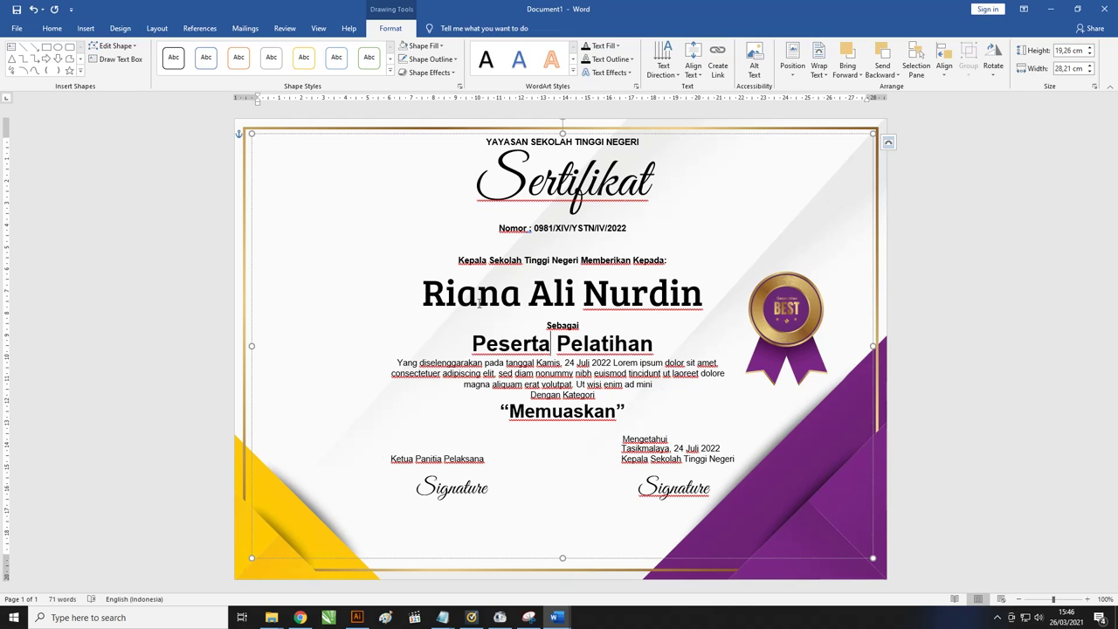
# Apply new line and paragraph spacing to lower the body text beneath it.
pyautogui.click(48, 29)
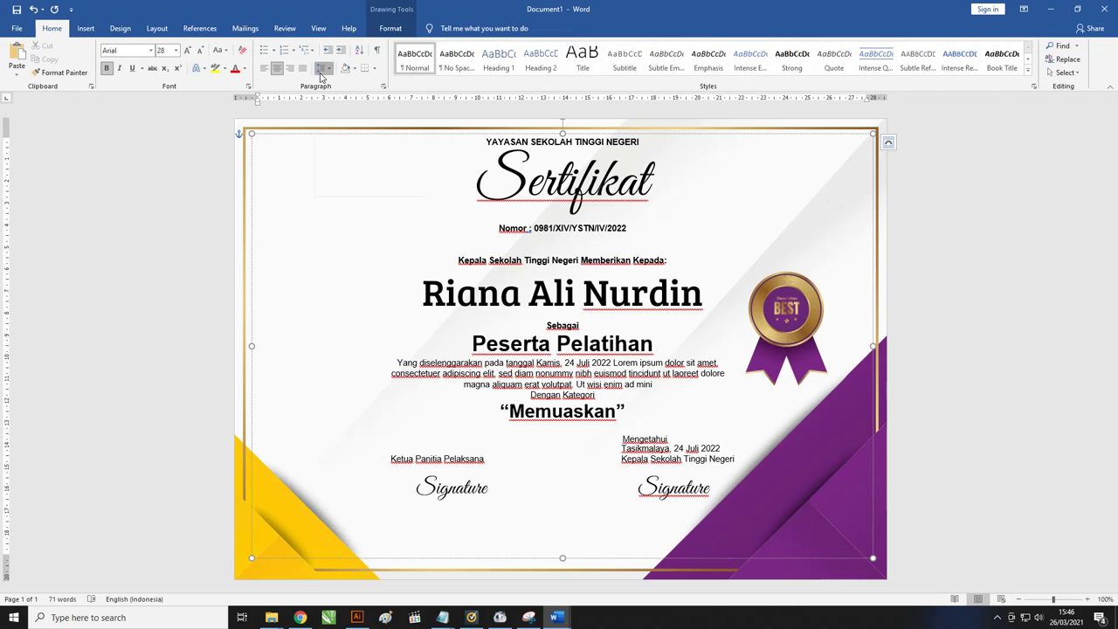
pyautogui.click(323, 68)
pyautogui.click(355, 196)
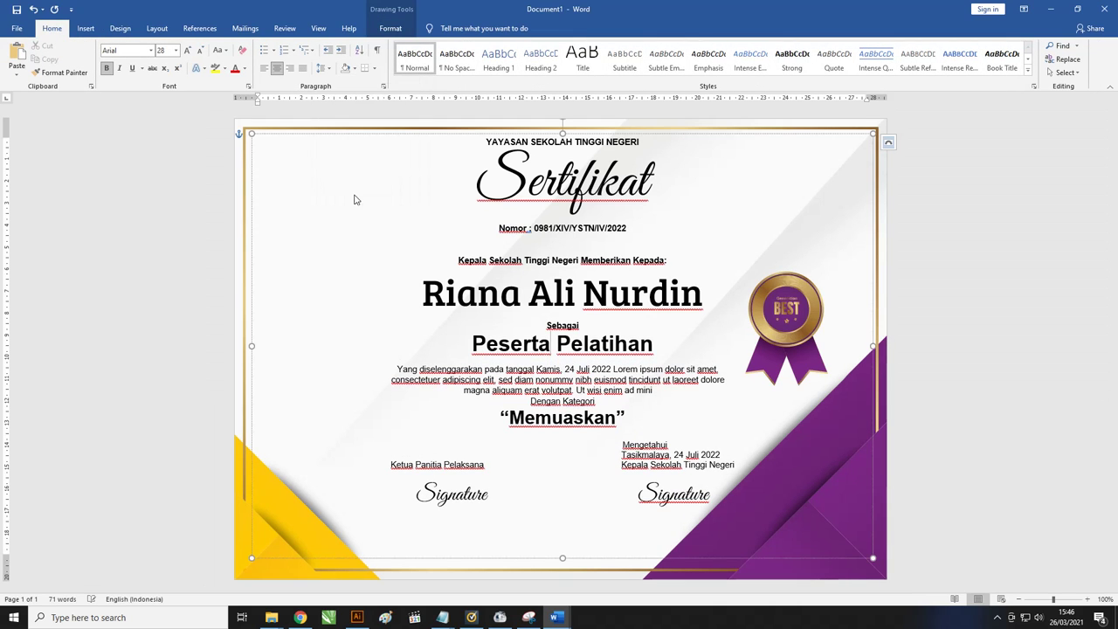
pyautogui.click(598, 326)
# Bold the Sertifikat title and open the Format Shape text fill settings via More Gradients.
pyautogui.tripleClick(597, 180)
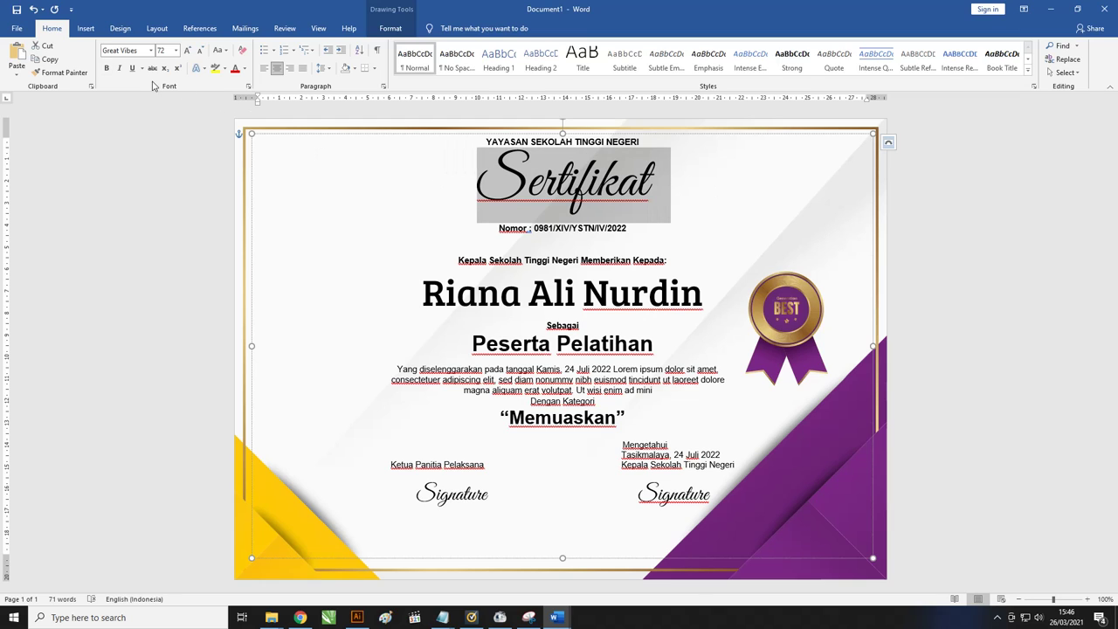
pyautogui.click(106, 68)
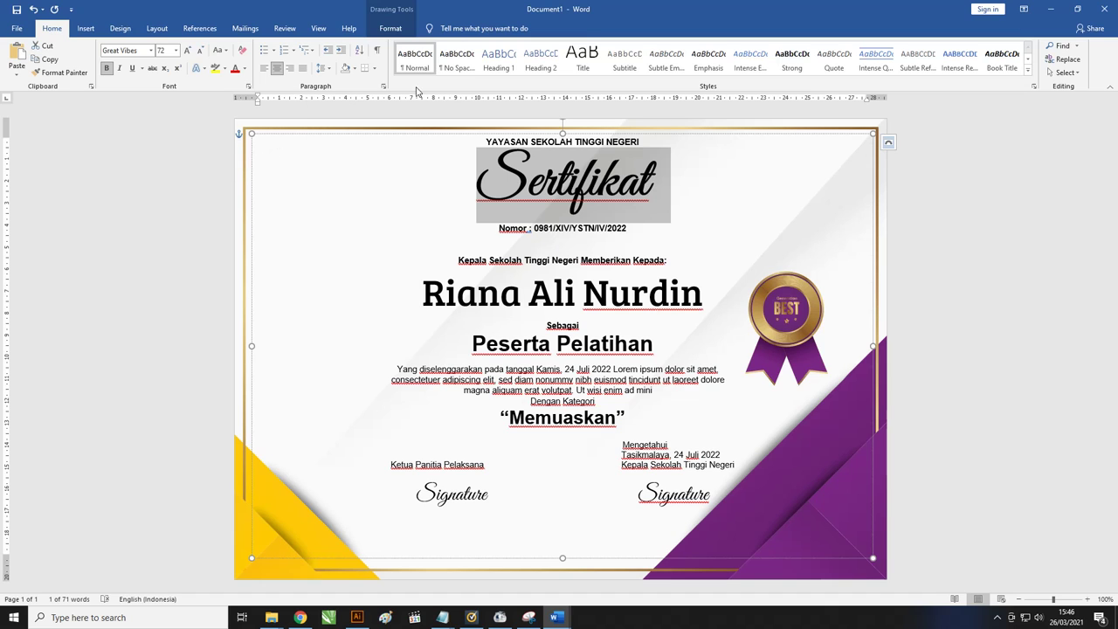
pyautogui.click(401, 30)
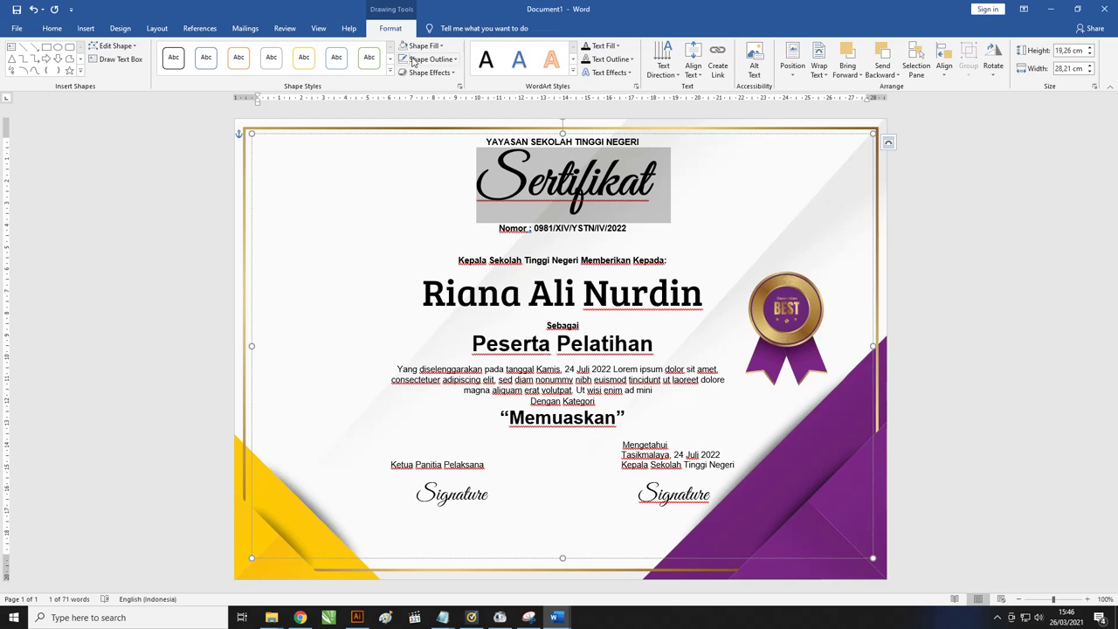
pyautogui.click(618, 46)
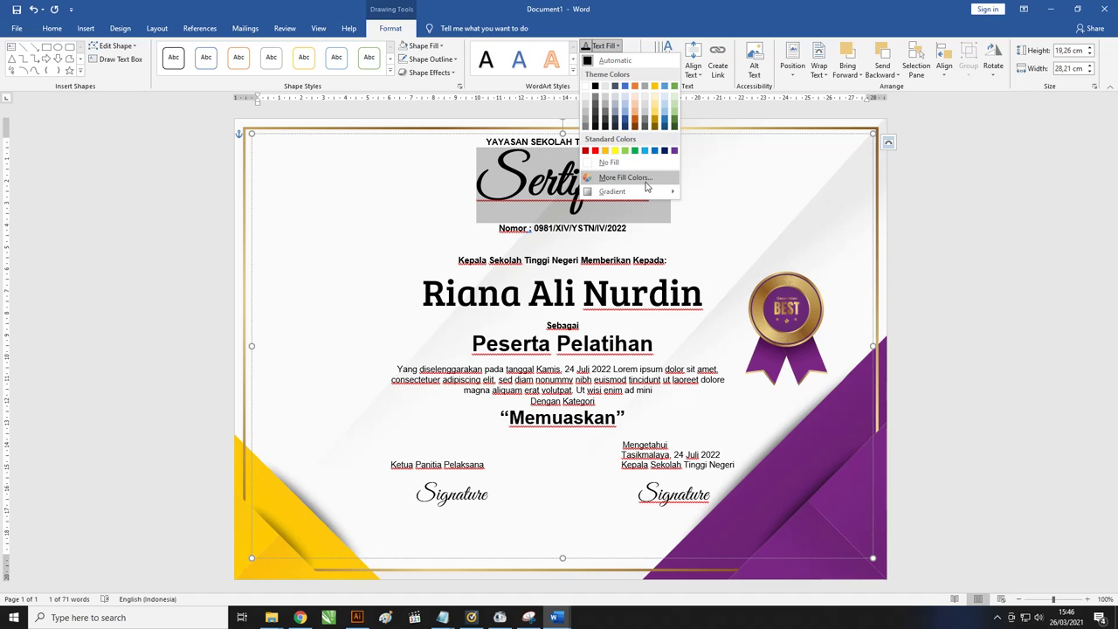
pyautogui.moveTo(627, 192)
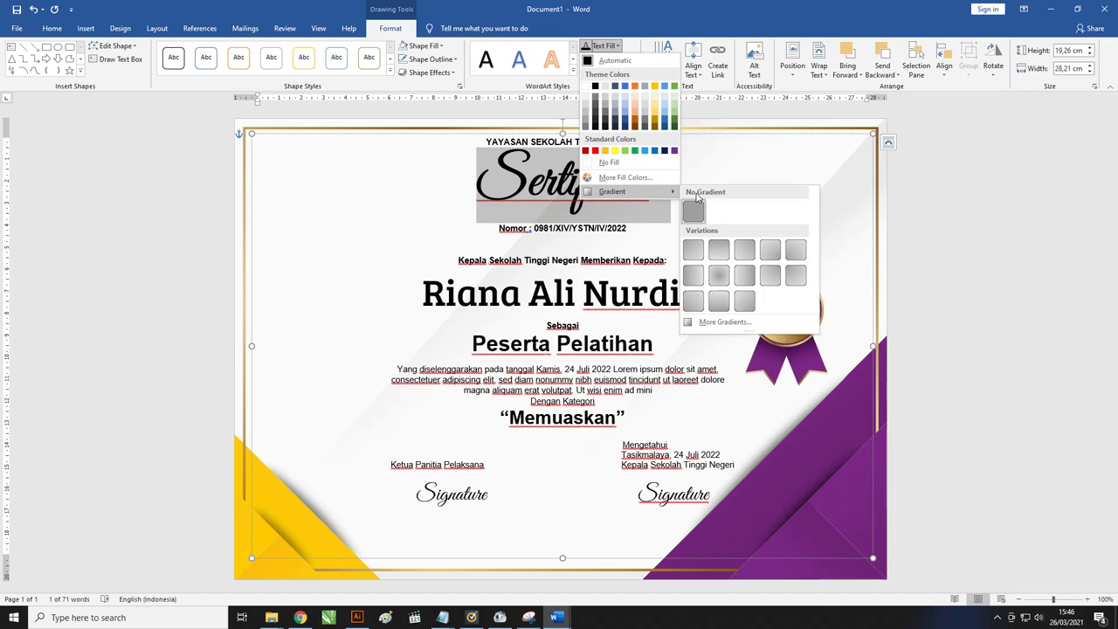
pyautogui.click(724, 321)
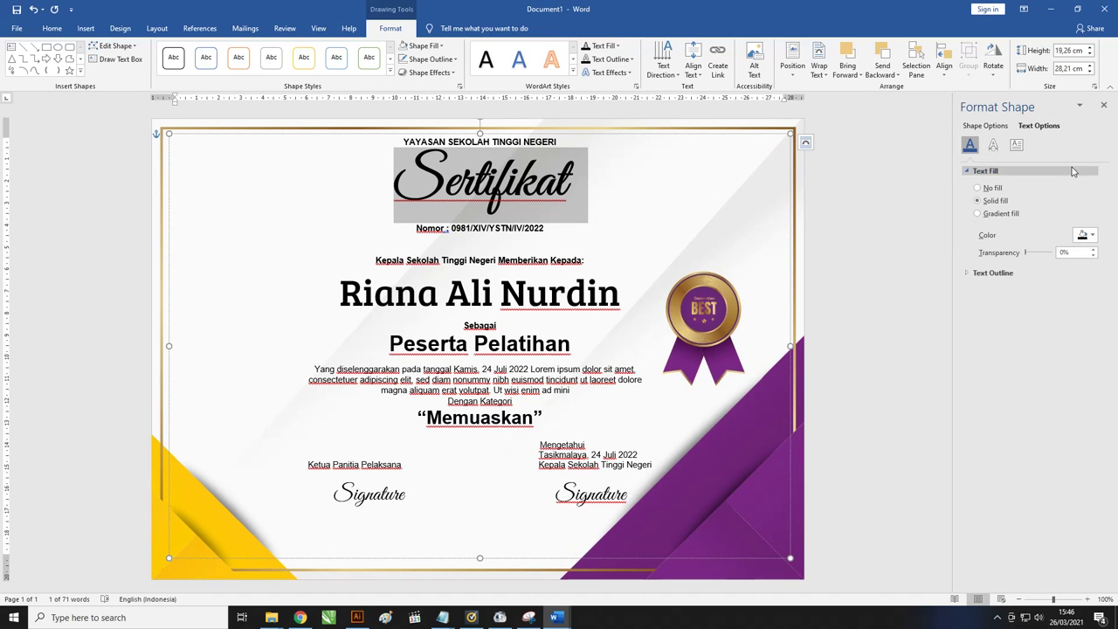
# Switch the Sertifikat text fill to a gold preset gradient.
pyautogui.click(978, 214)
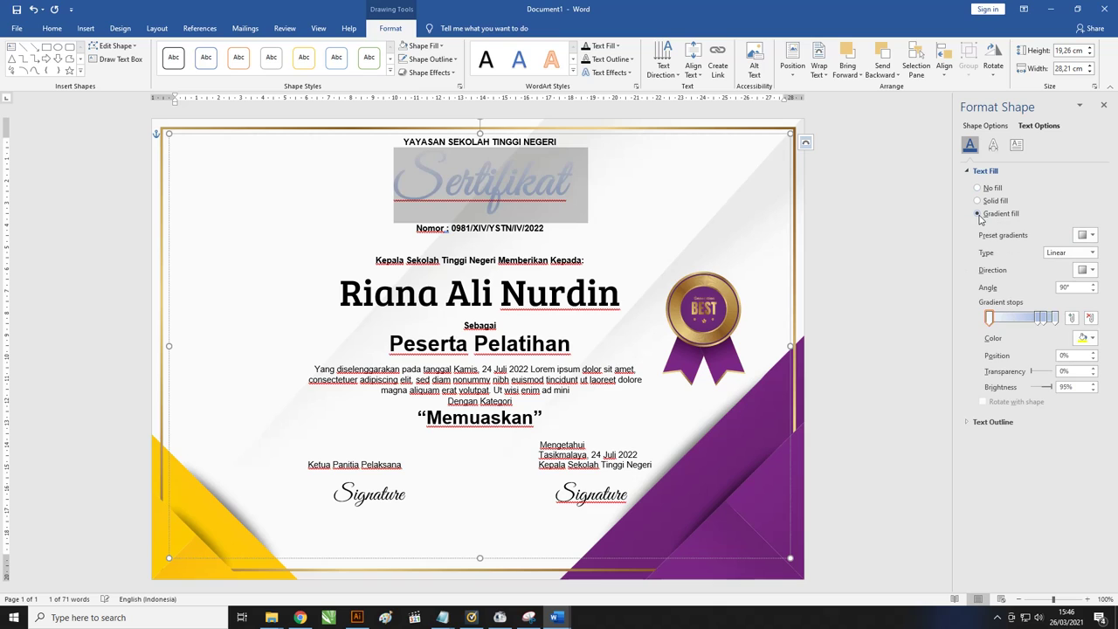
pyautogui.click(1092, 235)
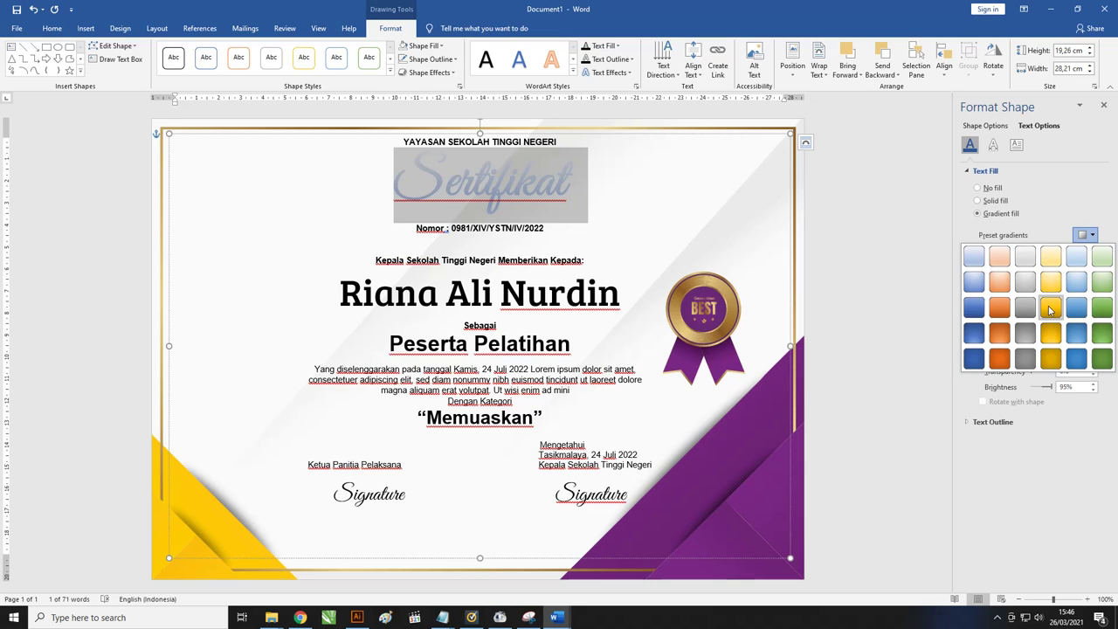
pyautogui.click(1051, 310)
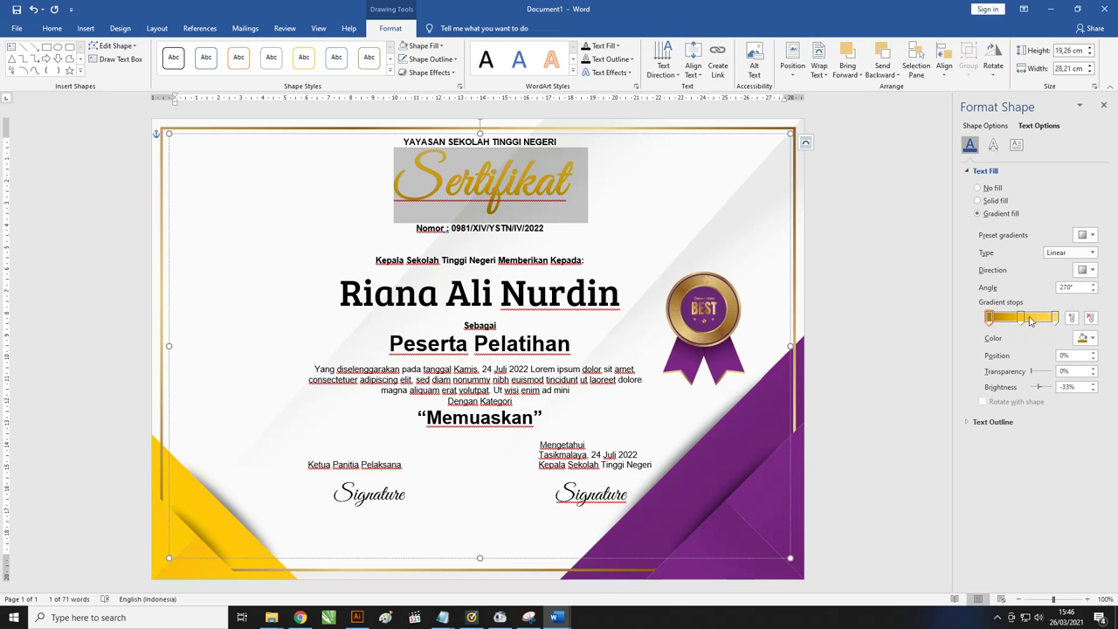
# Remove extra gradient stops and move the darker stop to the gradient start.
pyautogui.click(1023, 319)
pyautogui.moveTo(1030, 319); pyautogui.dragTo(1061, 319)
pyautogui.click(1089, 319)
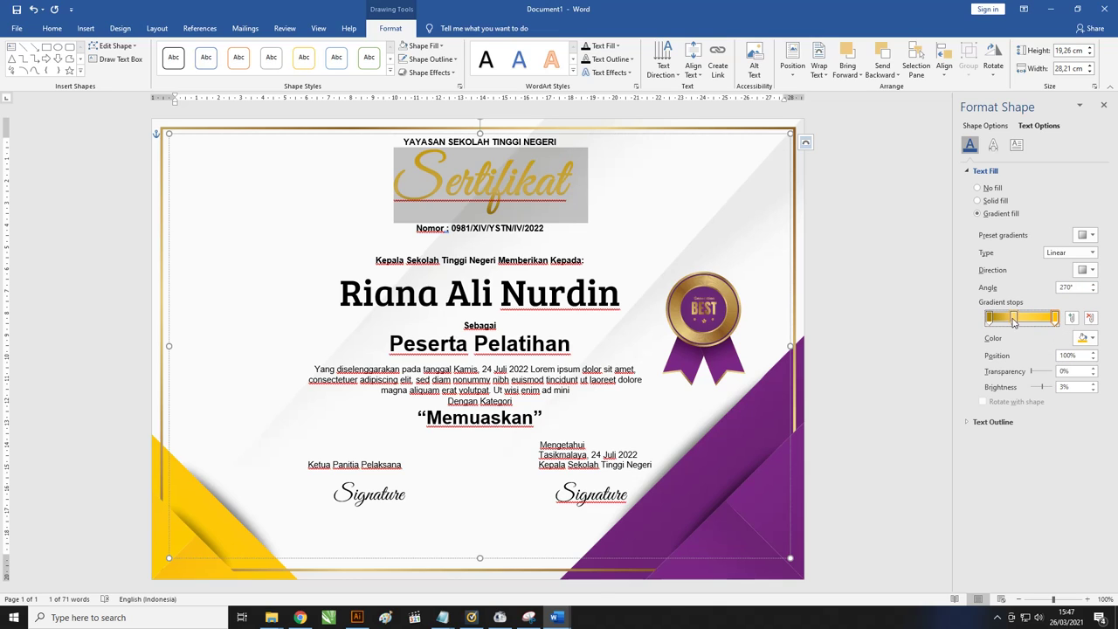
pyautogui.moveTo(1014, 321); pyautogui.dragTo(998, 322)
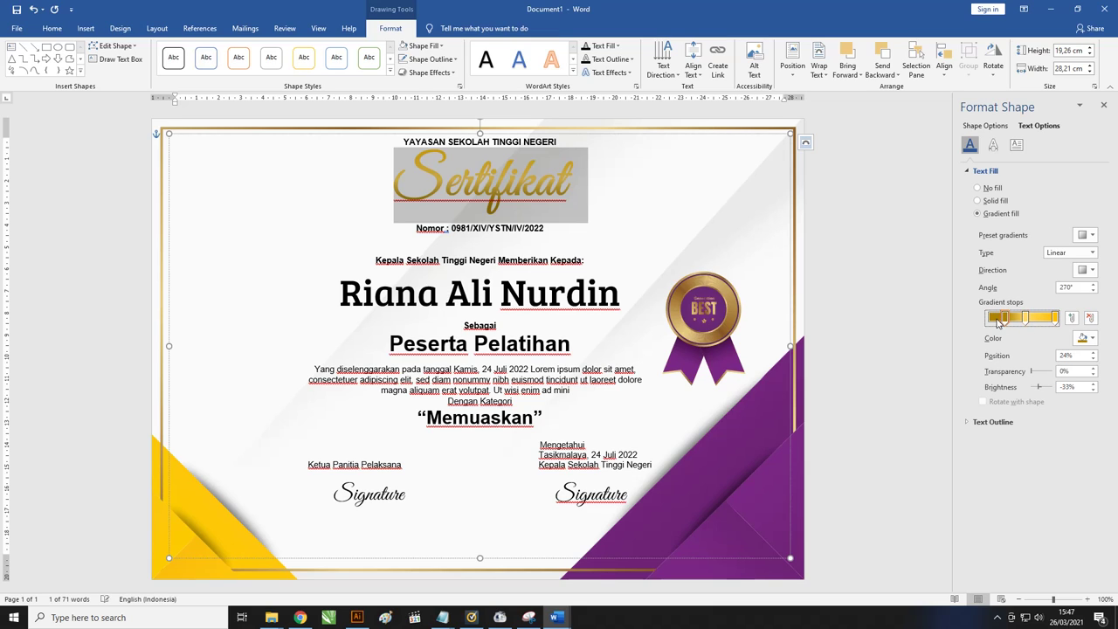
pyautogui.click(1027, 325)
pyautogui.click(1091, 317)
pyautogui.moveTo(994, 325); pyautogui.dragTo(1041, 321)
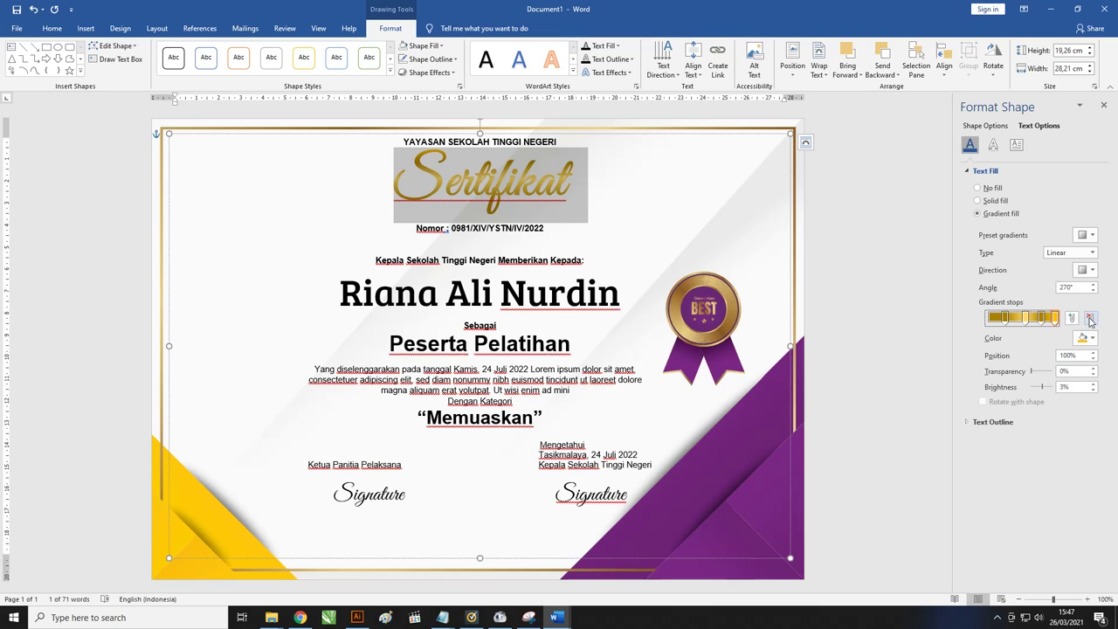
pyautogui.click(1091, 318)
pyautogui.moveTo(1042, 321); pyautogui.dragTo(976, 319)
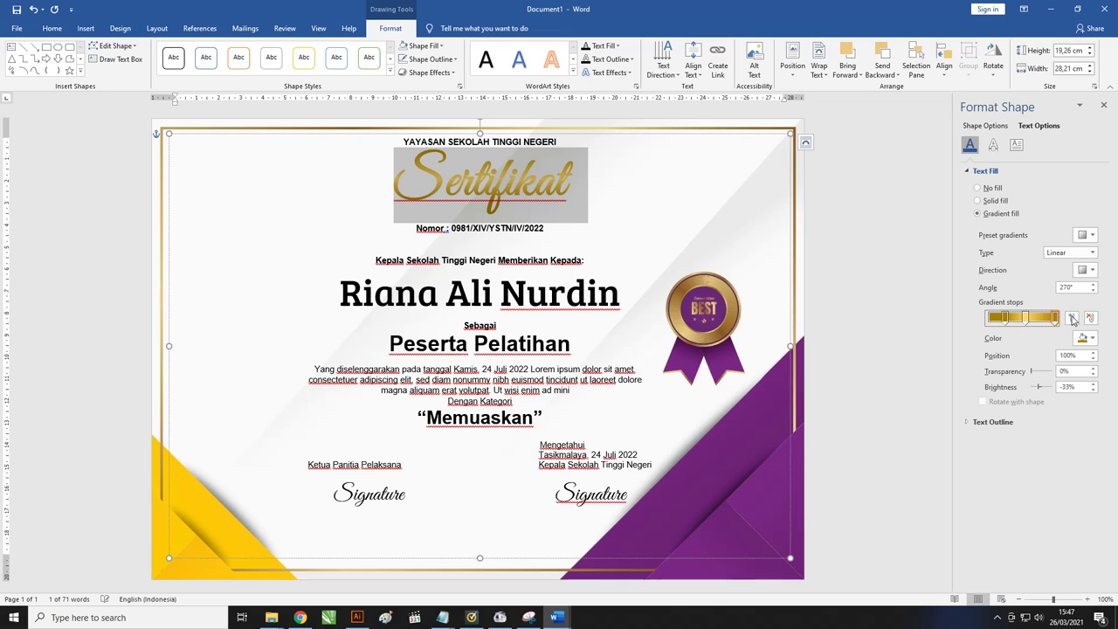
# Set the 55% gradient stop to a light gold shade and preview the title.
pyautogui.click(1025, 317)
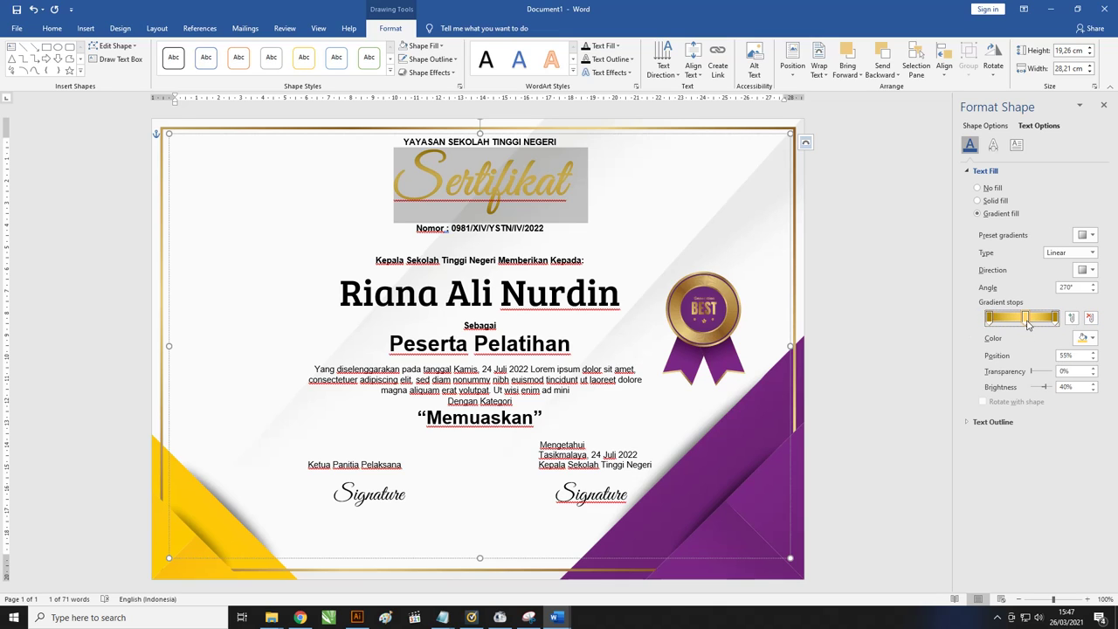
pyautogui.click(1093, 339)
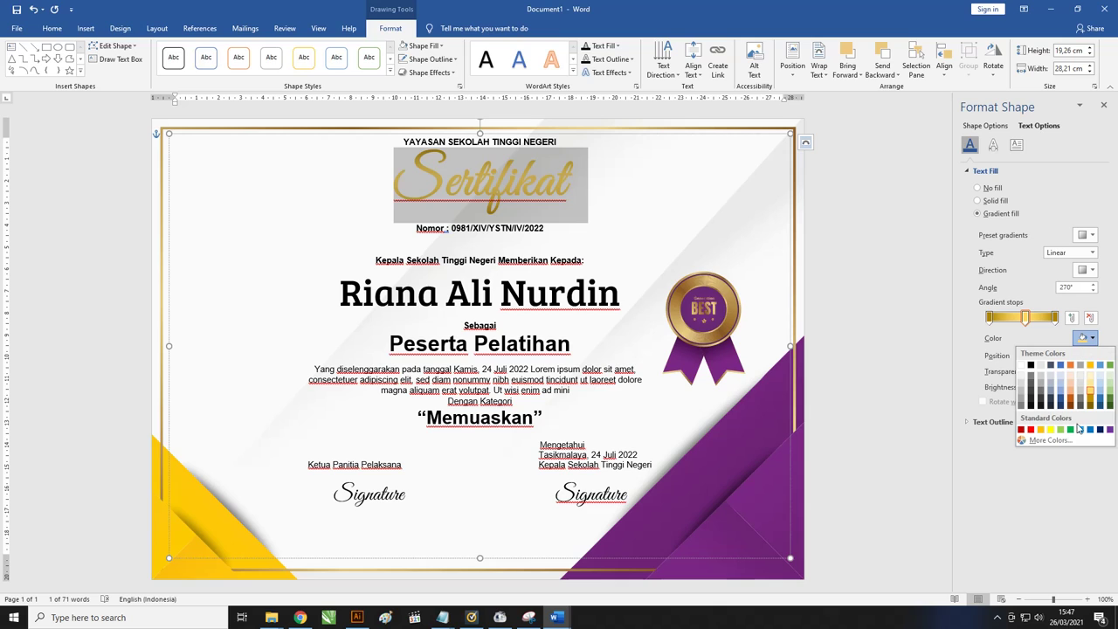
pyautogui.click(1090, 386)
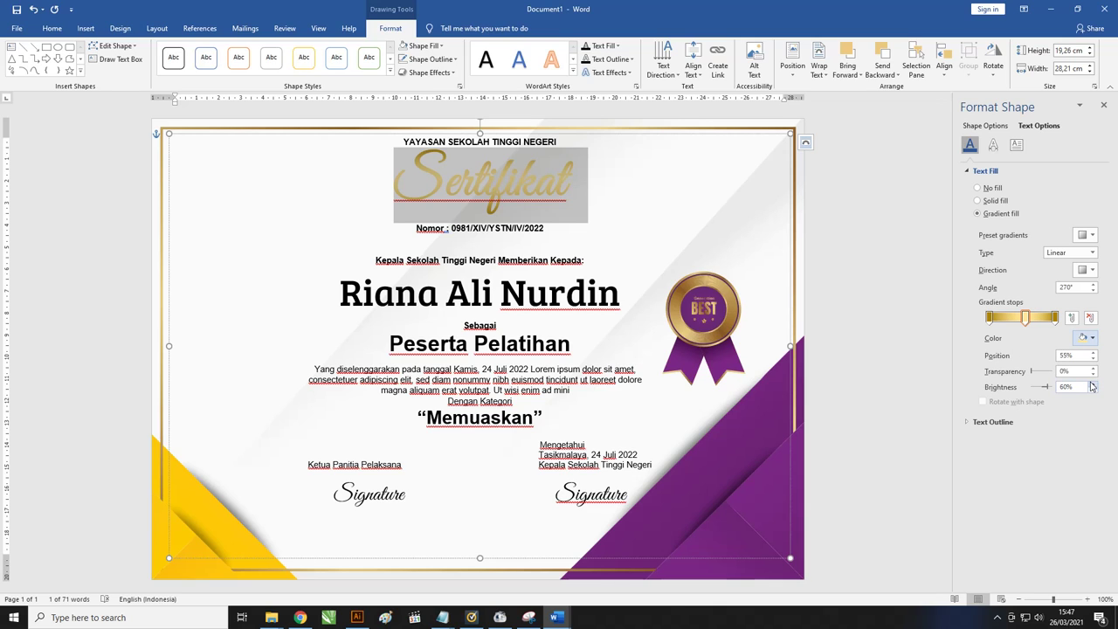
pyautogui.click(515, 184)
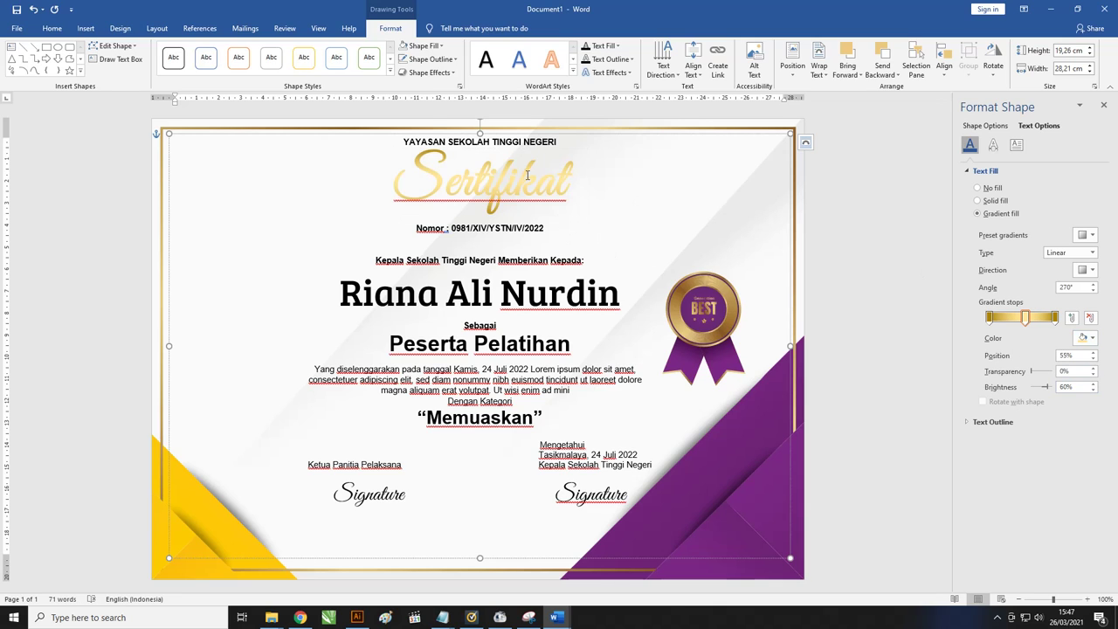
pyautogui.doubleClick(453, 178)
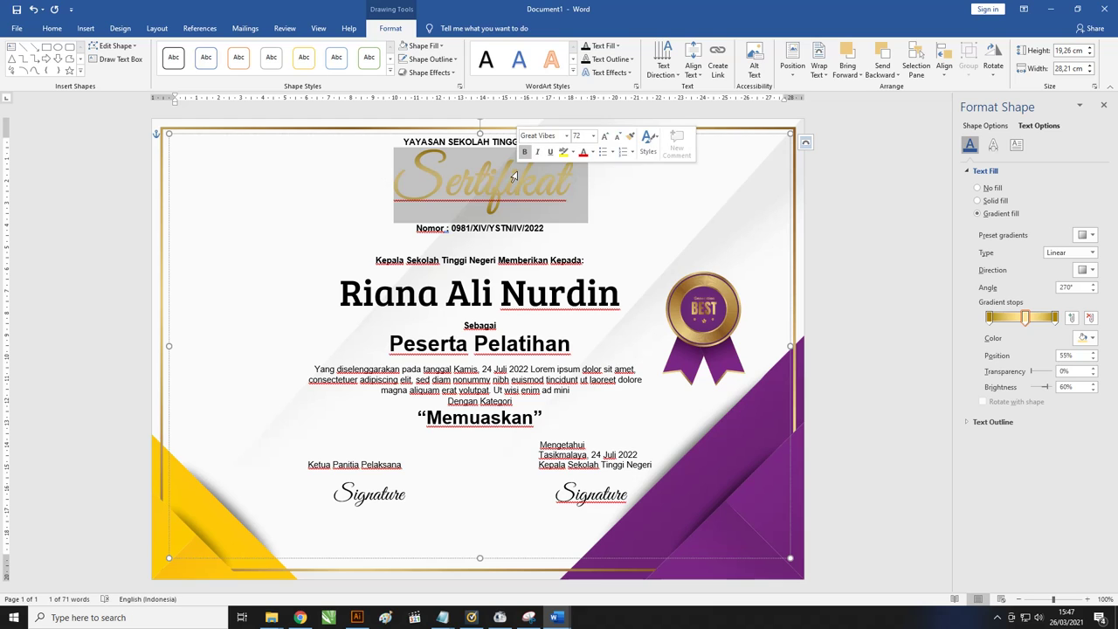
# Apply a preset text shadow to the Sertifikat title.
pyautogui.click(993, 145)
pyautogui.click(968, 171)
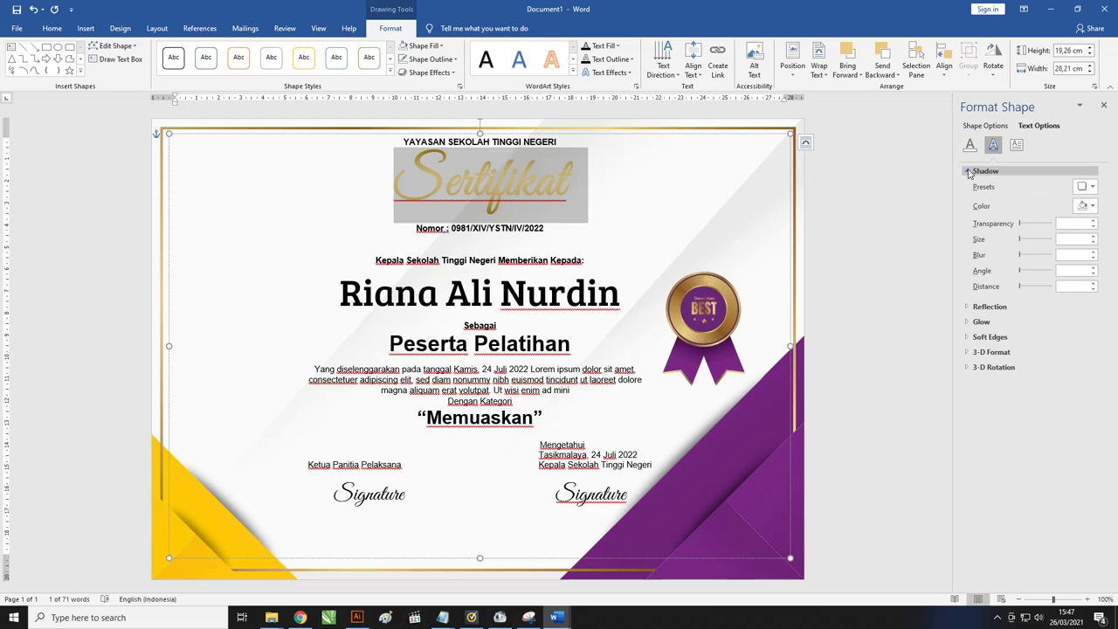
pyautogui.click(1086, 186)
pyautogui.click(1066, 273)
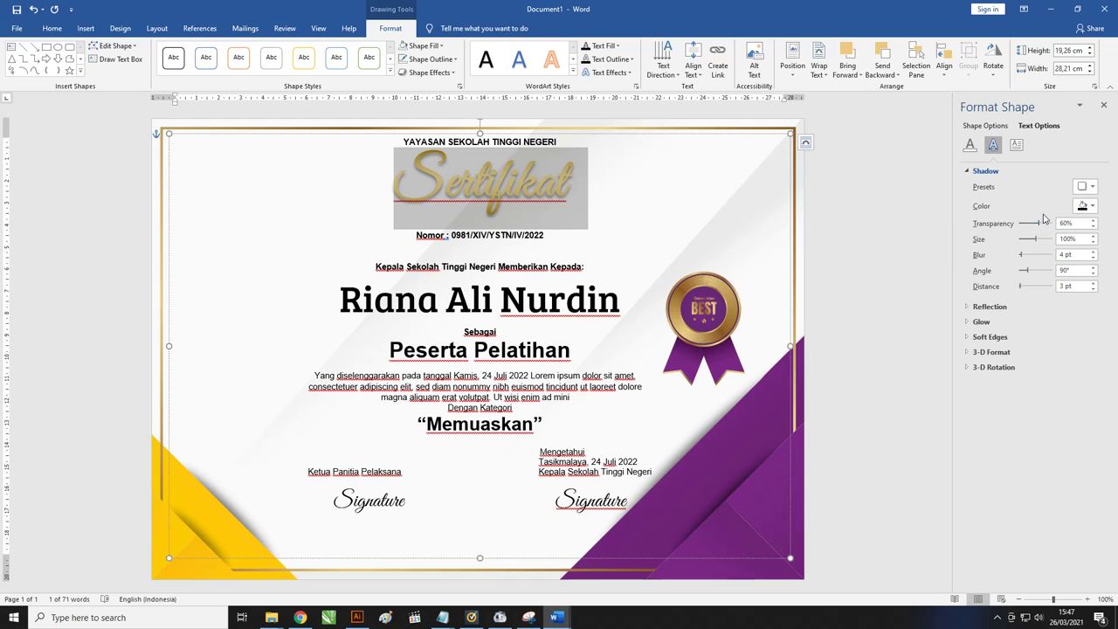
# Set the shadow to 0% transparency, 100% size, 0 pt blur, 22° angle and 2 pt distance.
pyautogui.moveTo(1039, 226)
pyautogui.mouseDown()
pyautogui.moveTo(994, 227)
pyautogui.moveTo(1026, 239)
pyautogui.moveTo(1015, 236)
pyautogui.mouseUp()
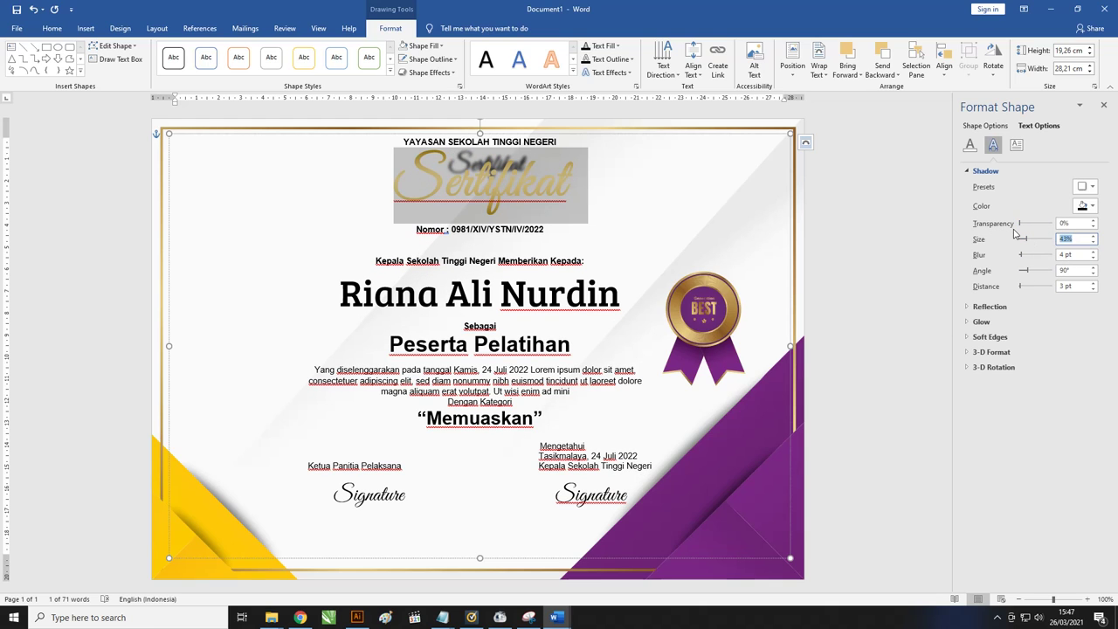
pyautogui.write('00')
pyautogui.press('Return')
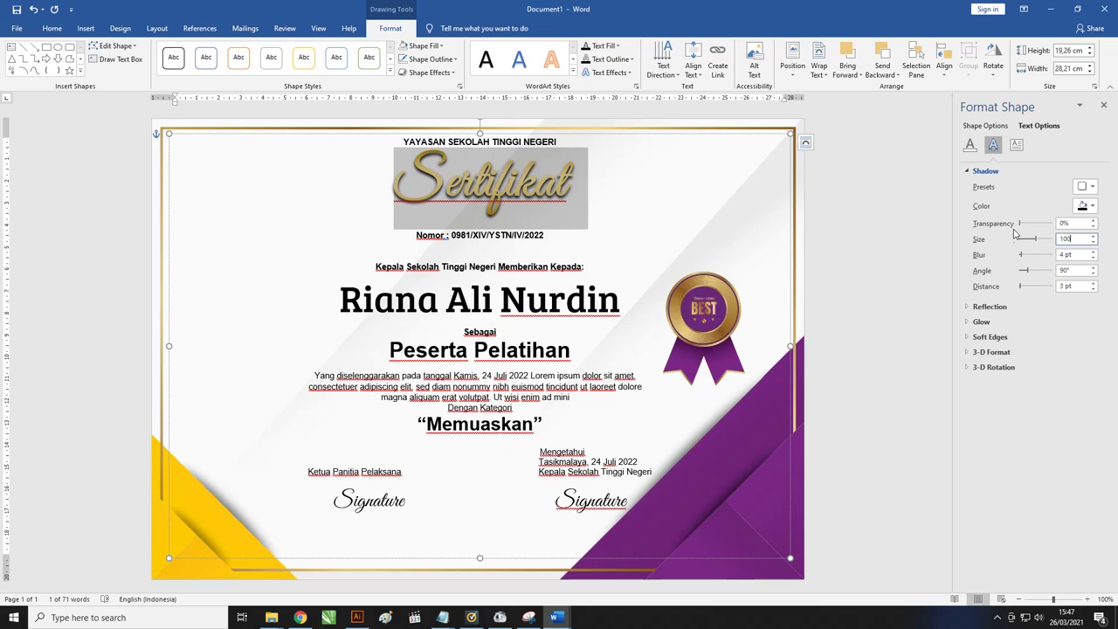
pyautogui.moveTo(1021, 254); pyautogui.dragTo(1018, 256)
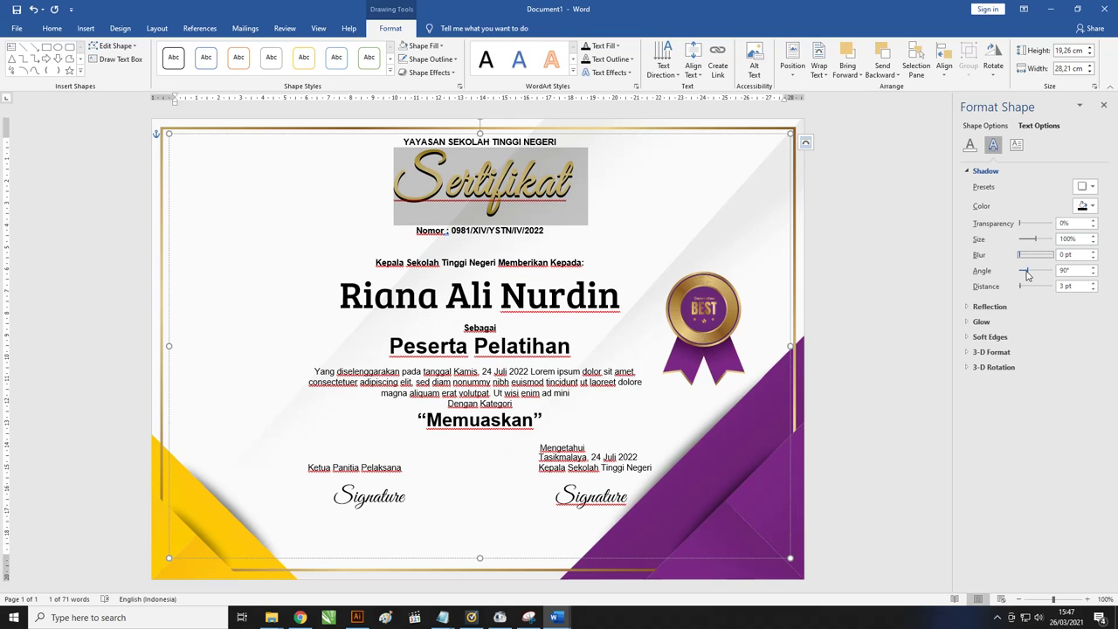
pyautogui.moveTo(1027, 275); pyautogui.dragTo(1022, 275)
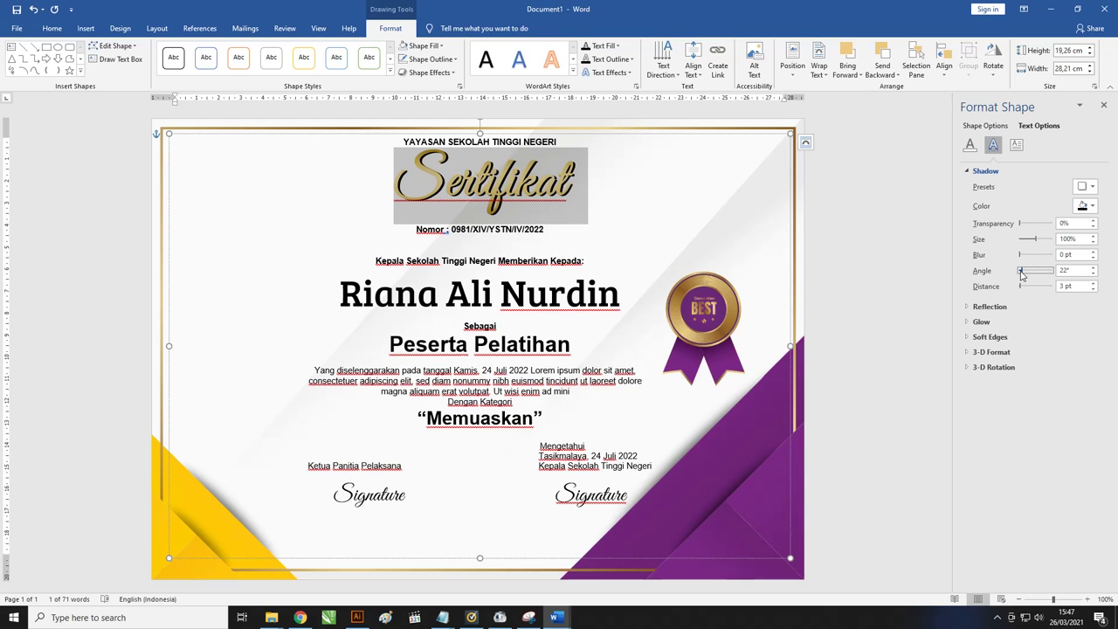
pyautogui.click(1095, 292)
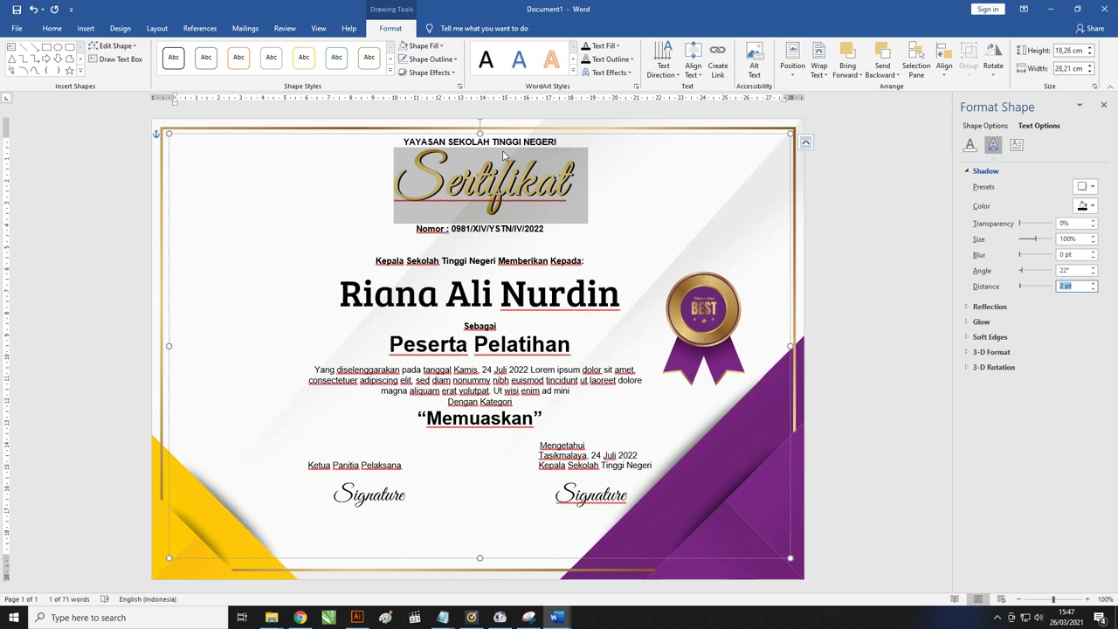
pyautogui.click(537, 179)
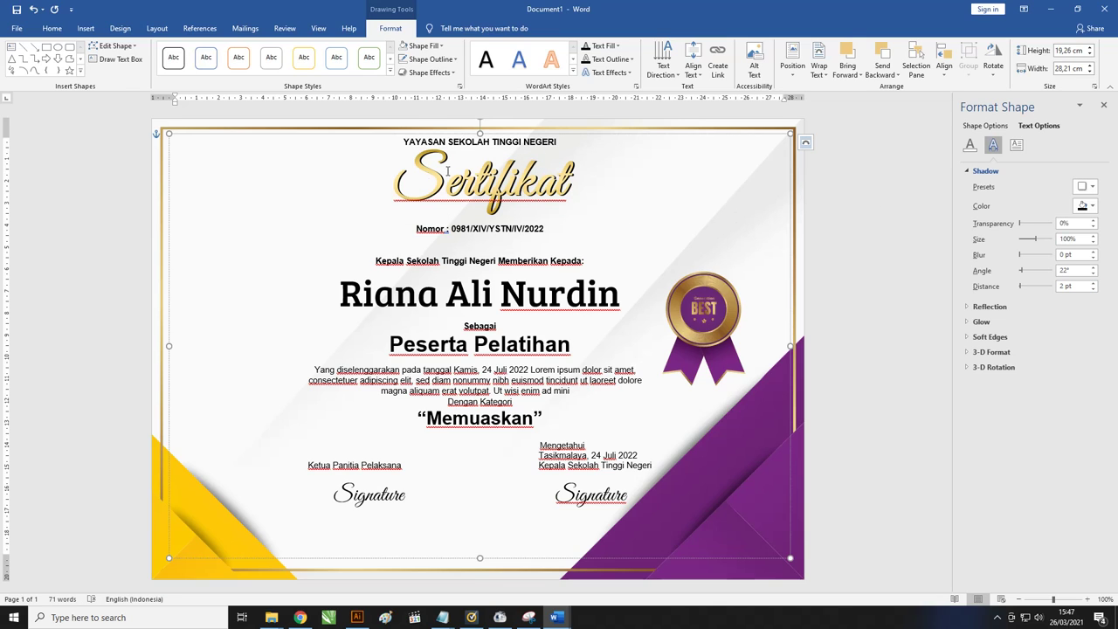
pyautogui.moveTo(394, 179); pyautogui.dragTo(587, 179)
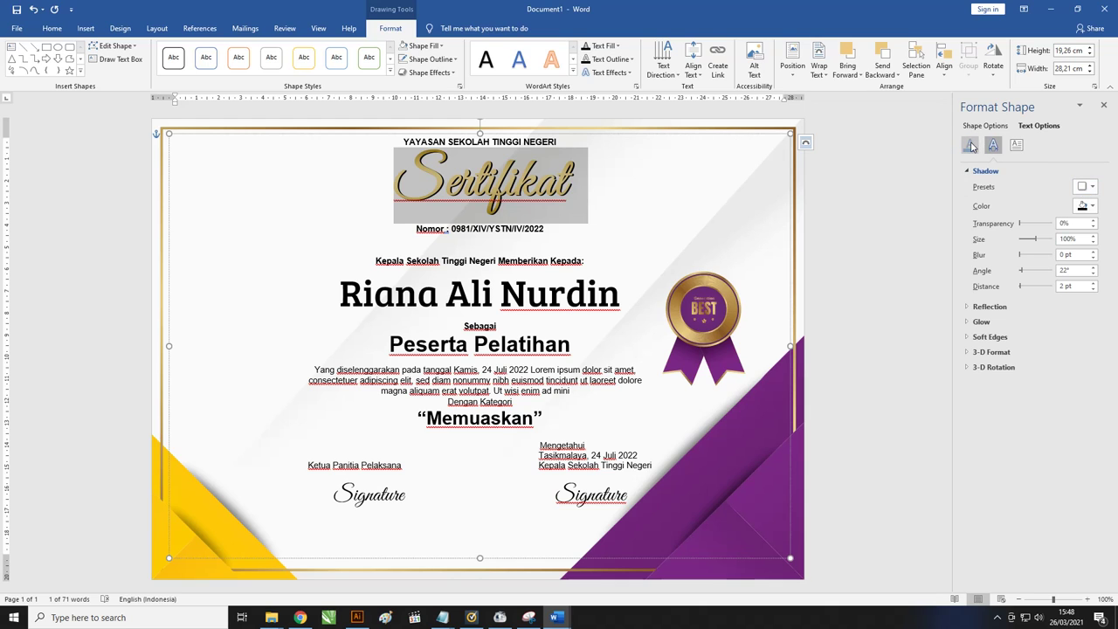
# Set the title's gold gradient direction to a 90° angle.
pyautogui.click(969, 145)
pyautogui.click(1082, 234)
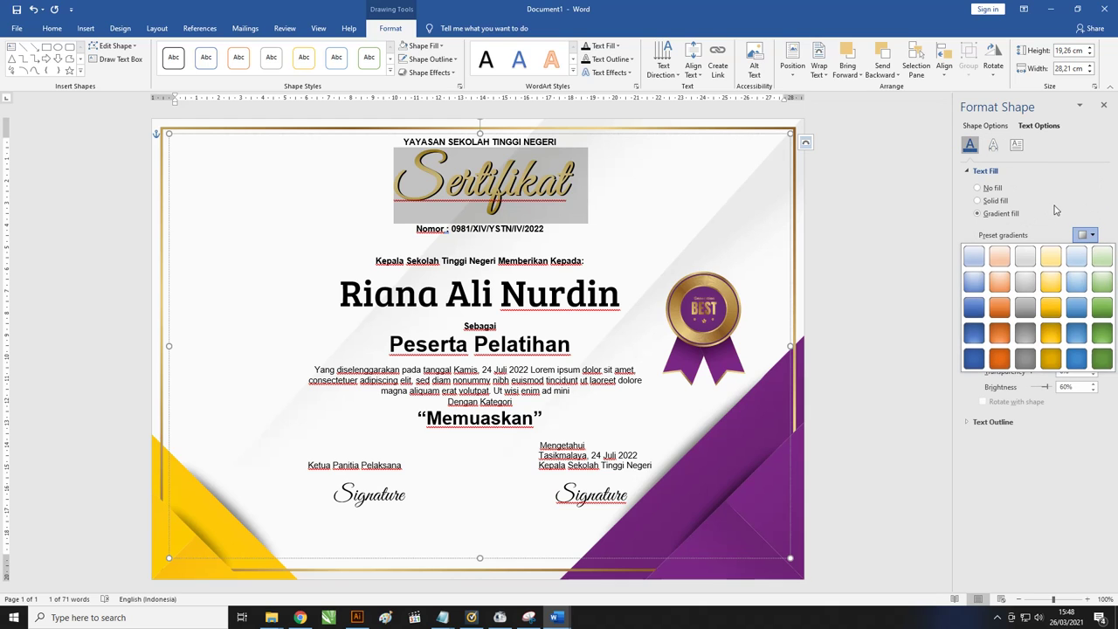
pyautogui.click(1059, 214)
pyautogui.click(1082, 268)
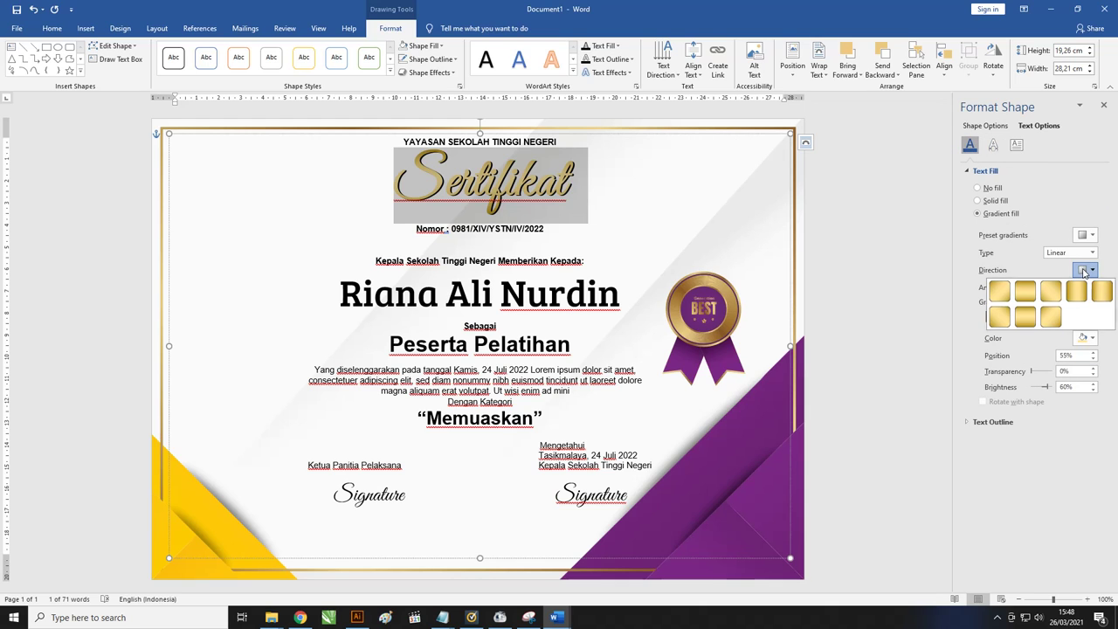
pyautogui.click(1026, 297)
# Add a gradient stop at 78% with −33% brightness, then reselect the title.
pyautogui.click(1043, 318)
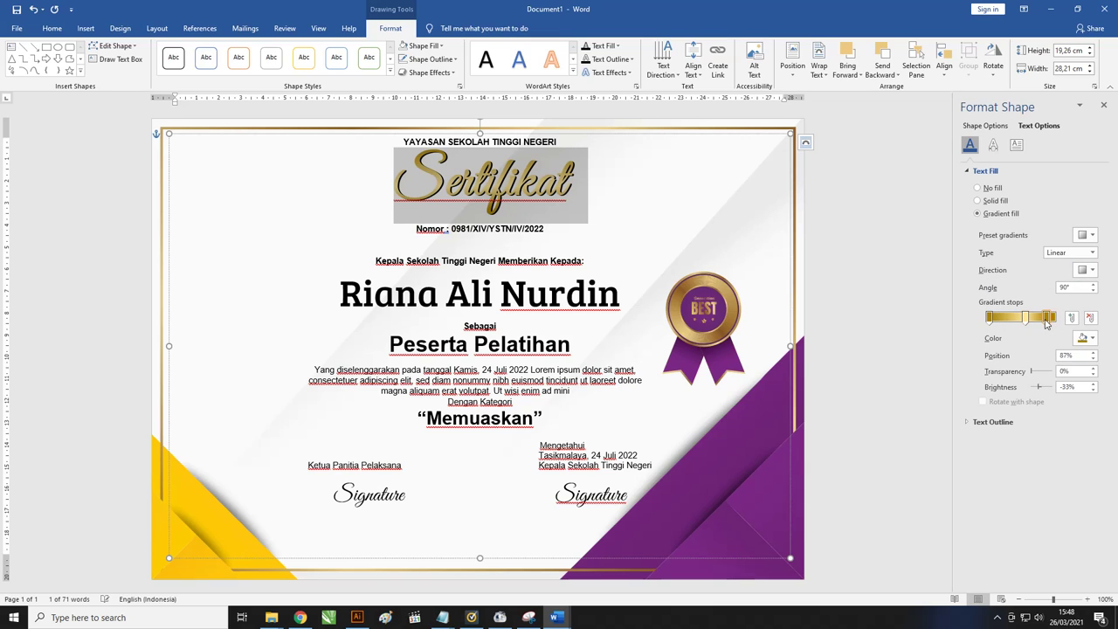
pyautogui.moveTo(1043, 319)
pyautogui.mouseDown()
pyautogui.moveTo(989, 319)
pyautogui.moveTo(1041, 322)
pyautogui.mouseUp()
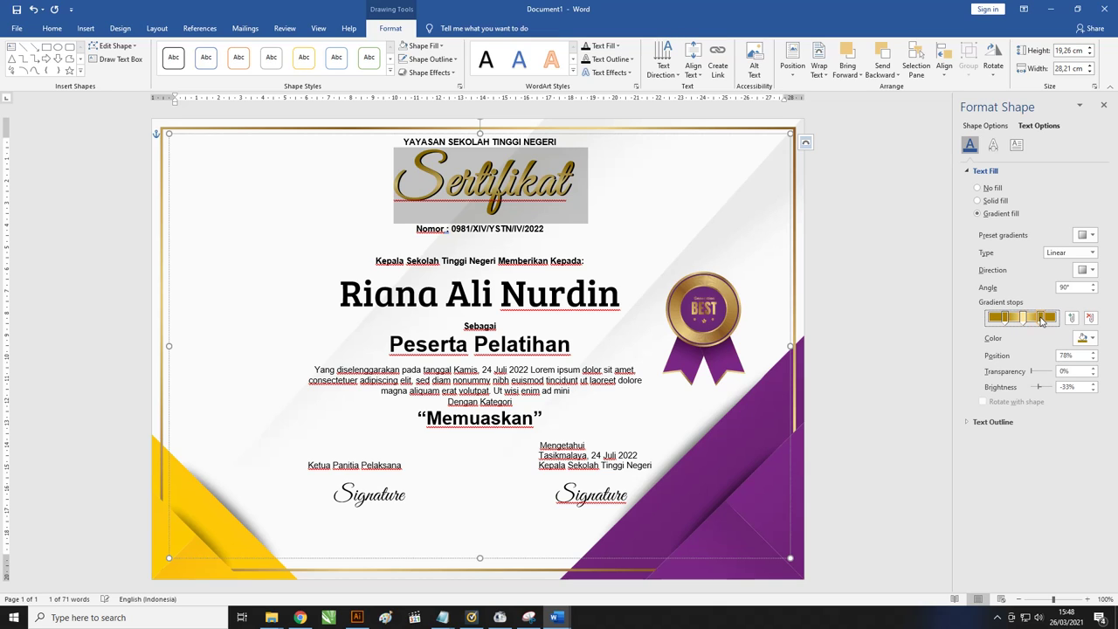
pyautogui.click(746, 214)
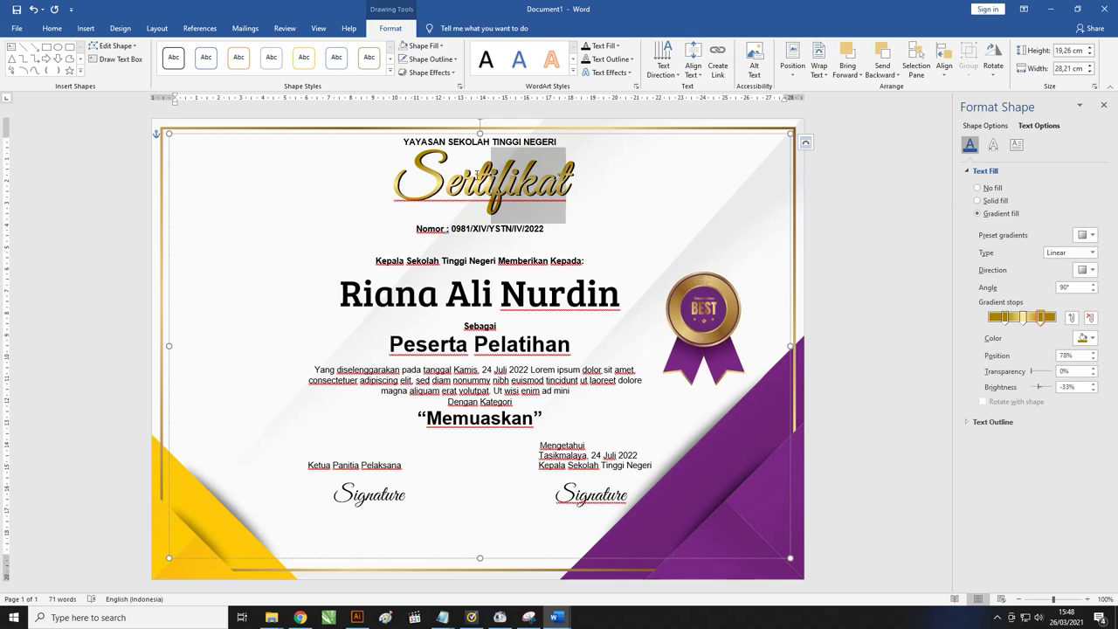
pyautogui.moveTo(578, 176); pyautogui.dragTo(393, 179)
pyautogui.click(516, 206)
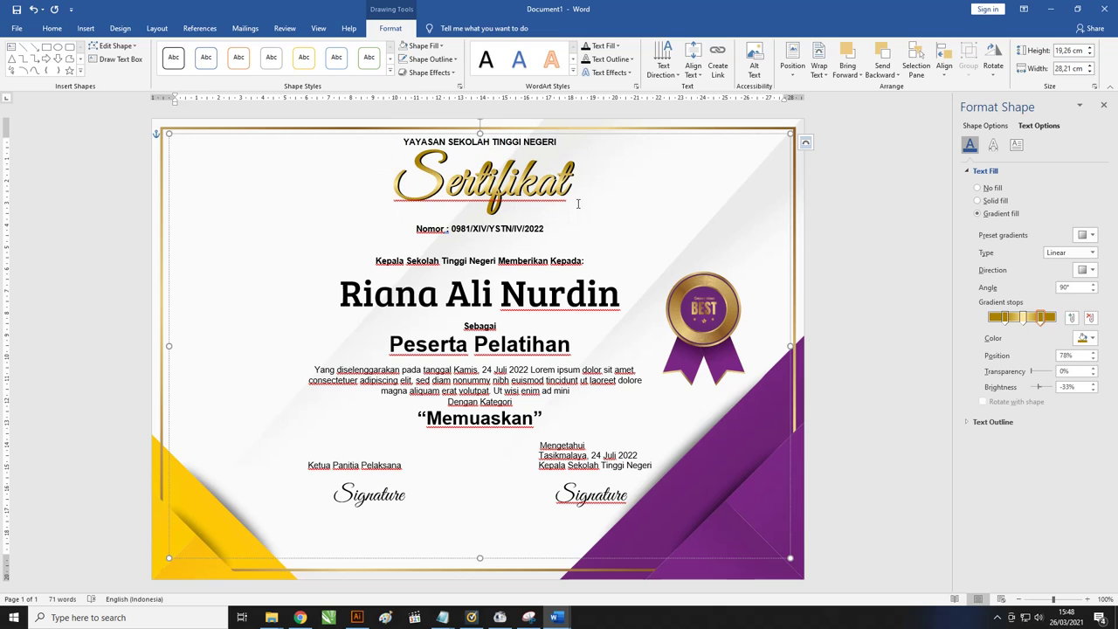
pyautogui.moveTo(576, 185); pyautogui.dragTo(380, 179)
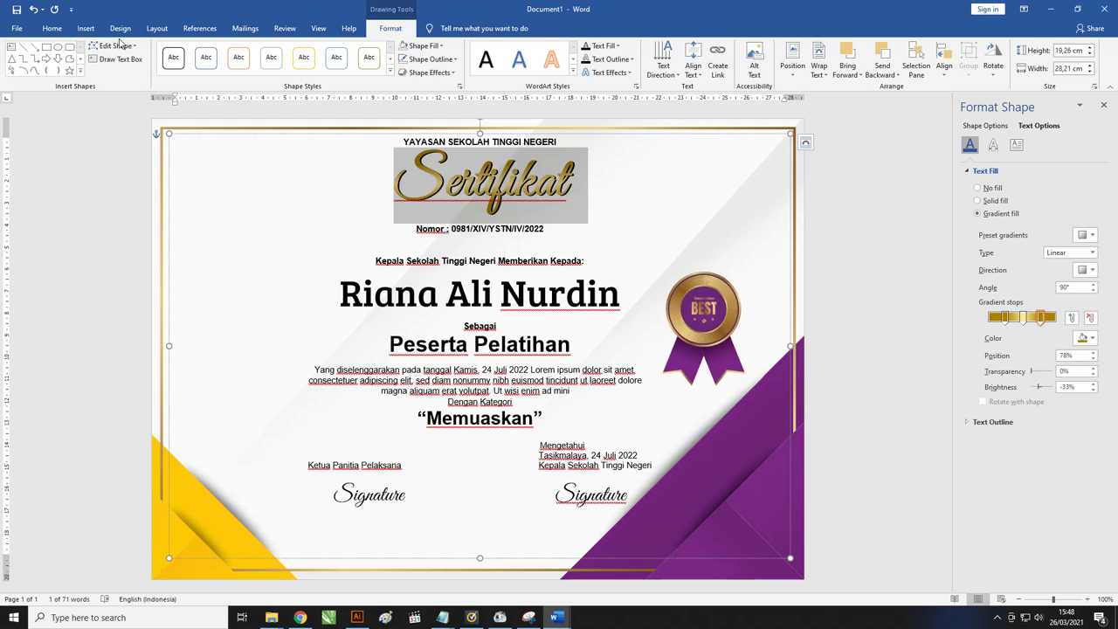
# Copy the Sertifikat title's formatting onto the recipient's name with Format Painter.
pyautogui.click(58, 30)
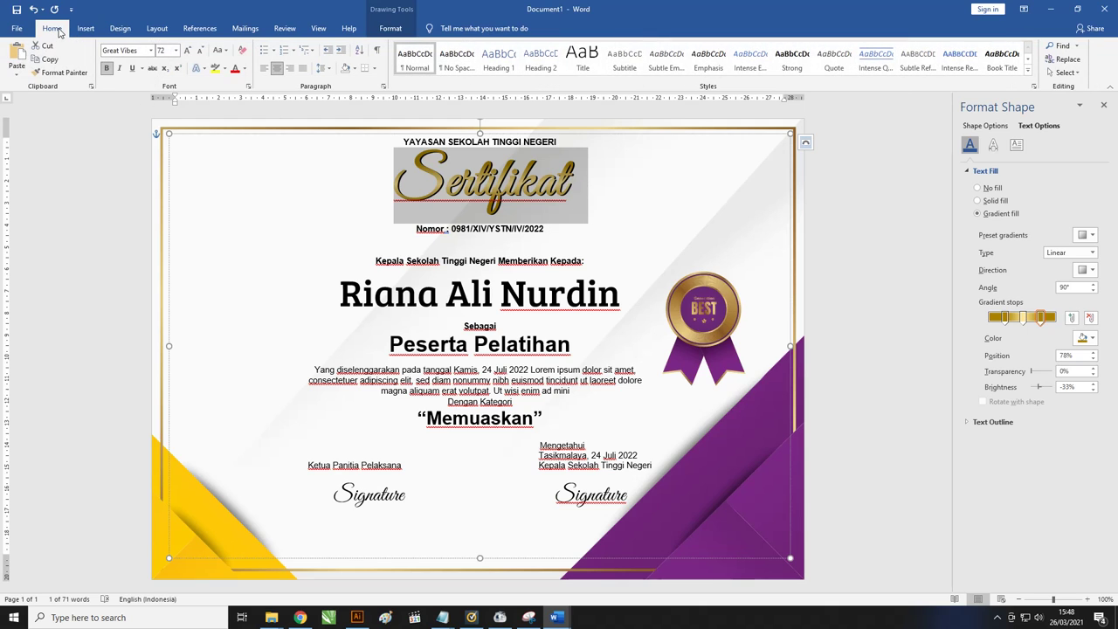
pyautogui.click(62, 72)
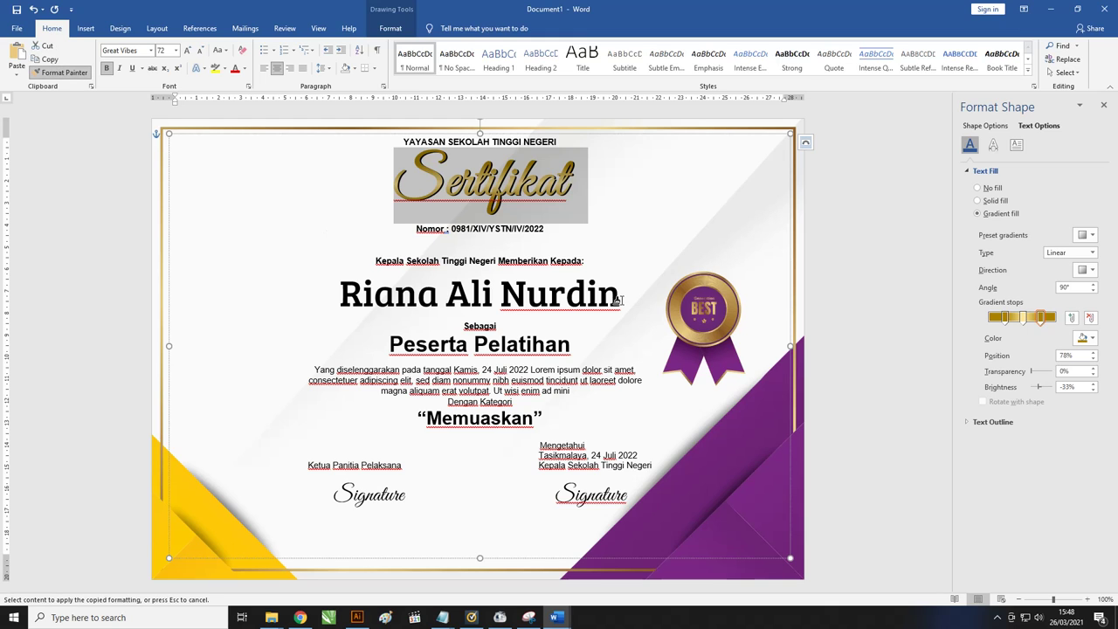
pyautogui.moveTo(620, 297); pyautogui.dragTo(348, 300)
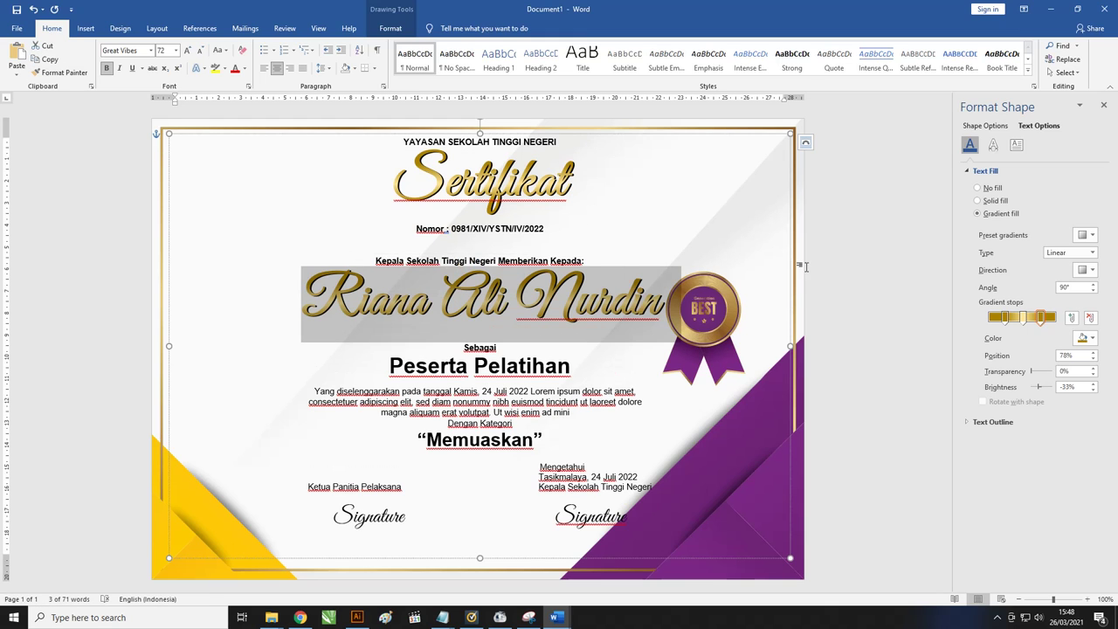
# Set the recipient's name to Bree Serif at 48 pt, then reselect the title.
pyautogui.click(138, 52)
pyautogui.write('Bree Serif')
pyautogui.press('Return')
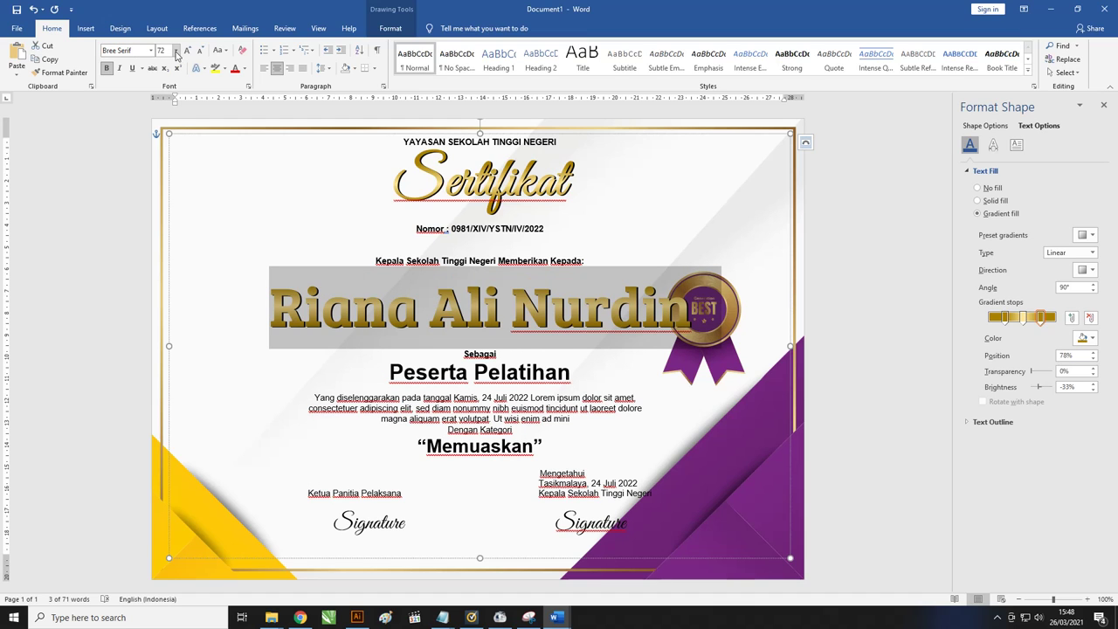
pyautogui.click(177, 53)
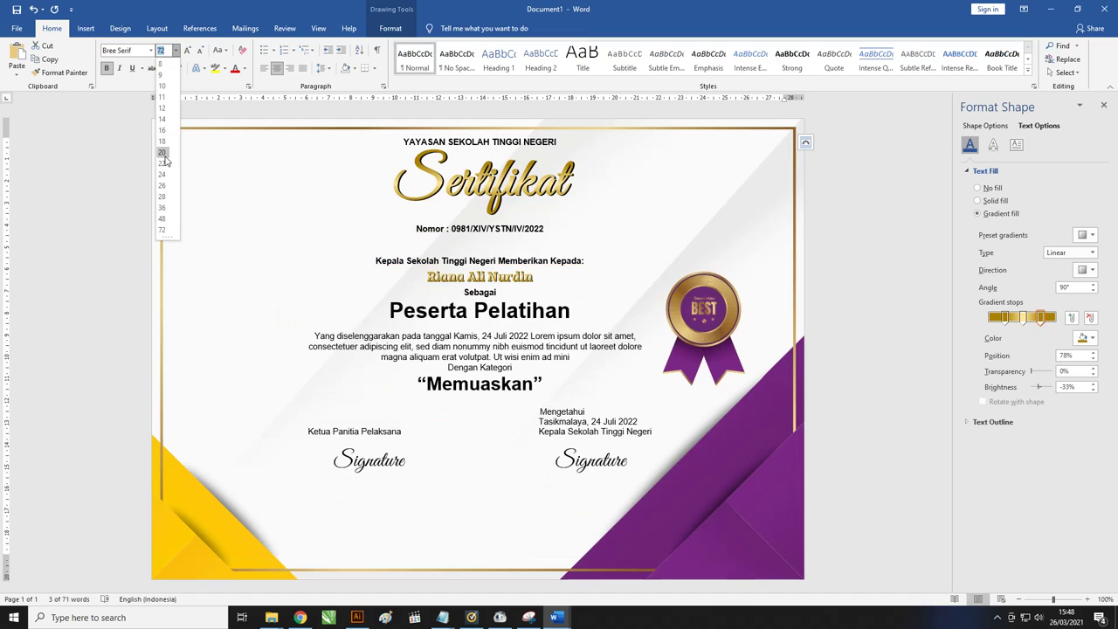
pyautogui.click(166, 219)
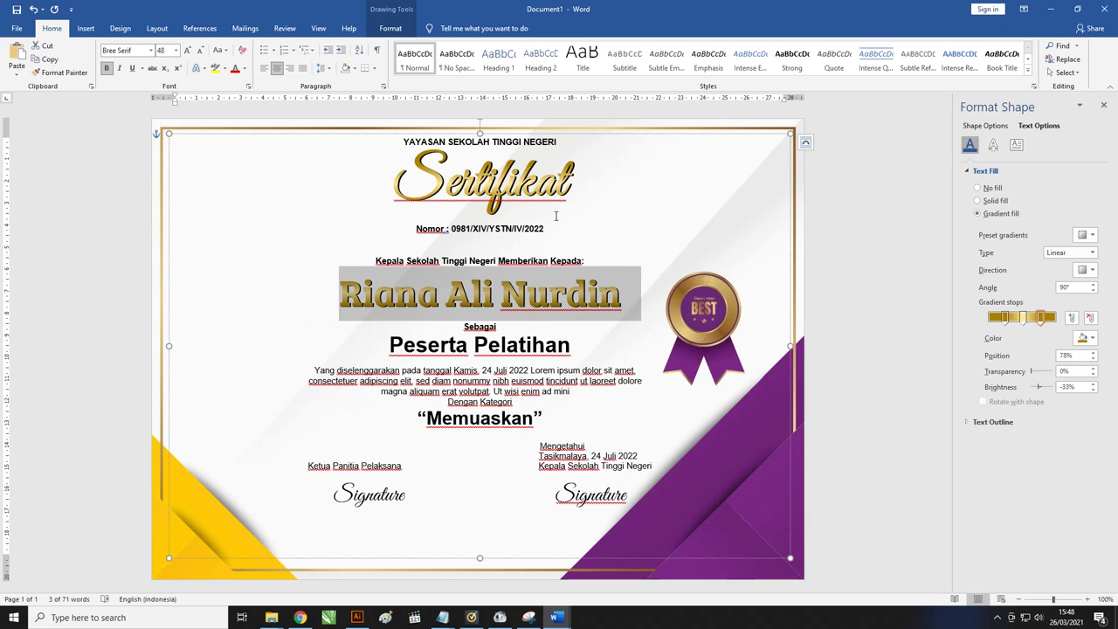
pyautogui.click(523, 198)
pyautogui.moveTo(549, 181); pyautogui.dragTo(382, 185)
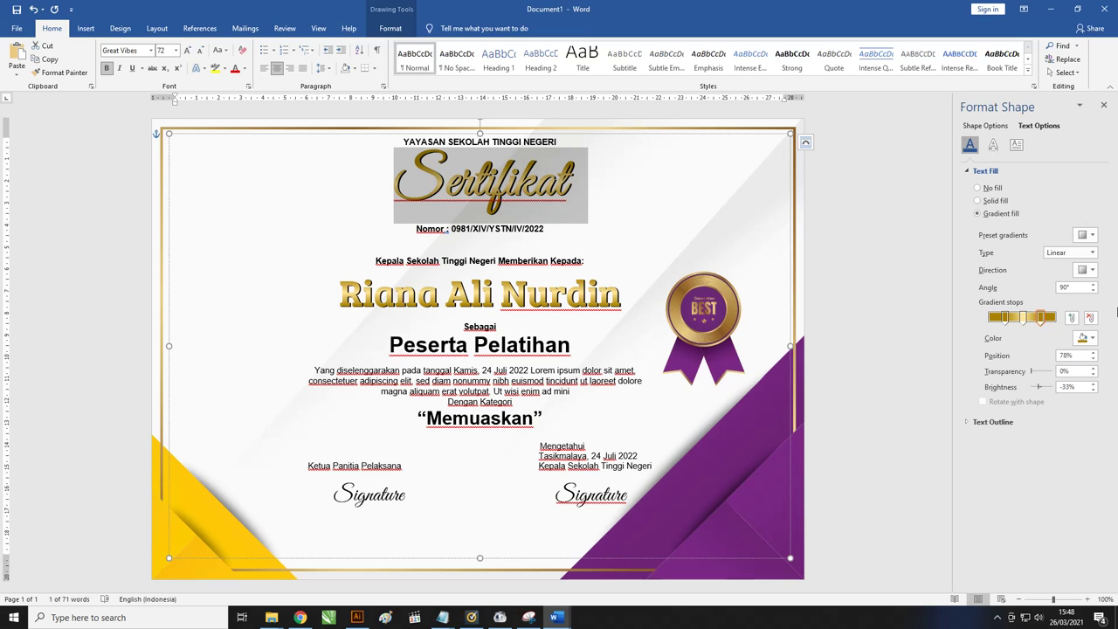
# Reduce the title gradient to two stops and color both purple.
pyautogui.click(1088, 236)
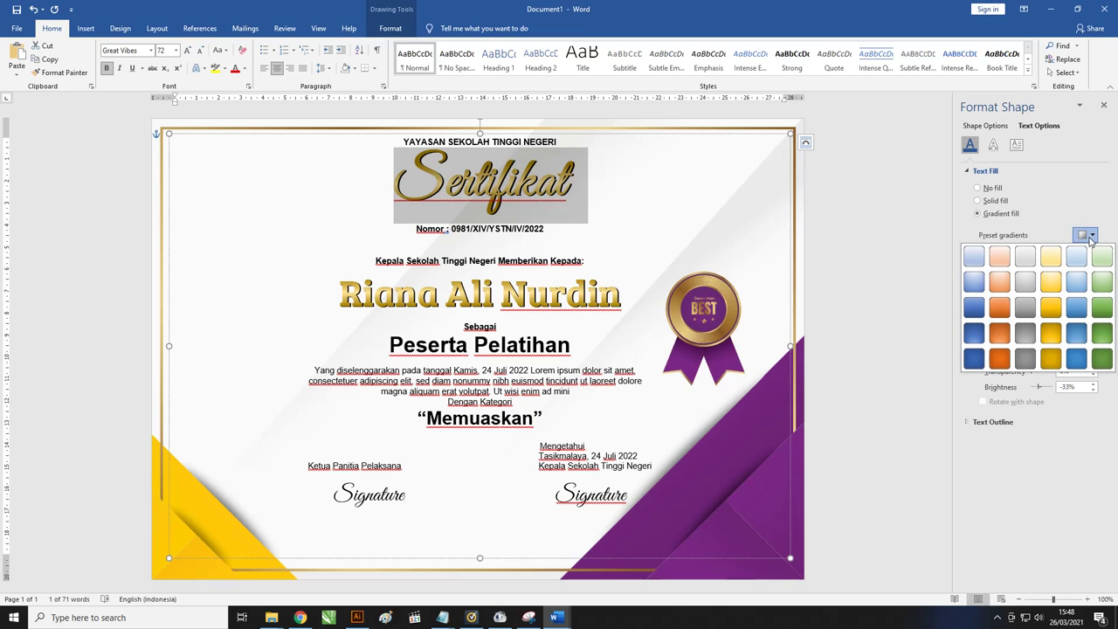
pyautogui.click(1089, 236)
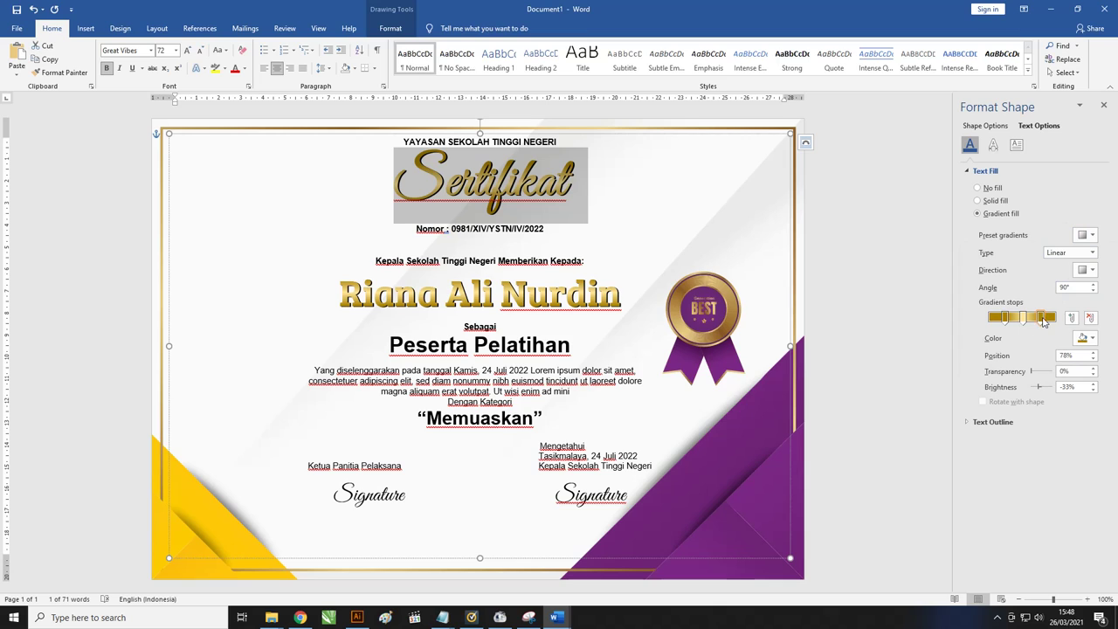
pyautogui.click(1089, 317)
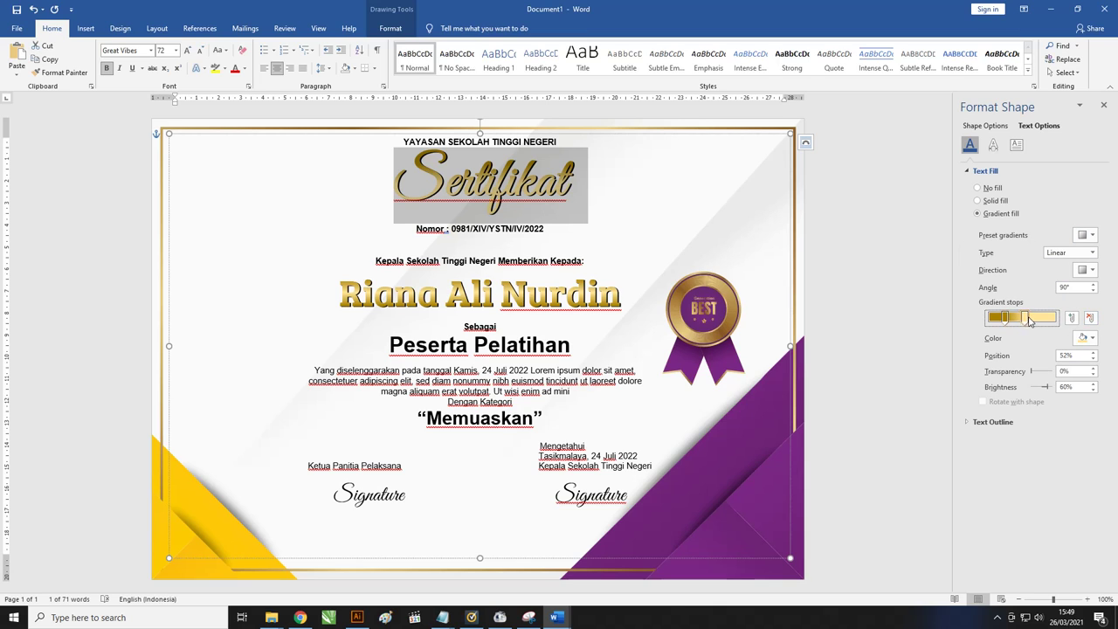
pyautogui.click(1089, 317)
pyautogui.moveTo(1000, 316); pyautogui.dragTo(988, 317)
pyautogui.click(1084, 338)
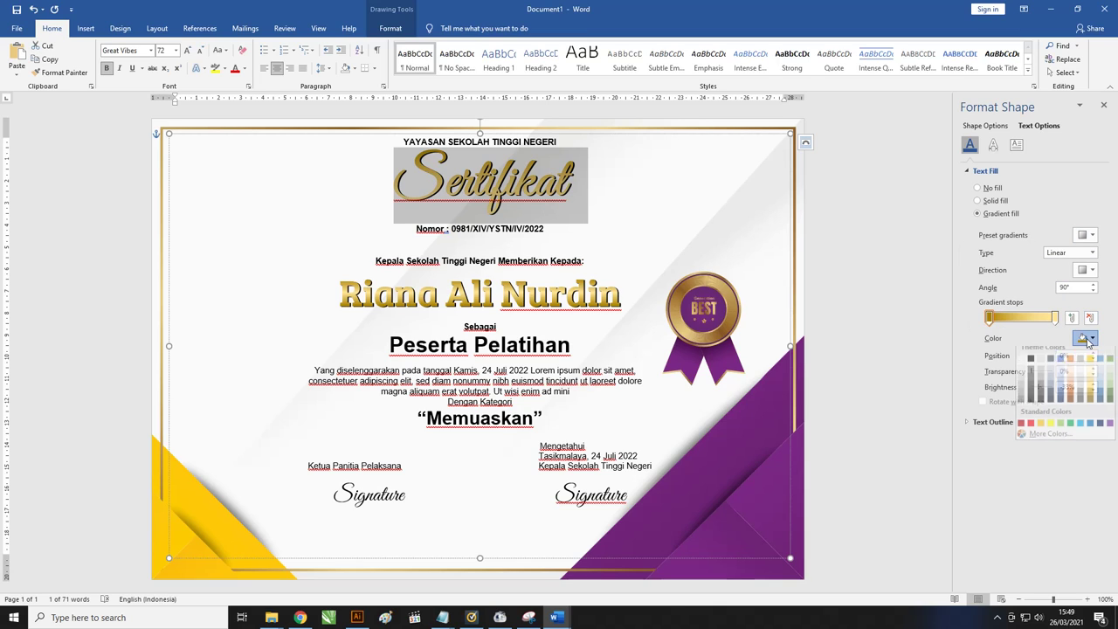
pyautogui.click(1109, 429)
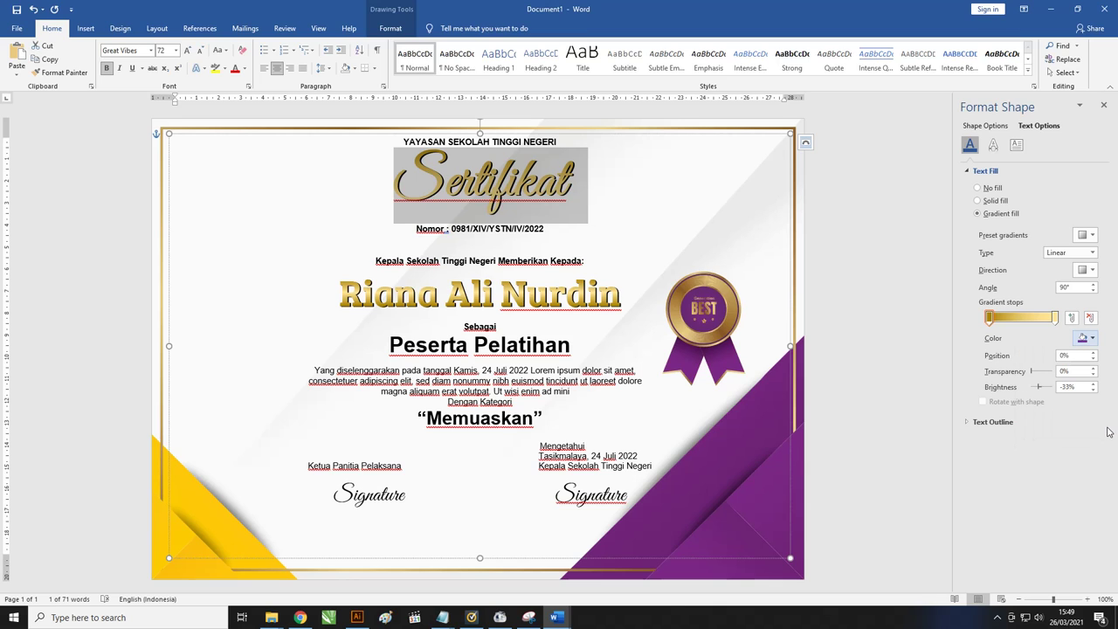
pyautogui.click(1055, 318)
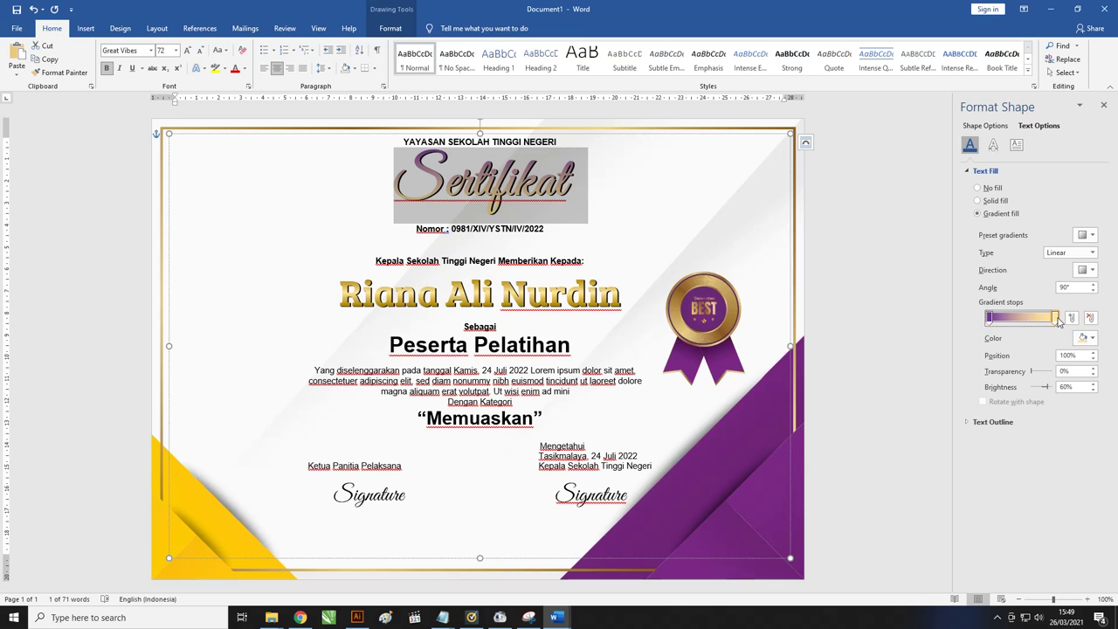
pyautogui.click(1083, 337)
pyautogui.click(1109, 429)
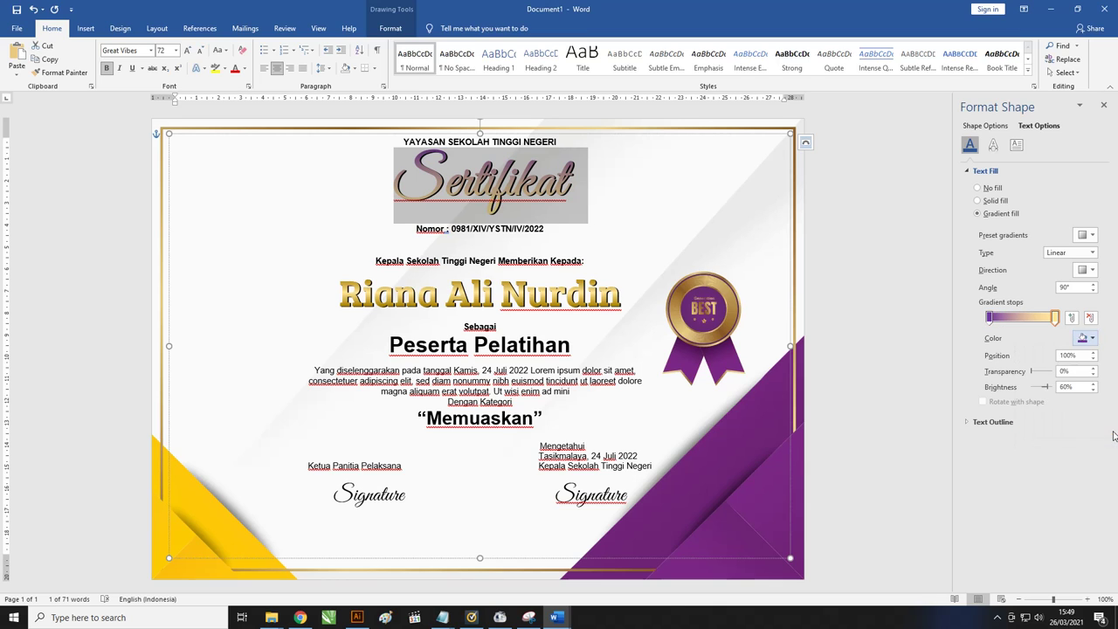
# Add a middle gradient stop in a lighter custom purple.
pyautogui.click(1024, 319)
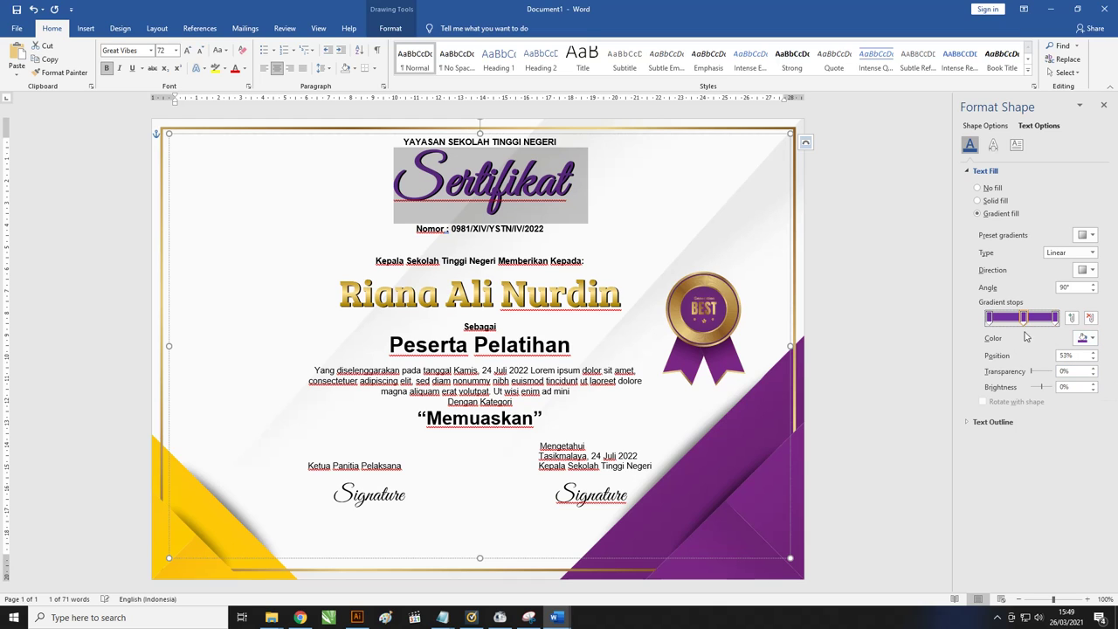
pyautogui.click(1091, 339)
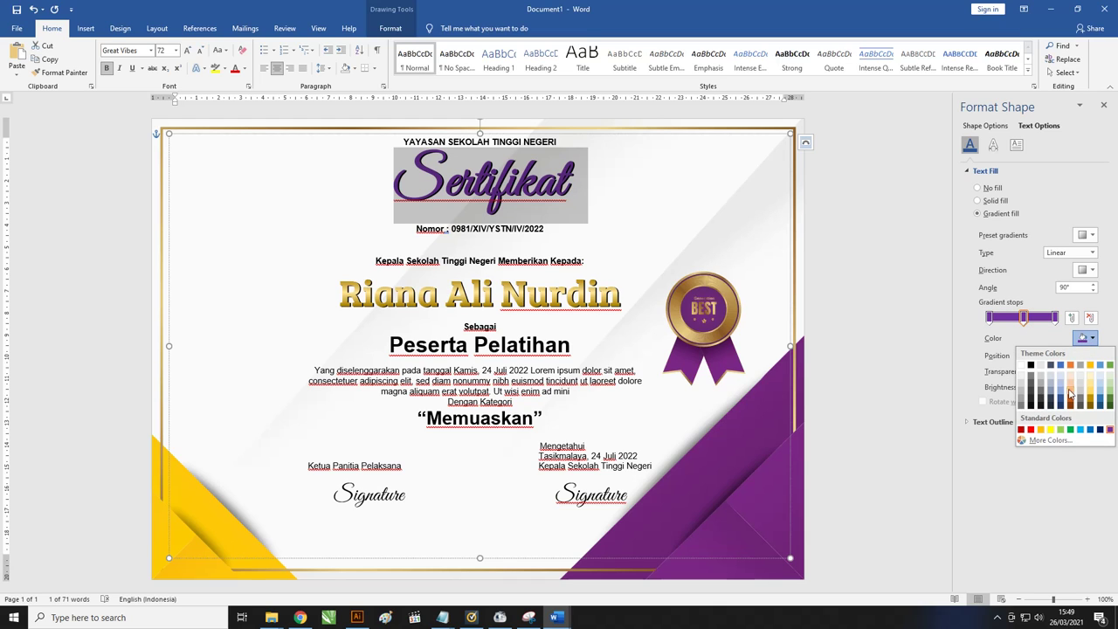
pyautogui.click(1048, 439)
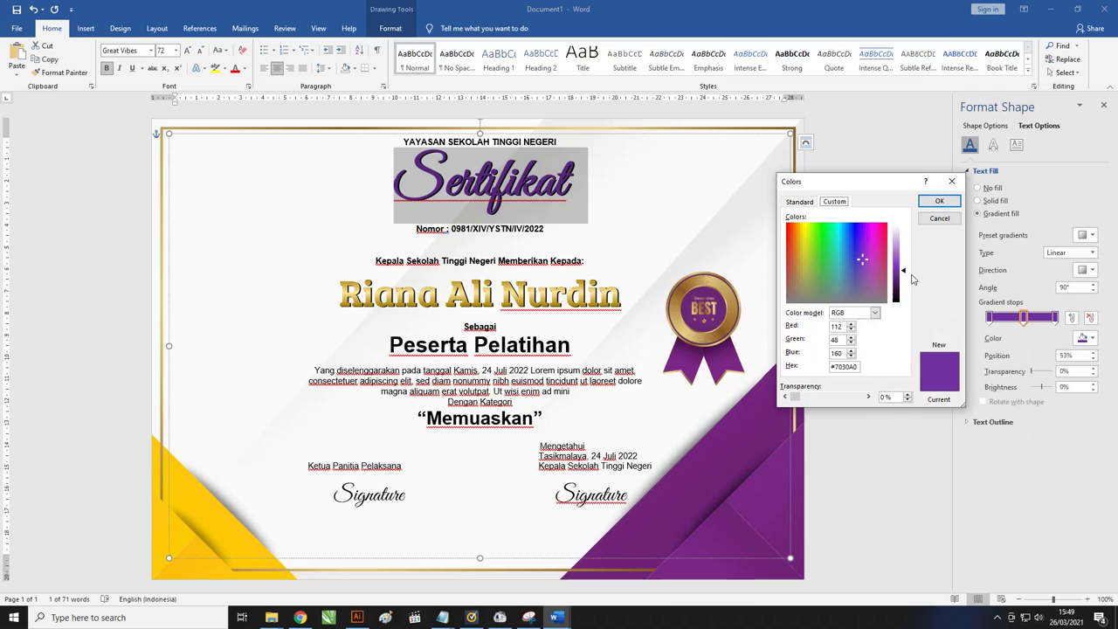
pyautogui.moveTo(906, 276); pyautogui.dragTo(906, 265)
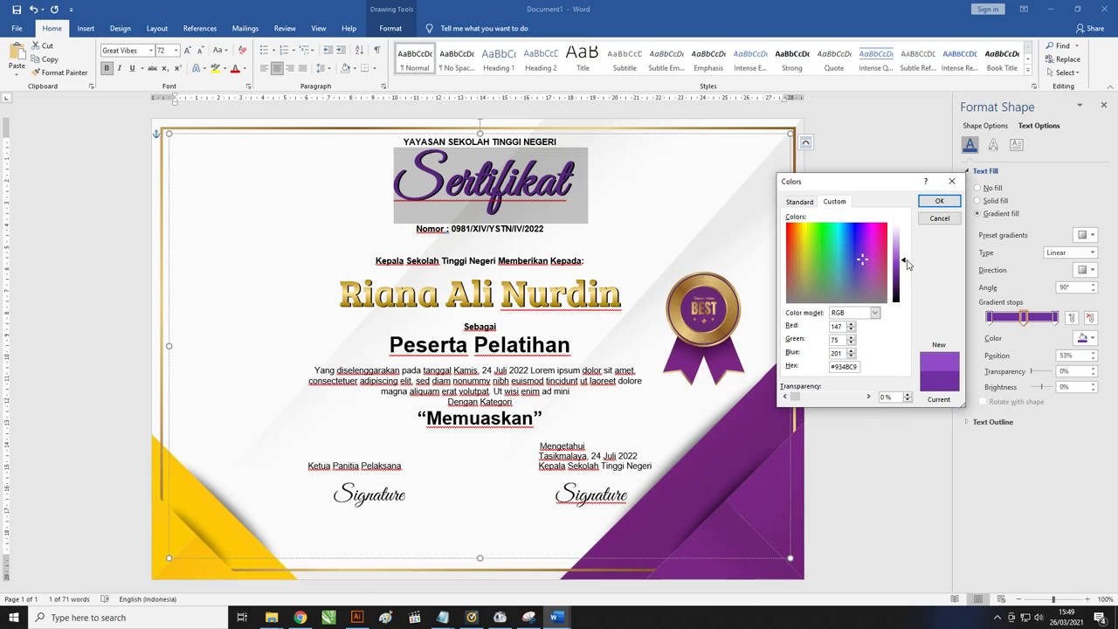
pyautogui.click(939, 202)
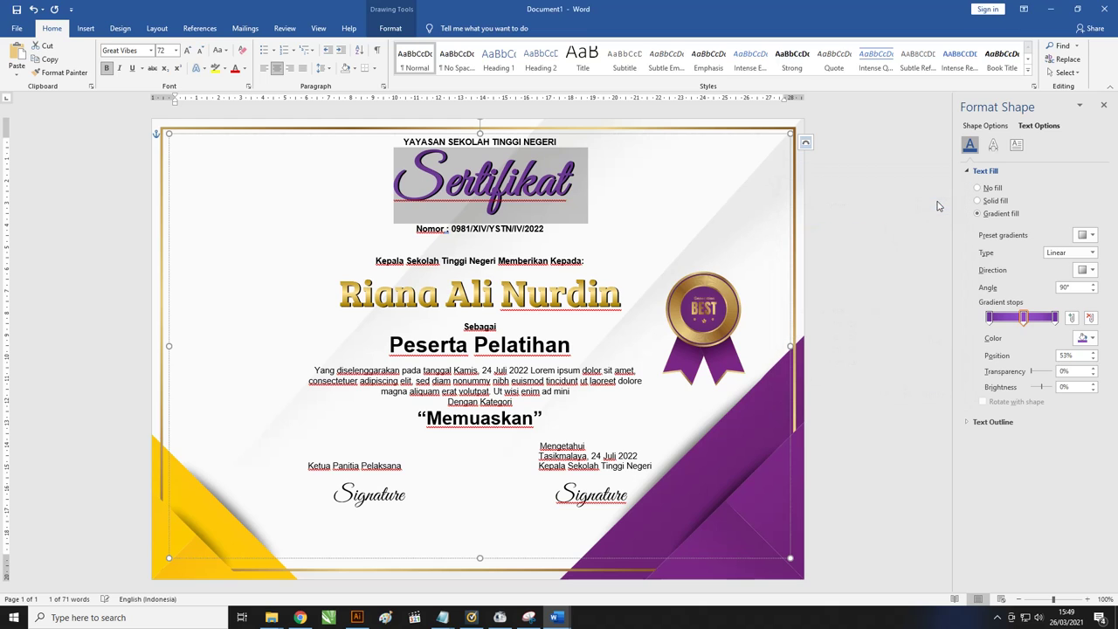
# Set the gradient direction to the diagonal 315° angle and reselect the title.
pyautogui.click(1086, 235)
pyautogui.click(1087, 235)
pyautogui.click(1089, 269)
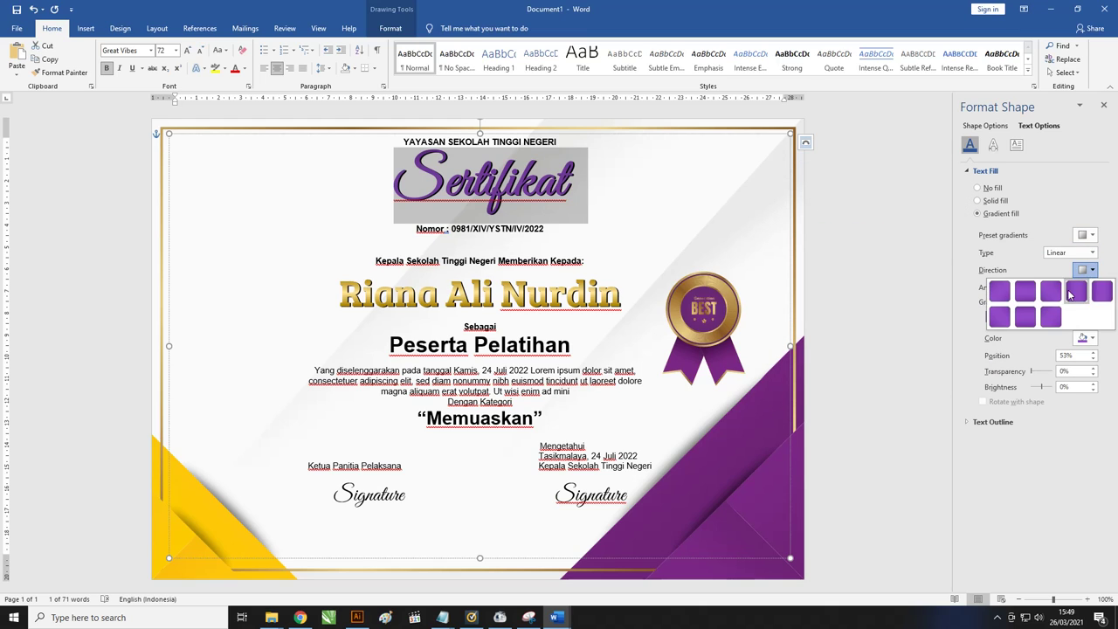
pyautogui.click(1004, 320)
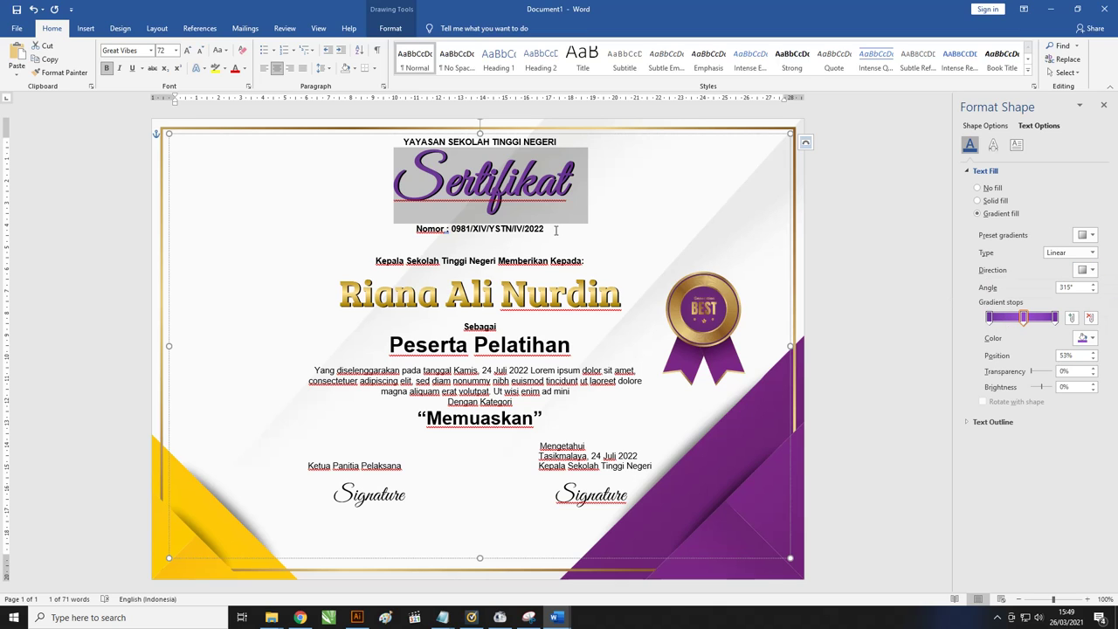
pyautogui.click(534, 193)
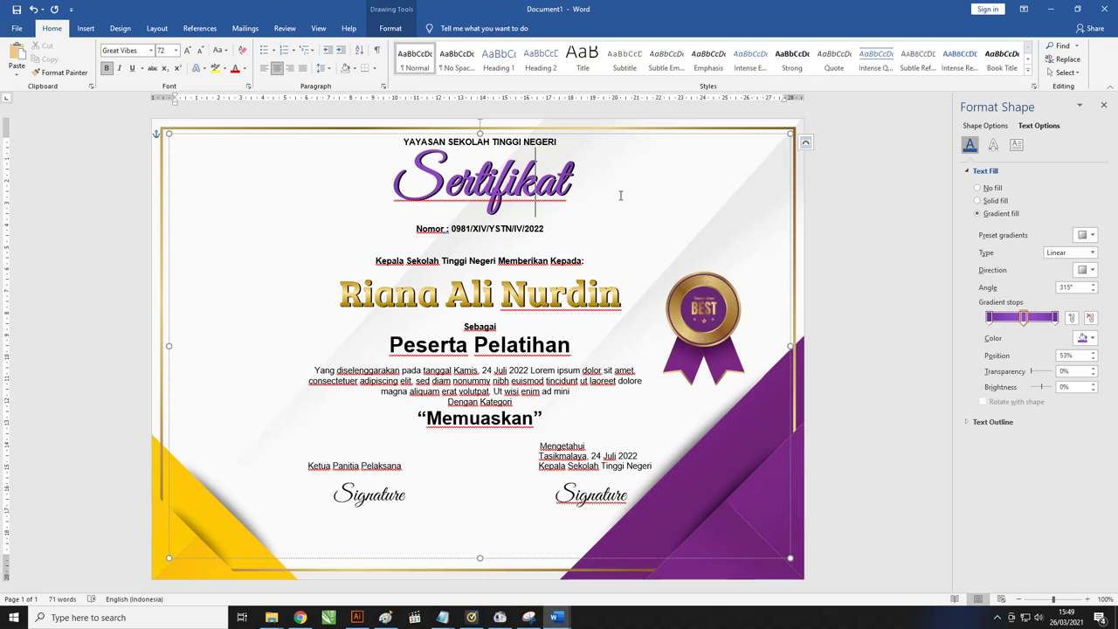
pyautogui.moveTo(586, 185); pyautogui.dragTo(394, 185)
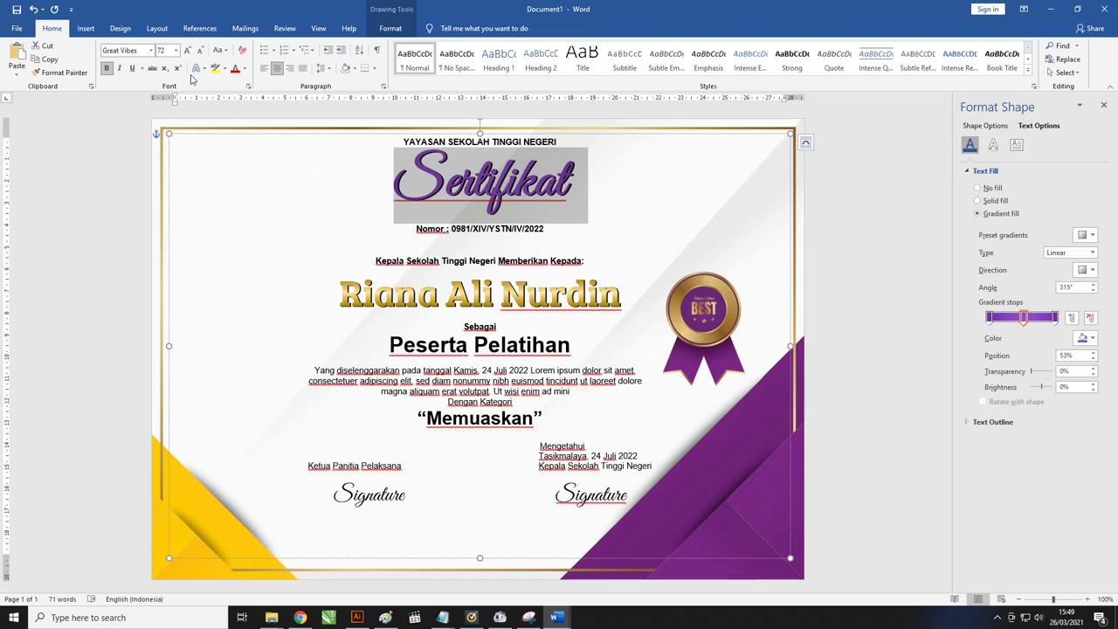
# Set the Sertifikat title font to Bree Serif.
pyautogui.click(130, 53)
pyautogui.write('Bree Serif')
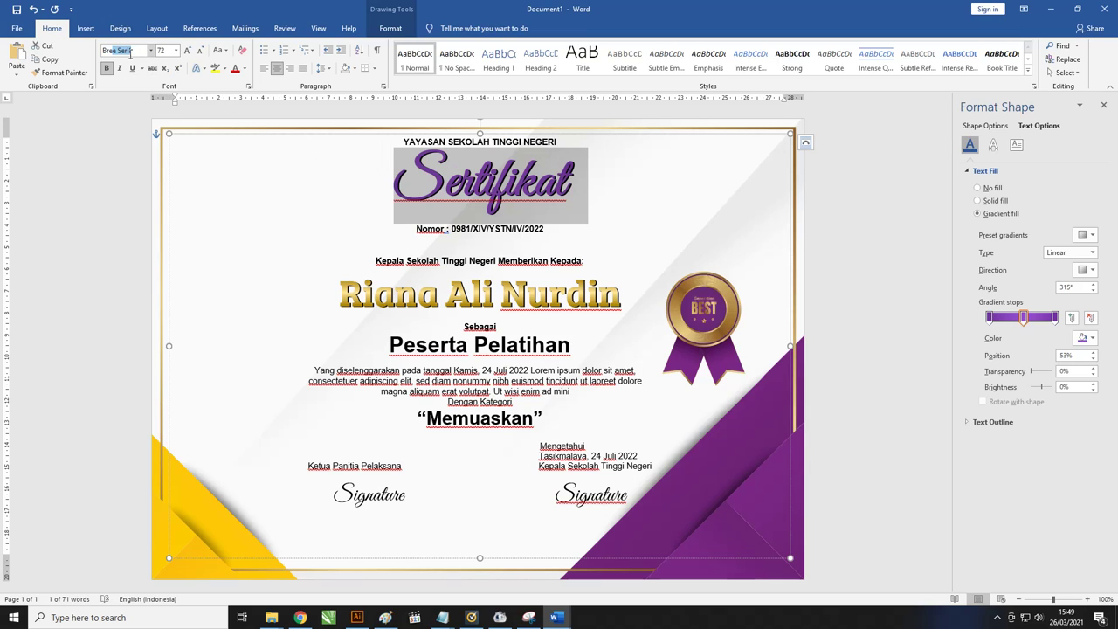
pyautogui.press('Return')
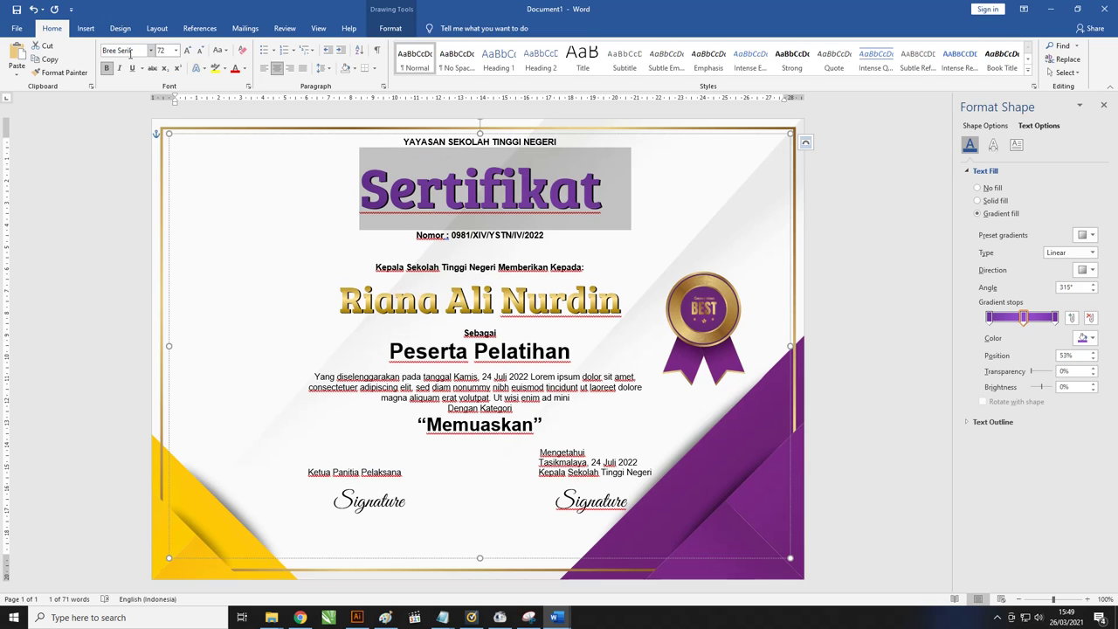
# Set the recipient's name to Great Vibes with Automatic black font color.
pyautogui.moveTo(346, 308); pyautogui.dragTo(572, 304)
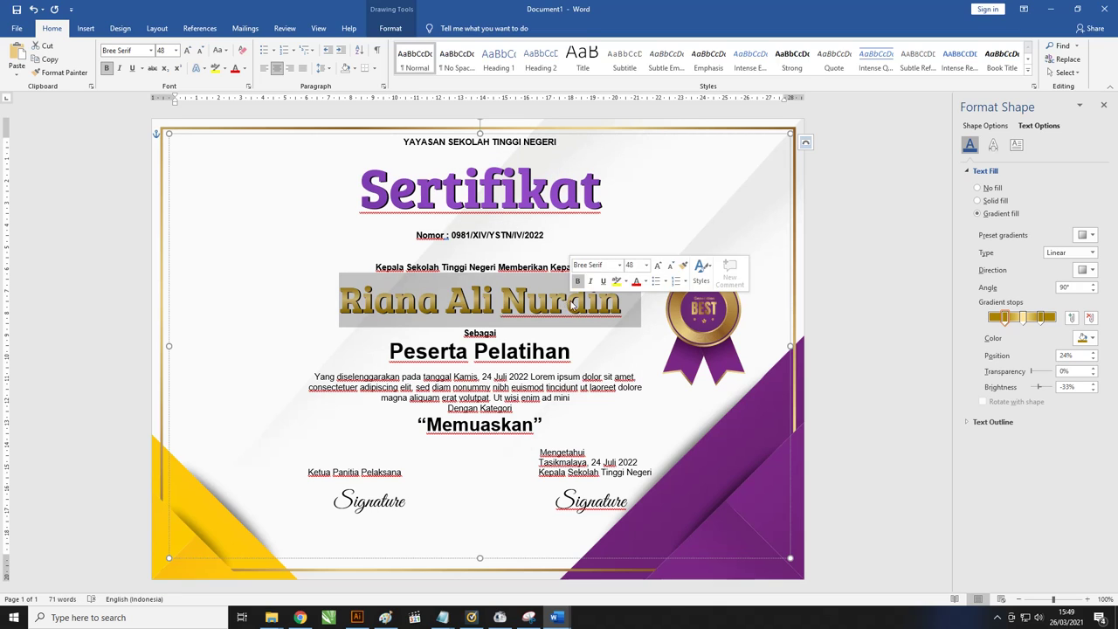
pyautogui.click(132, 53)
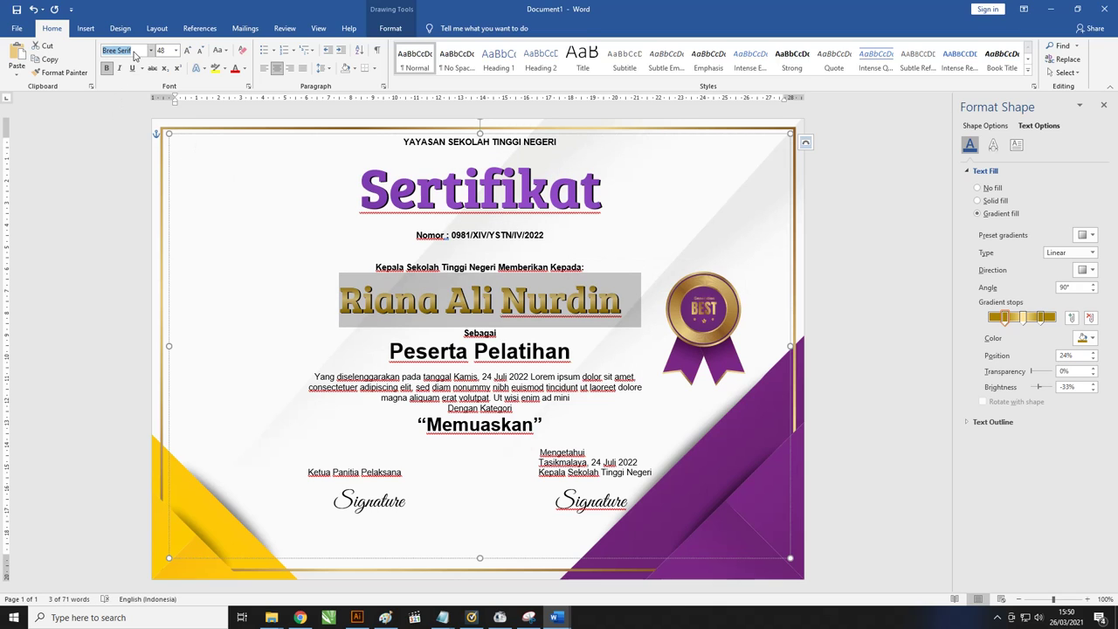
pyautogui.write('Great Vibes')
pyautogui.press('Return')
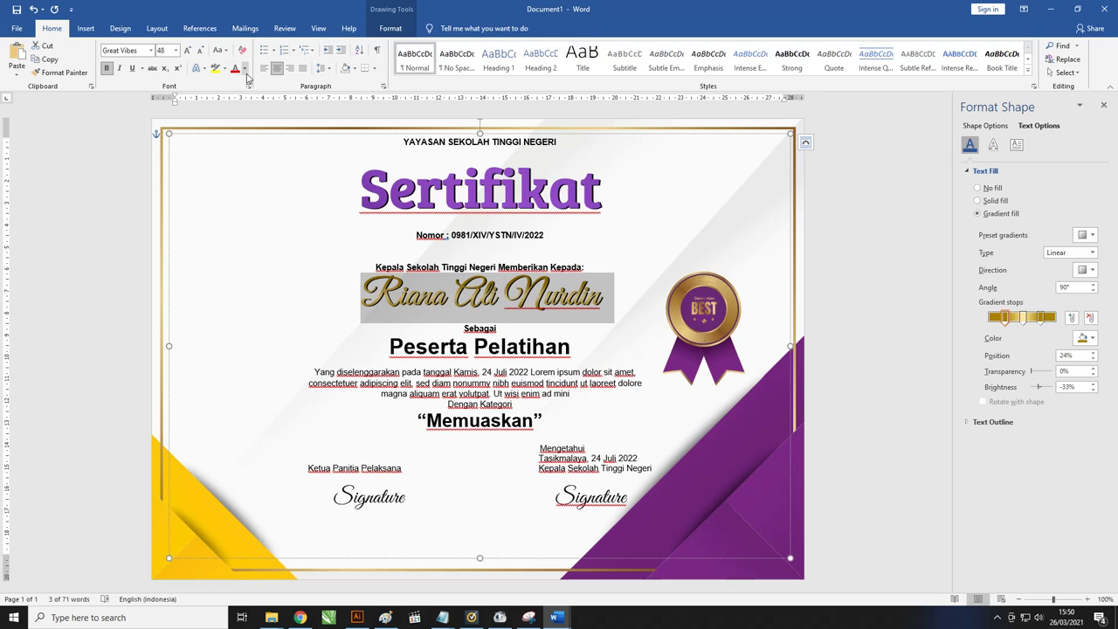
pyautogui.click(245, 68)
pyautogui.click(249, 84)
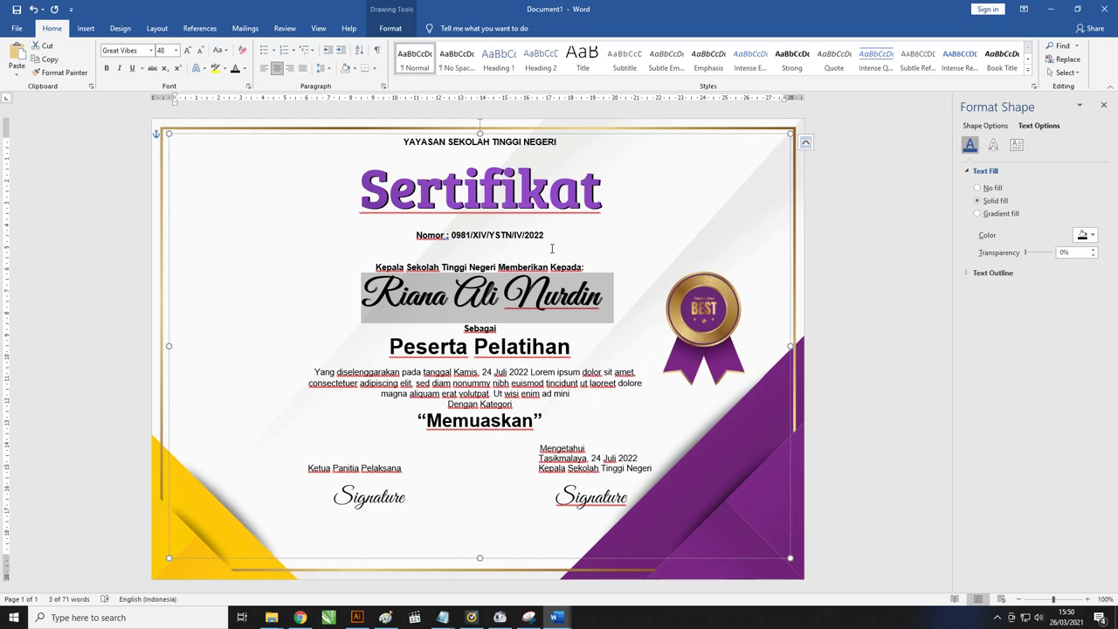
# Remove the text shadow from the recipient's name with No Shadow.
pyautogui.click(992, 145)
pyautogui.click(1086, 186)
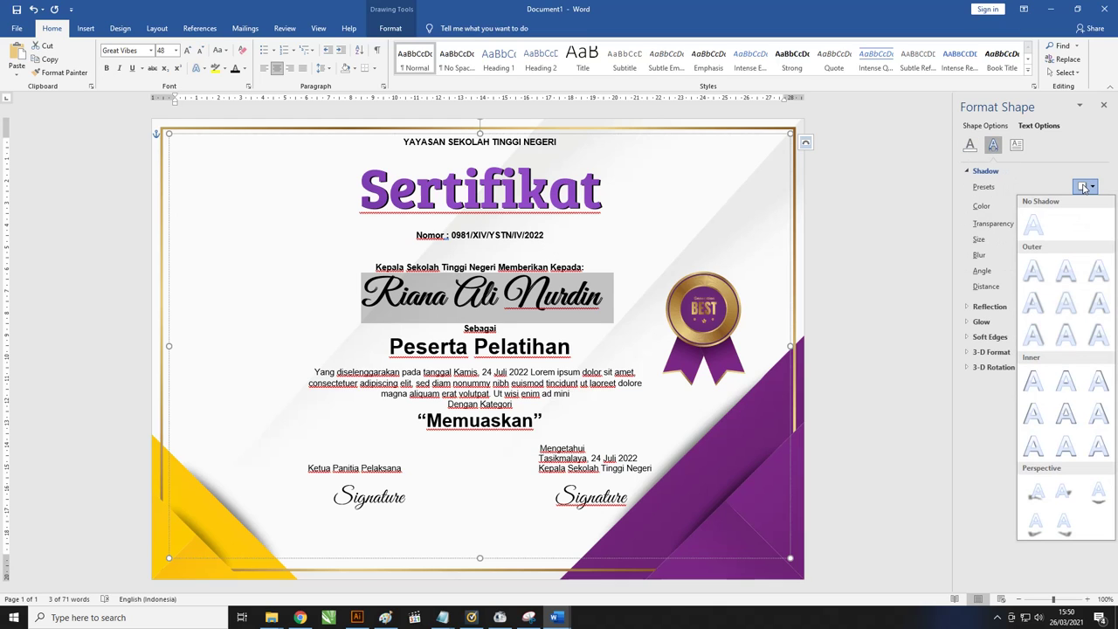
pyautogui.click(1036, 225)
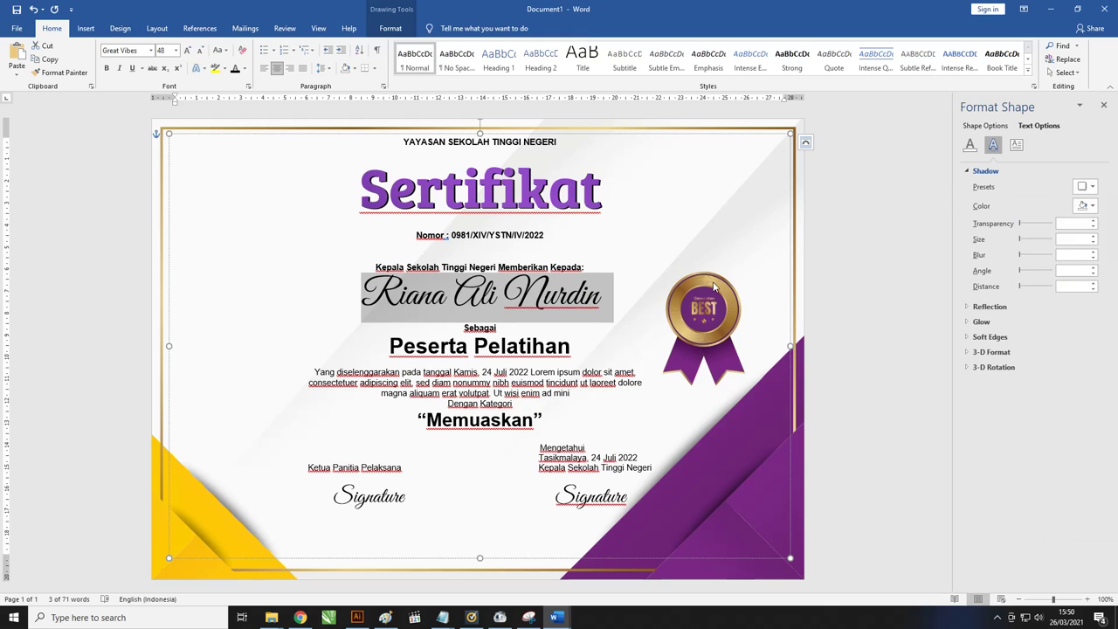
pyautogui.click(547, 188)
# Darken a title gradient stop to deep purple RGB 83,36,118 via More Colors.
pyautogui.moveTo(384, 183); pyautogui.dragTo(611, 189)
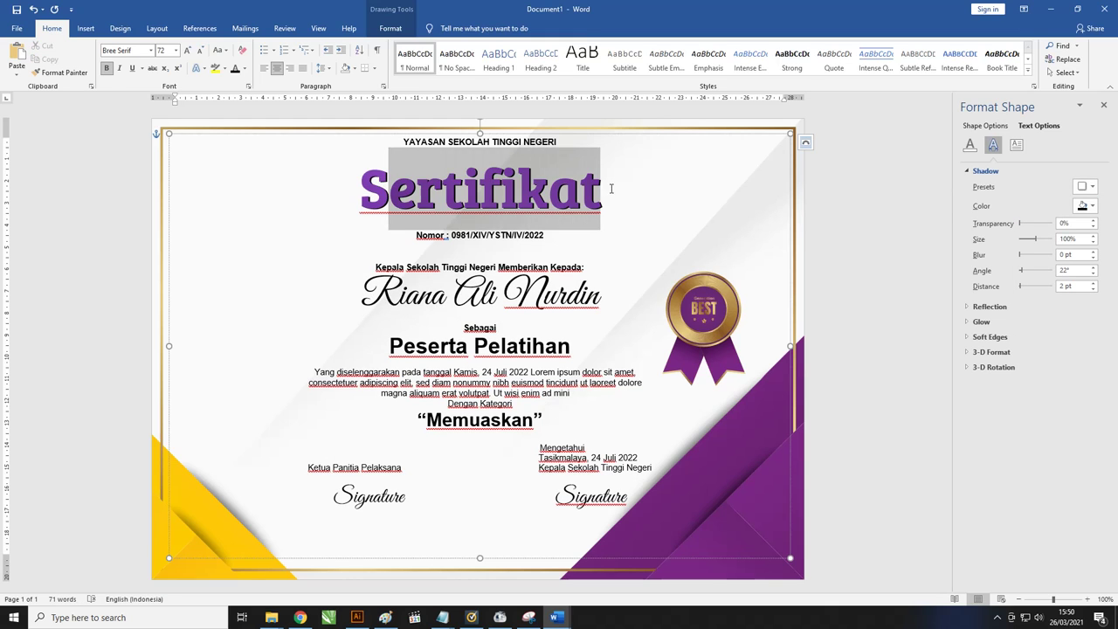
pyautogui.click(611, 188)
pyautogui.click(314, 187)
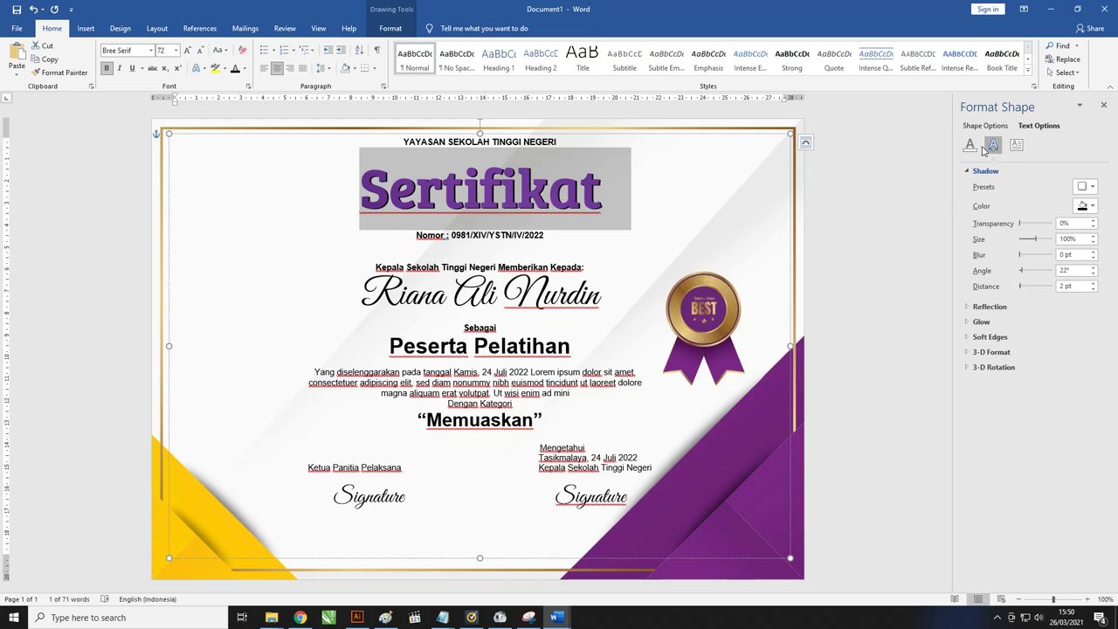
pyautogui.click(971, 145)
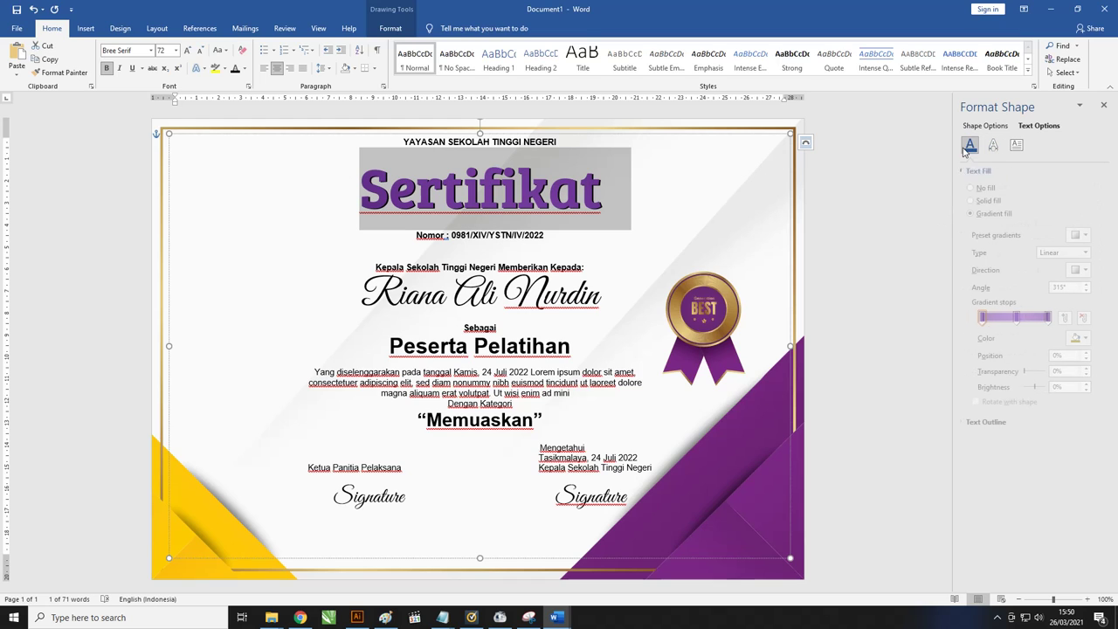
pyautogui.click(1088, 339)
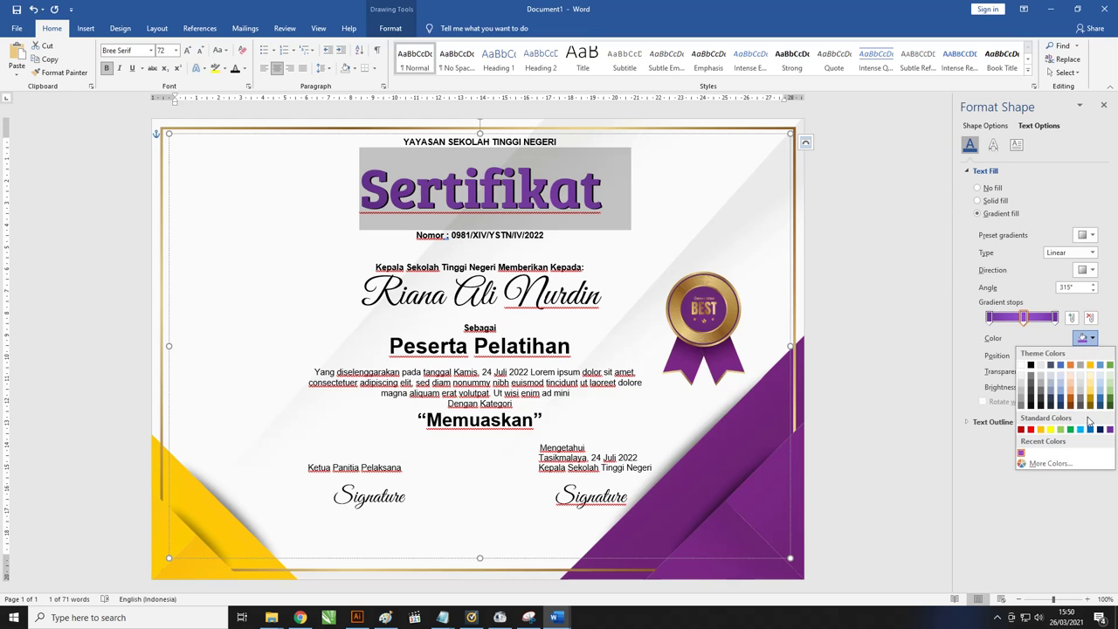
pyautogui.click(1048, 462)
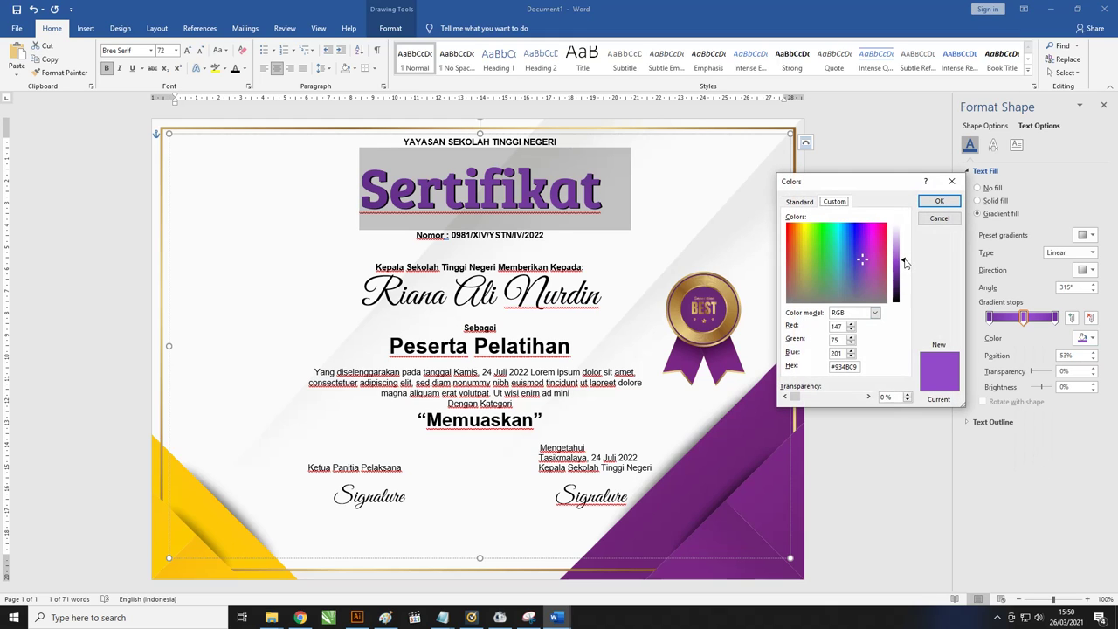
pyautogui.moveTo(904, 262); pyautogui.dragTo(905, 281)
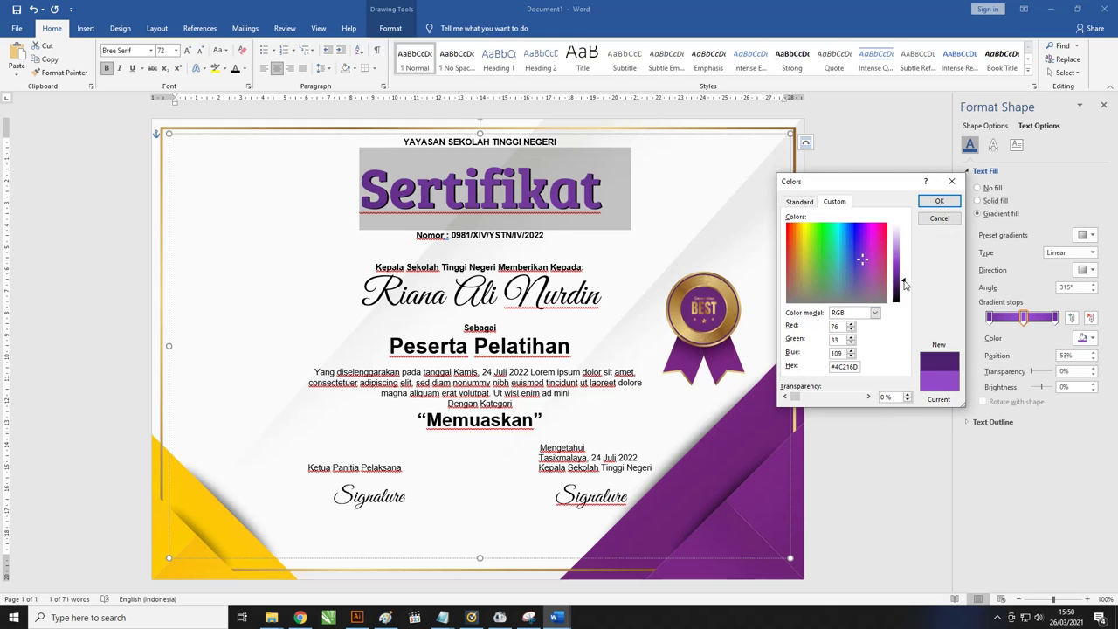
pyautogui.click(937, 201)
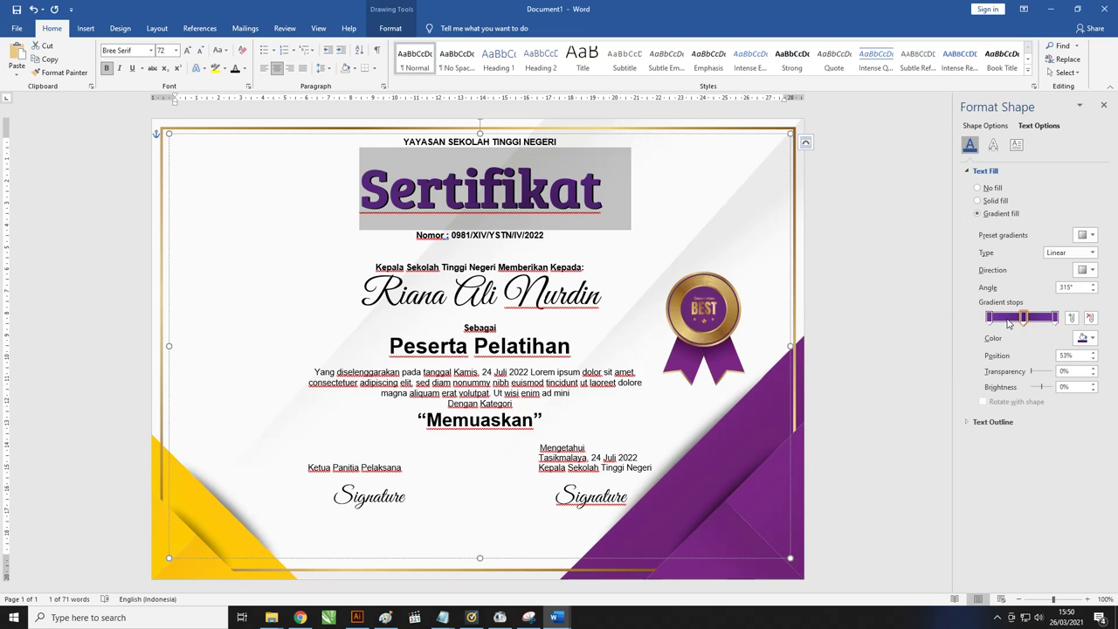
# Move the gradient stops to 10% and 53% positions and reselect the title.
pyautogui.moveTo(996, 317); pyautogui.dragTo(1055, 320)
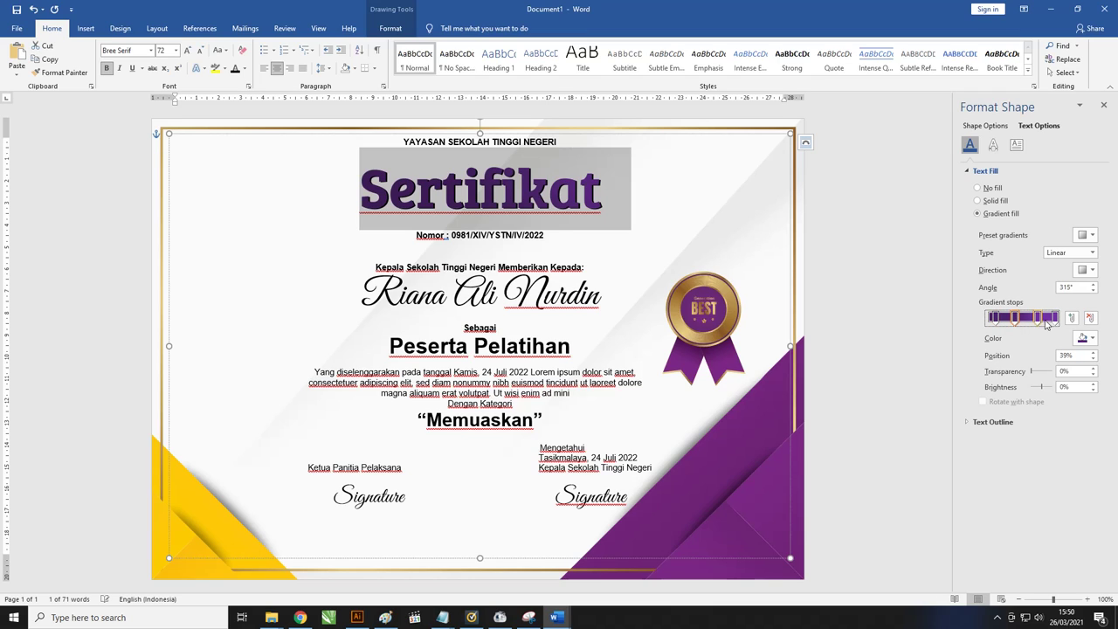
pyautogui.moveTo(1054, 320); pyautogui.dragTo(961, 321)
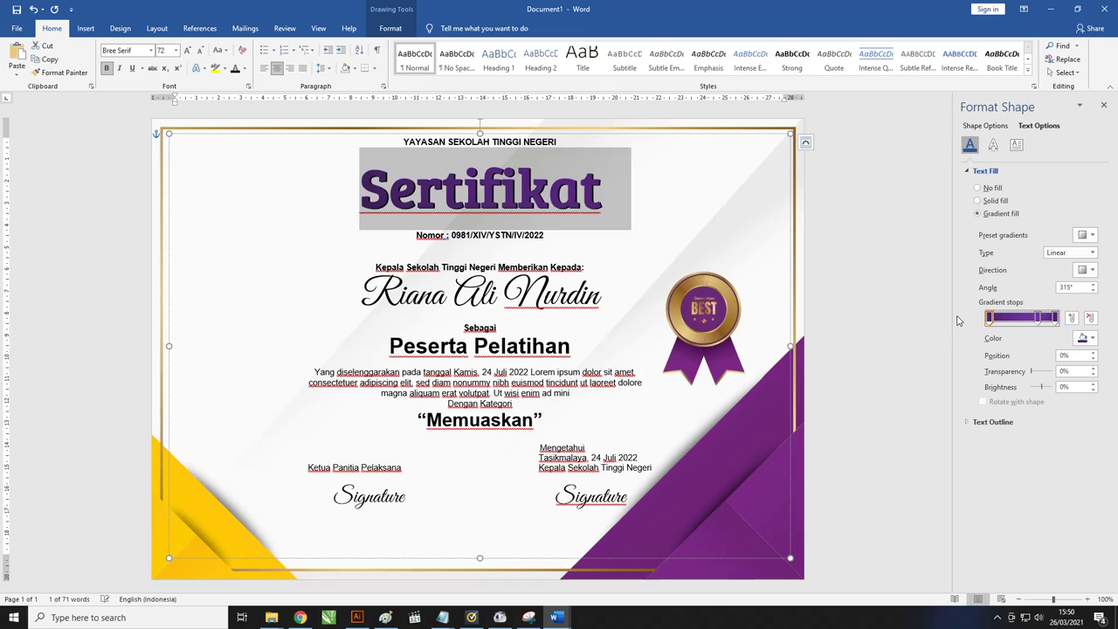
pyautogui.moveTo(1036, 321); pyautogui.dragTo(1023, 323)
pyautogui.click(494, 191)
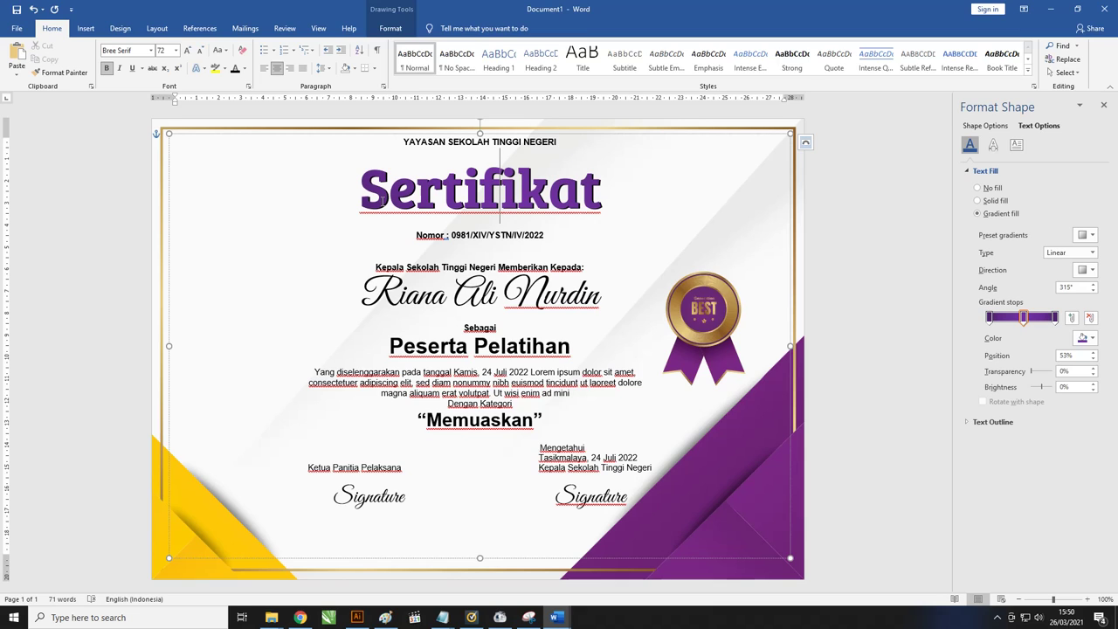
pyautogui.moveTo(611, 192); pyautogui.dragTo(363, 190)
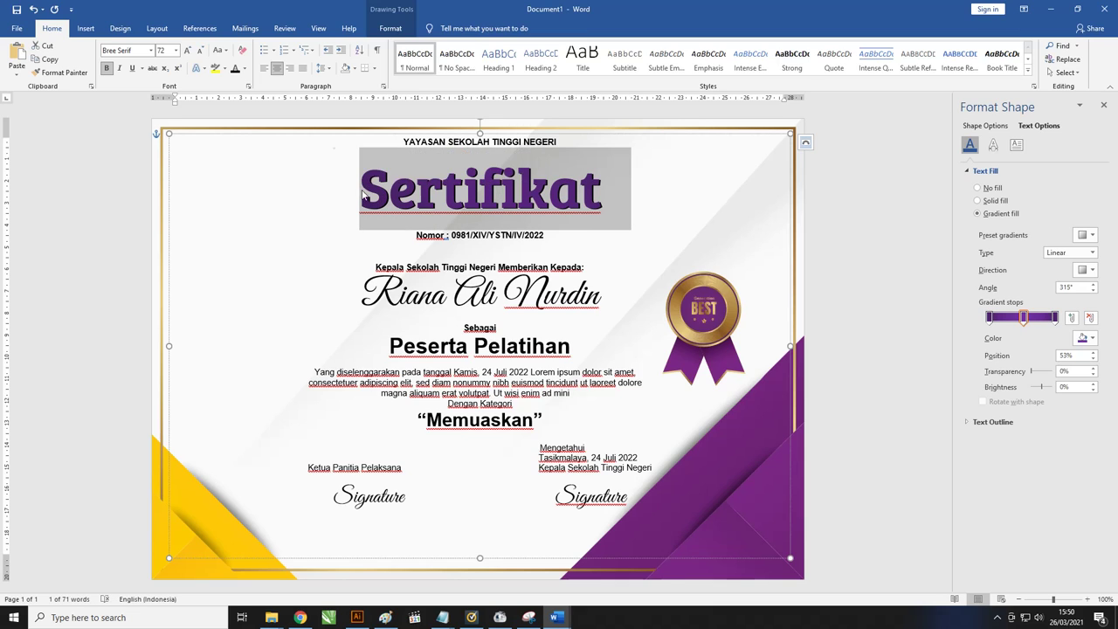
# Convert the selected title to uppercase 'SERTIFIKAT' with Ctrl+Shift+A and deselect it.
pyautogui.hotkey('ctrl', 'shift', 'a')
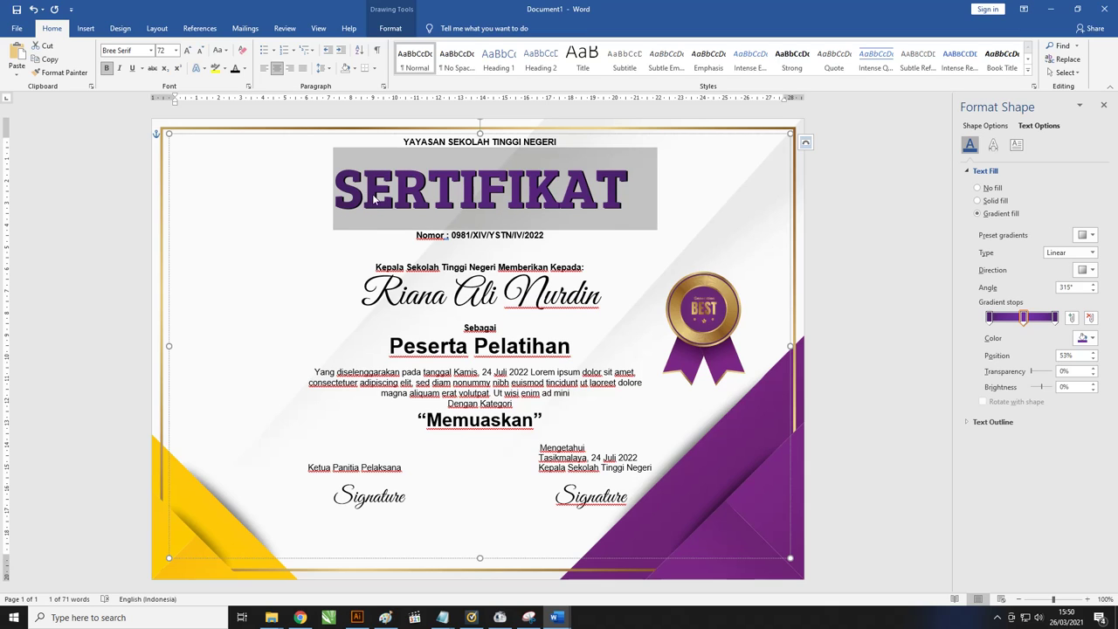
pyautogui.click(395, 207)
pyautogui.click(477, 213)
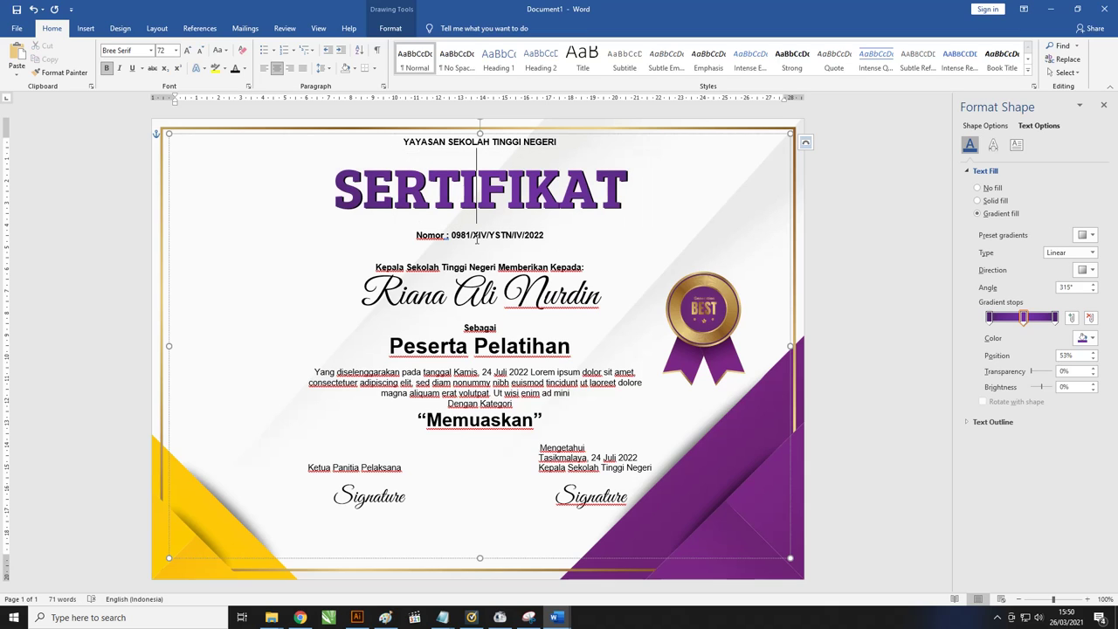
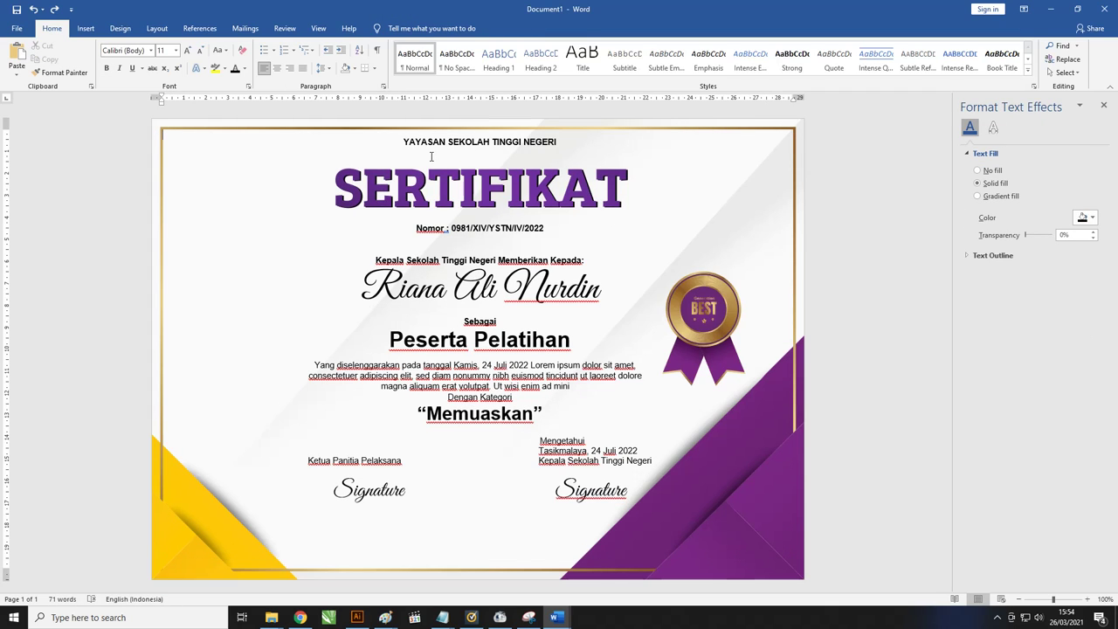
# Select the whole purple SERTIFIKAT title and bring up its line-spacing choices.
pyautogui.moveTo(428, 184); pyautogui.dragTo(334, 183)
pyautogui.click(525, 179)
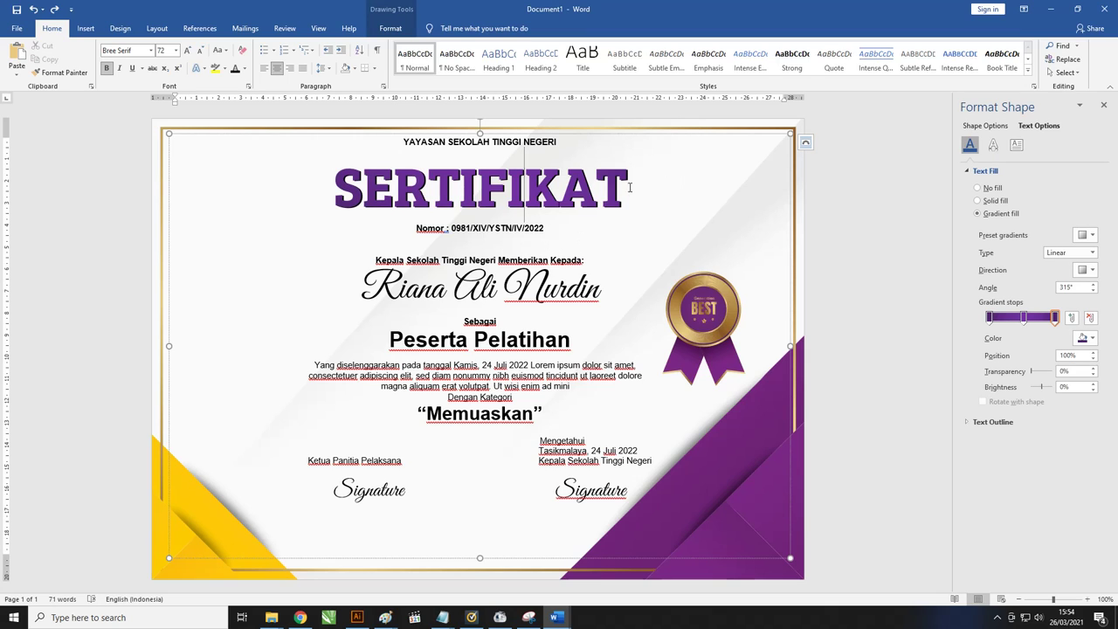
pyautogui.moveTo(629, 186)
pyautogui.mouseDown()
pyautogui.moveTo(260, 189)
pyautogui.moveTo(262, 140)
pyautogui.mouseUp()
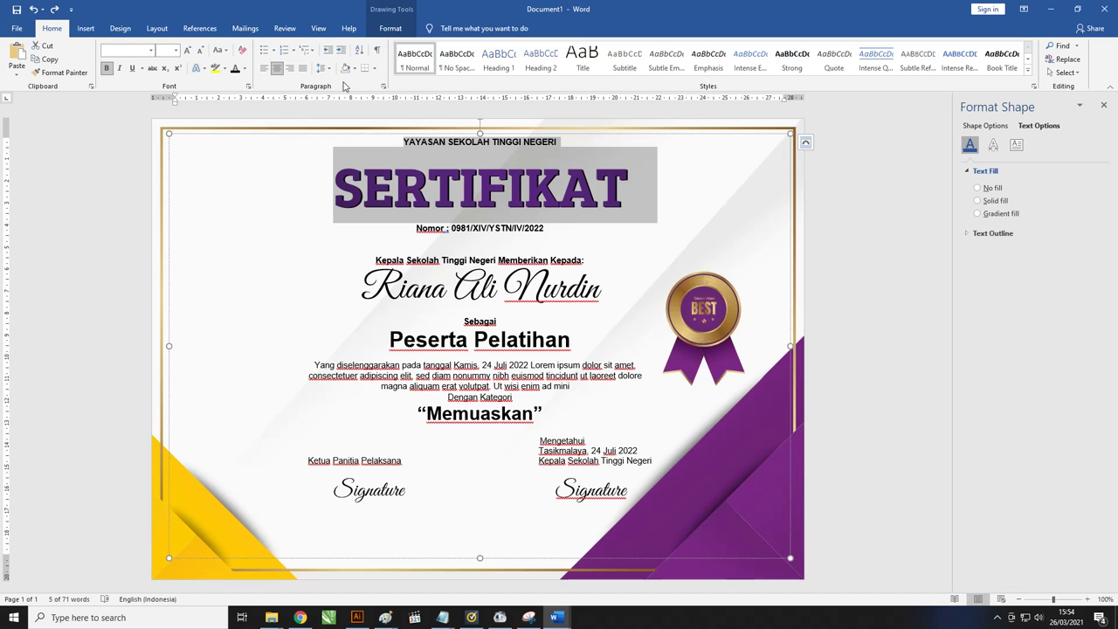
pyautogui.click(323, 69)
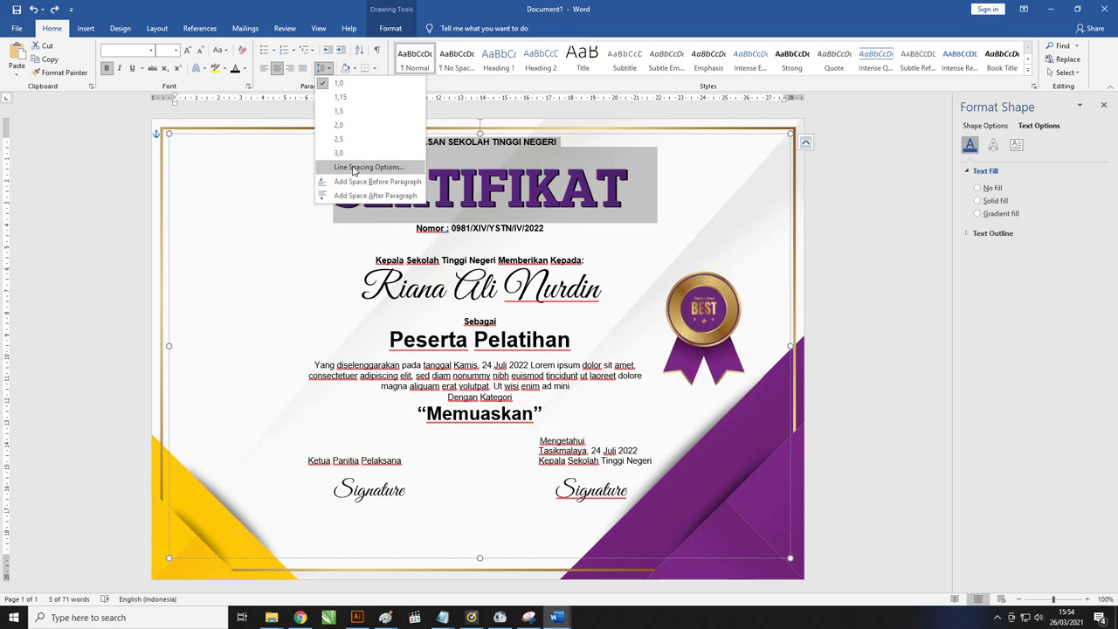
# Give the SERTIFIKAT title Exactly 12 pt line spacing, then select the squashed title line.
pyautogui.click(354, 167)
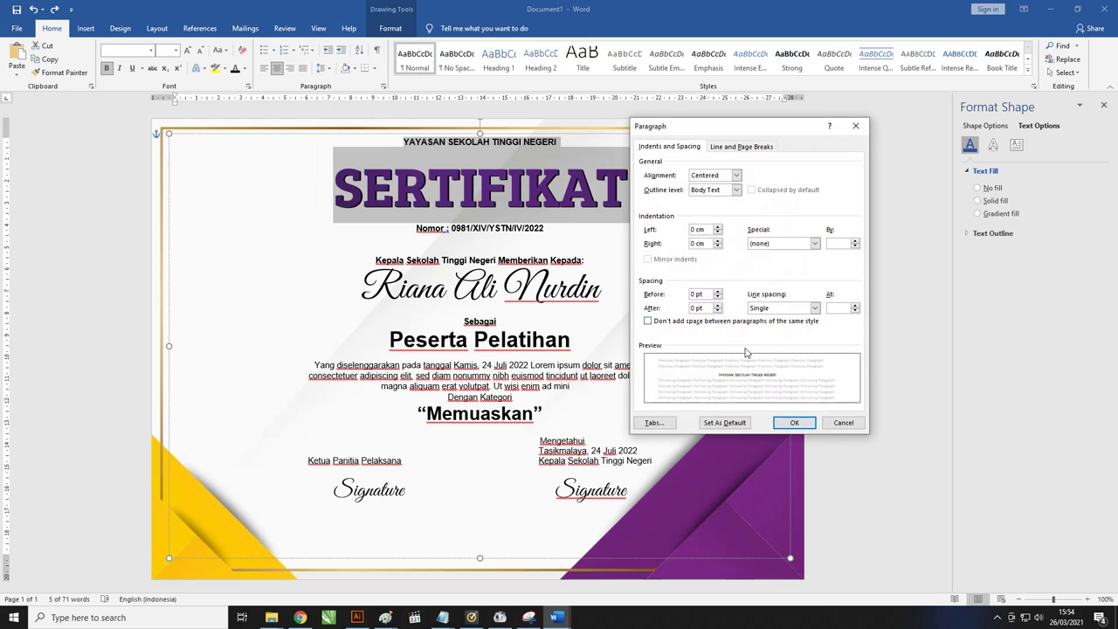
pyautogui.click(840, 307)
pyautogui.write('12')
pyautogui.click(791, 307)
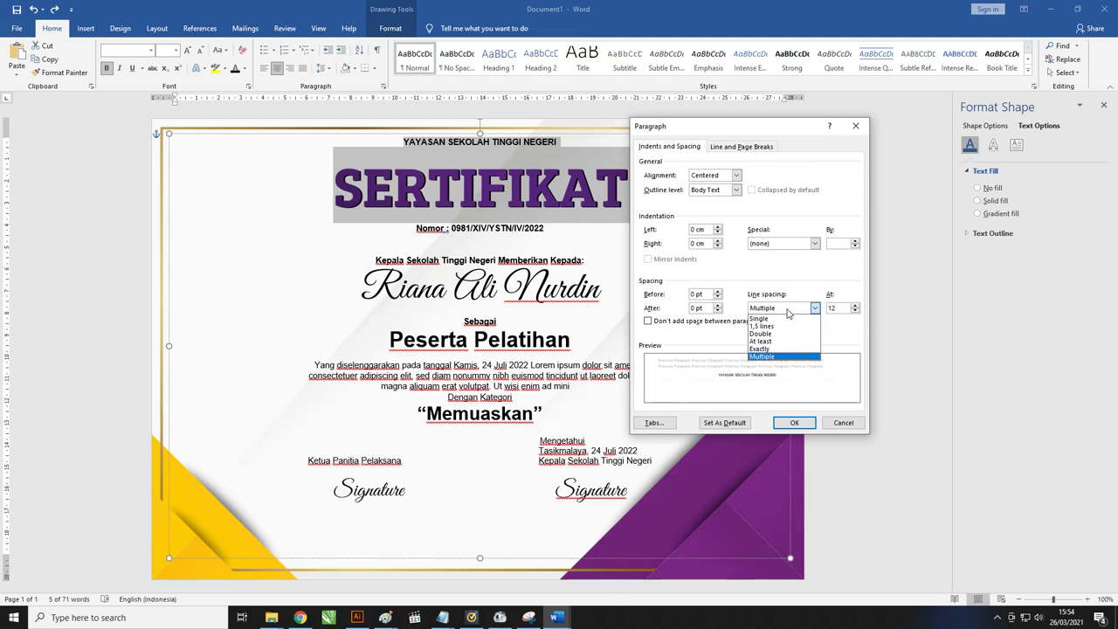
pyautogui.click(764, 349)
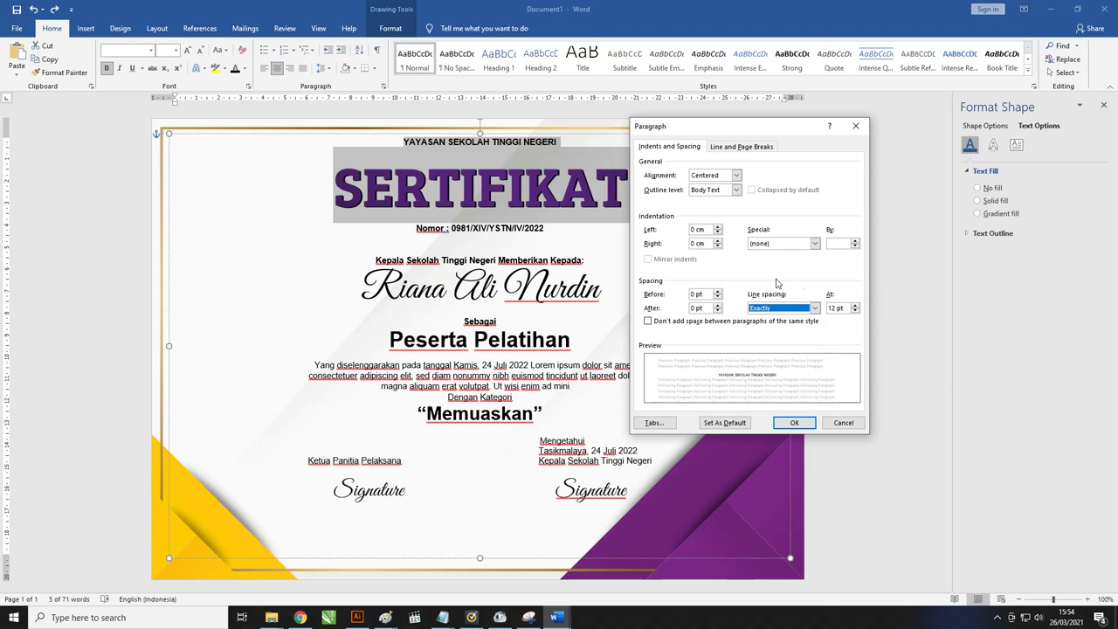
pyautogui.click(793, 423)
pyautogui.click(358, 149)
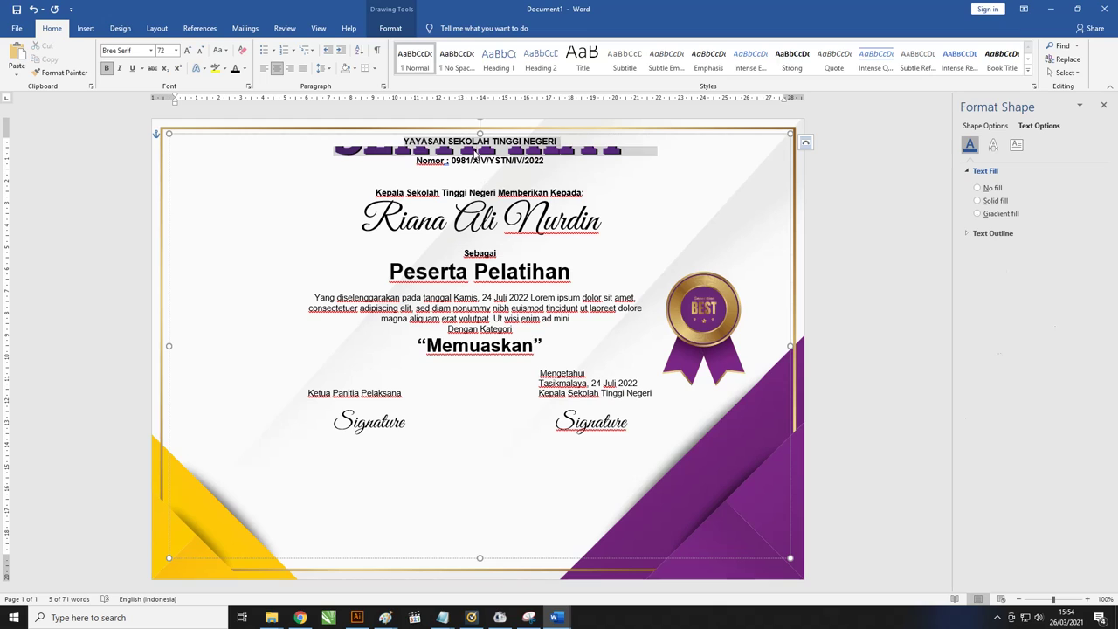
pyautogui.moveTo(333, 147); pyautogui.dragTo(656, 150)
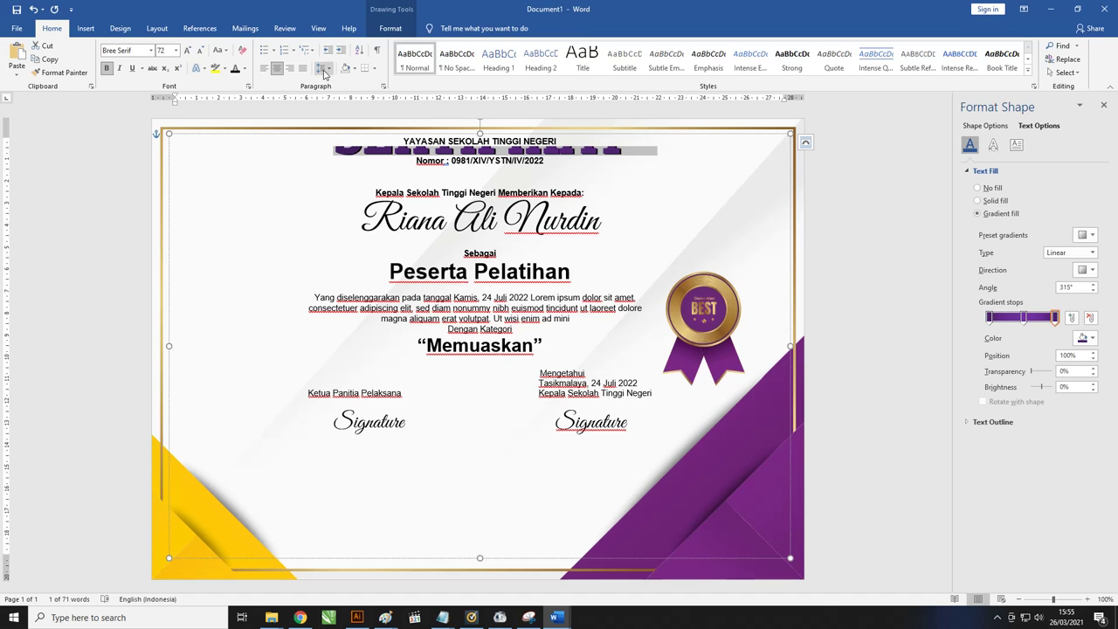
# Change the title's exact line spacing from 12 pt to 60 pt.
pyautogui.click(324, 73)
pyautogui.click(358, 166)
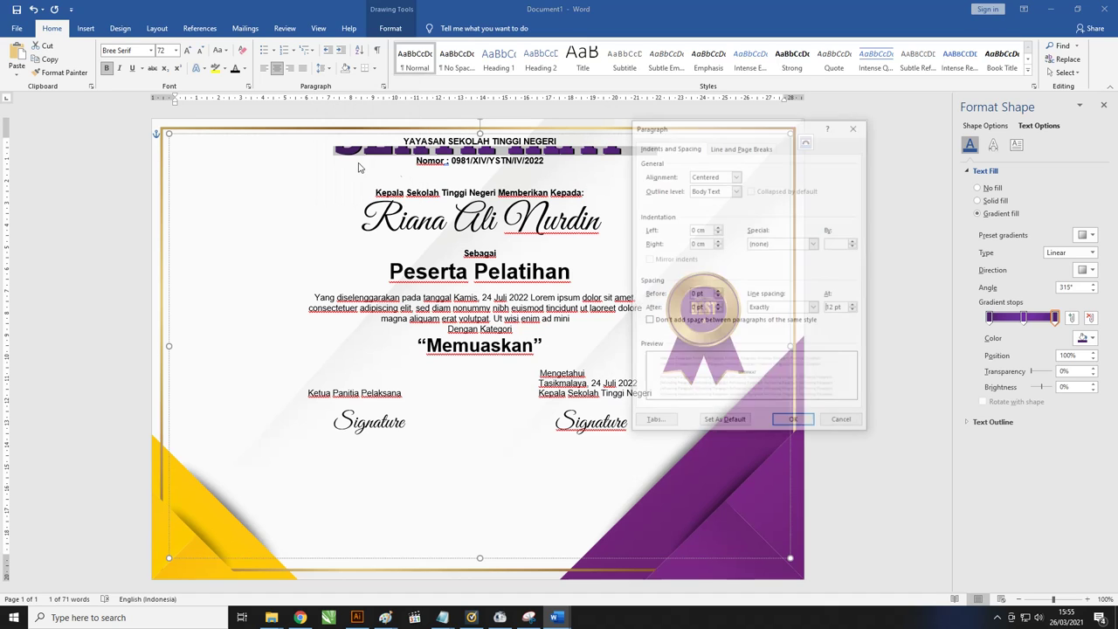
pyautogui.doubleClick(837, 308)
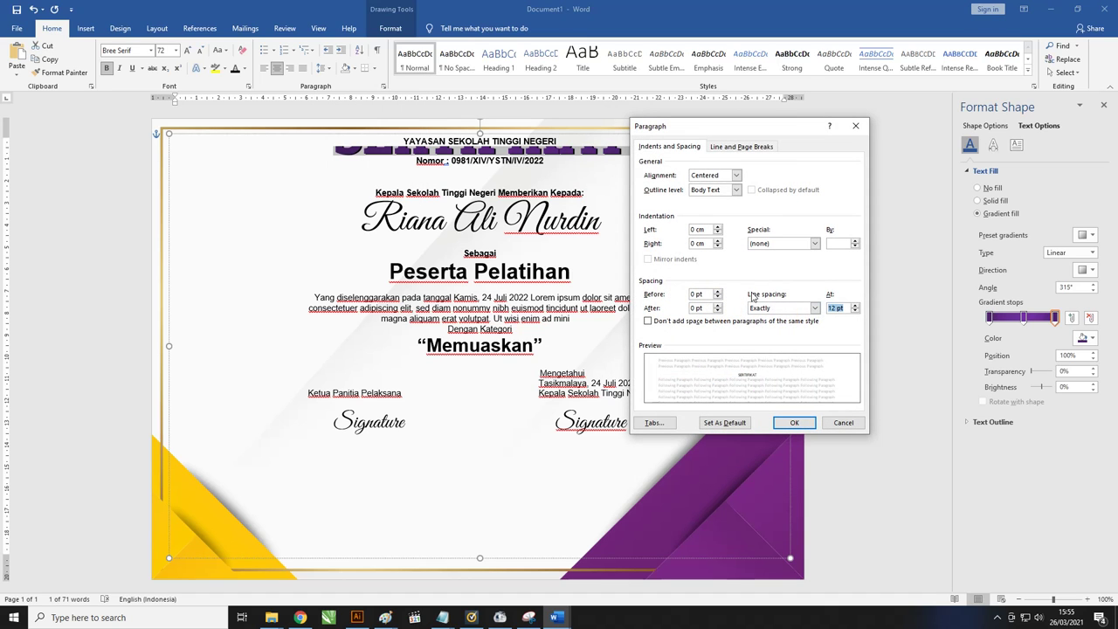
pyautogui.write('60')
pyautogui.press('Return')
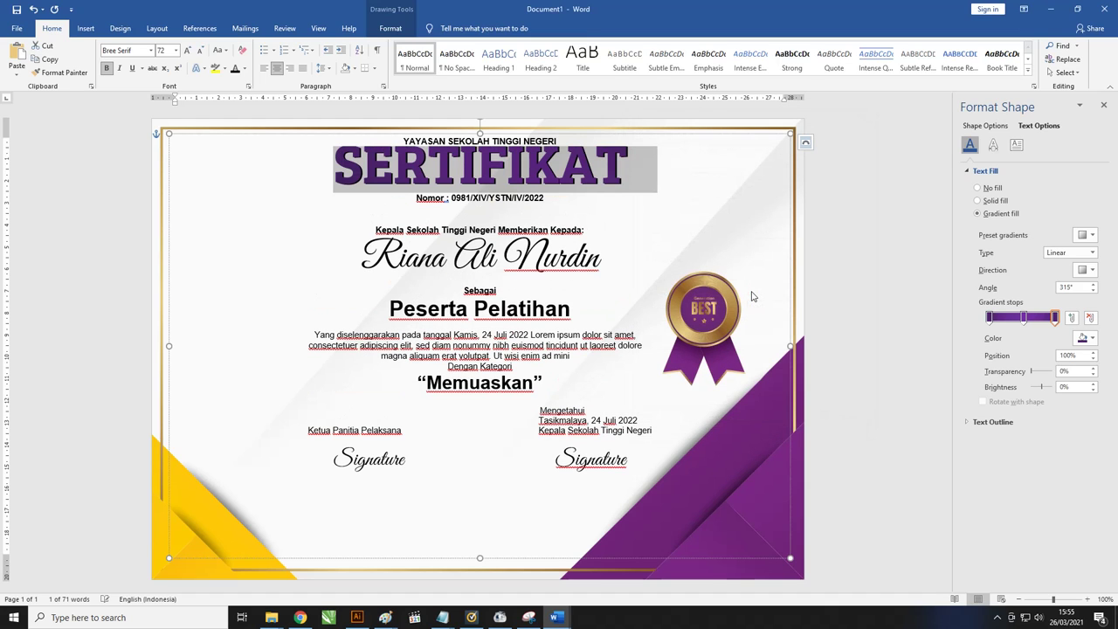
# Check the restored layout, then reselect the SERTIFIKAT title for another line-spacing change.
pyautogui.click(586, 226)
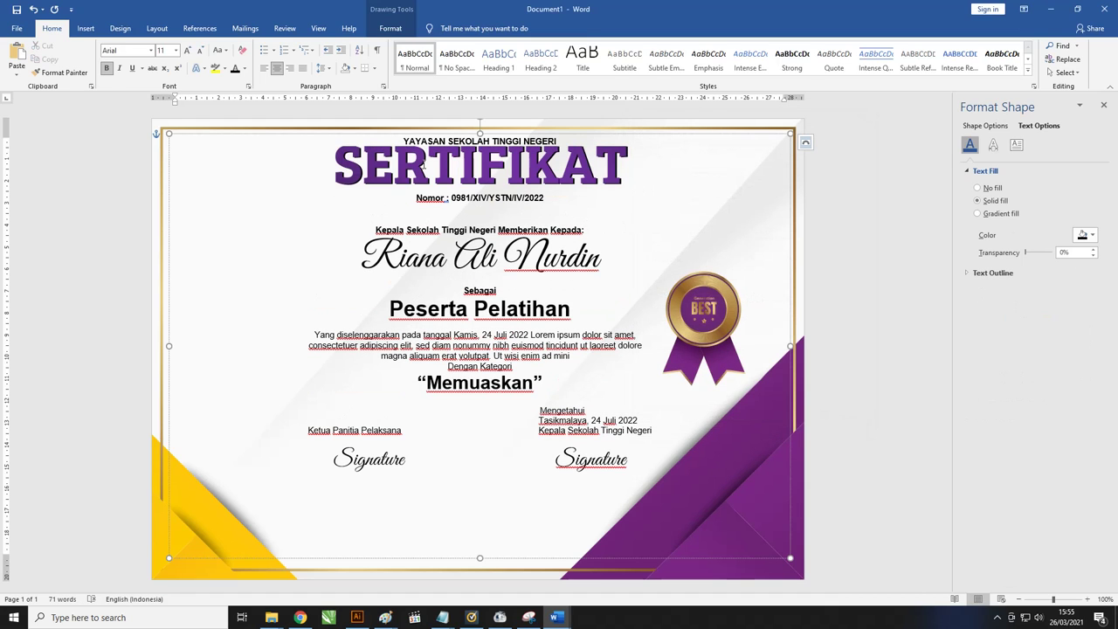
pyautogui.moveTo(405, 139); pyautogui.dragTo(559, 141)
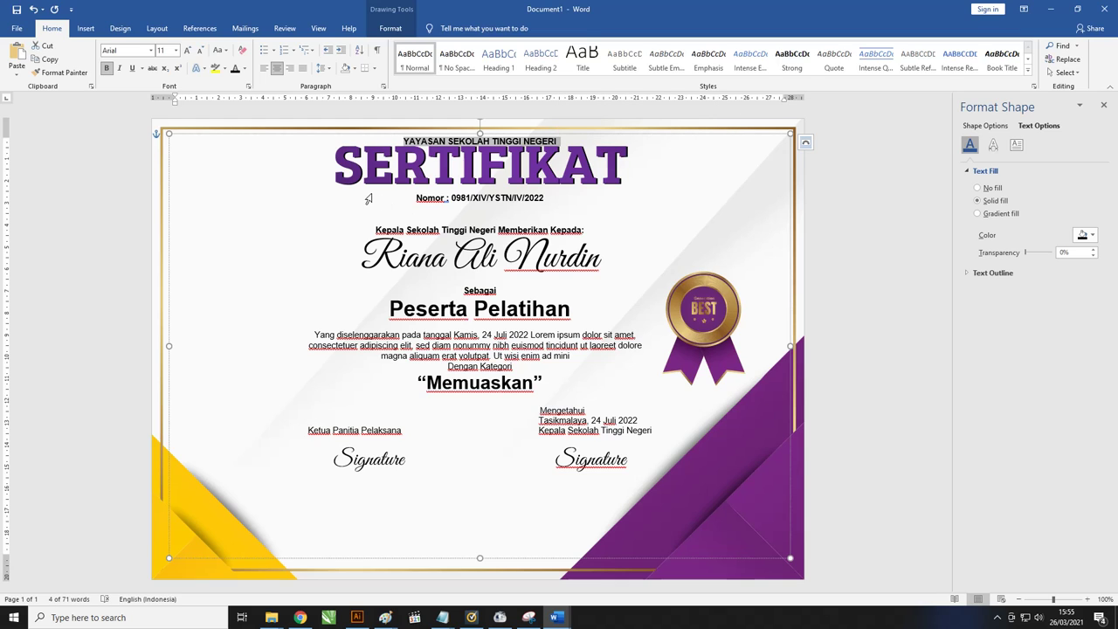
pyautogui.tripleClick(359, 169)
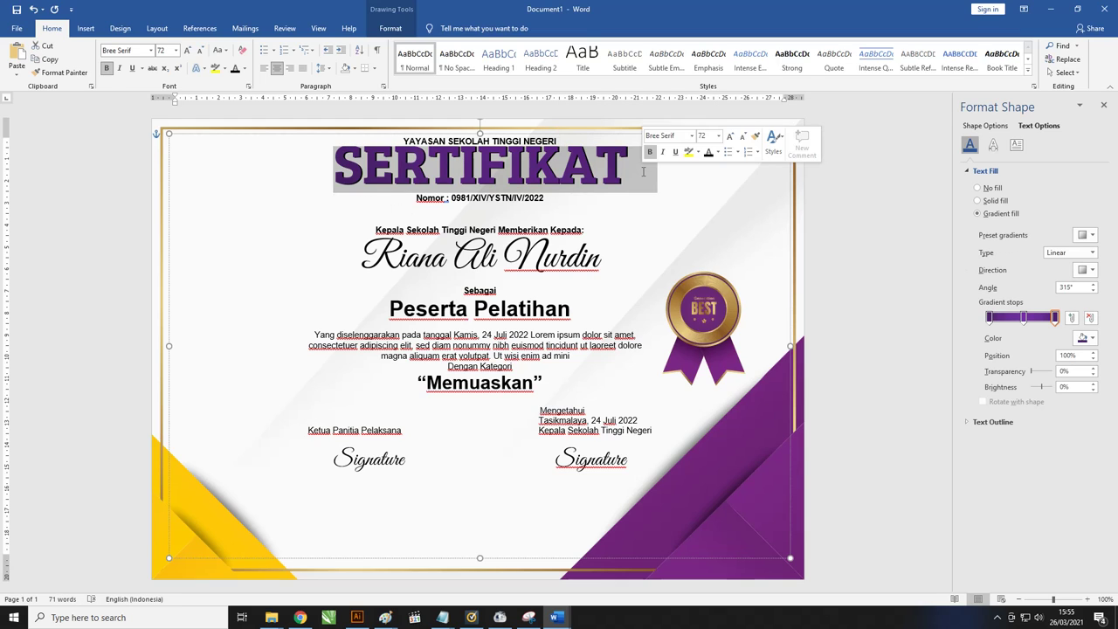
pyautogui.click(399, 178)
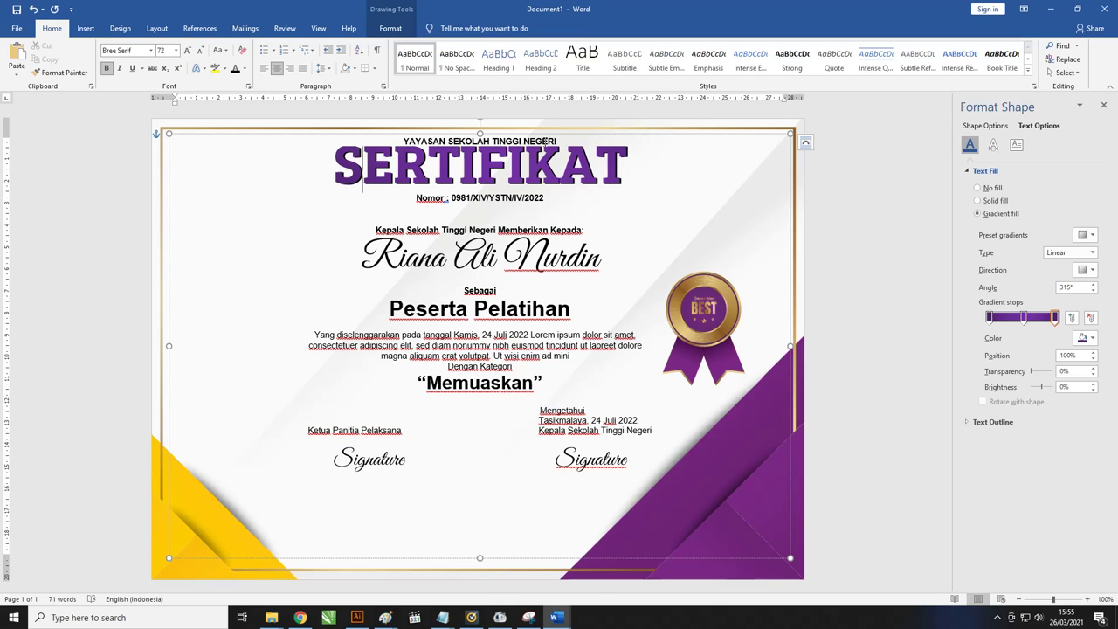
pyautogui.moveTo(631, 168); pyautogui.dragTo(373, 173)
pyautogui.moveTo(391, 173); pyautogui.dragTo(333, 173)
pyautogui.moveTo(653, 177); pyautogui.dragTo(312, 168)
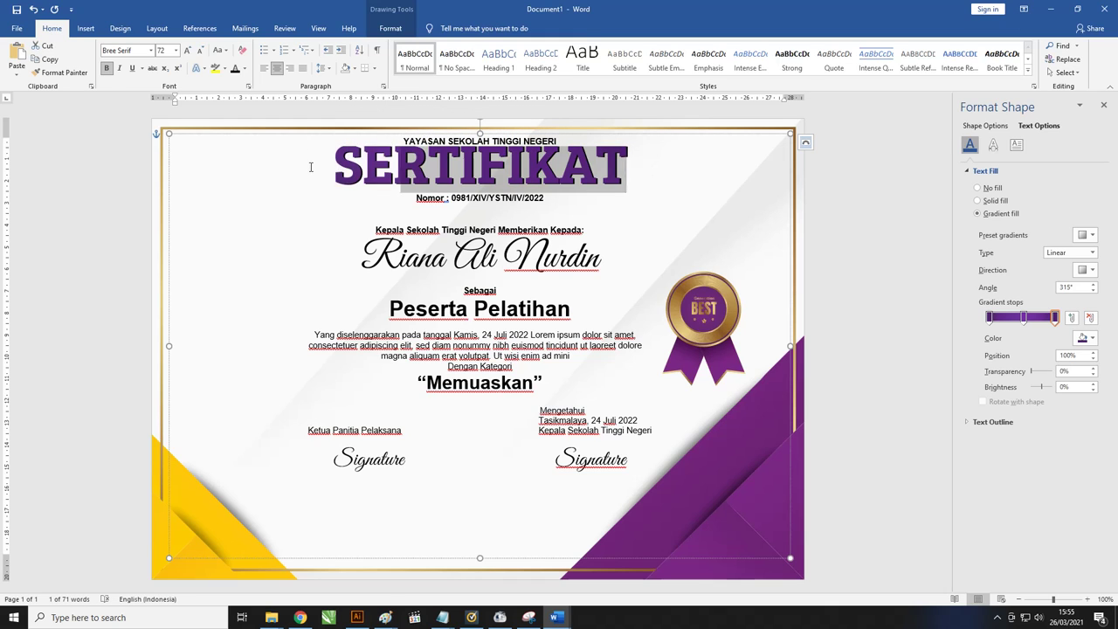
pyautogui.click(328, 69)
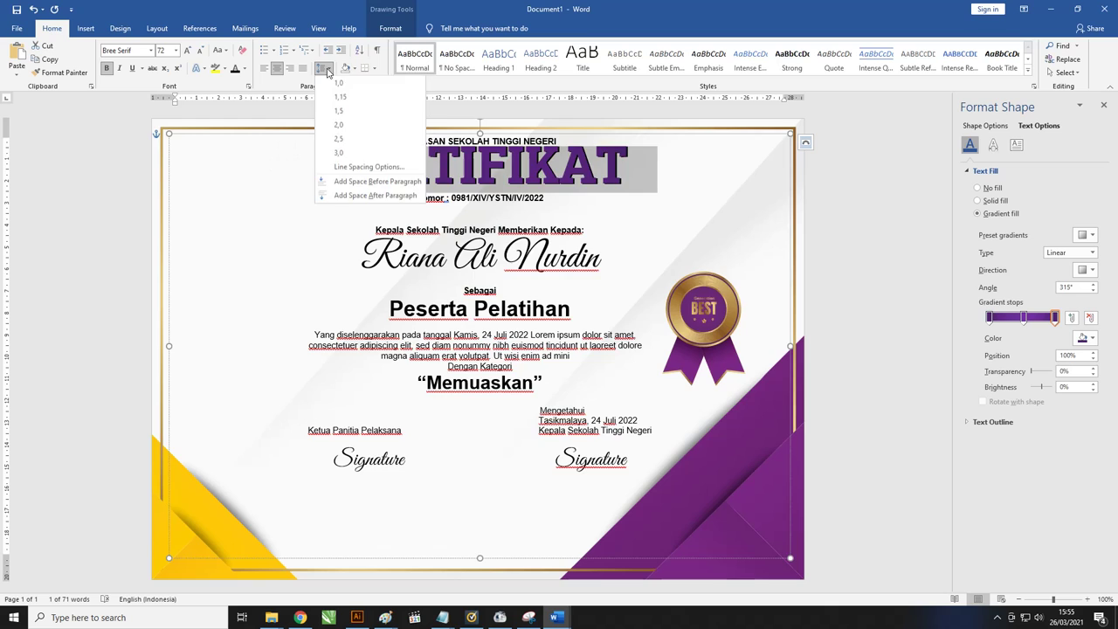
# Replace the title's 60 pt exact line spacing with 6 in the Paragraph dialog.
pyautogui.click(369, 166)
pyautogui.moveTo(846, 308); pyautogui.dragTo(724, 304)
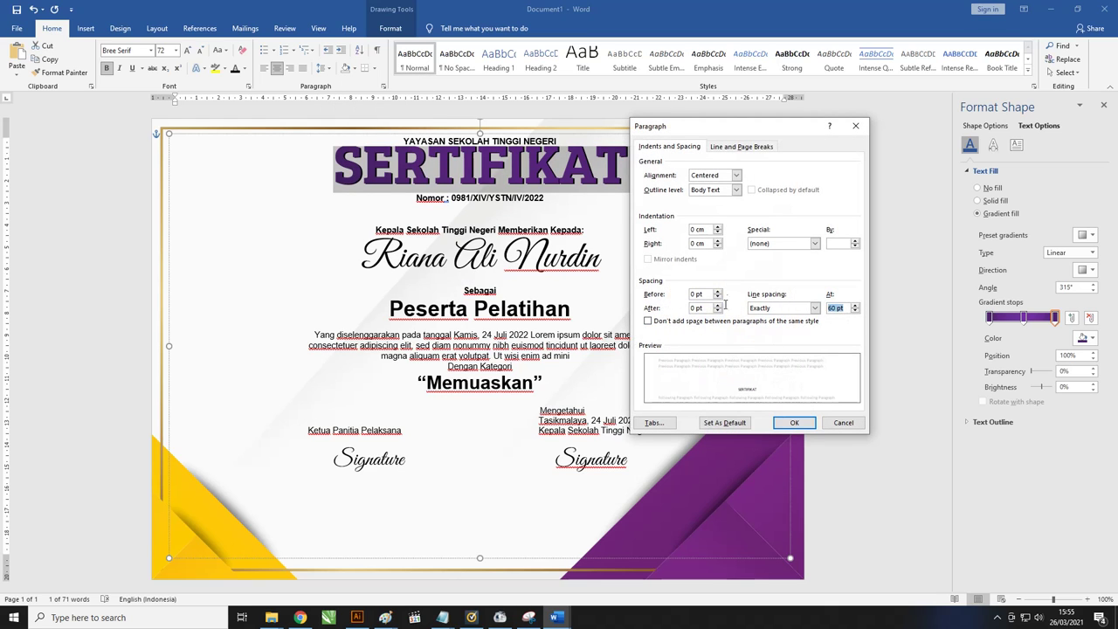
pyautogui.write('64')
pyautogui.click(792, 423)
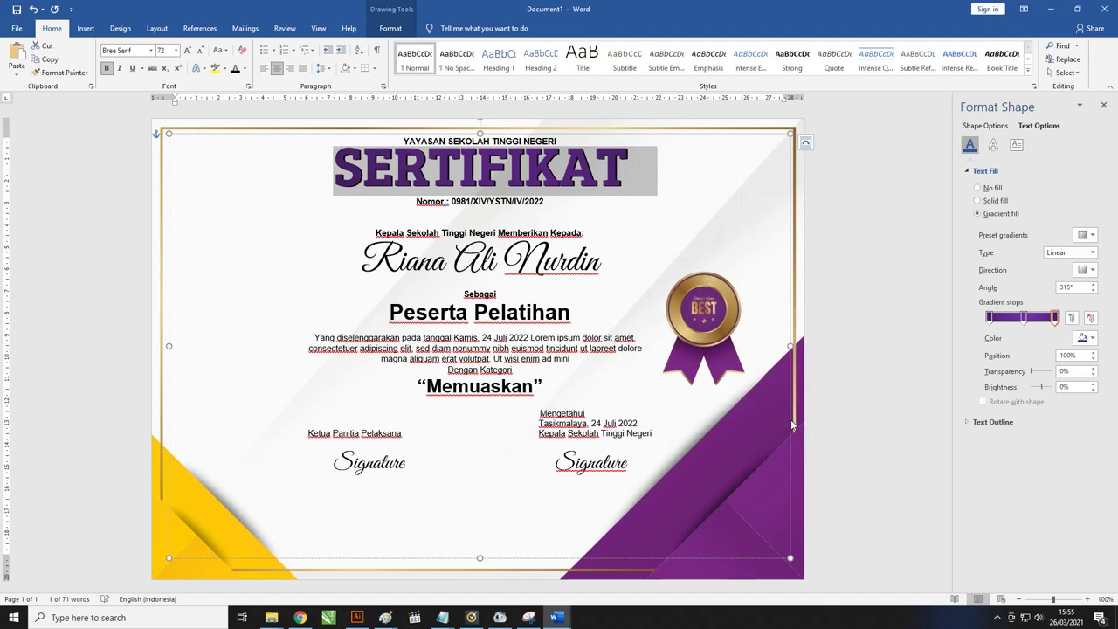
pyautogui.click(393, 170)
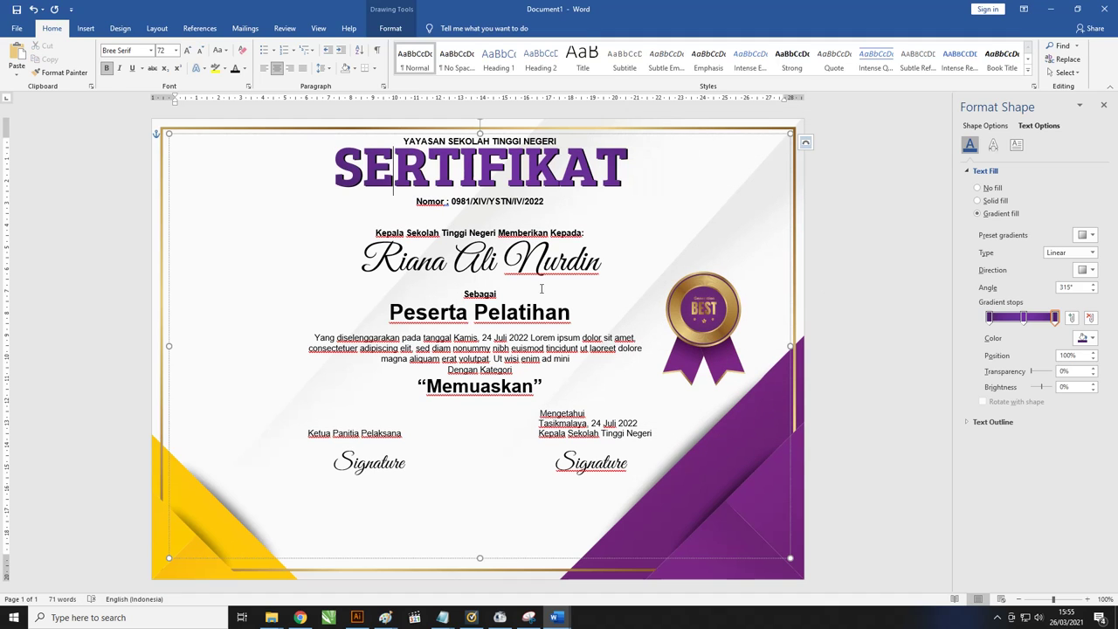
# Insert an empty line above YAYASAN SEKOLAH TINGGI NEGERI to push the text down.
pyautogui.click(403, 141)
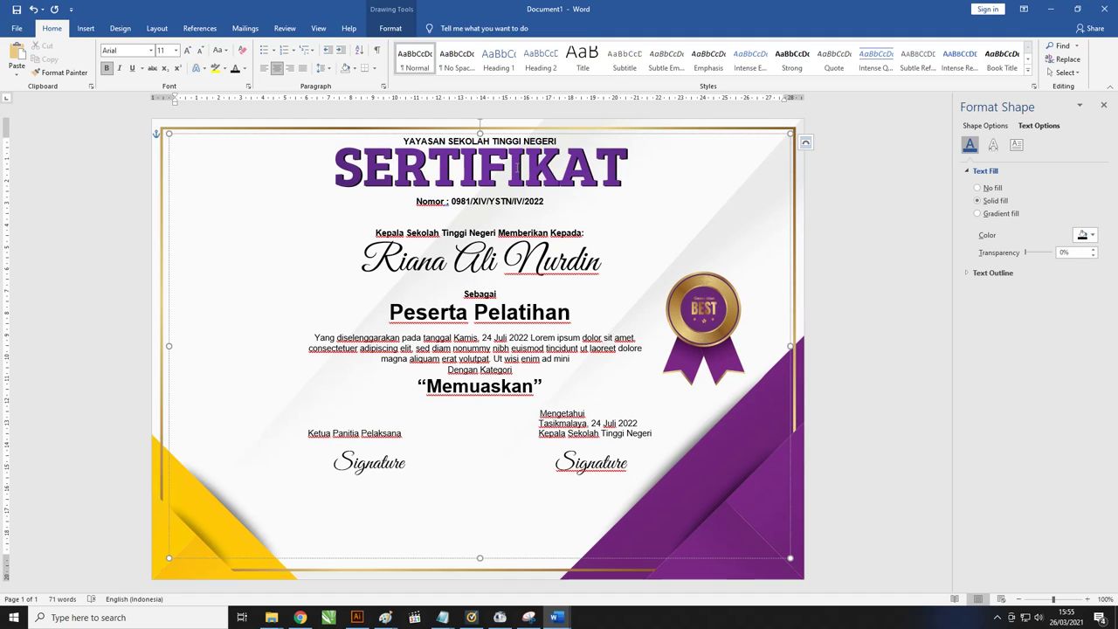
pyautogui.press('Return')
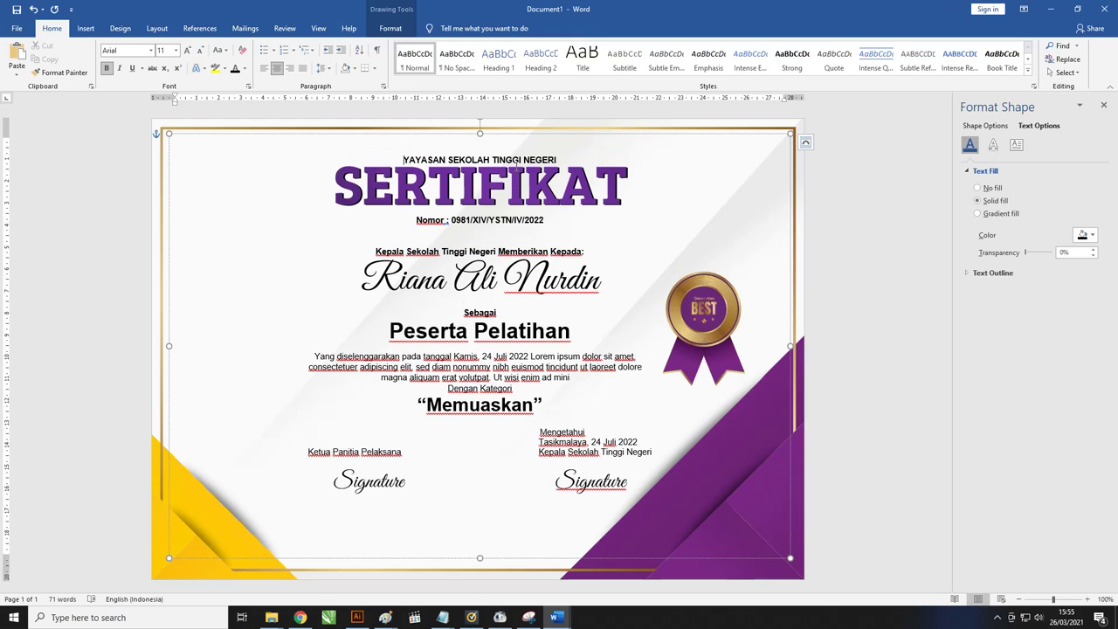
pyautogui.click(615, 375)
# Deselect the certificate text box and select the SERTIFIKAT title line.
pyautogui.press('Up')
pyautogui.press('Up')
pyautogui.press('Up')
pyautogui.press('Up')
pyautogui.press('Up')
pyautogui.click(866, 235)
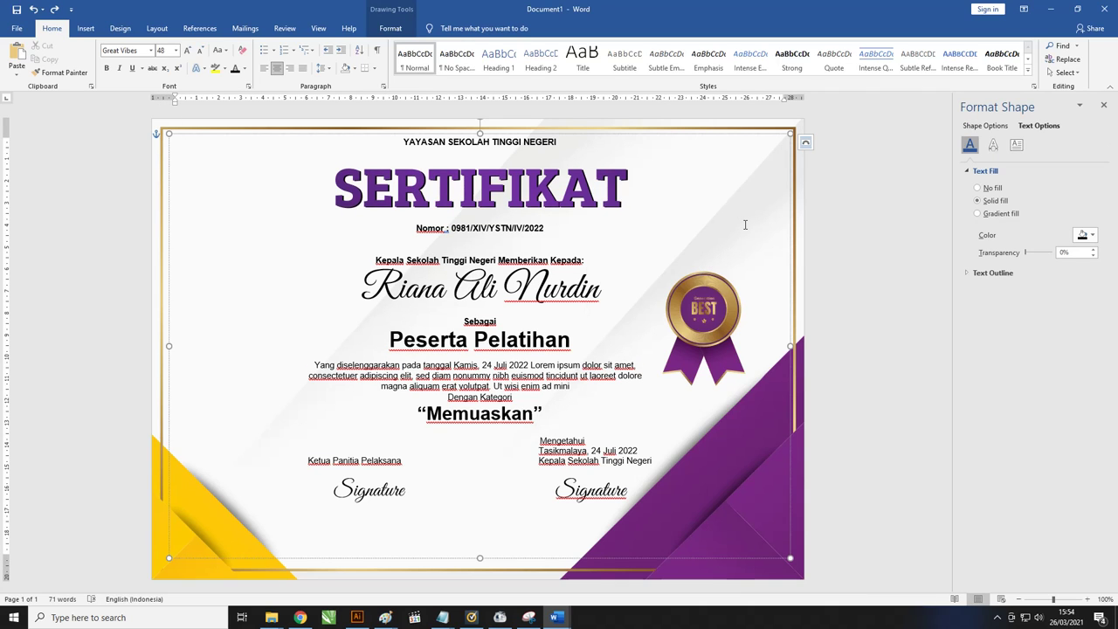
pyautogui.moveTo(627, 179)
pyautogui.mouseDown()
pyautogui.moveTo(330, 179)
pyautogui.moveTo(319, 129)
pyautogui.mouseUp()
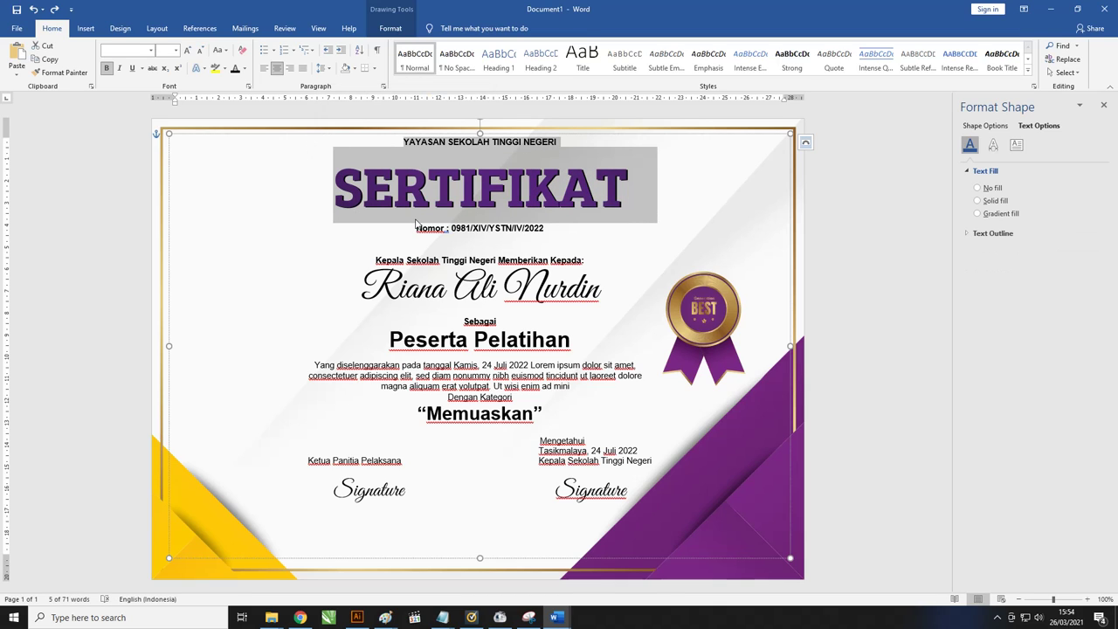